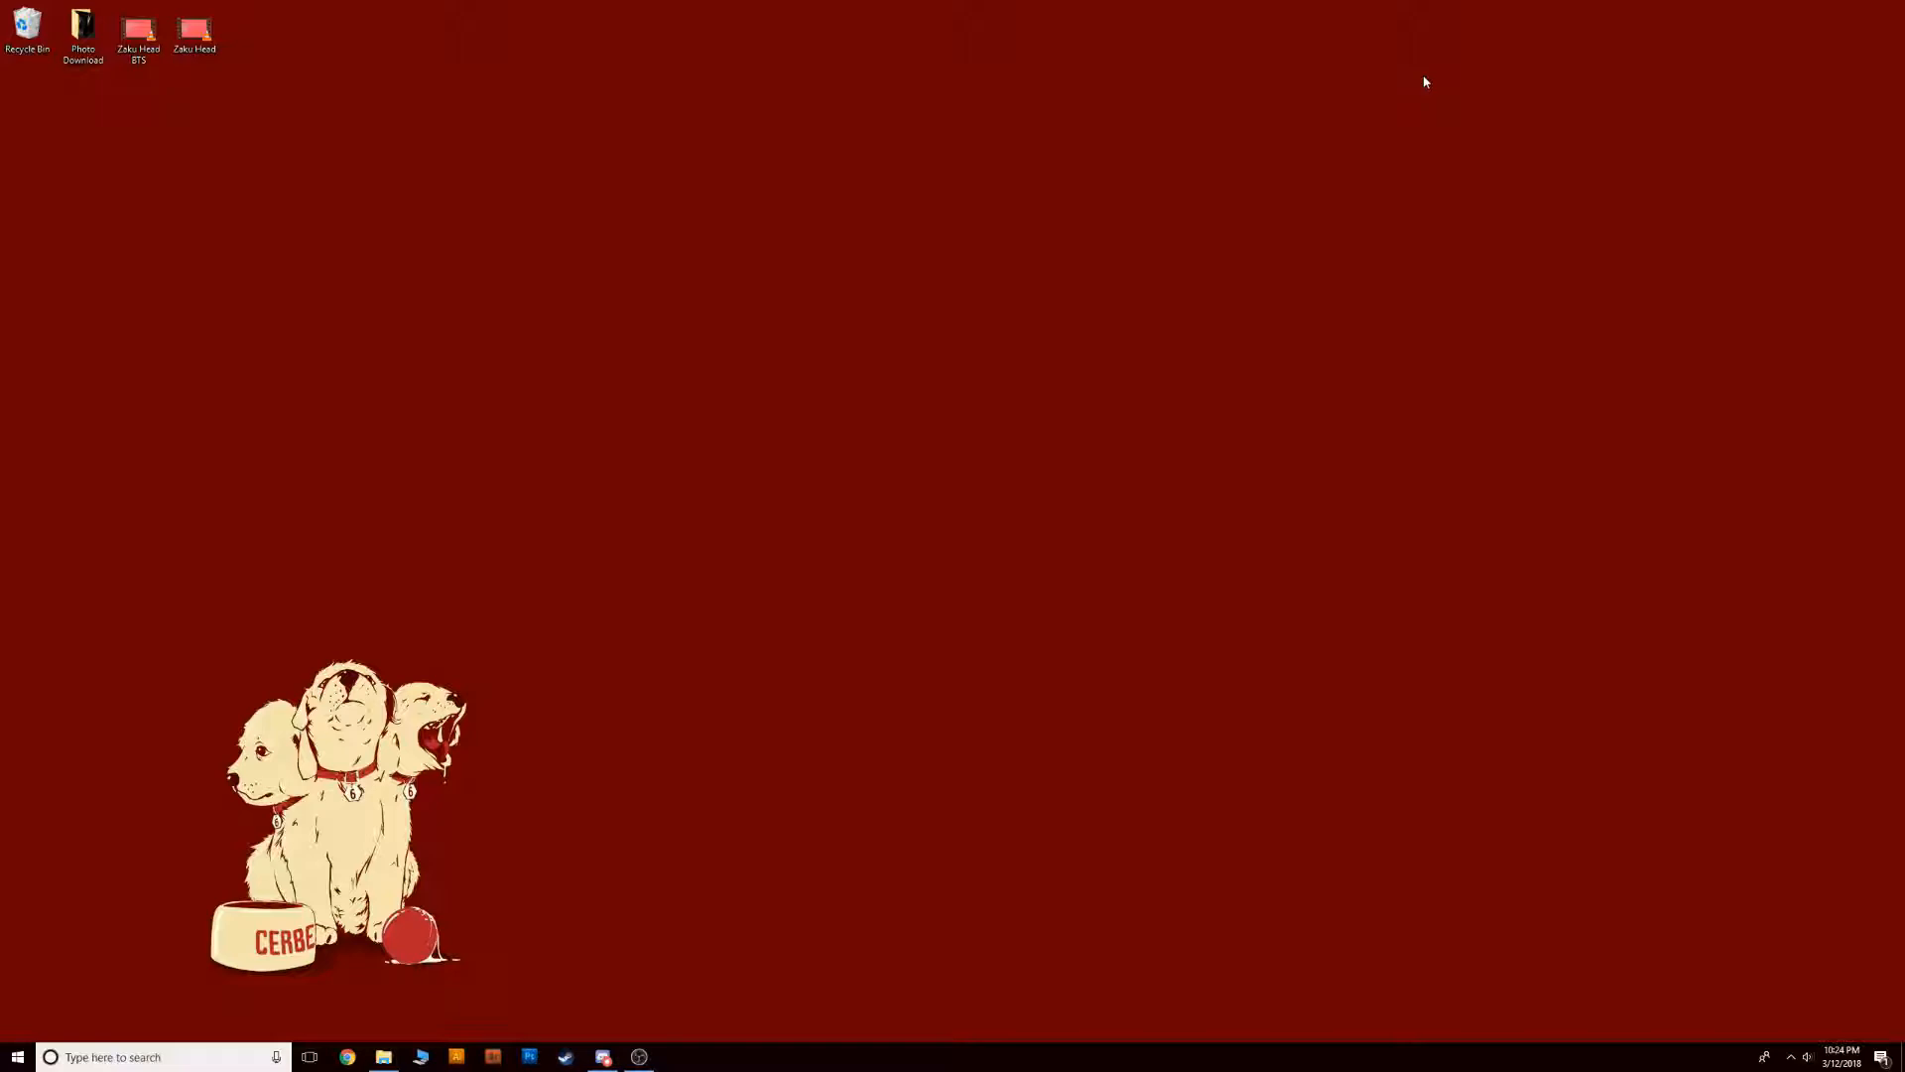
Launch VSDC Video Editor, dismiss the Pro upgrade promotion and maximize the program window
left_click(164, 1057)
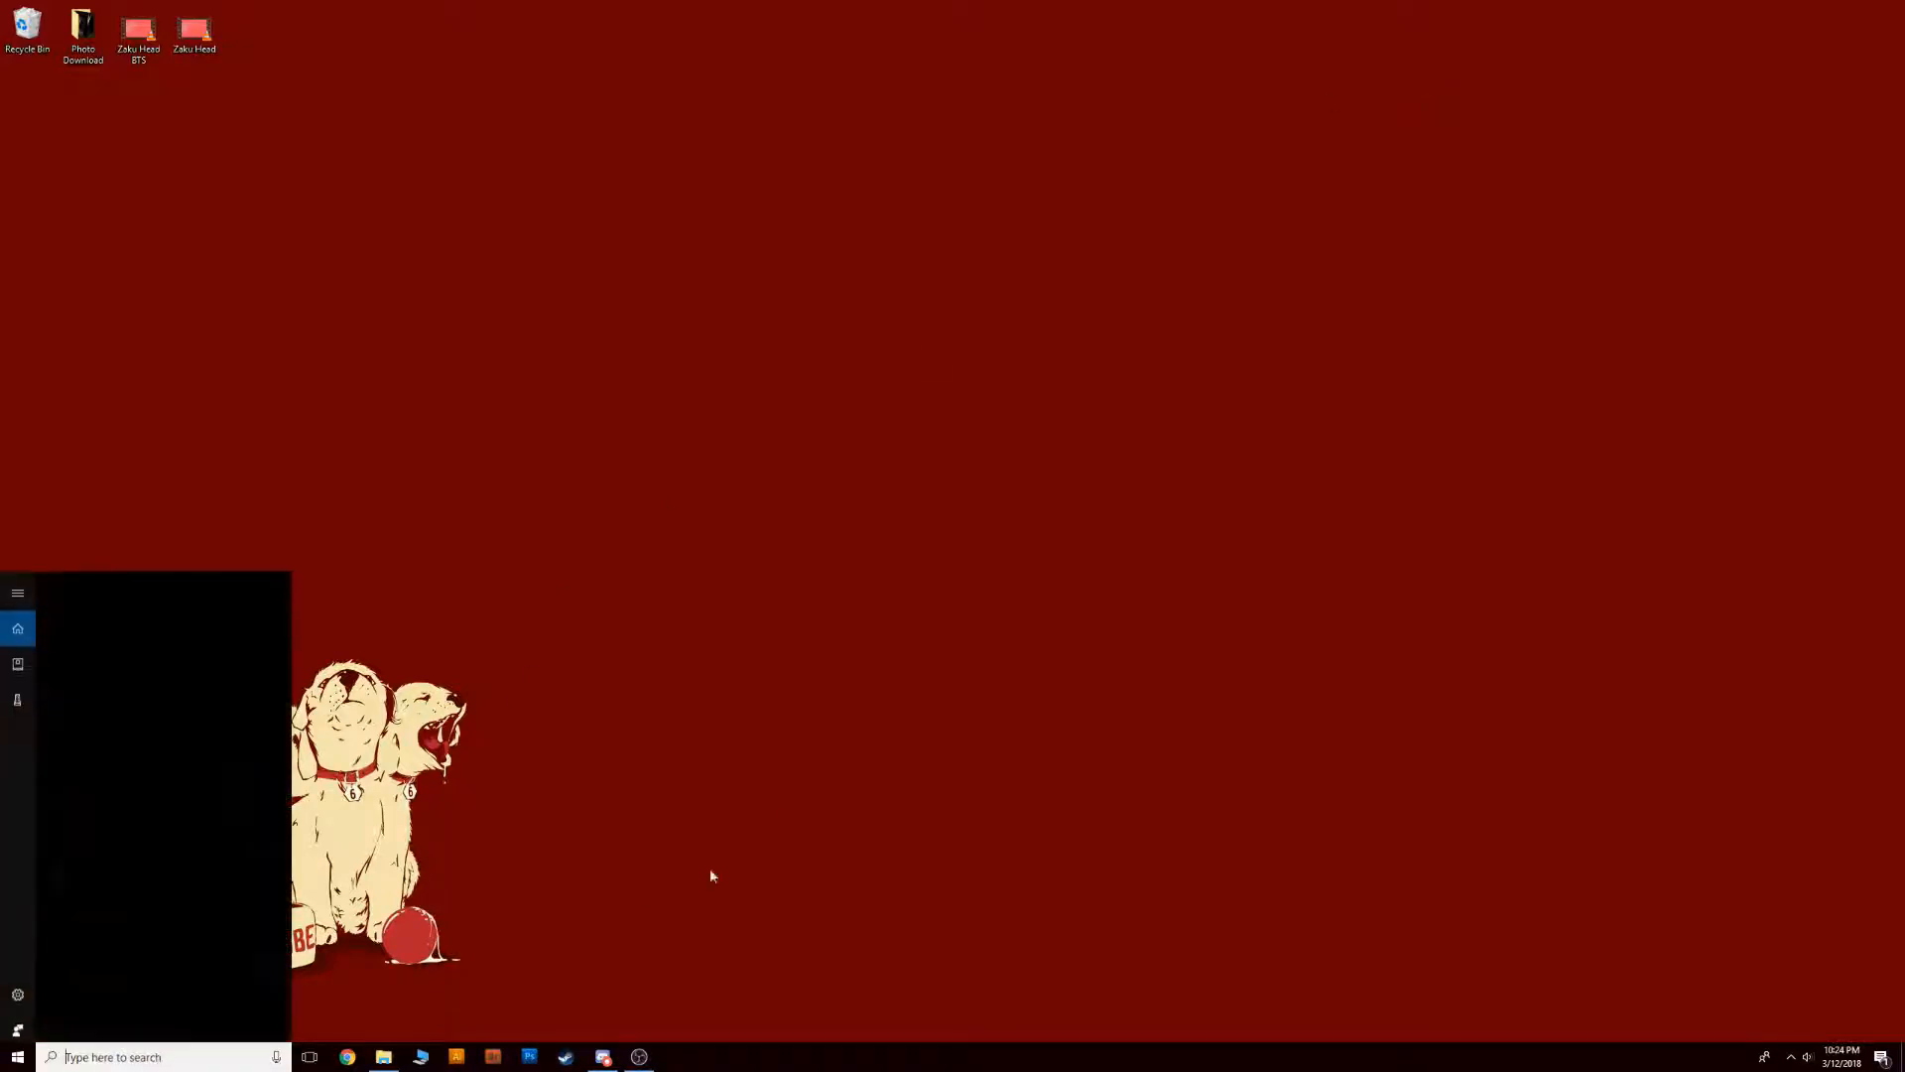
type("vsdc")
key("Return")
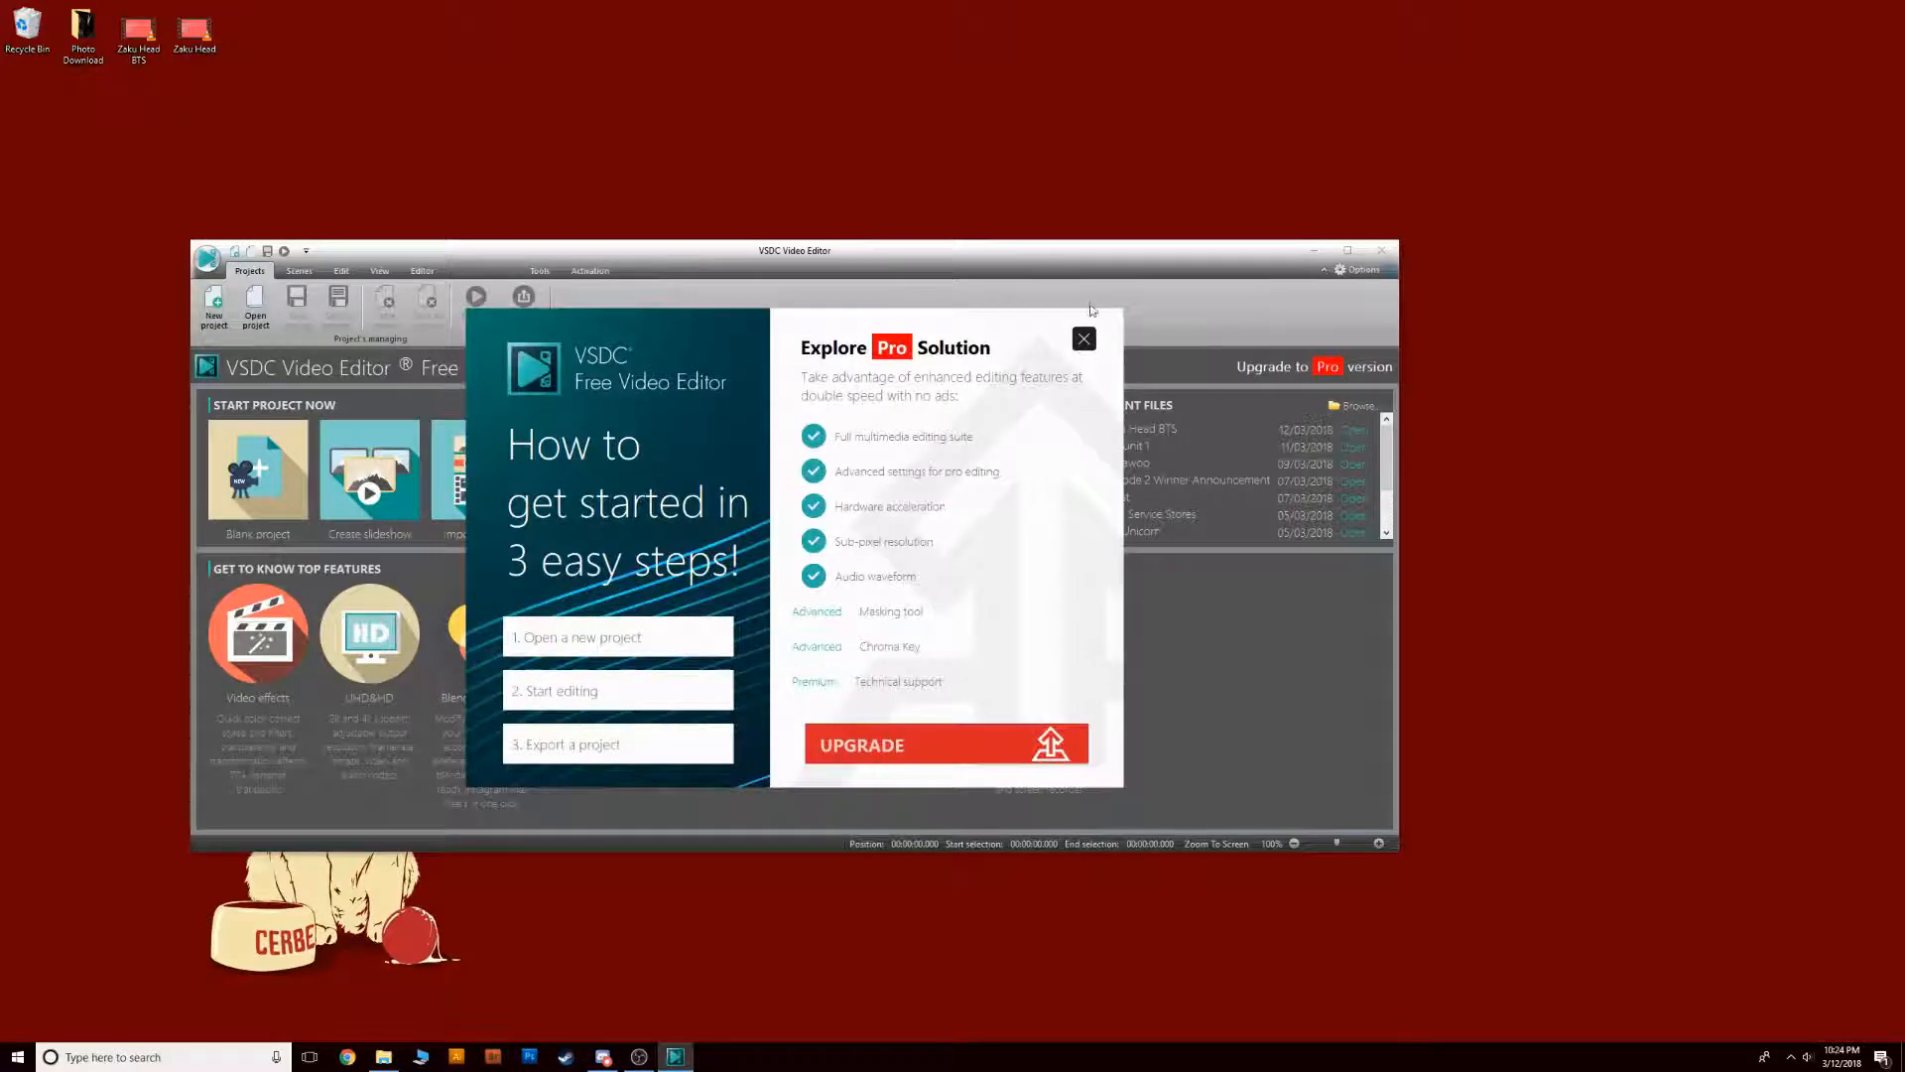
left_click(1084, 338)
left_click(1350, 250)
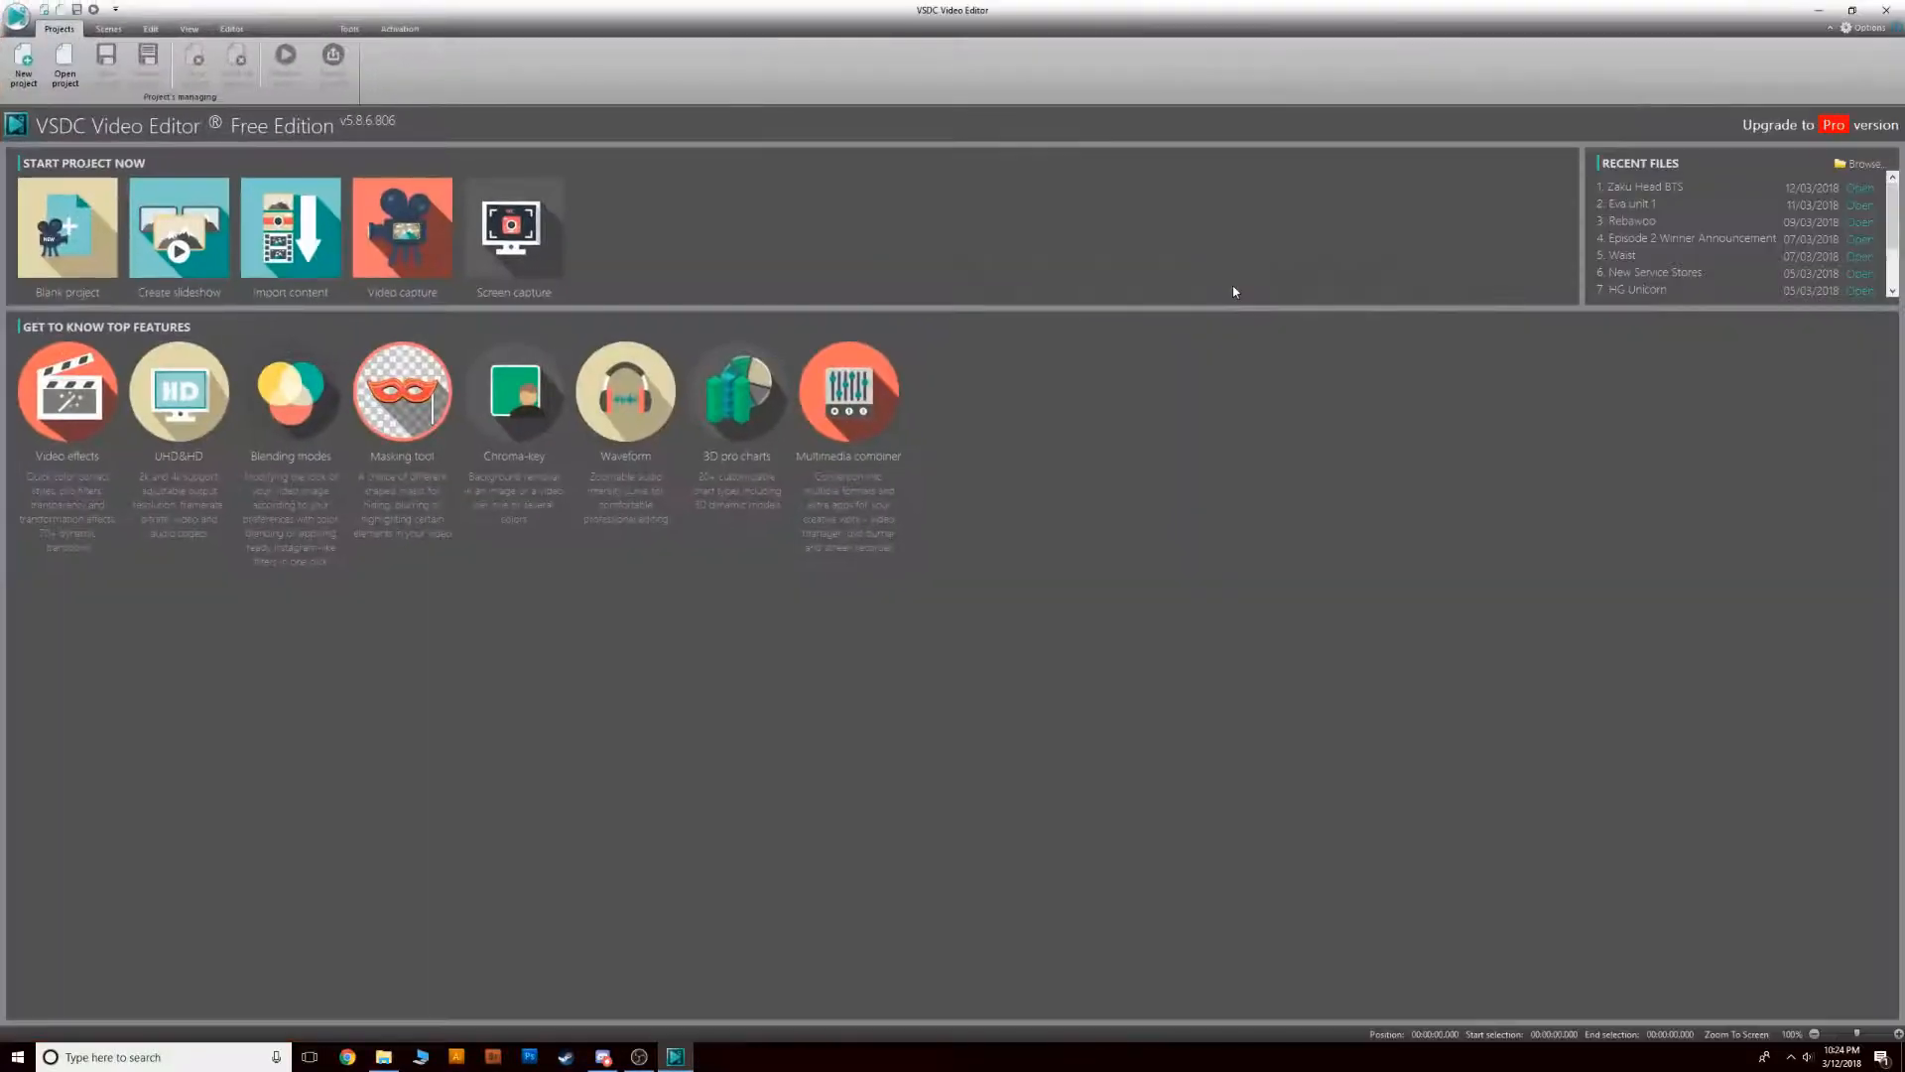
Create a blank project titled "Zaku Head" with the default Full HD, 30 fps settings
left_click(48, 226)
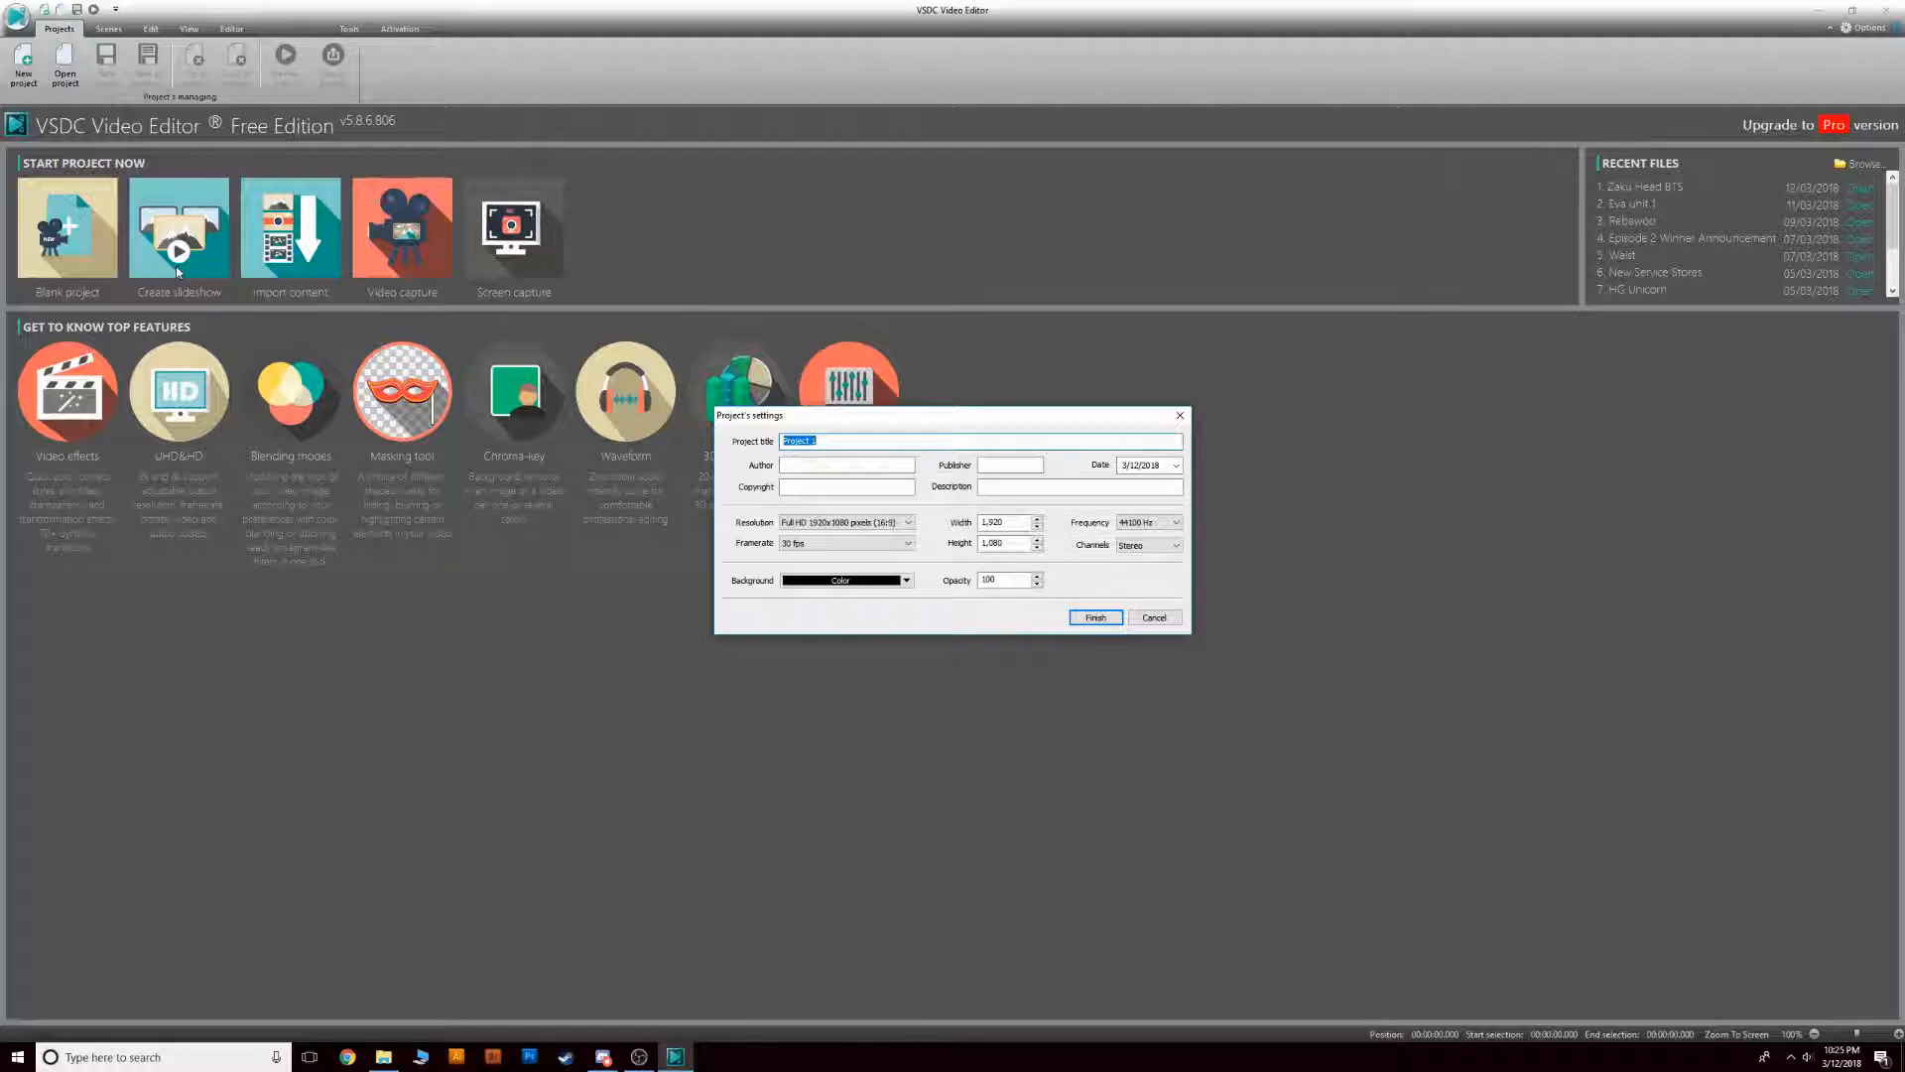
type("Zaku Head")
left_click(1081, 623)
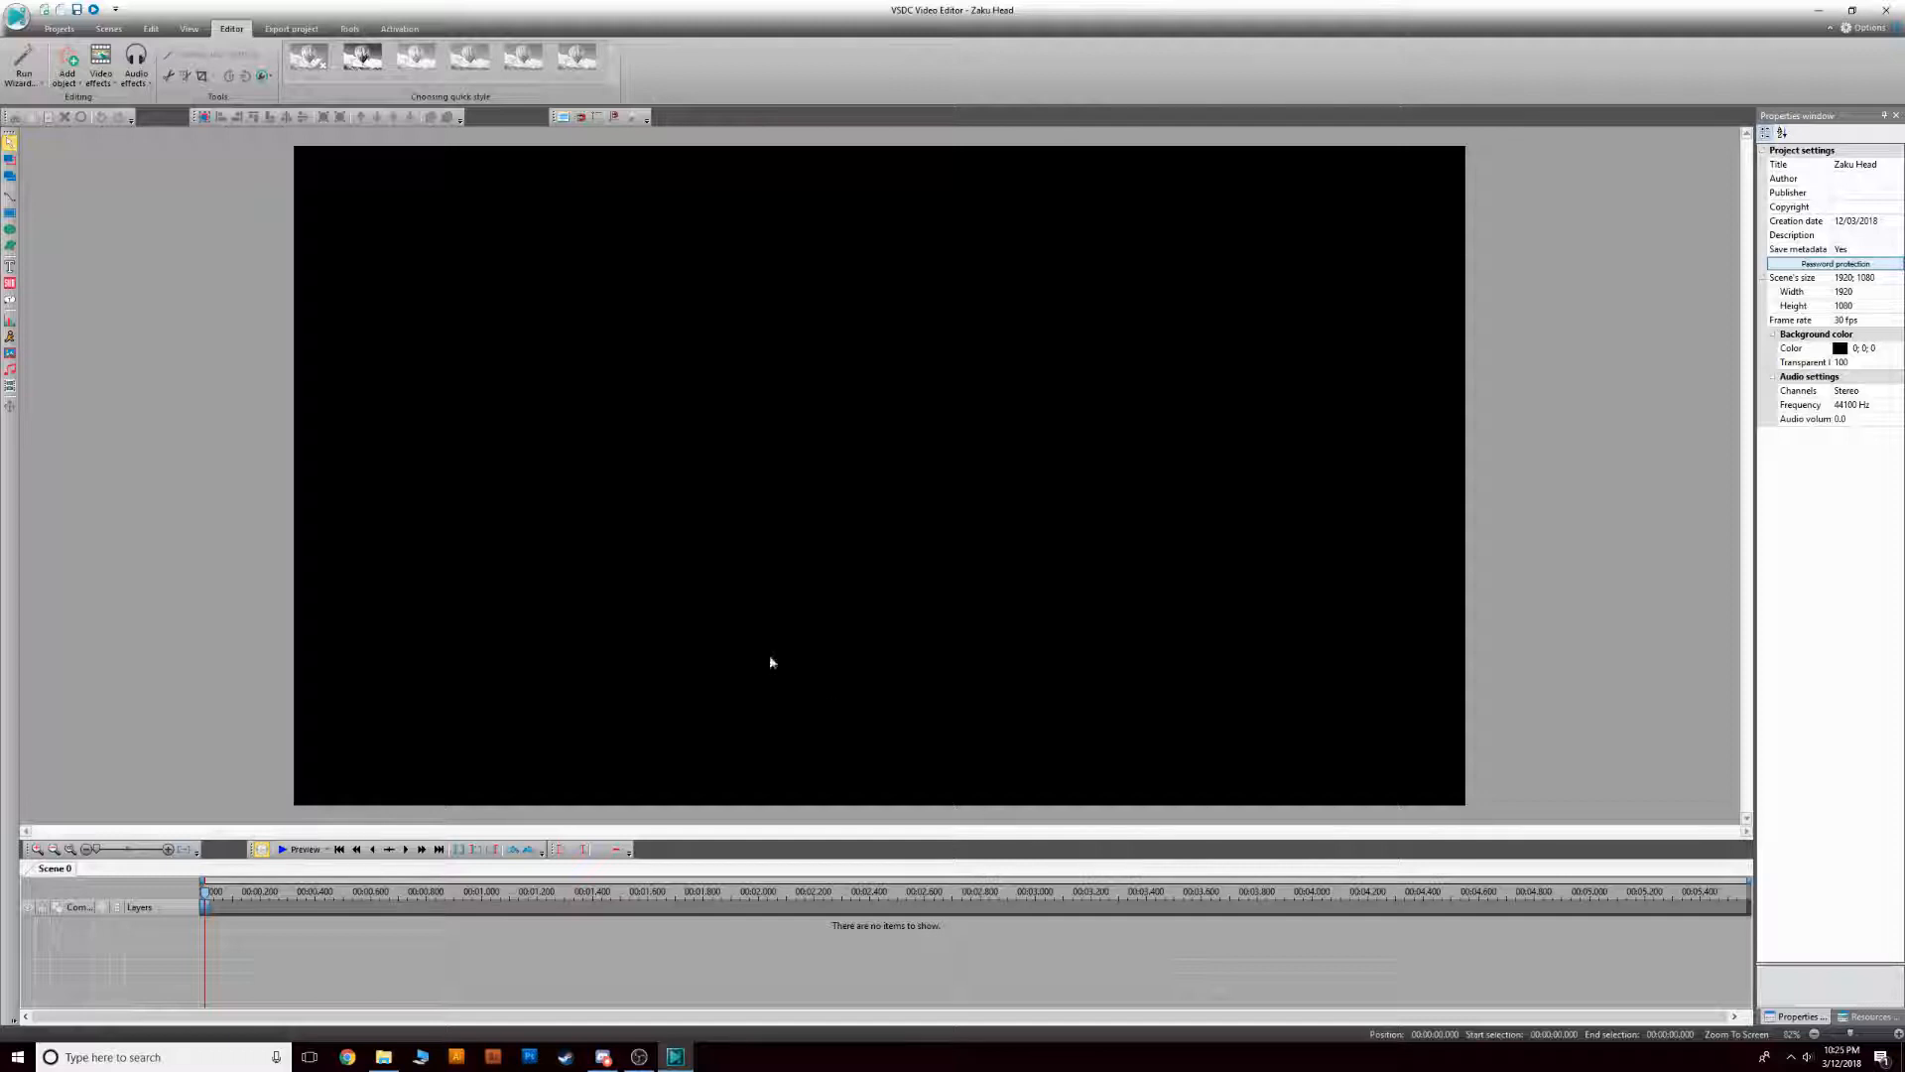
Add the New Leader video from the Videos folder to the scene as a new layer, positioned from the cursor
left_click(66, 65)
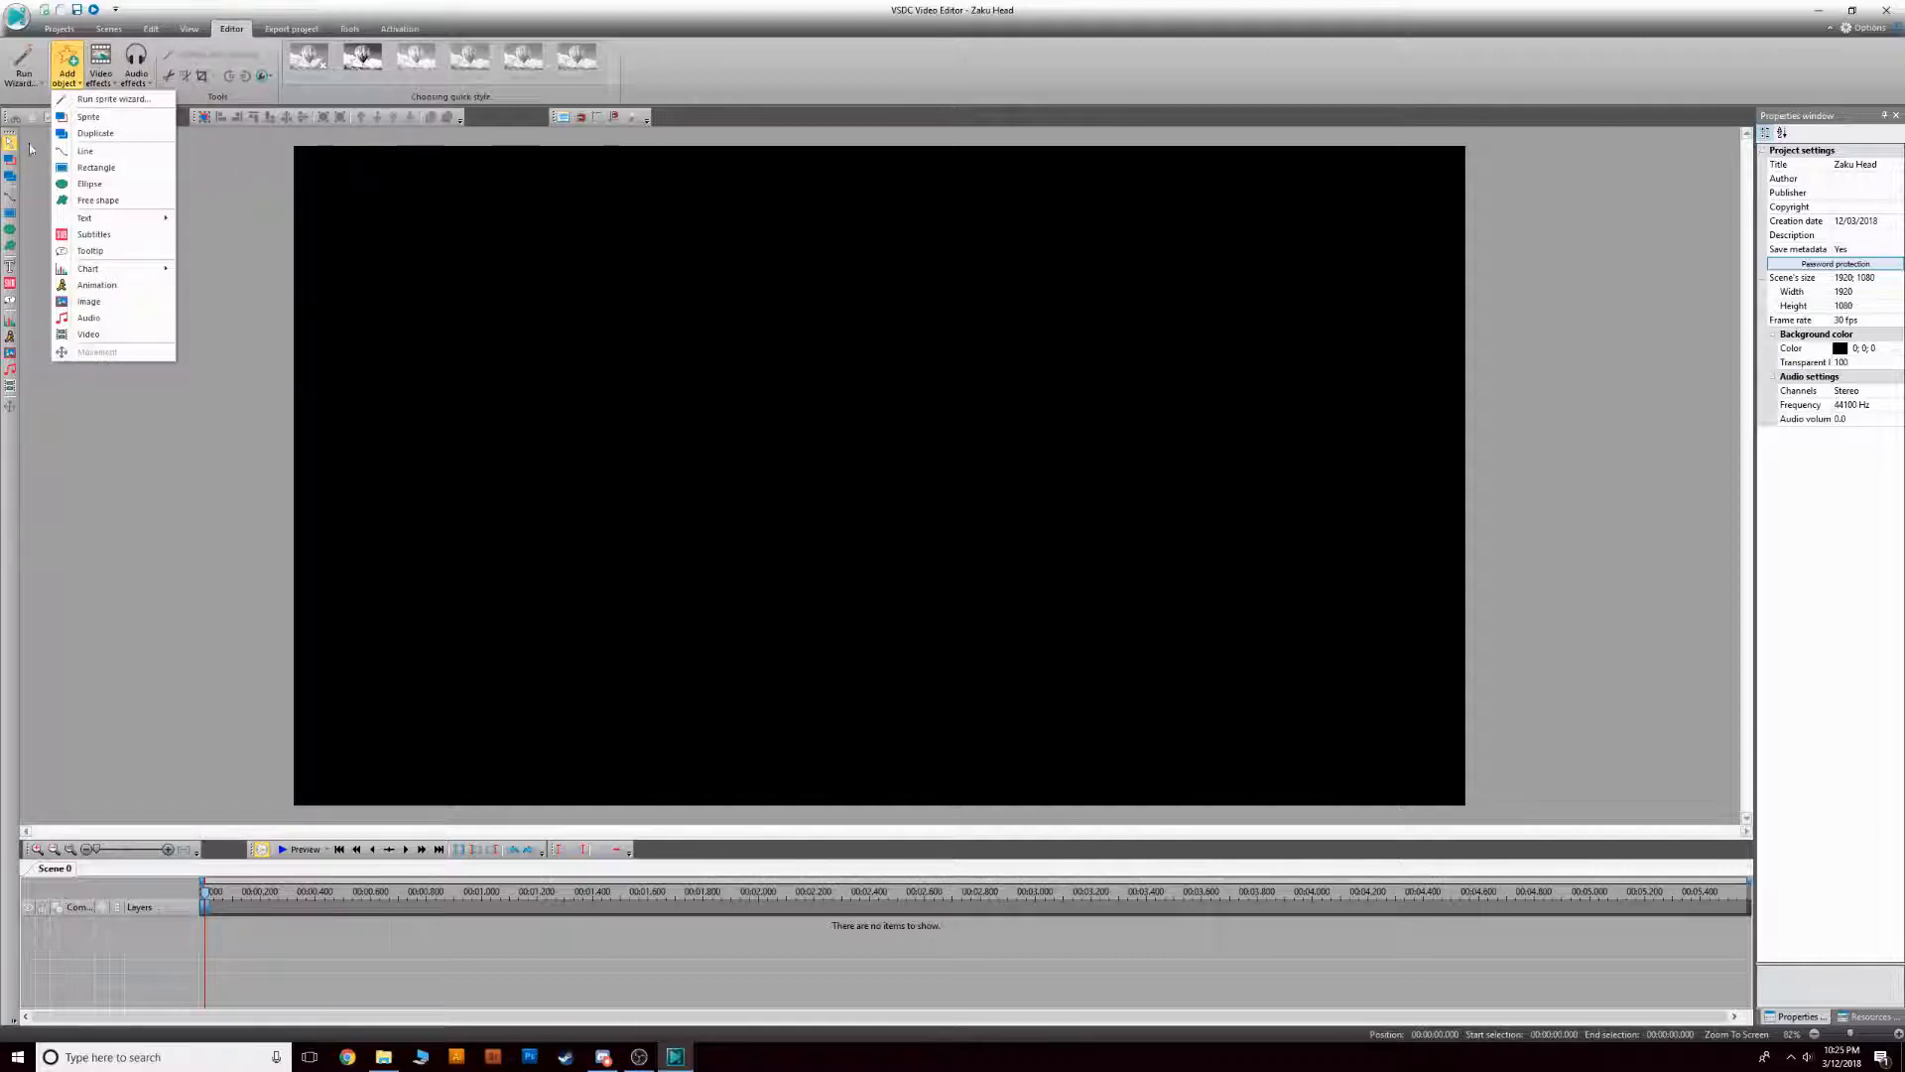
left_click(87, 334)
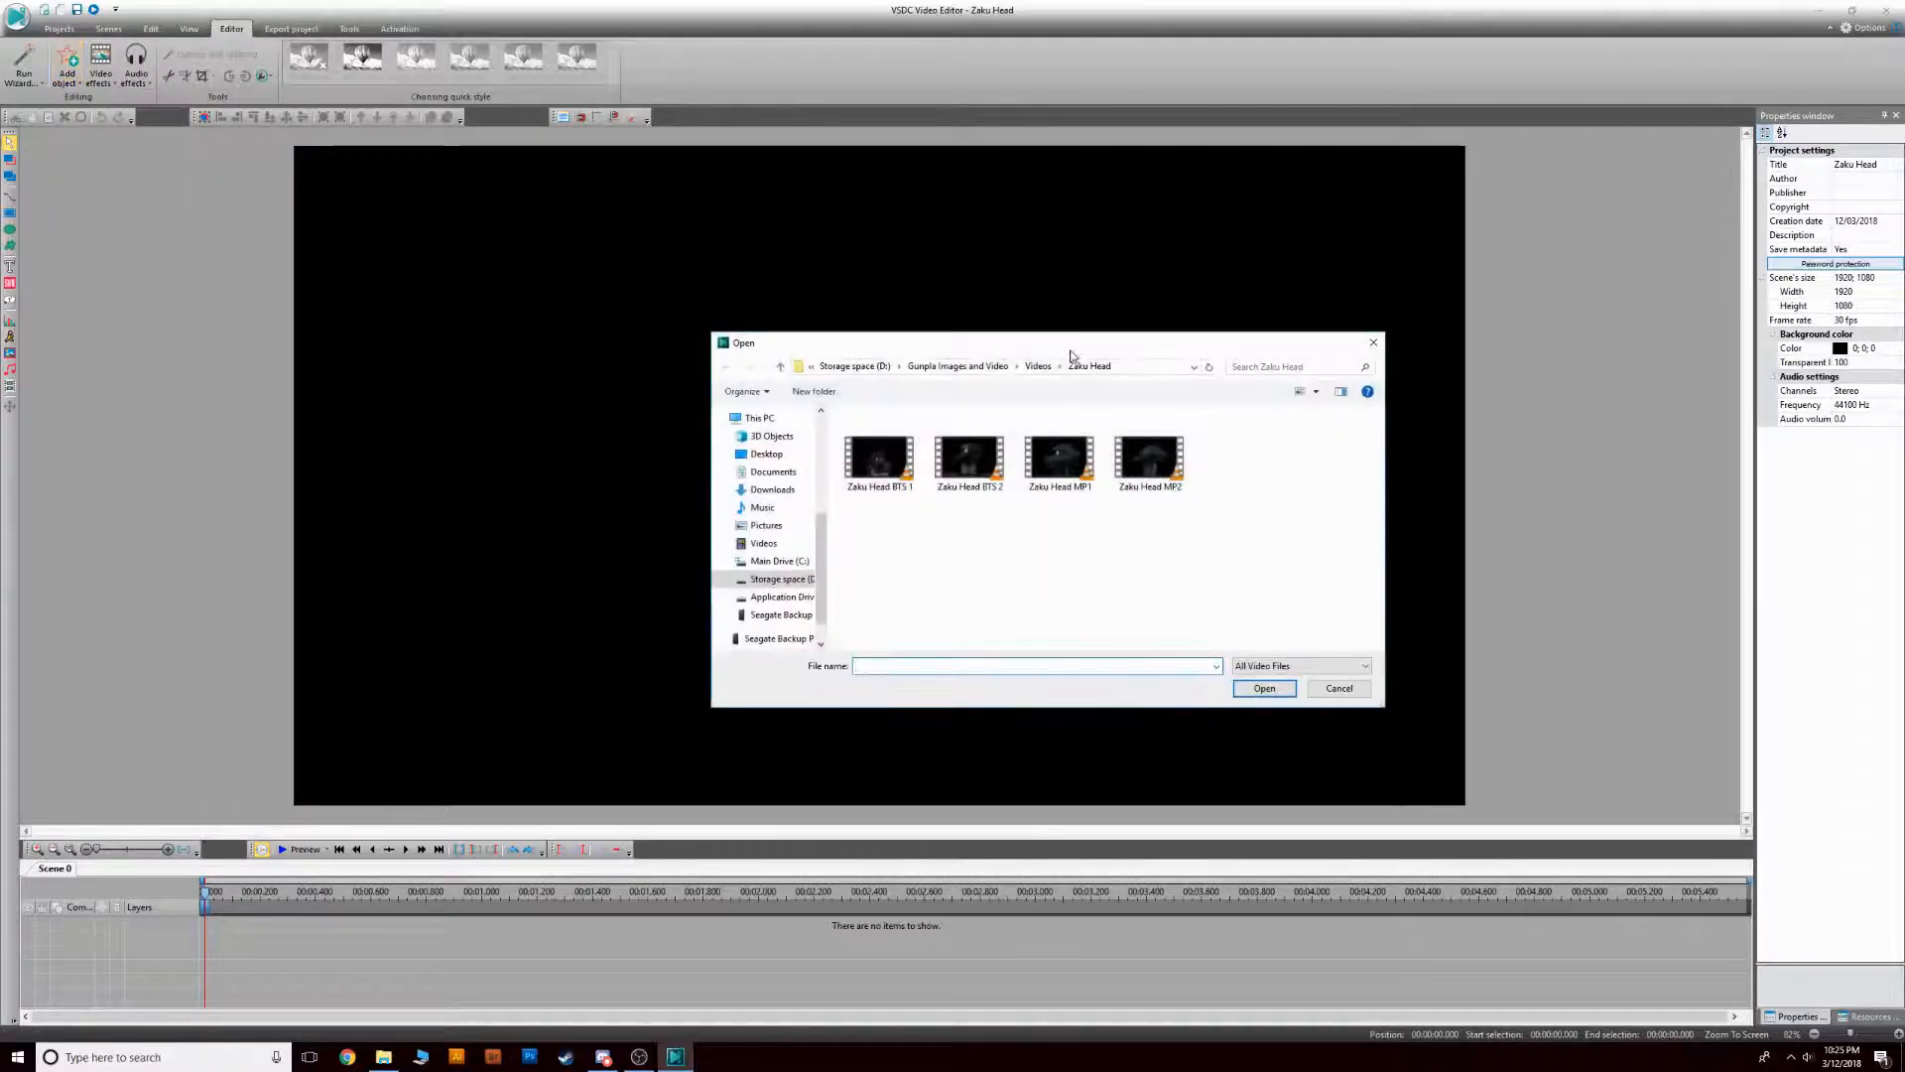
left_click(1041, 367)
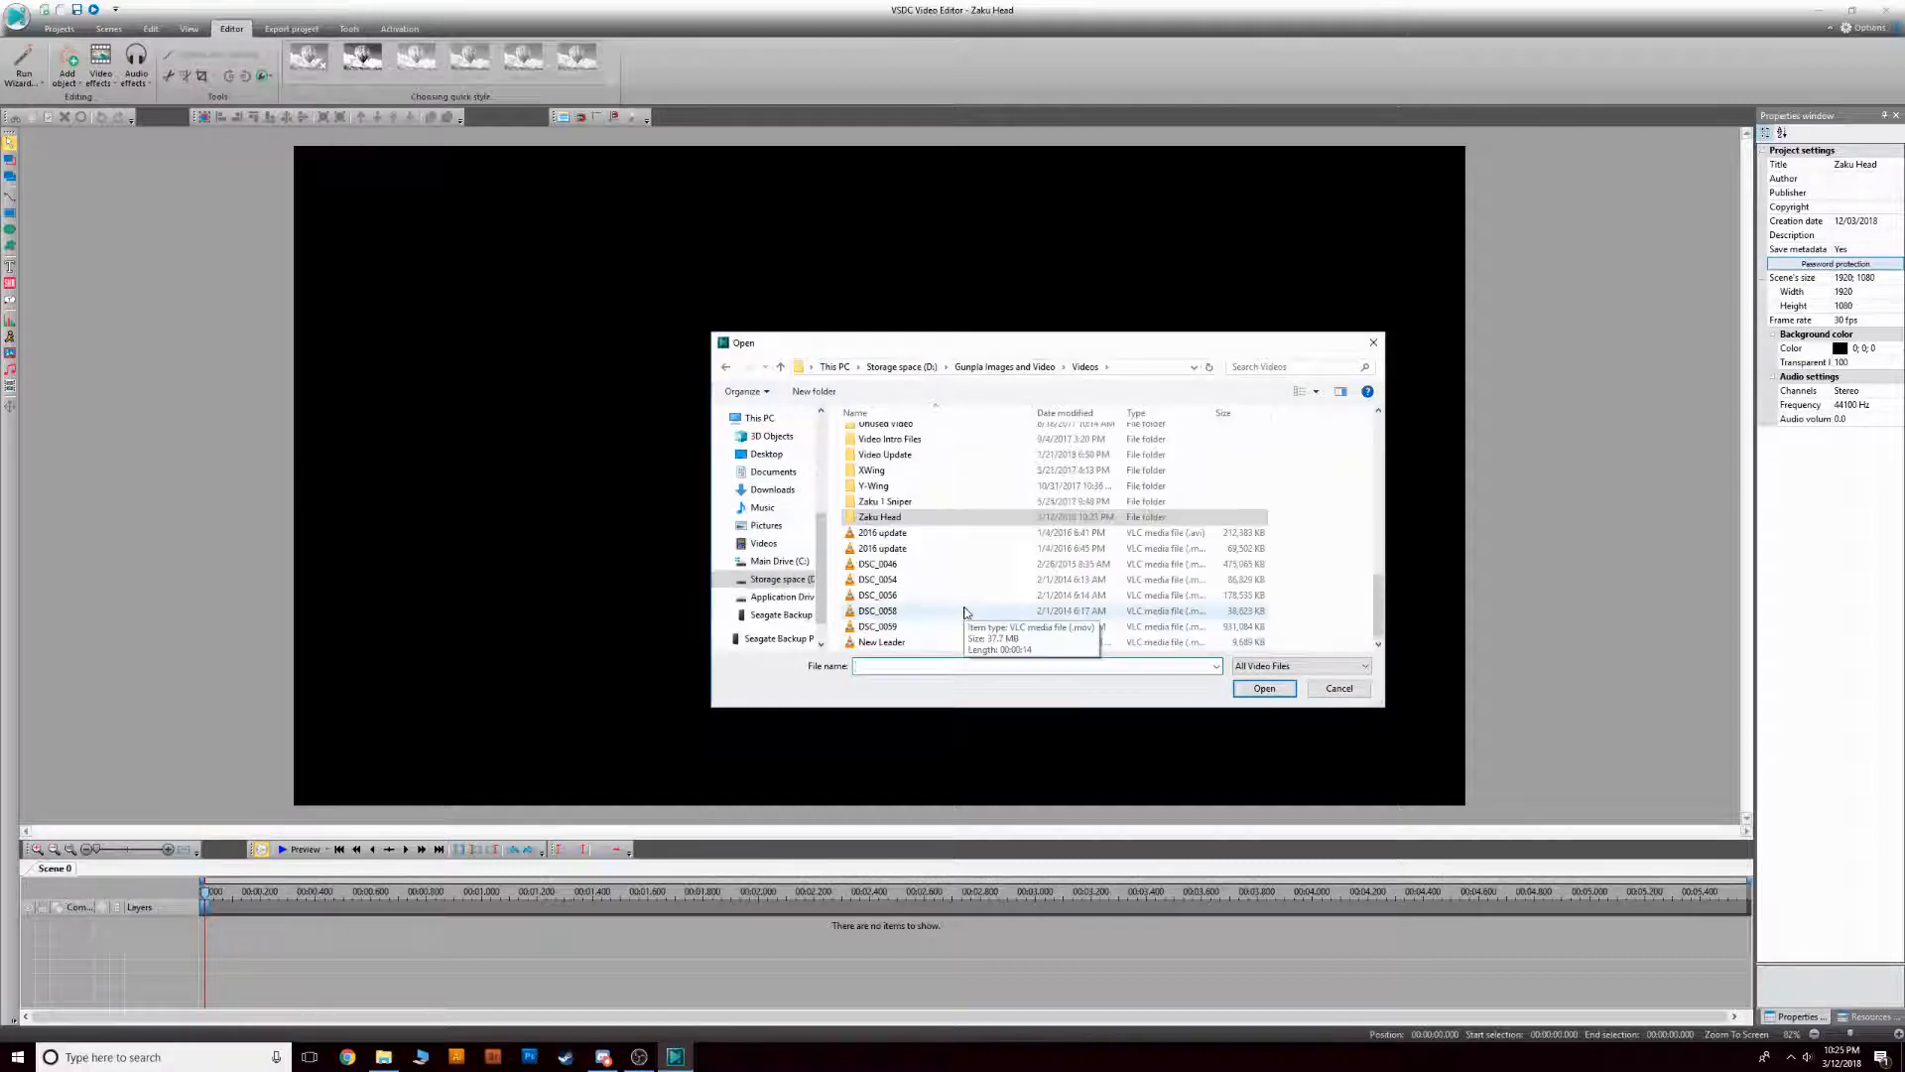
double_click(926, 640)
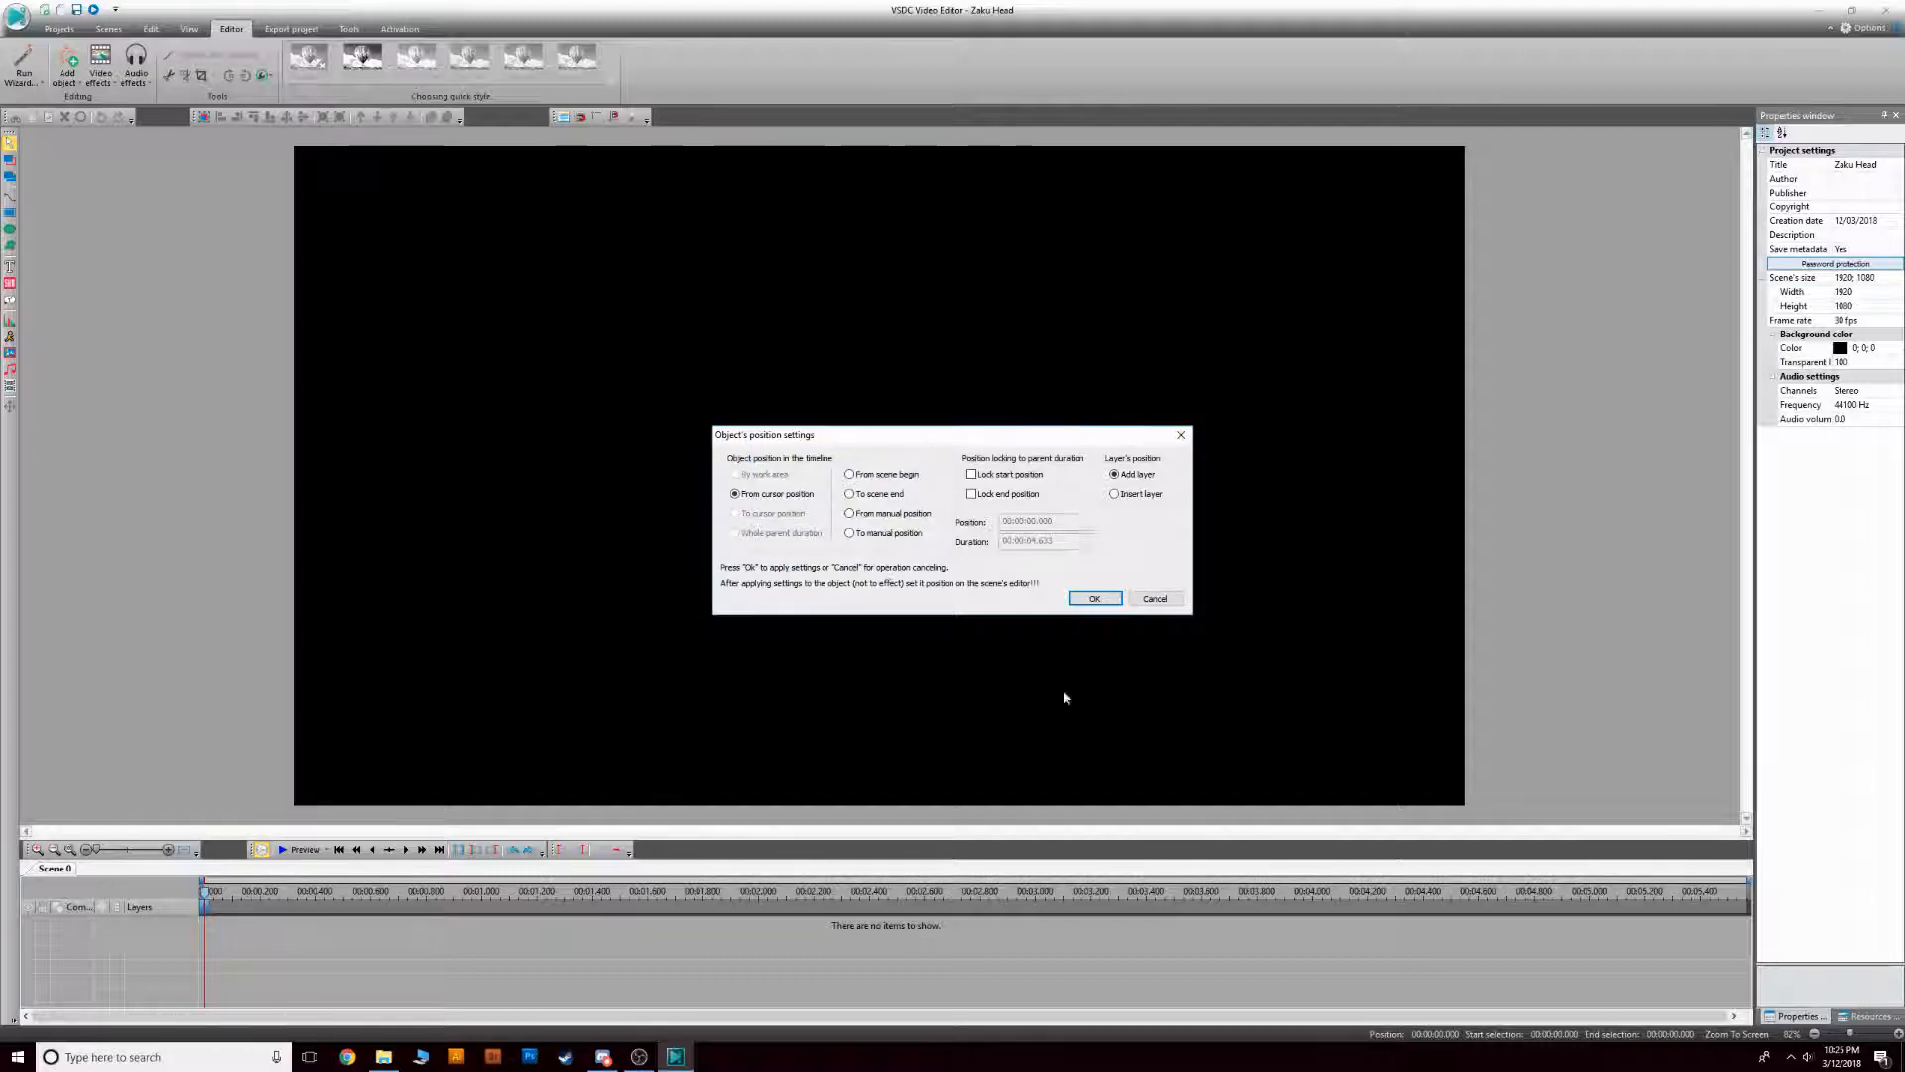
left_click(1095, 598)
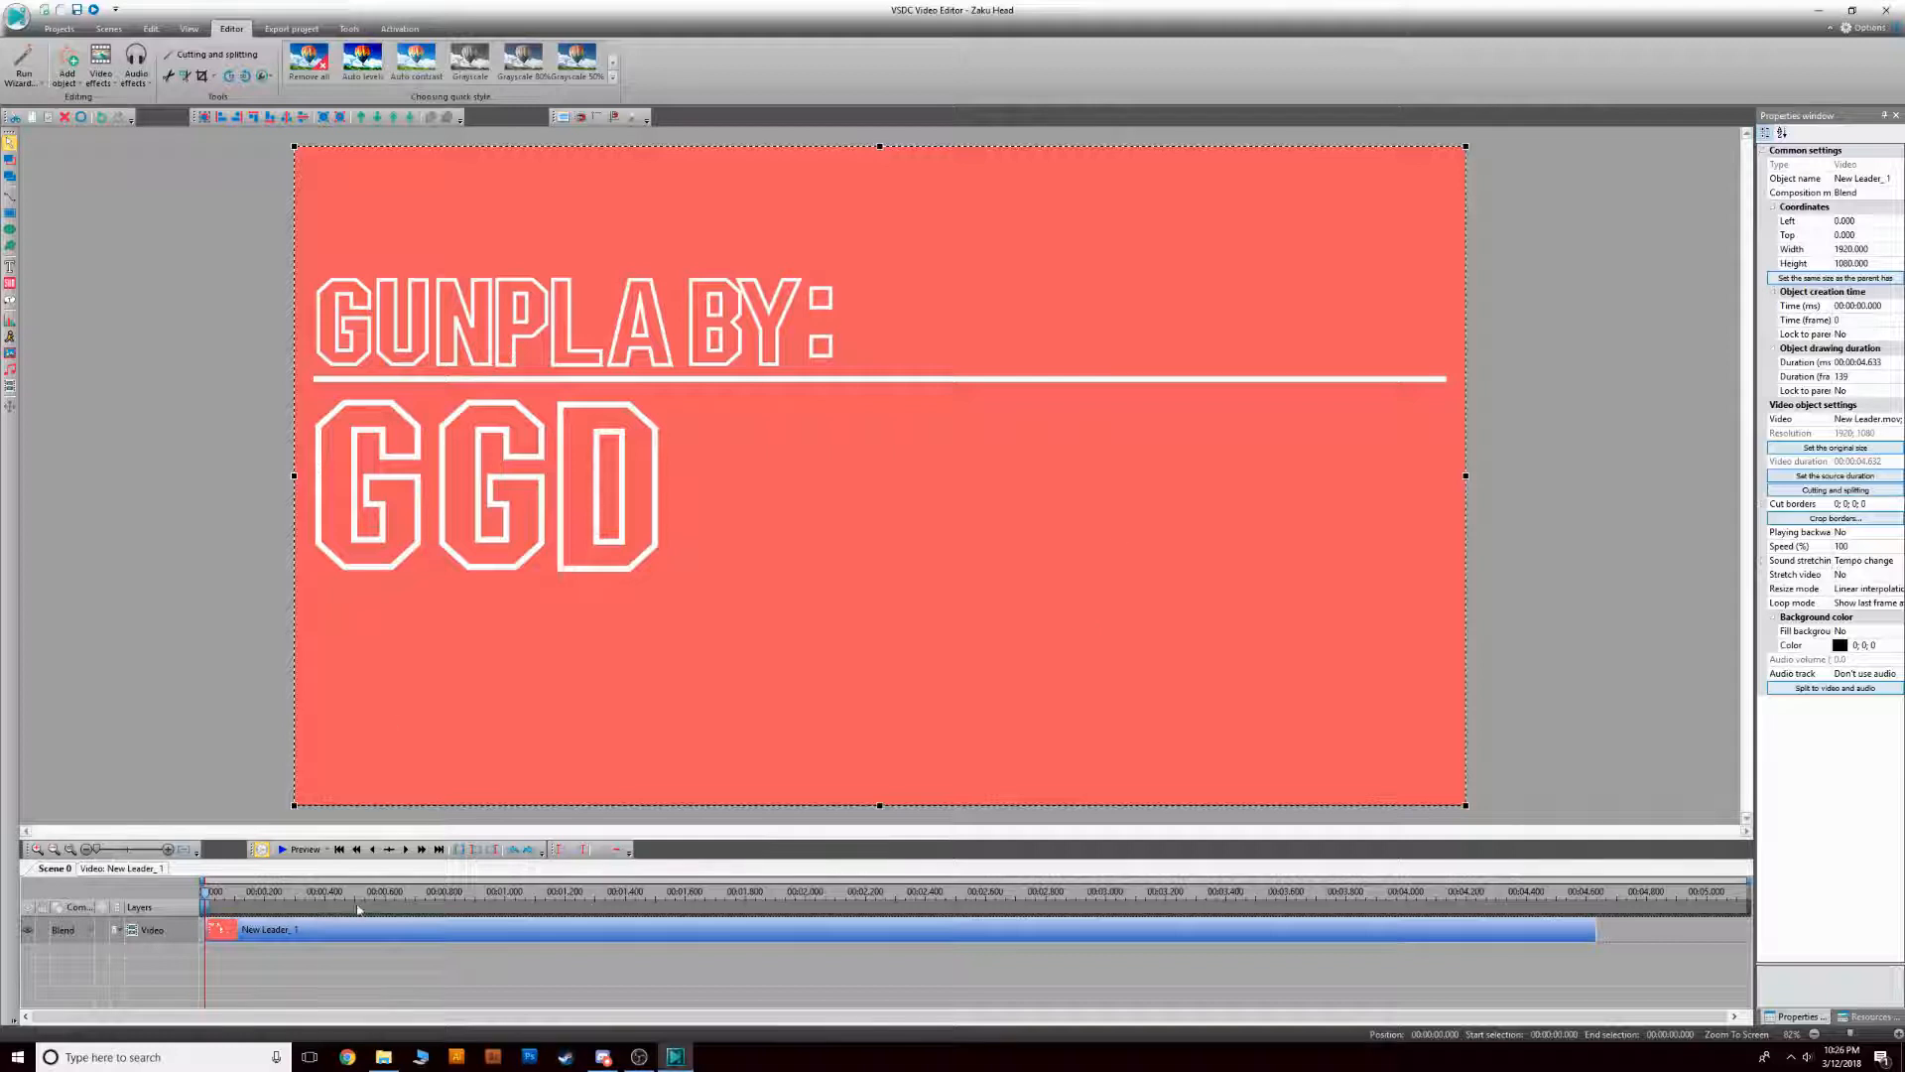
Apply a Fade out transparency effect lasting 0.5 seconds at the end of the New Leader clip
left_click(293, 855)
left_click(597, 968)
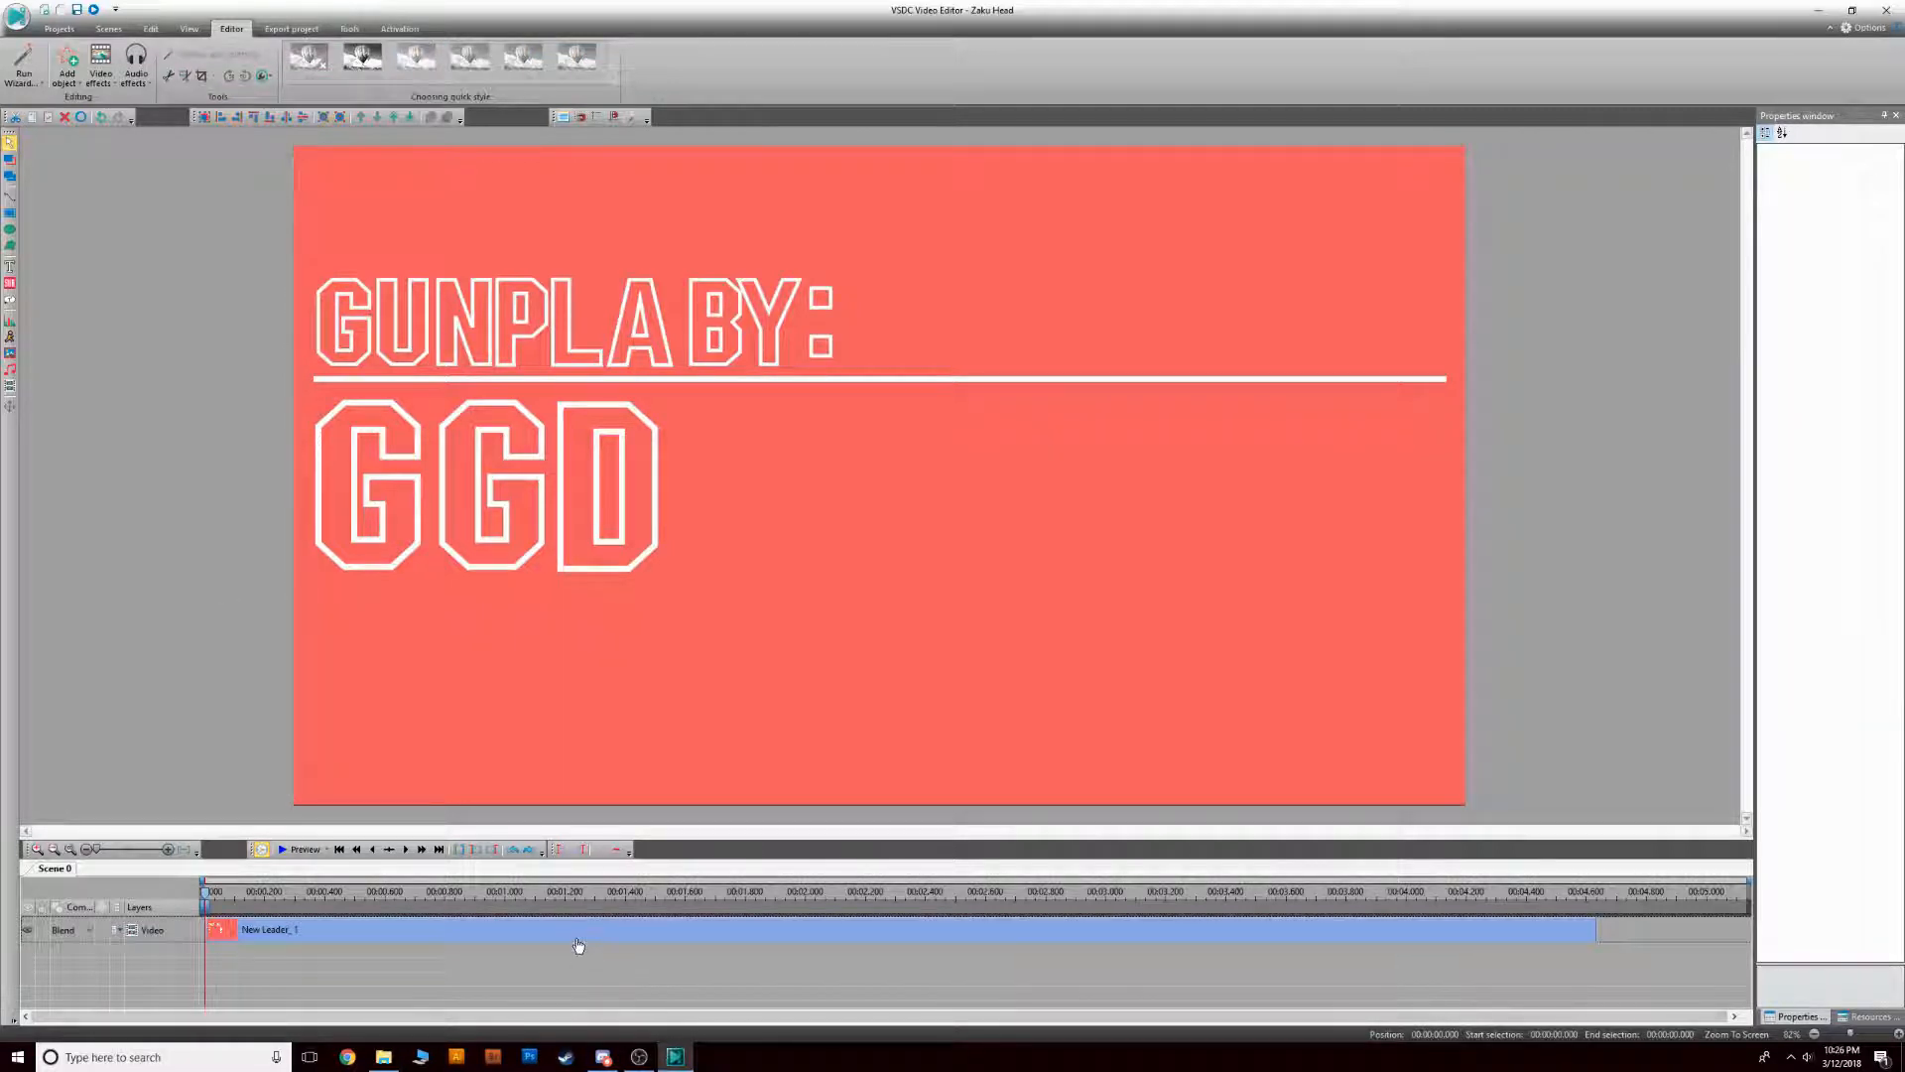
left_click(579, 939)
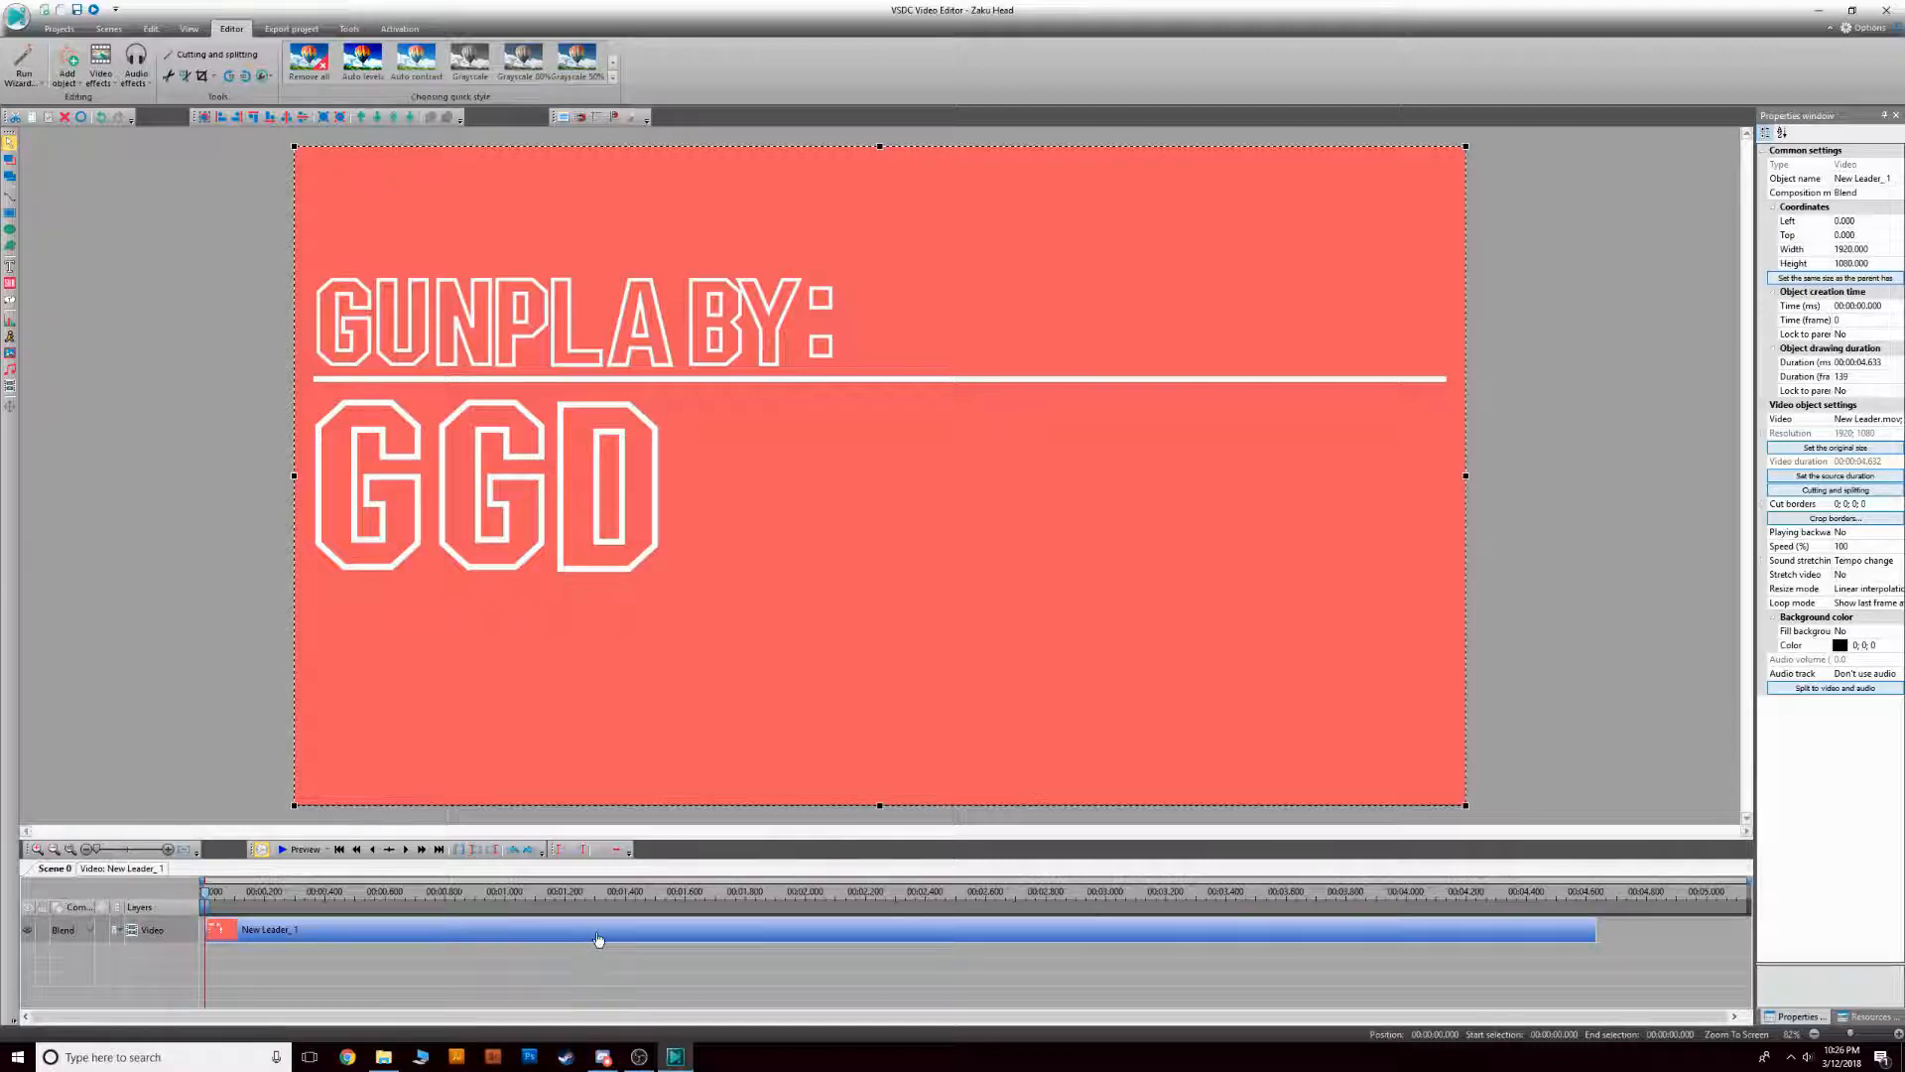
right_click(595, 935)
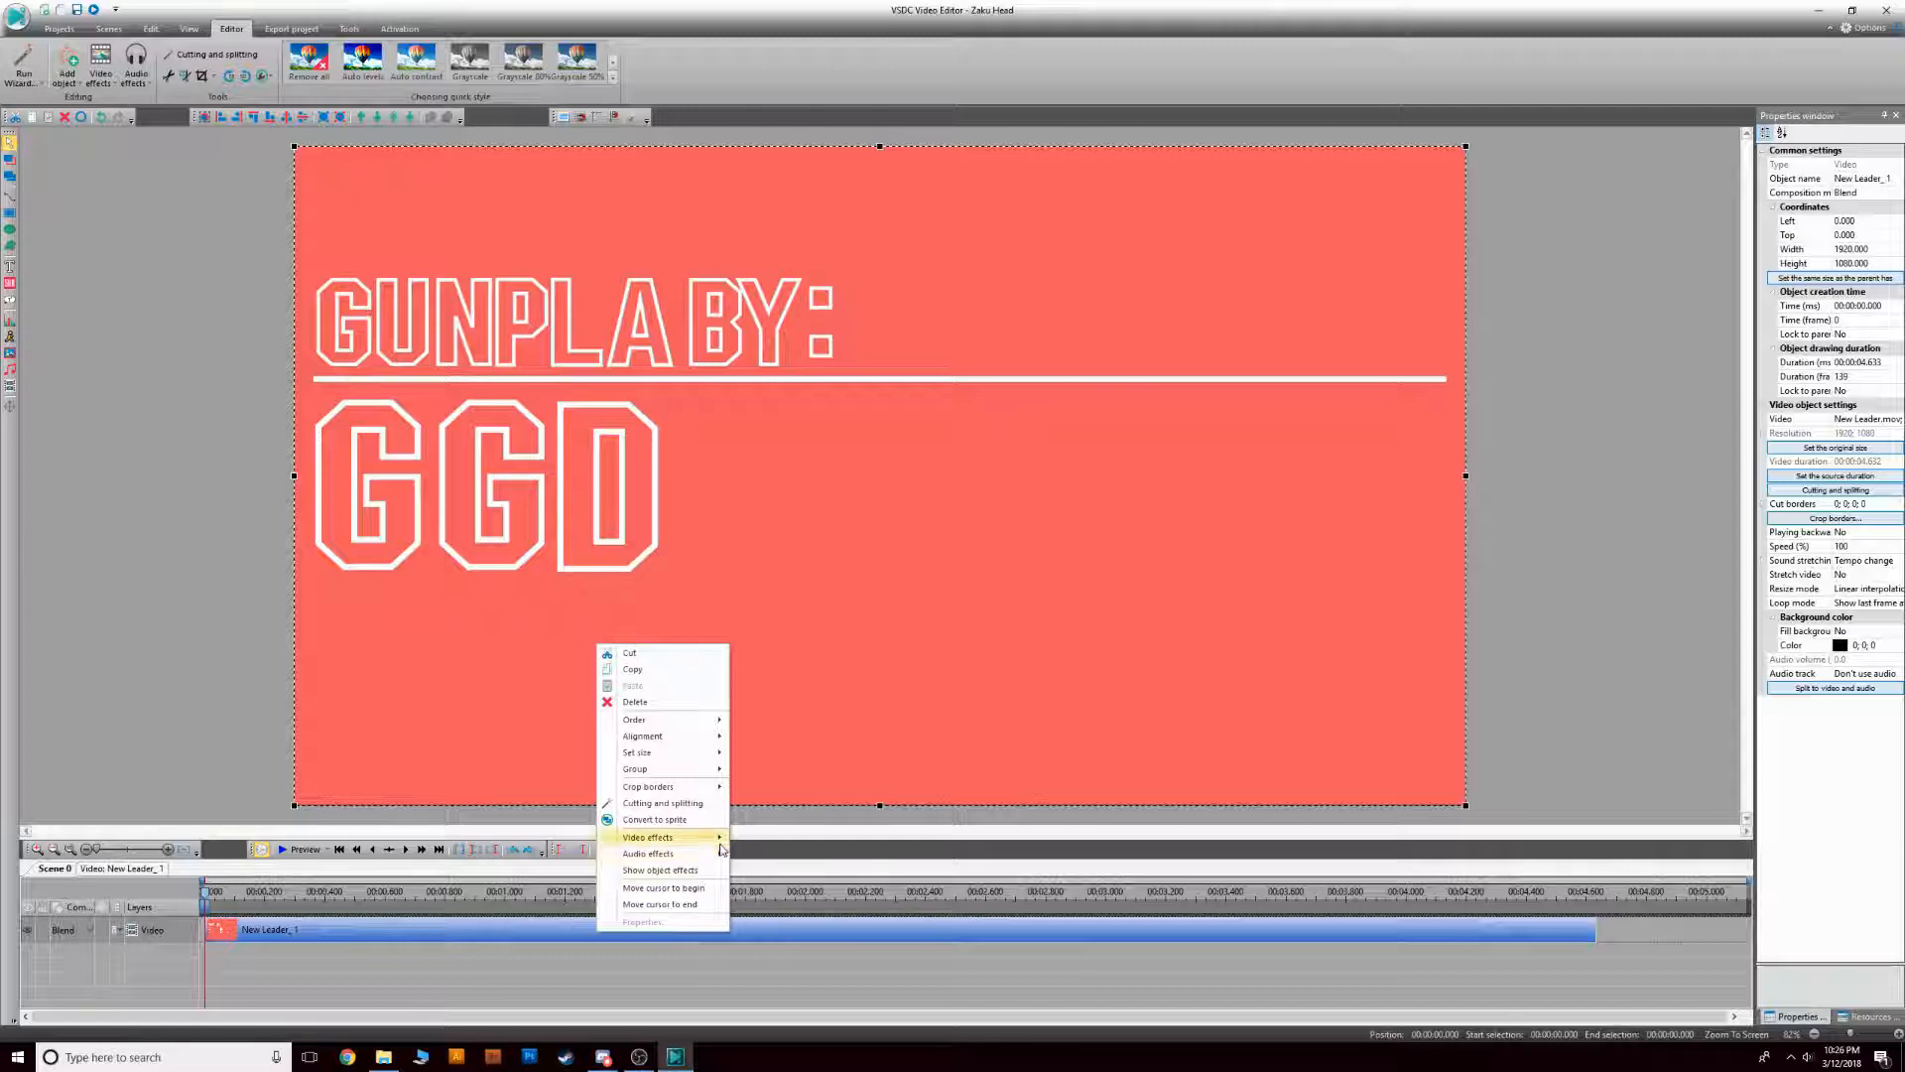
mouse_move(716, 845)
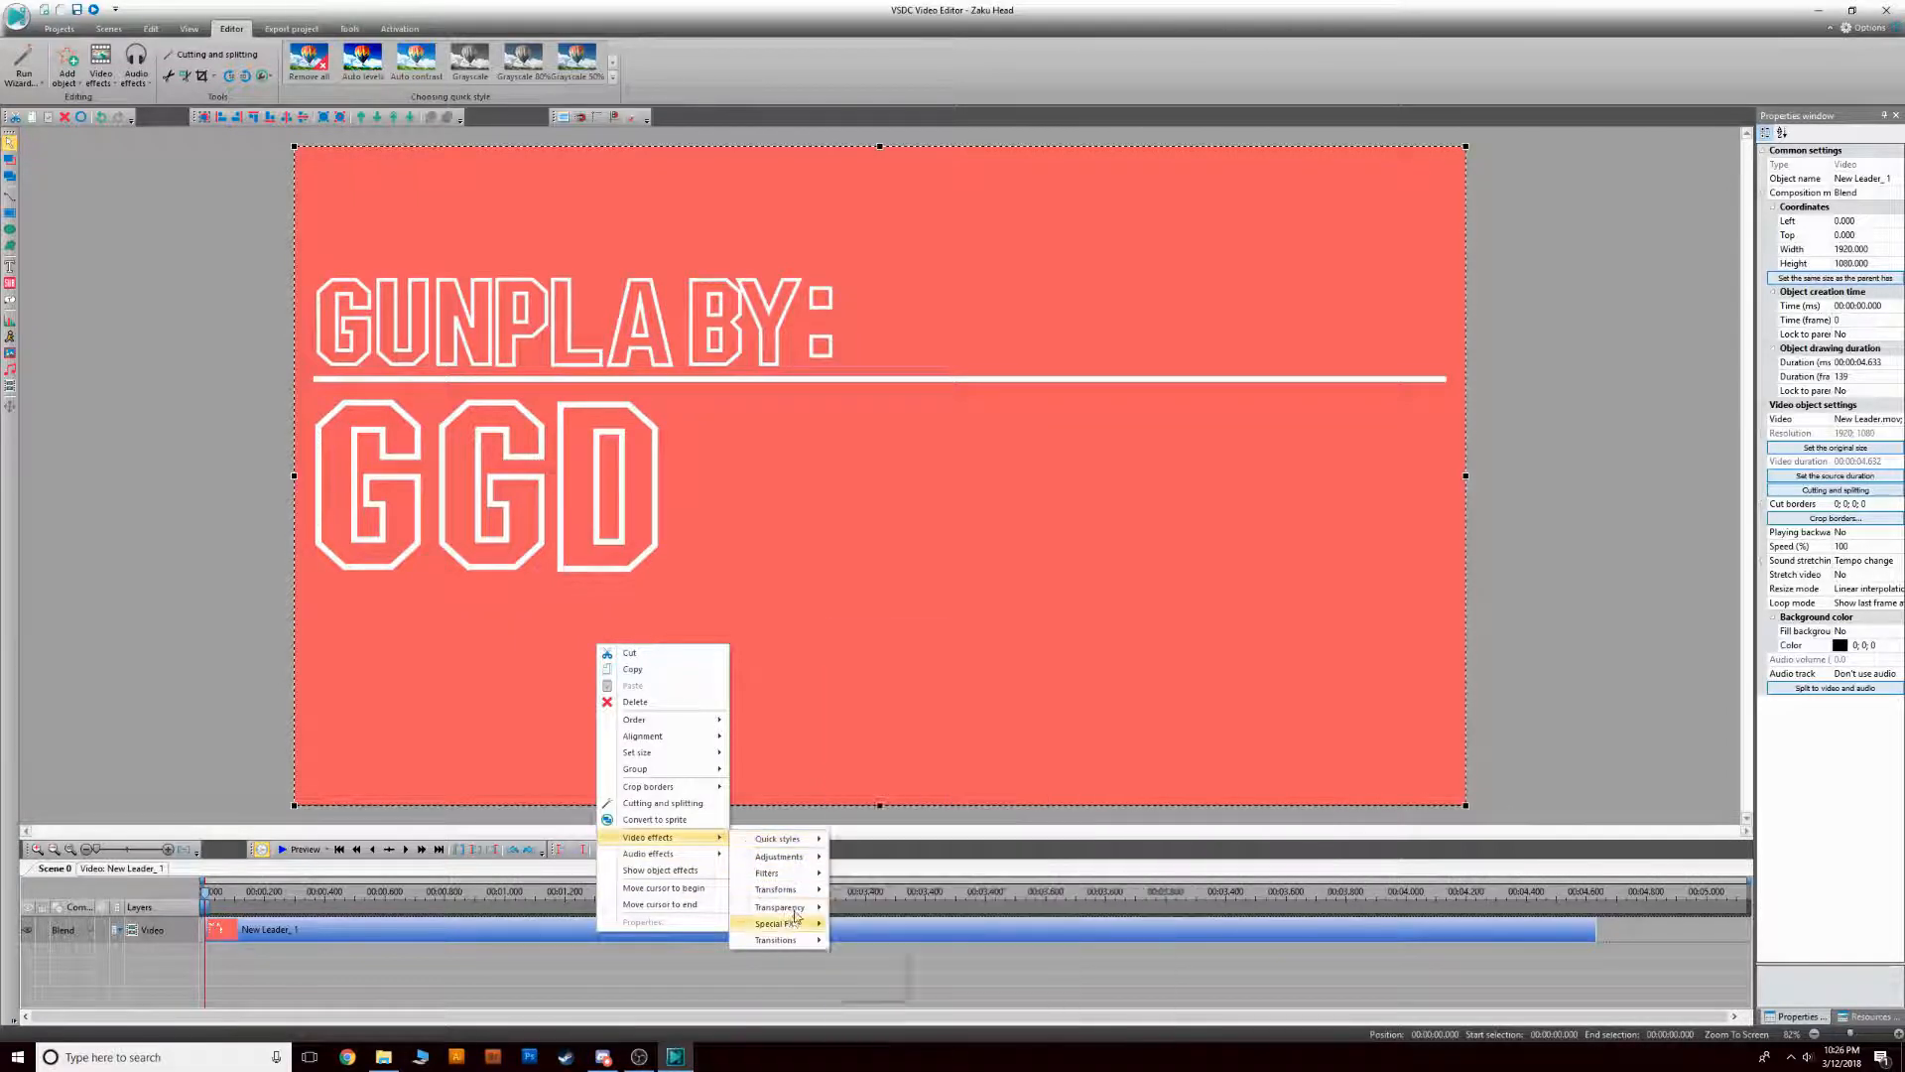
mouse_move(799, 911)
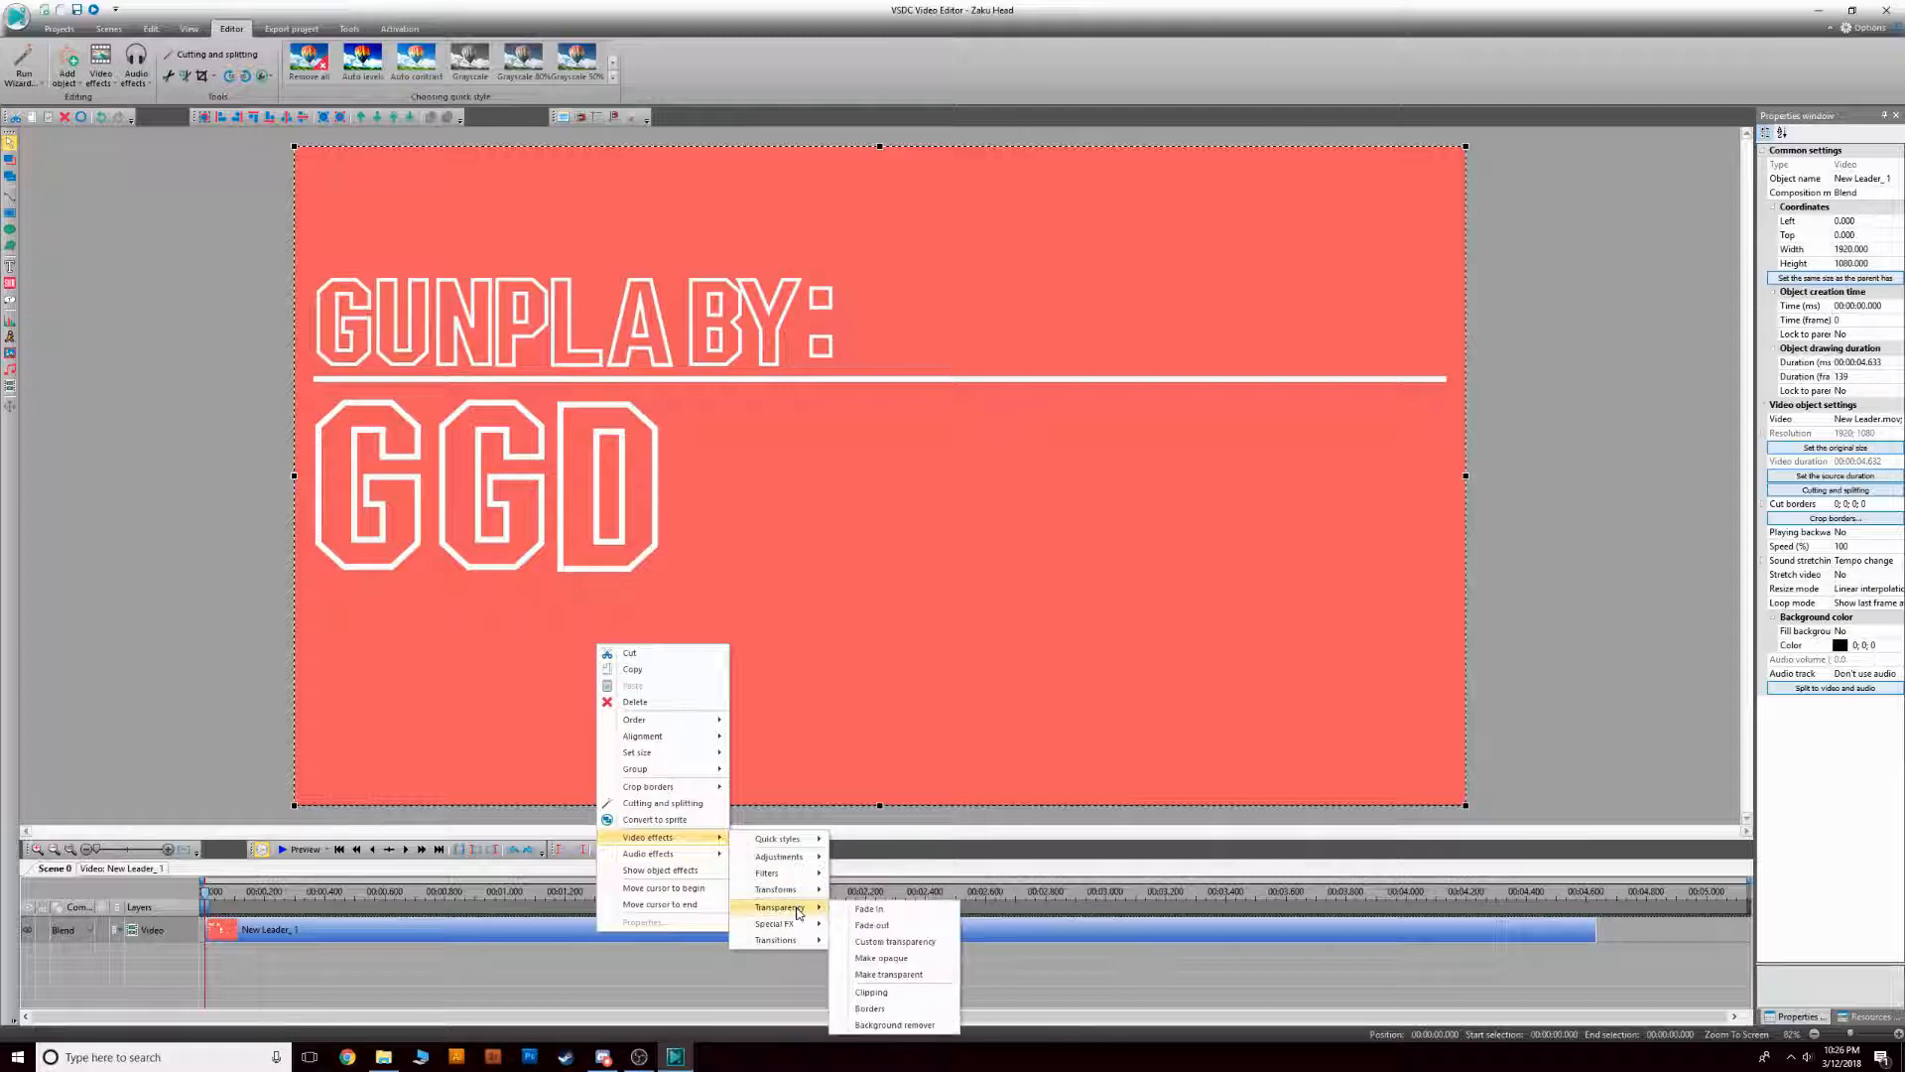
left_click(872, 925)
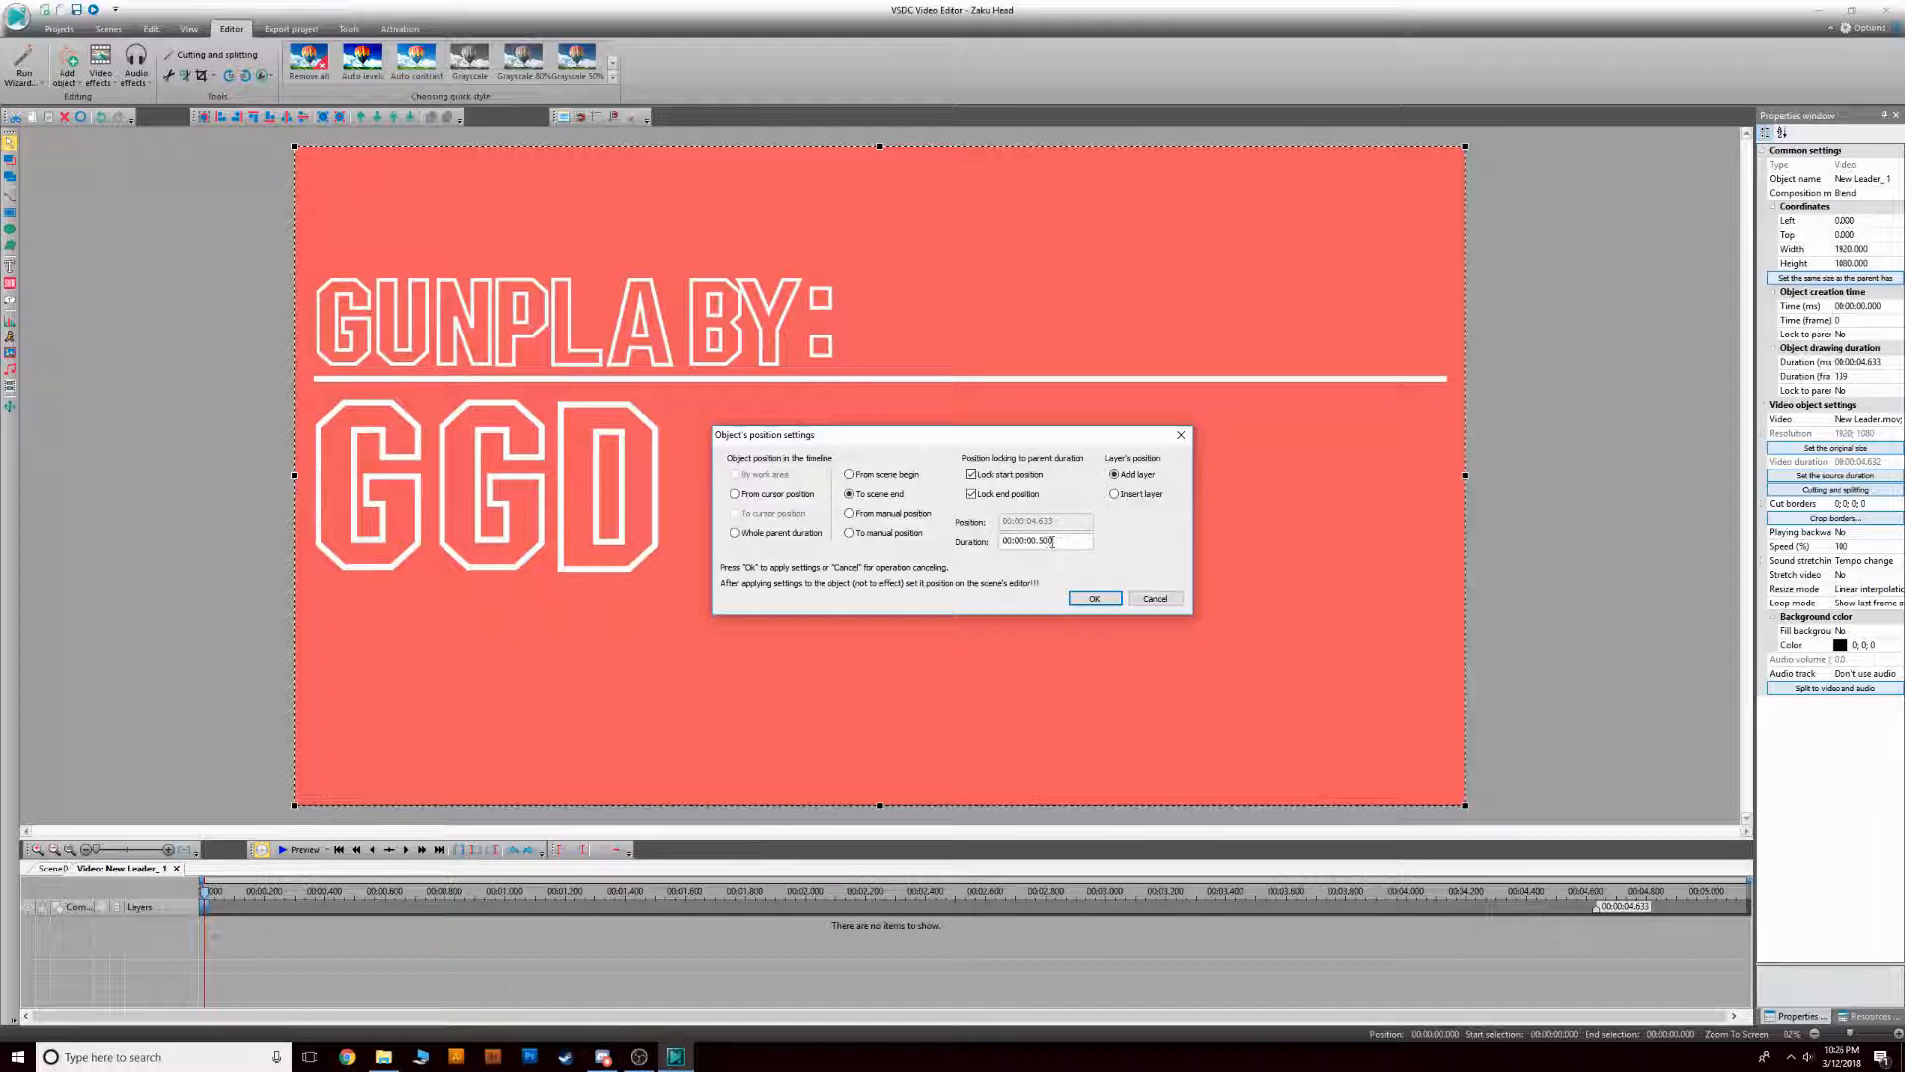
left_click(1090, 600)
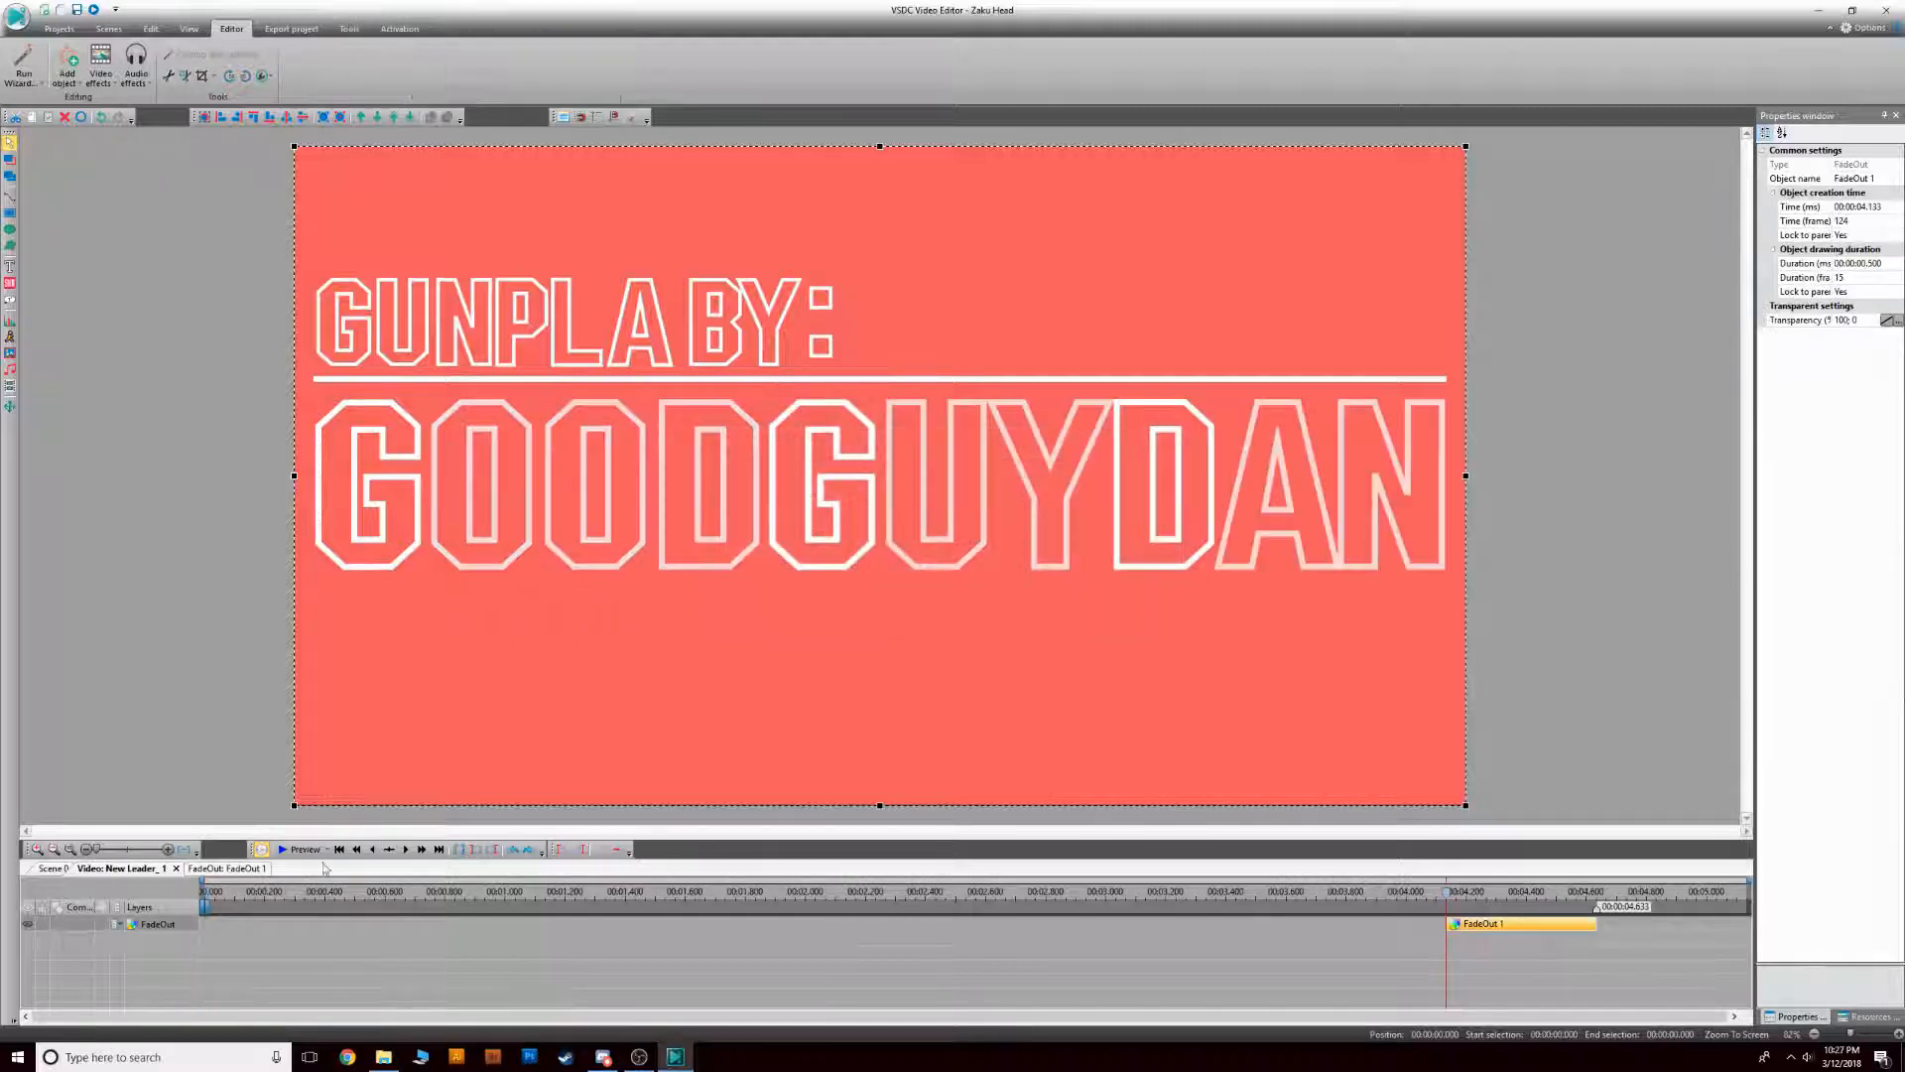
Return to the main scene and preview the intro with its fade-out
left_click(176, 870)
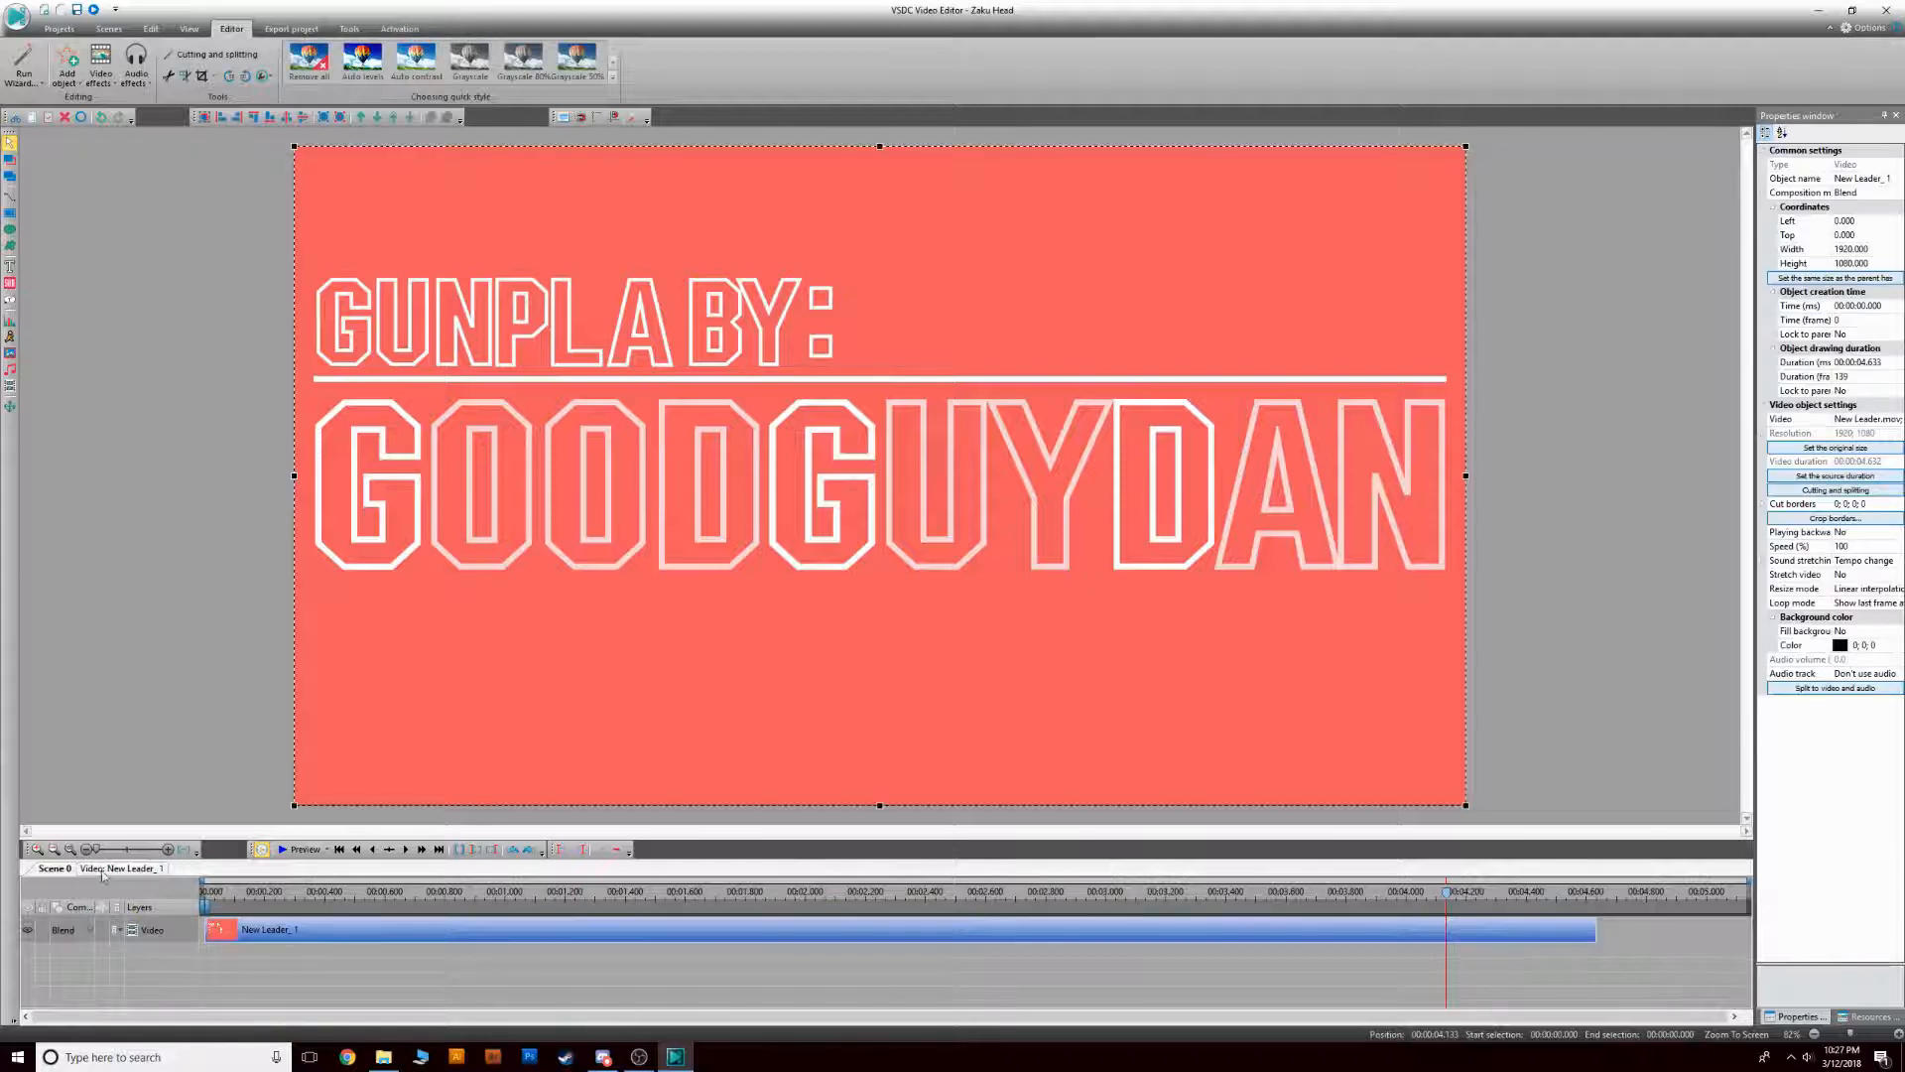
left_click(299, 849)
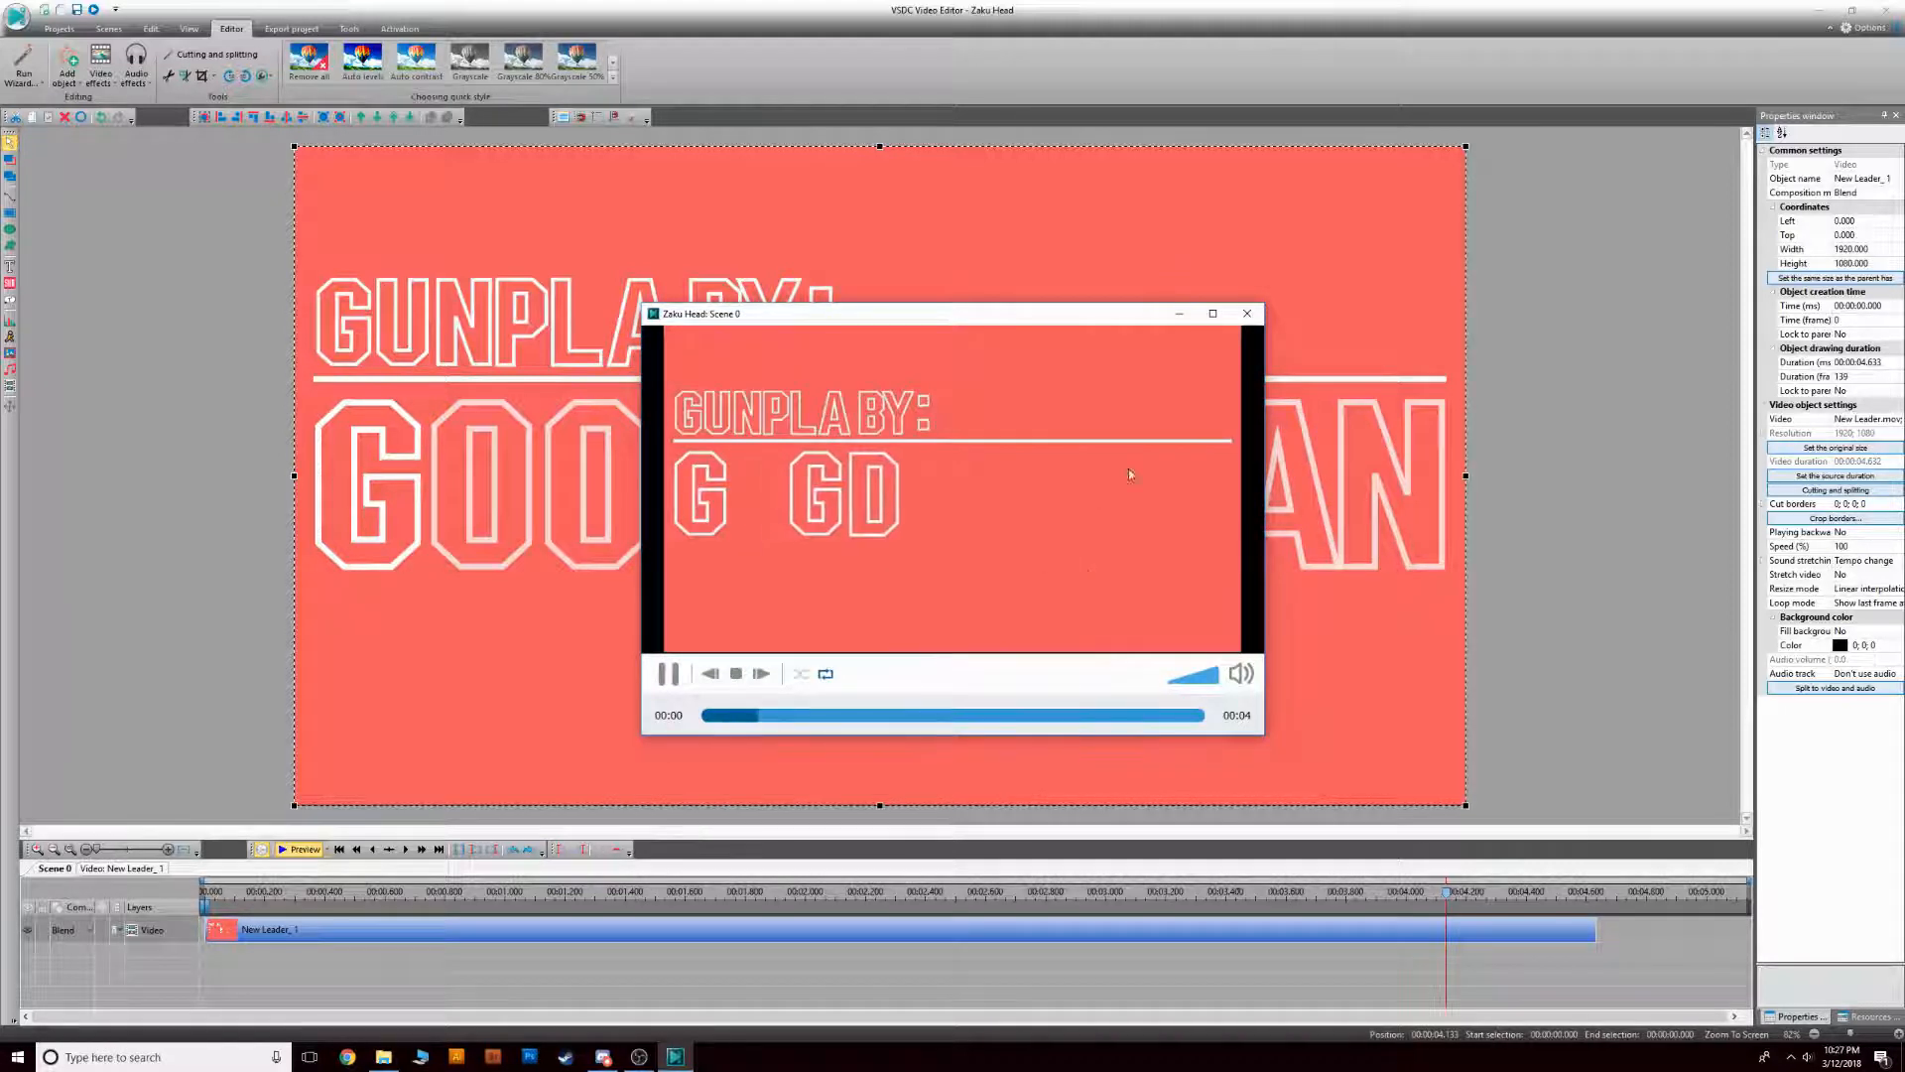
left_click(1245, 315)
left_click(179, 724)
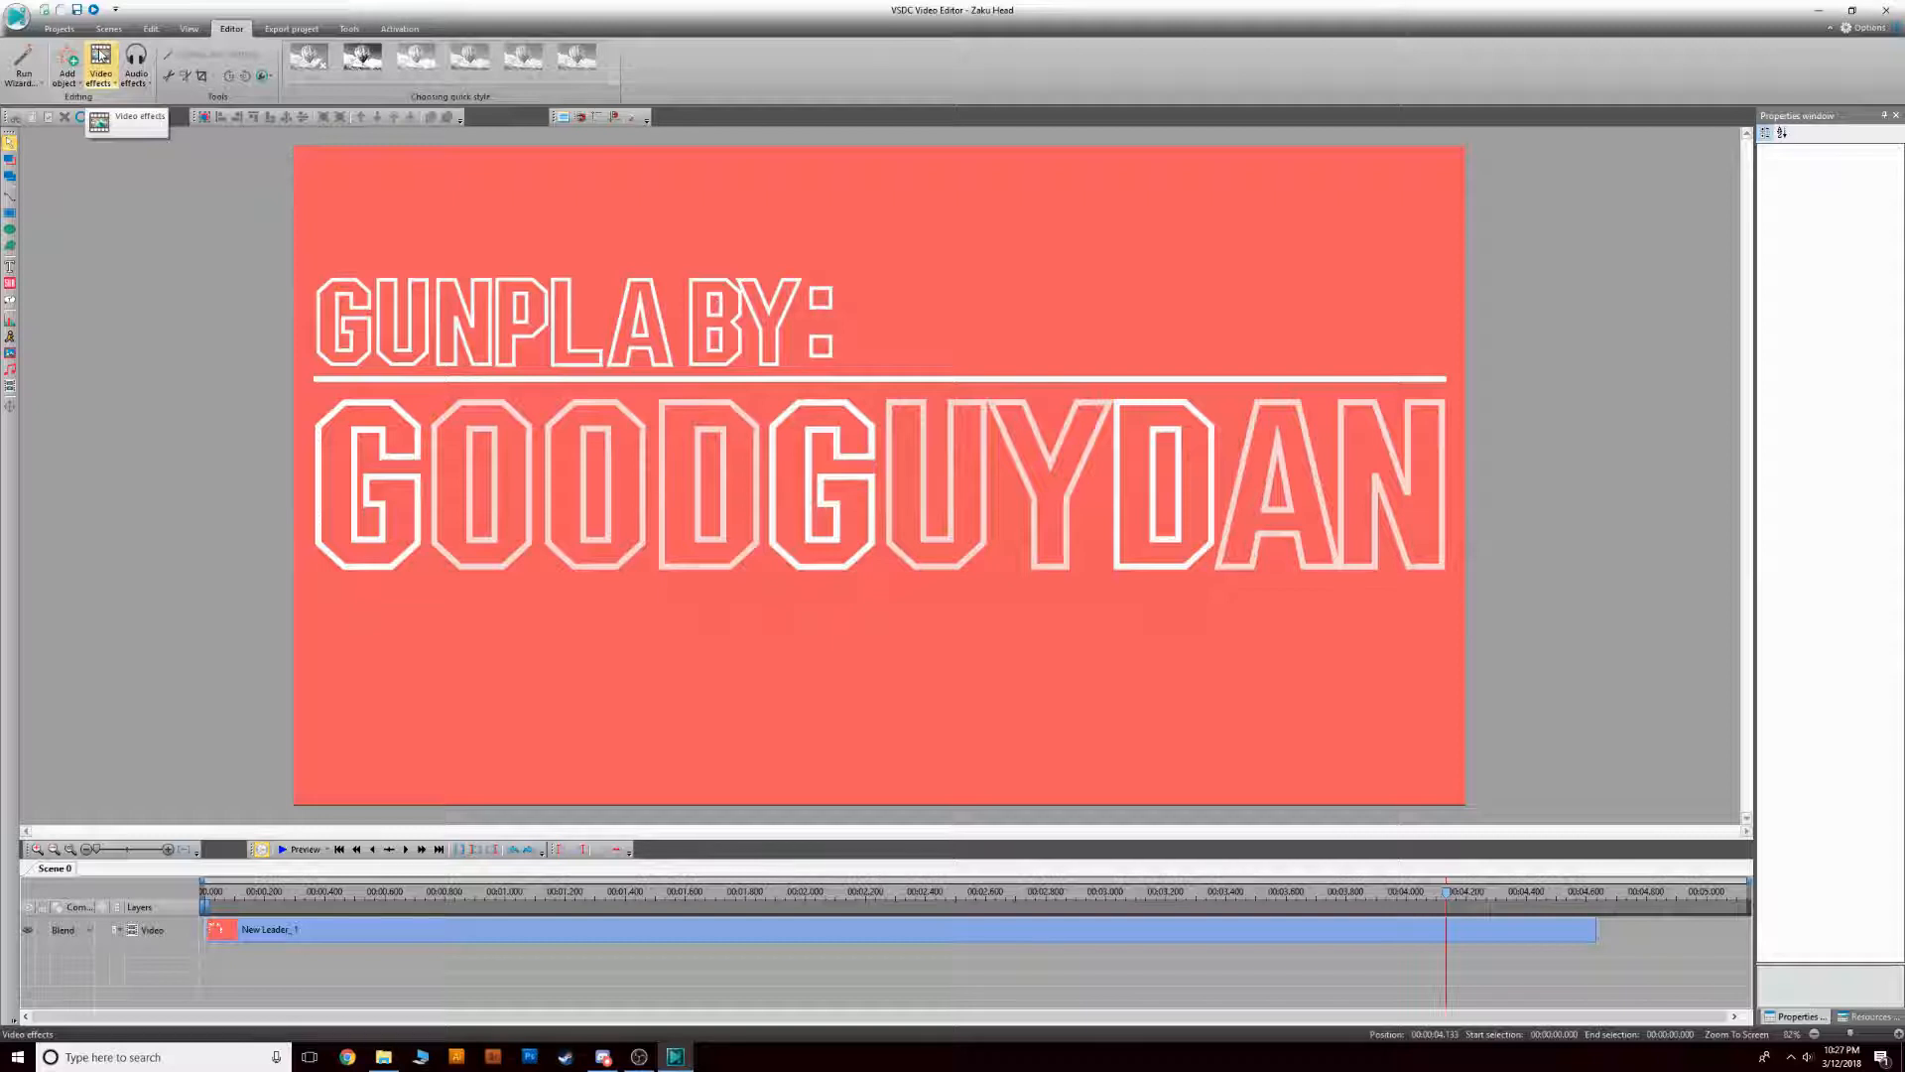
Import the Zaku Head MP1 and Zaku Head MP2 videos together from the Zaku Head folder
left_click(101, 57)
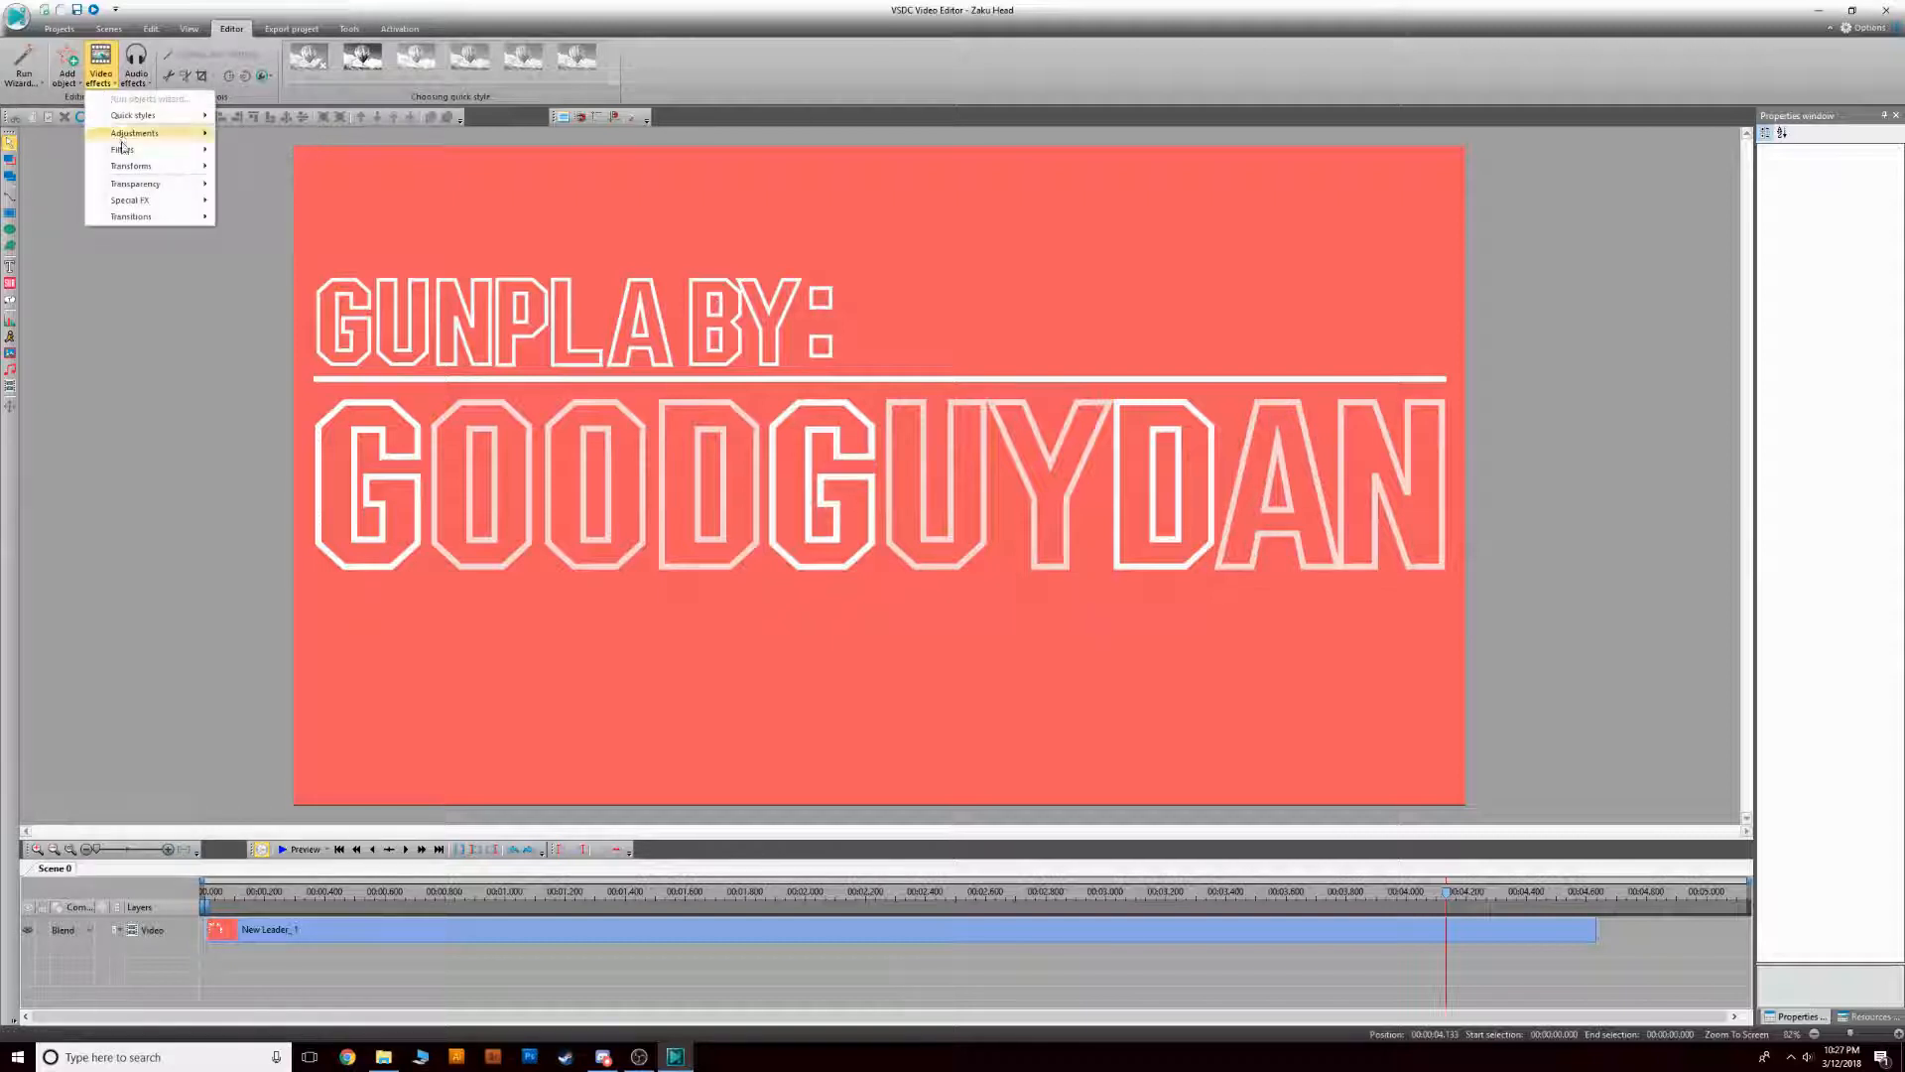
left_click(62, 62)
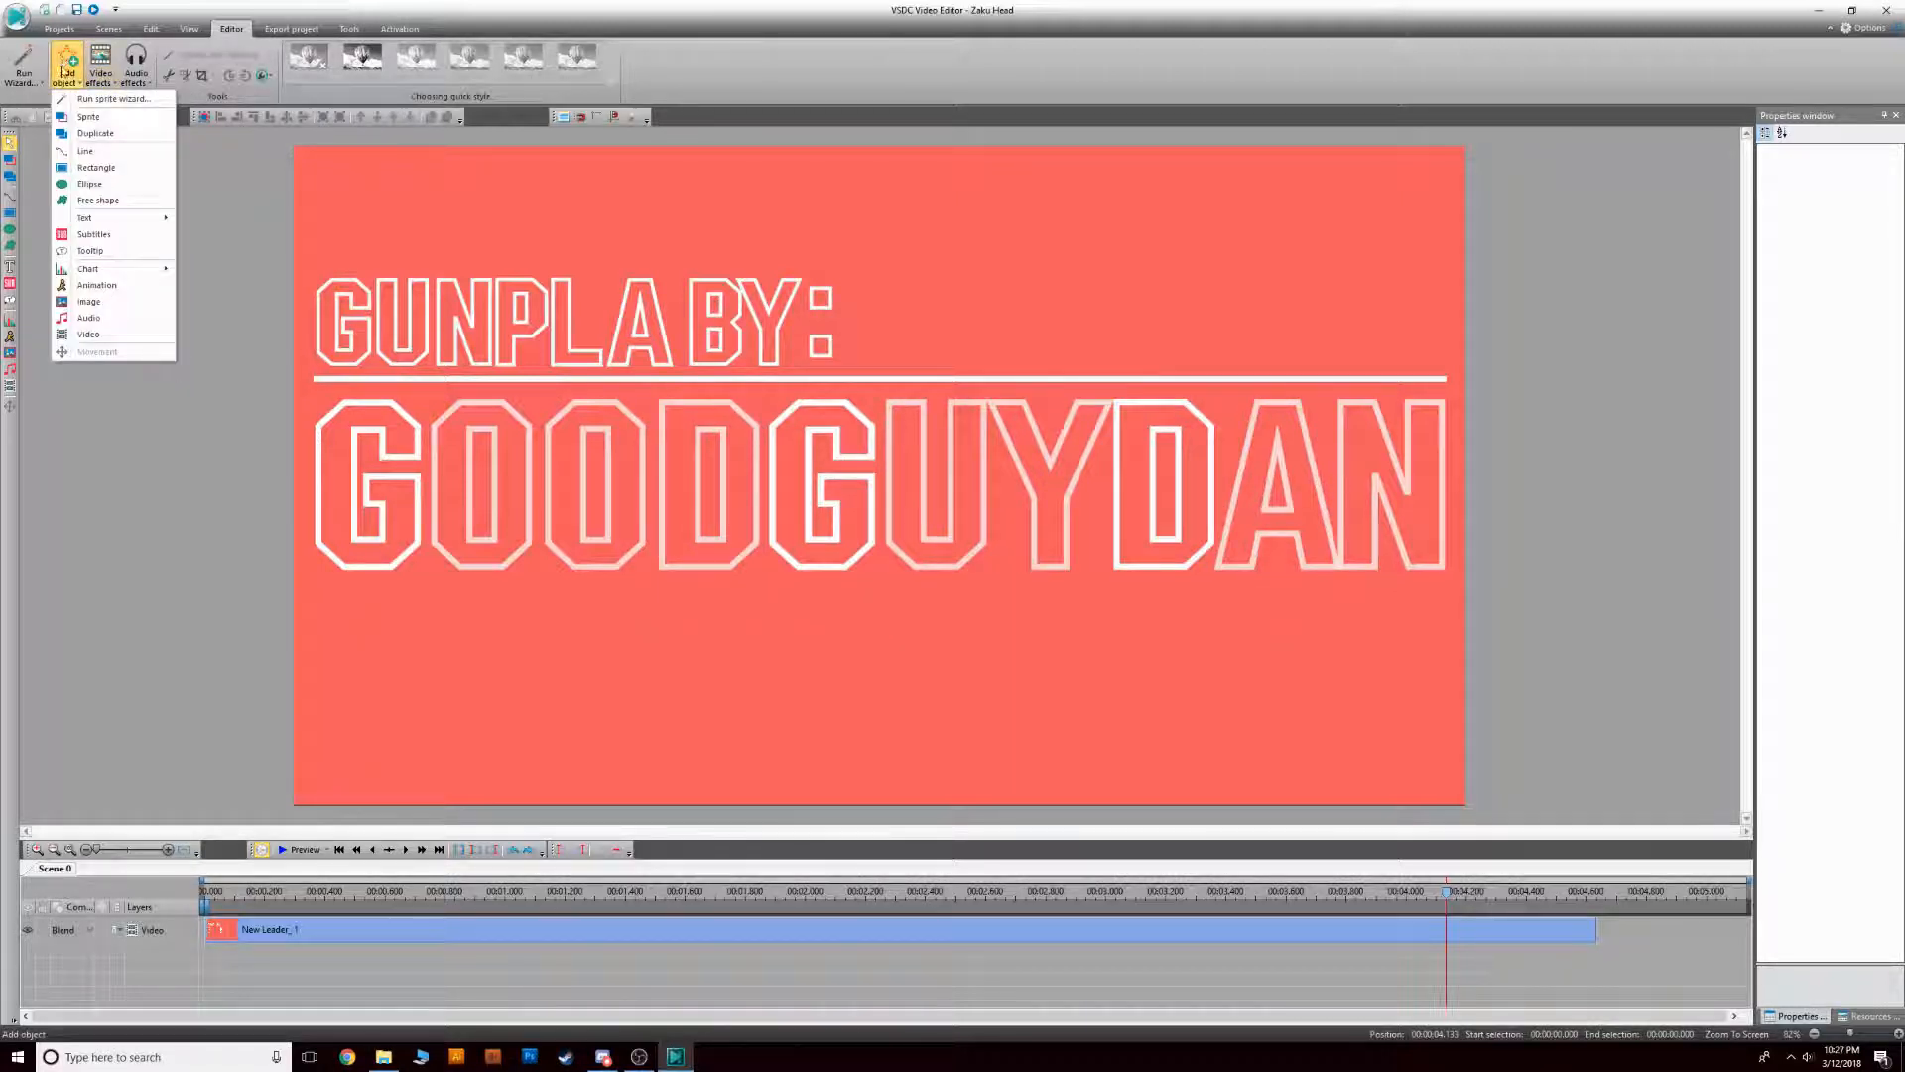
left_click(98, 337)
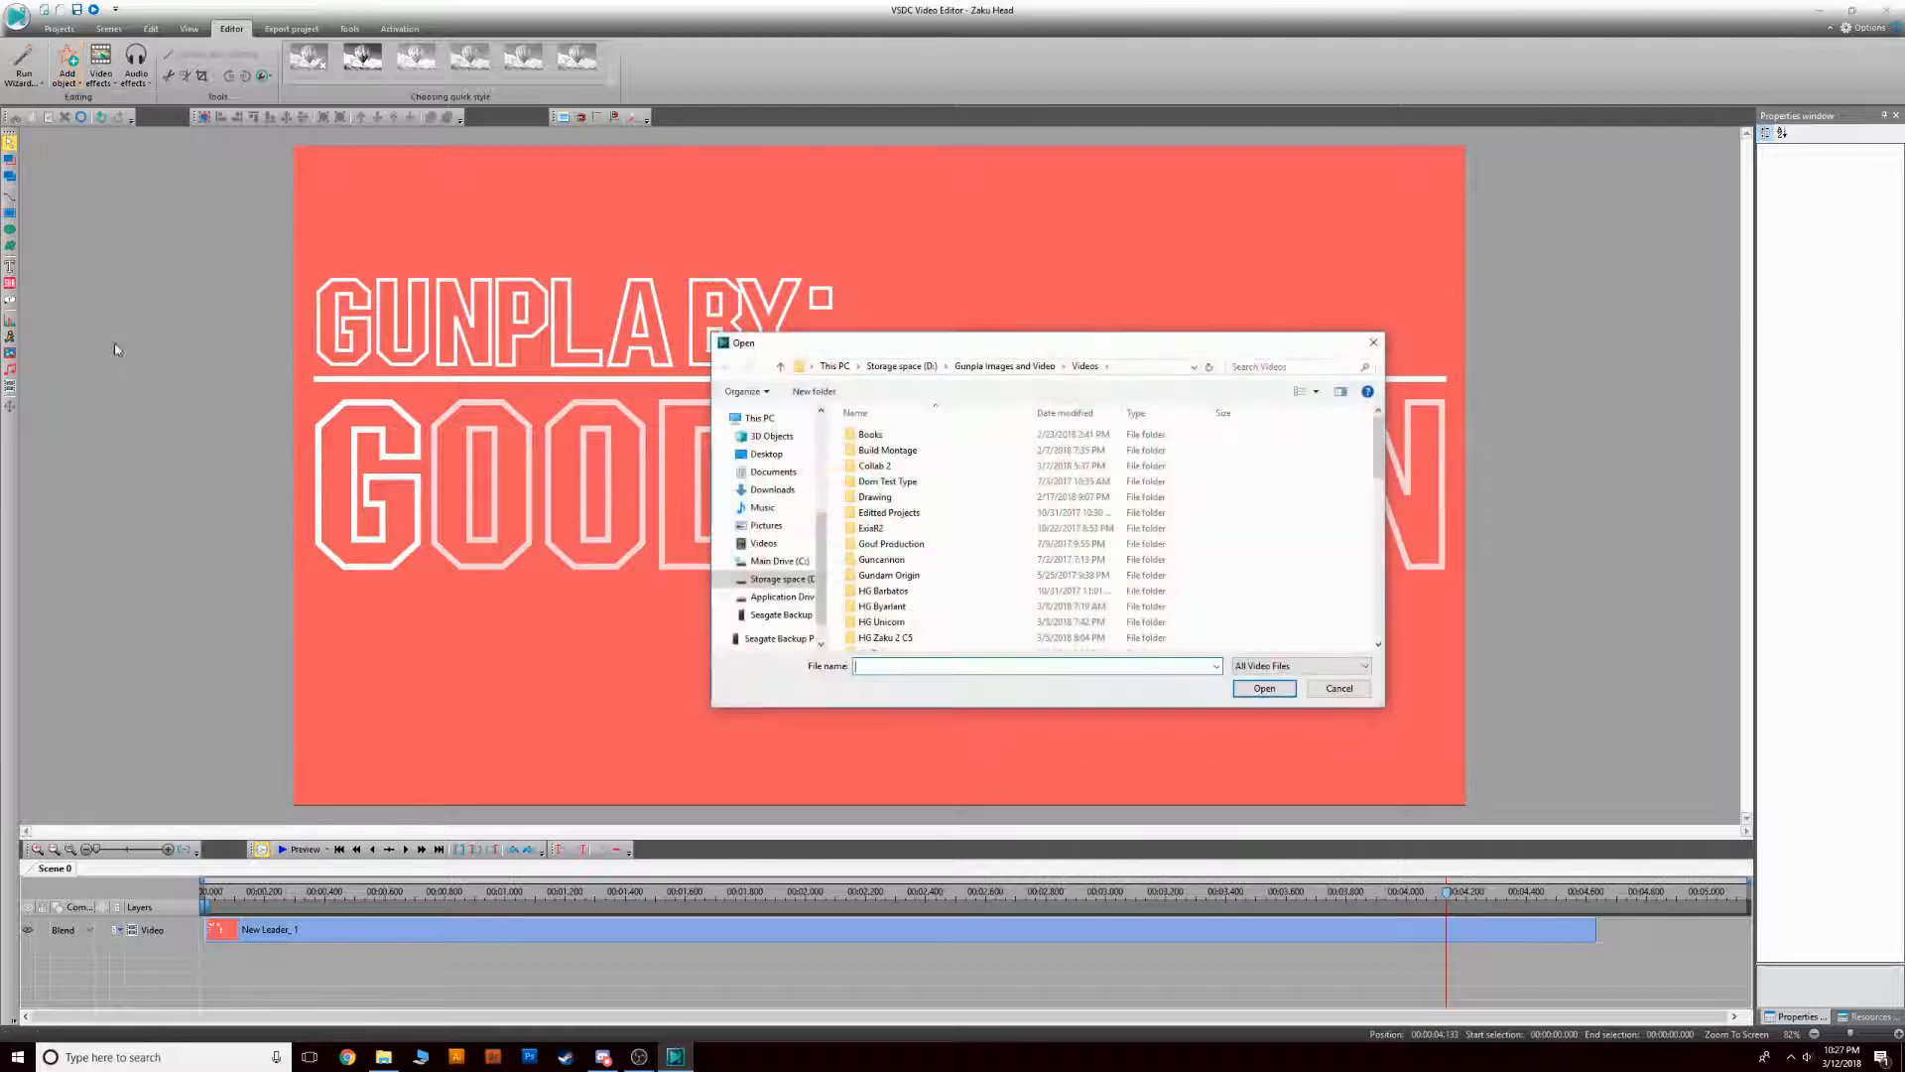
scroll(993, 497, "down", 5)
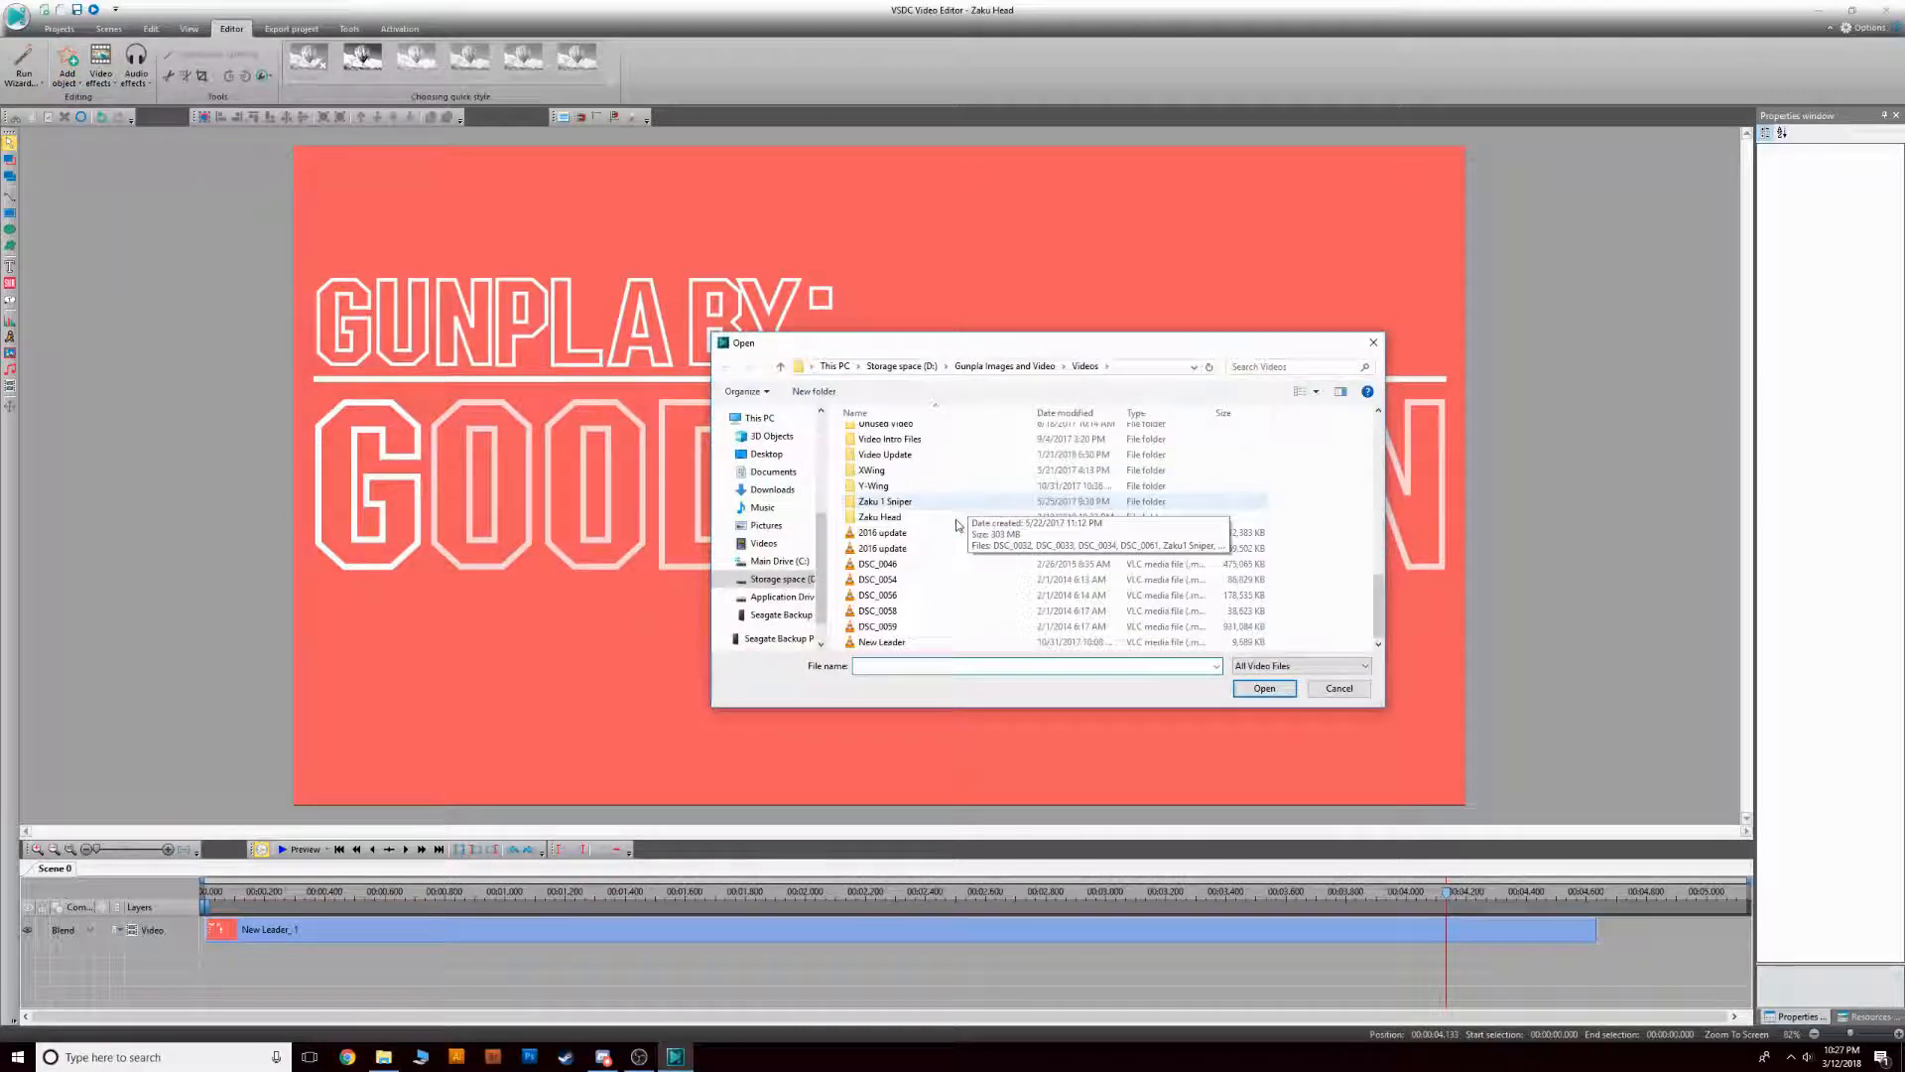
double_click(898, 517)
left_click(1056, 437)
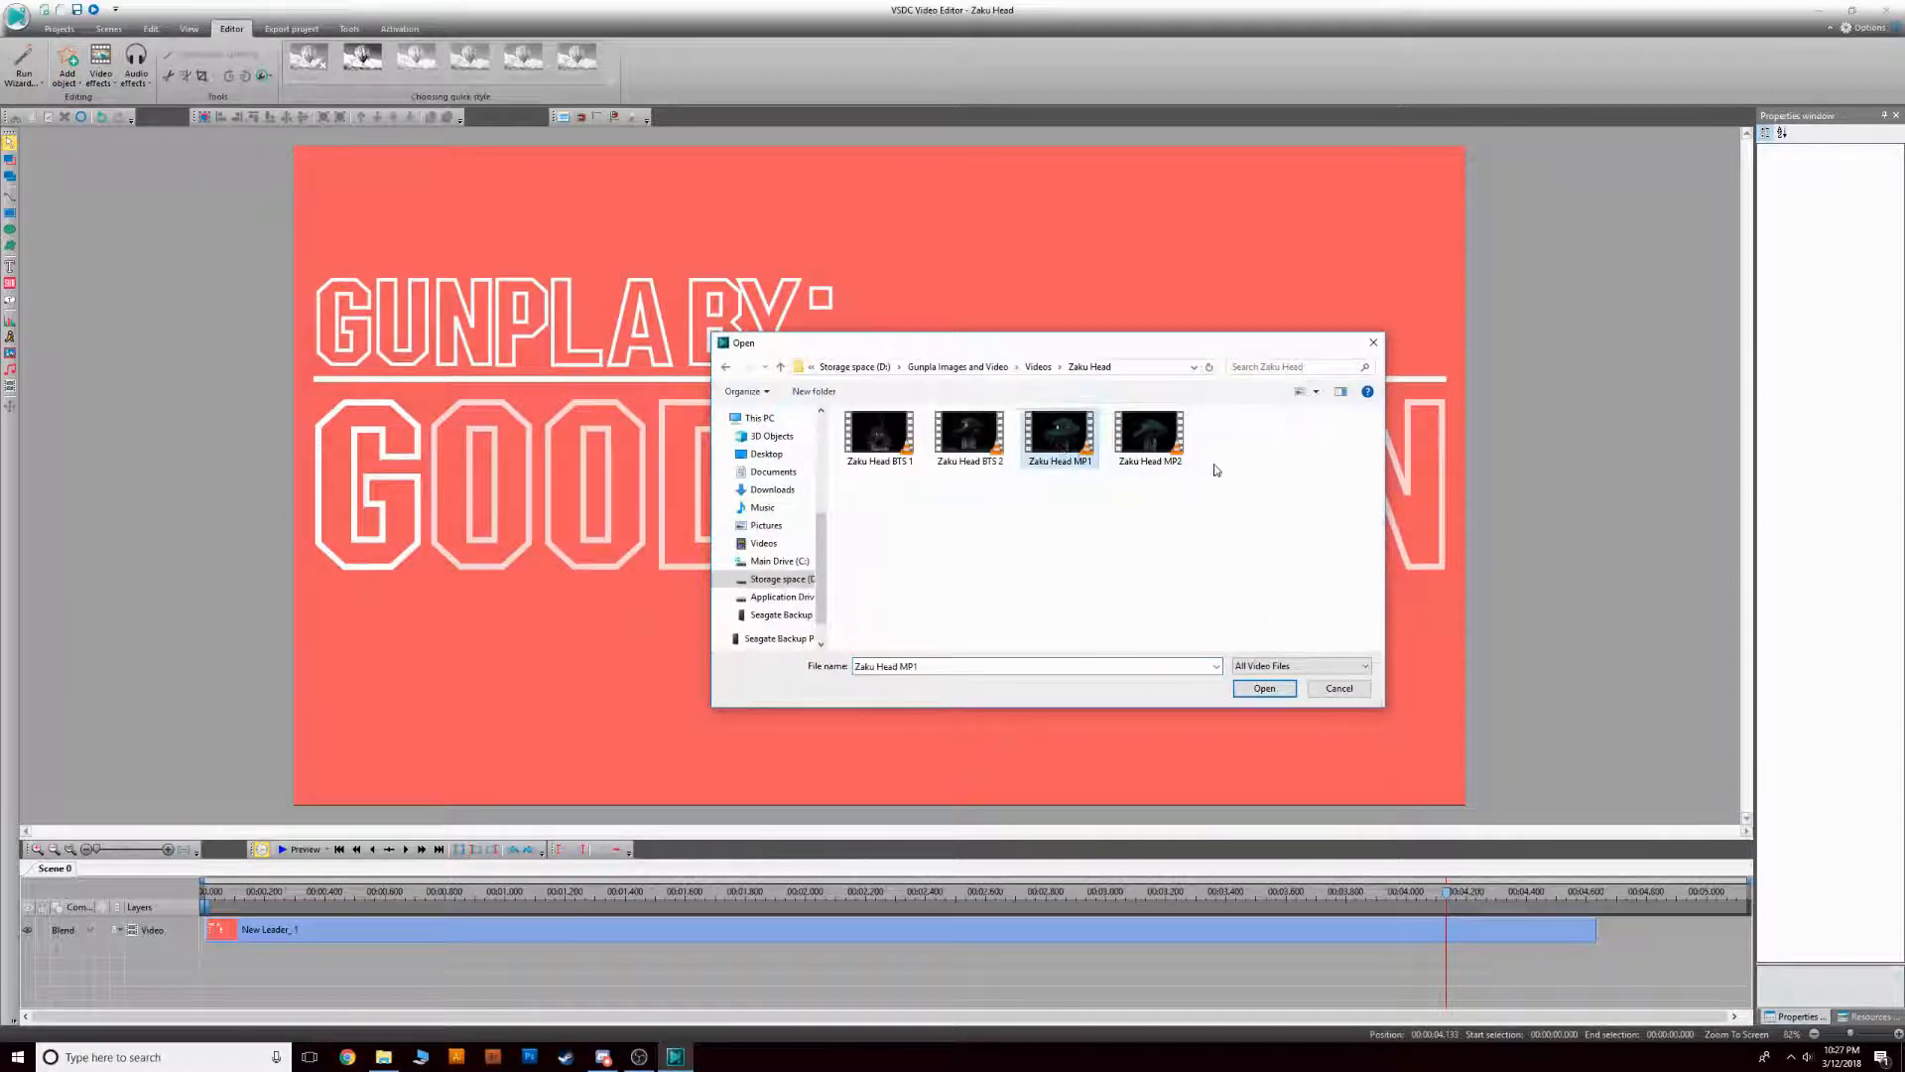
left_click(1163, 464, "ctrl")
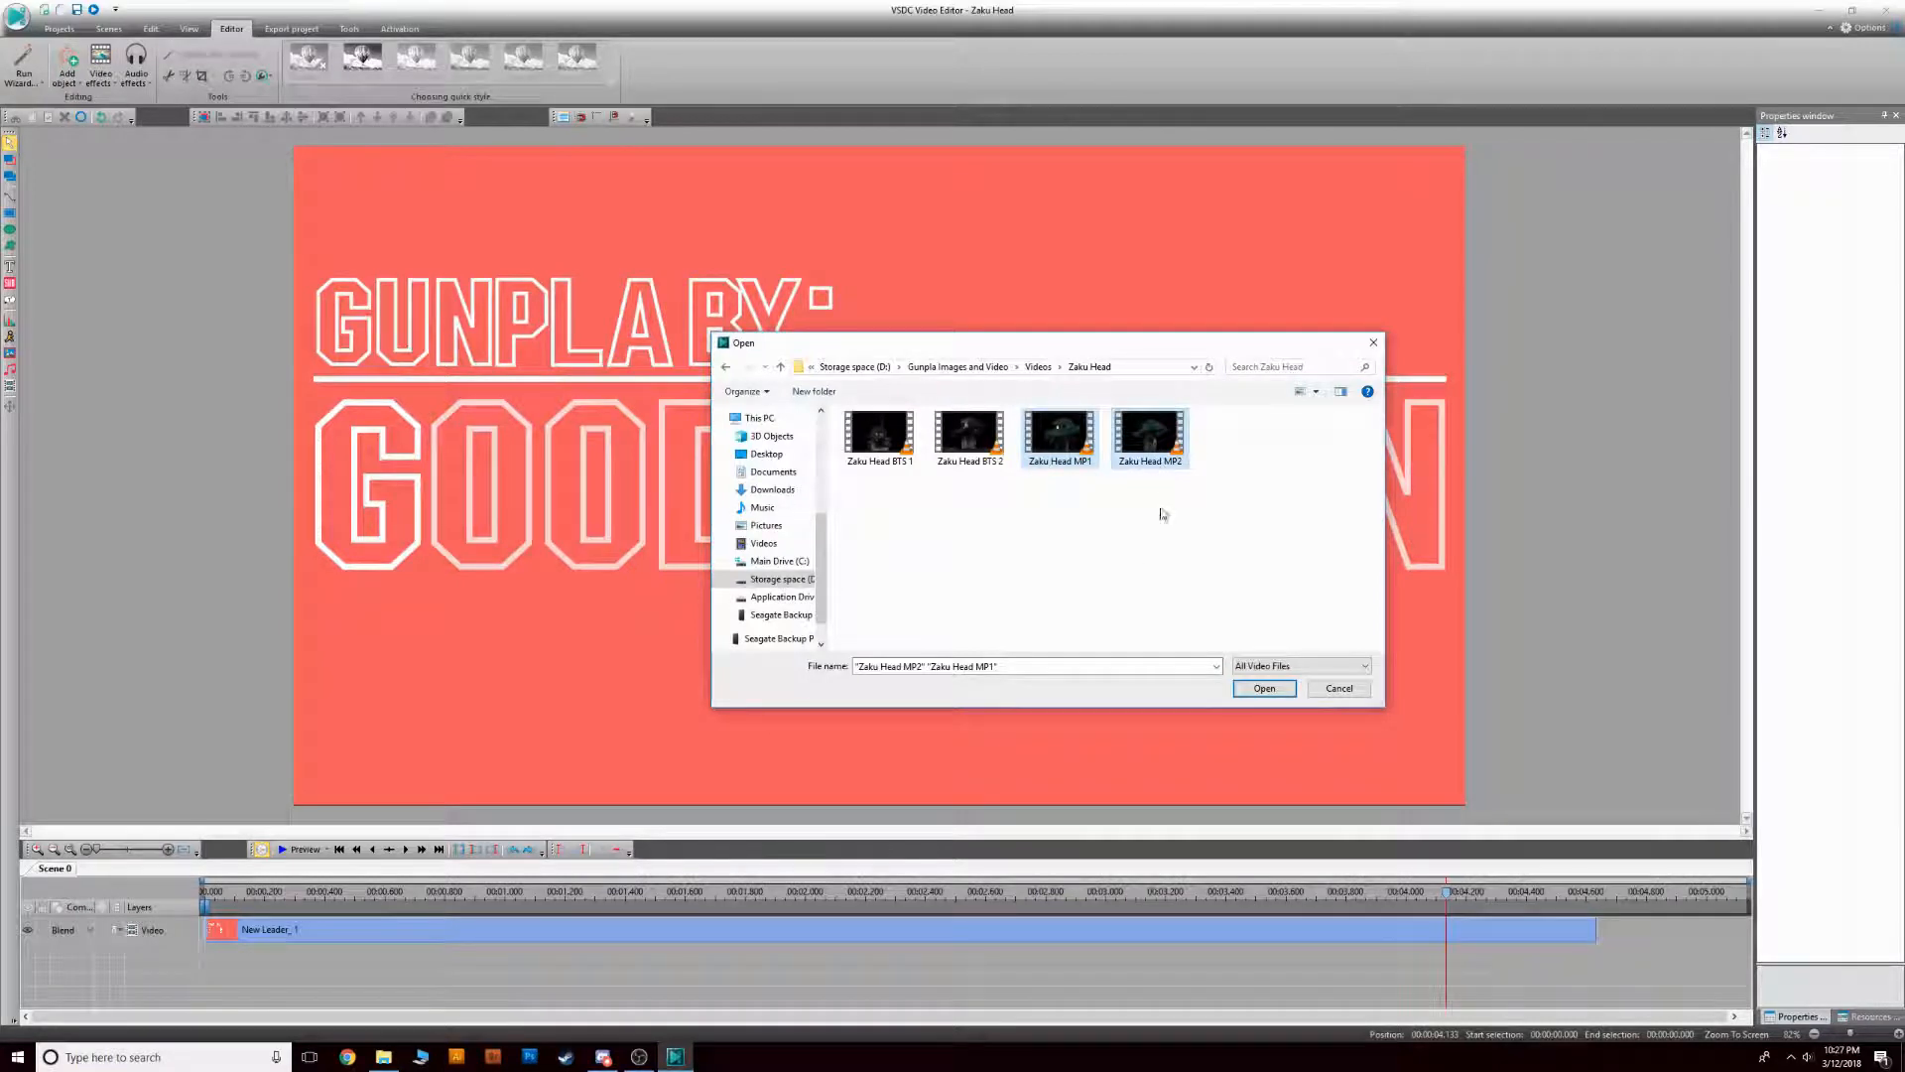
left_click(1280, 691)
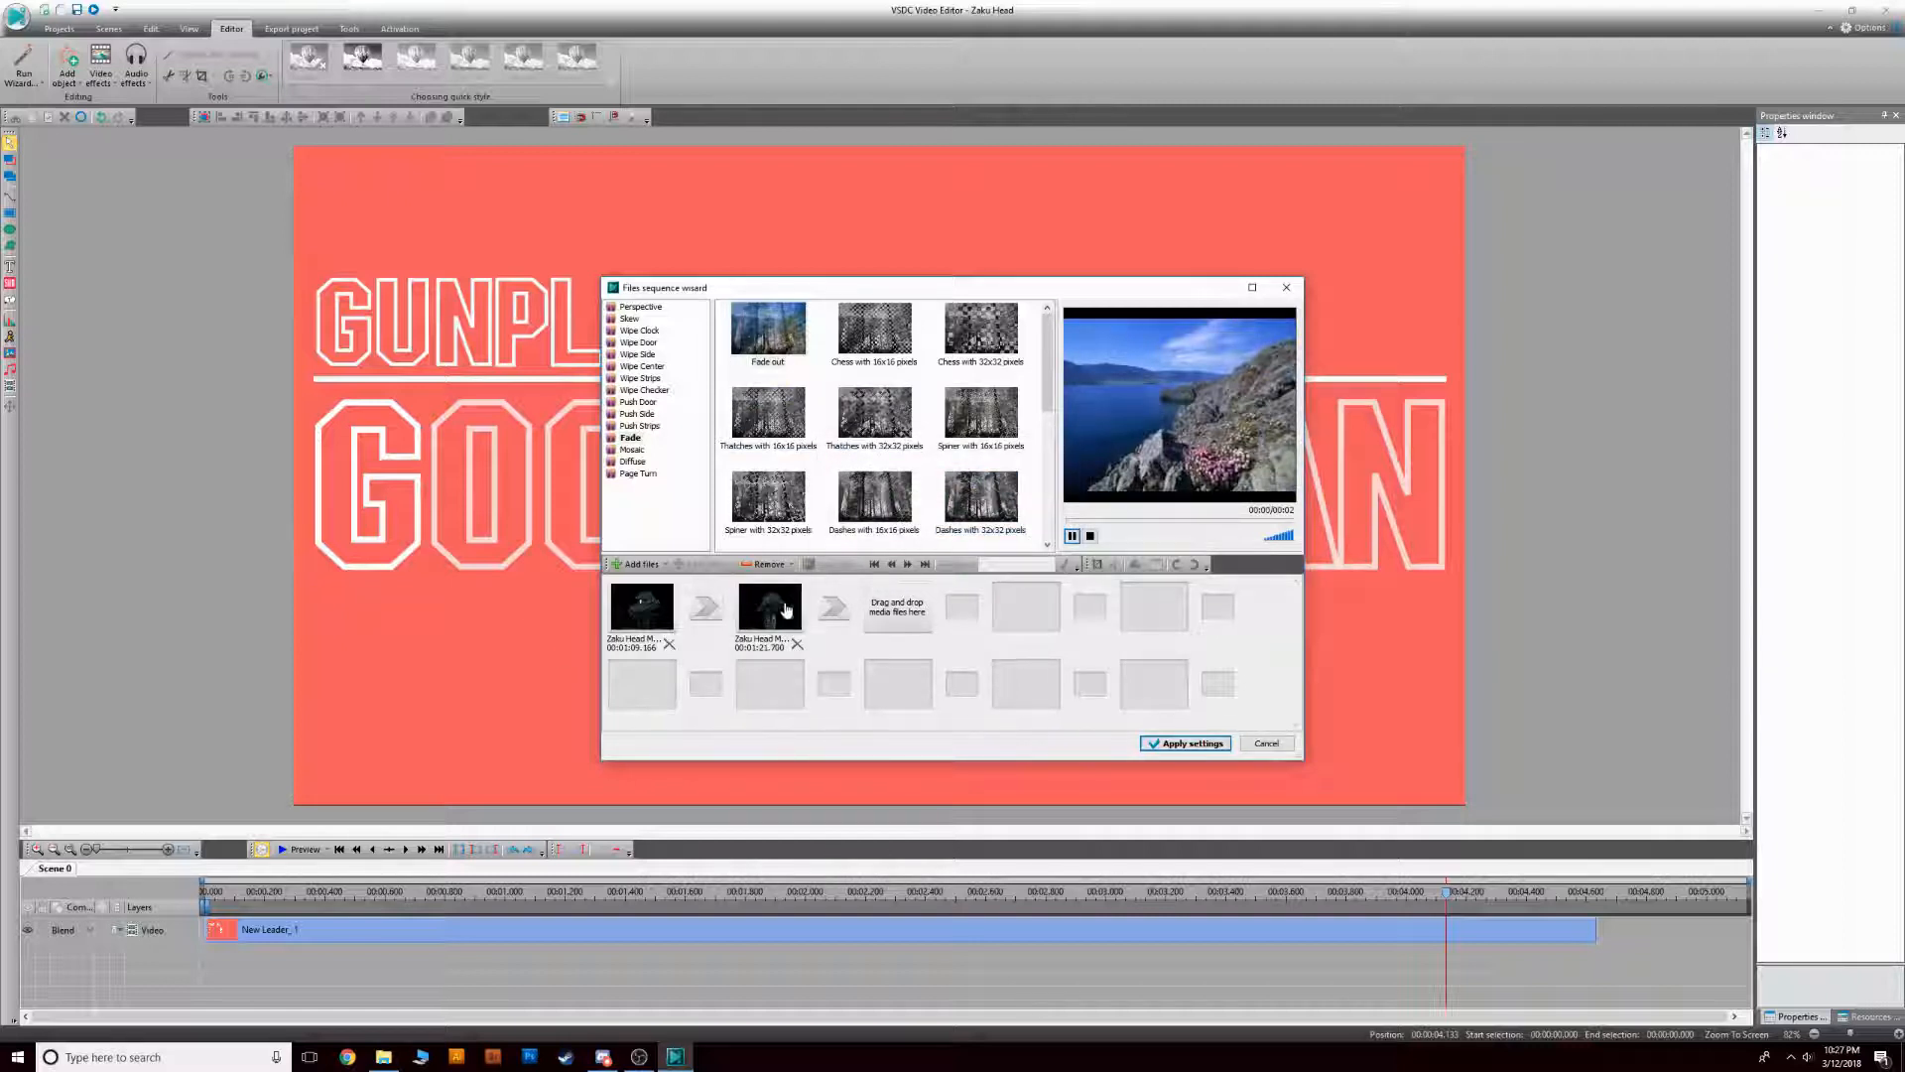
Place a Fade out transition between the two Zaku Head clips and apply the file sequence settings
left_click(643, 605)
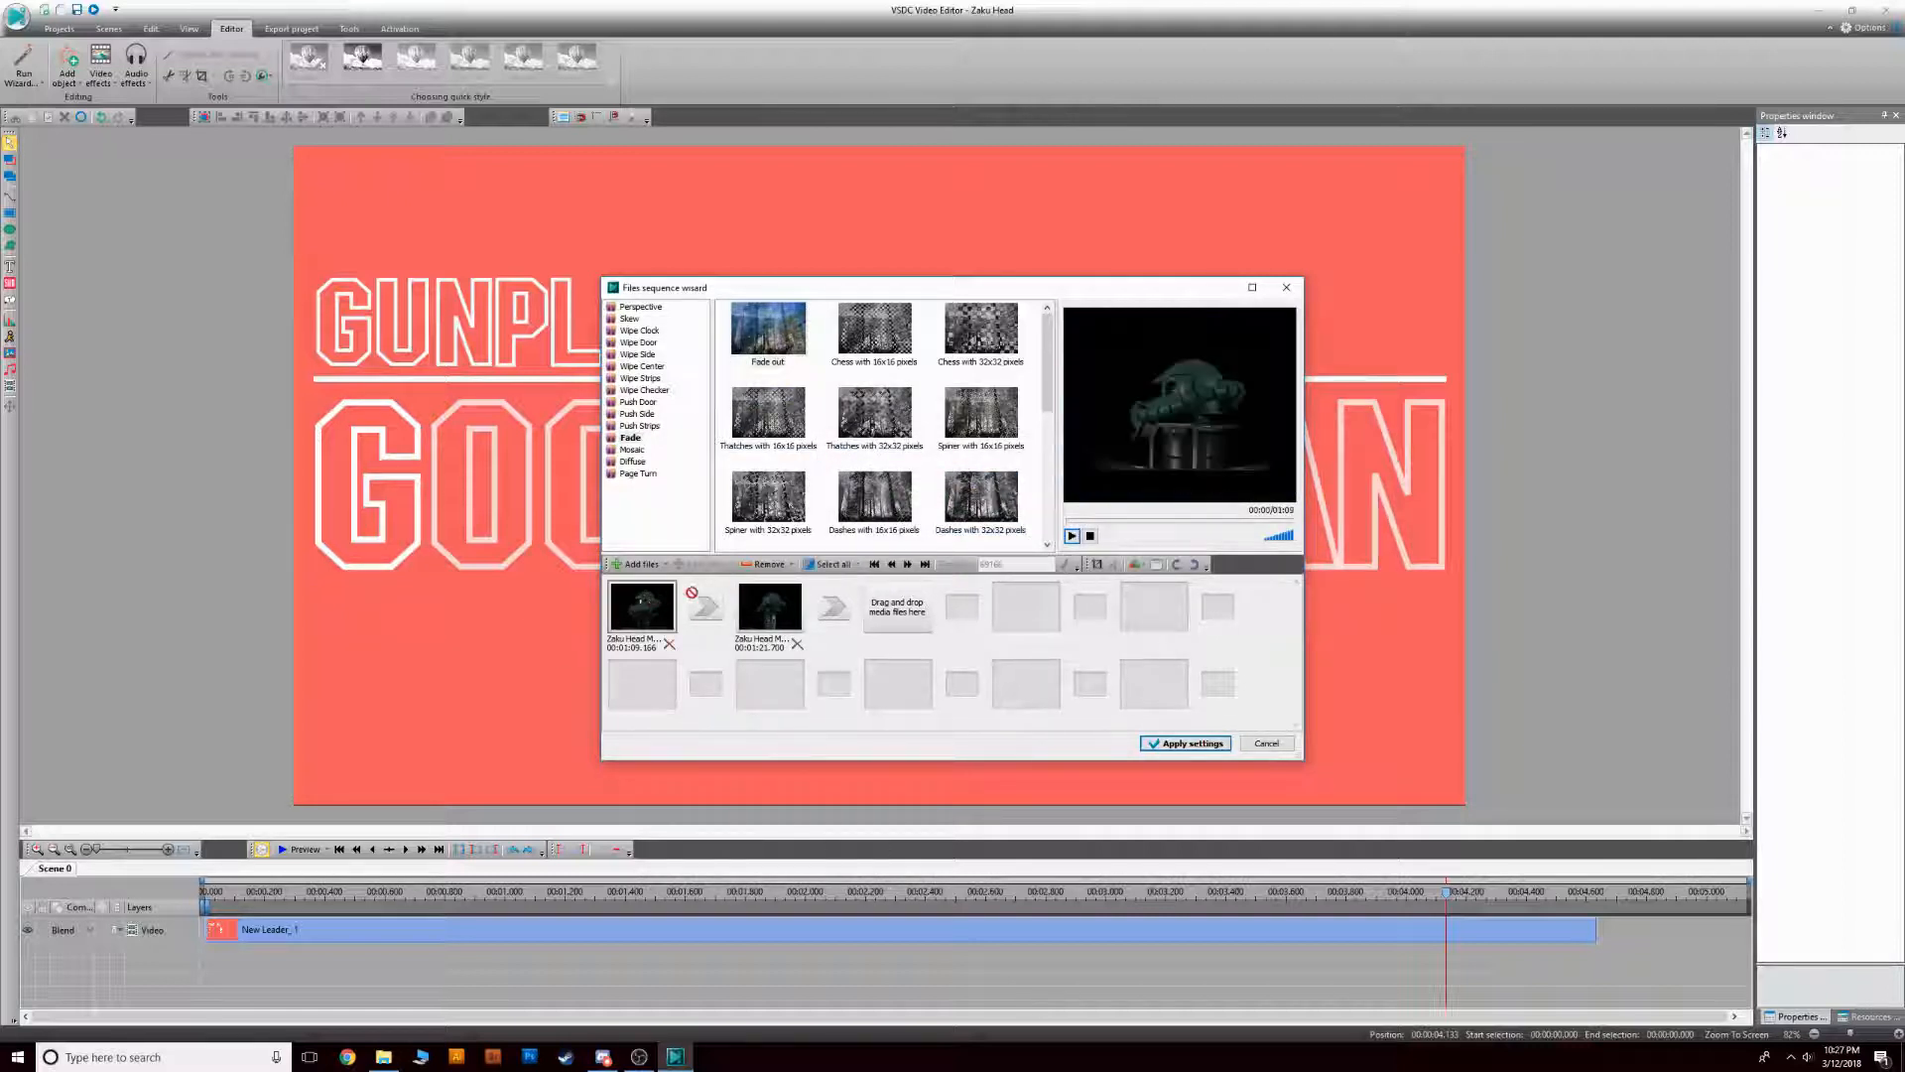
left_click(793, 615)
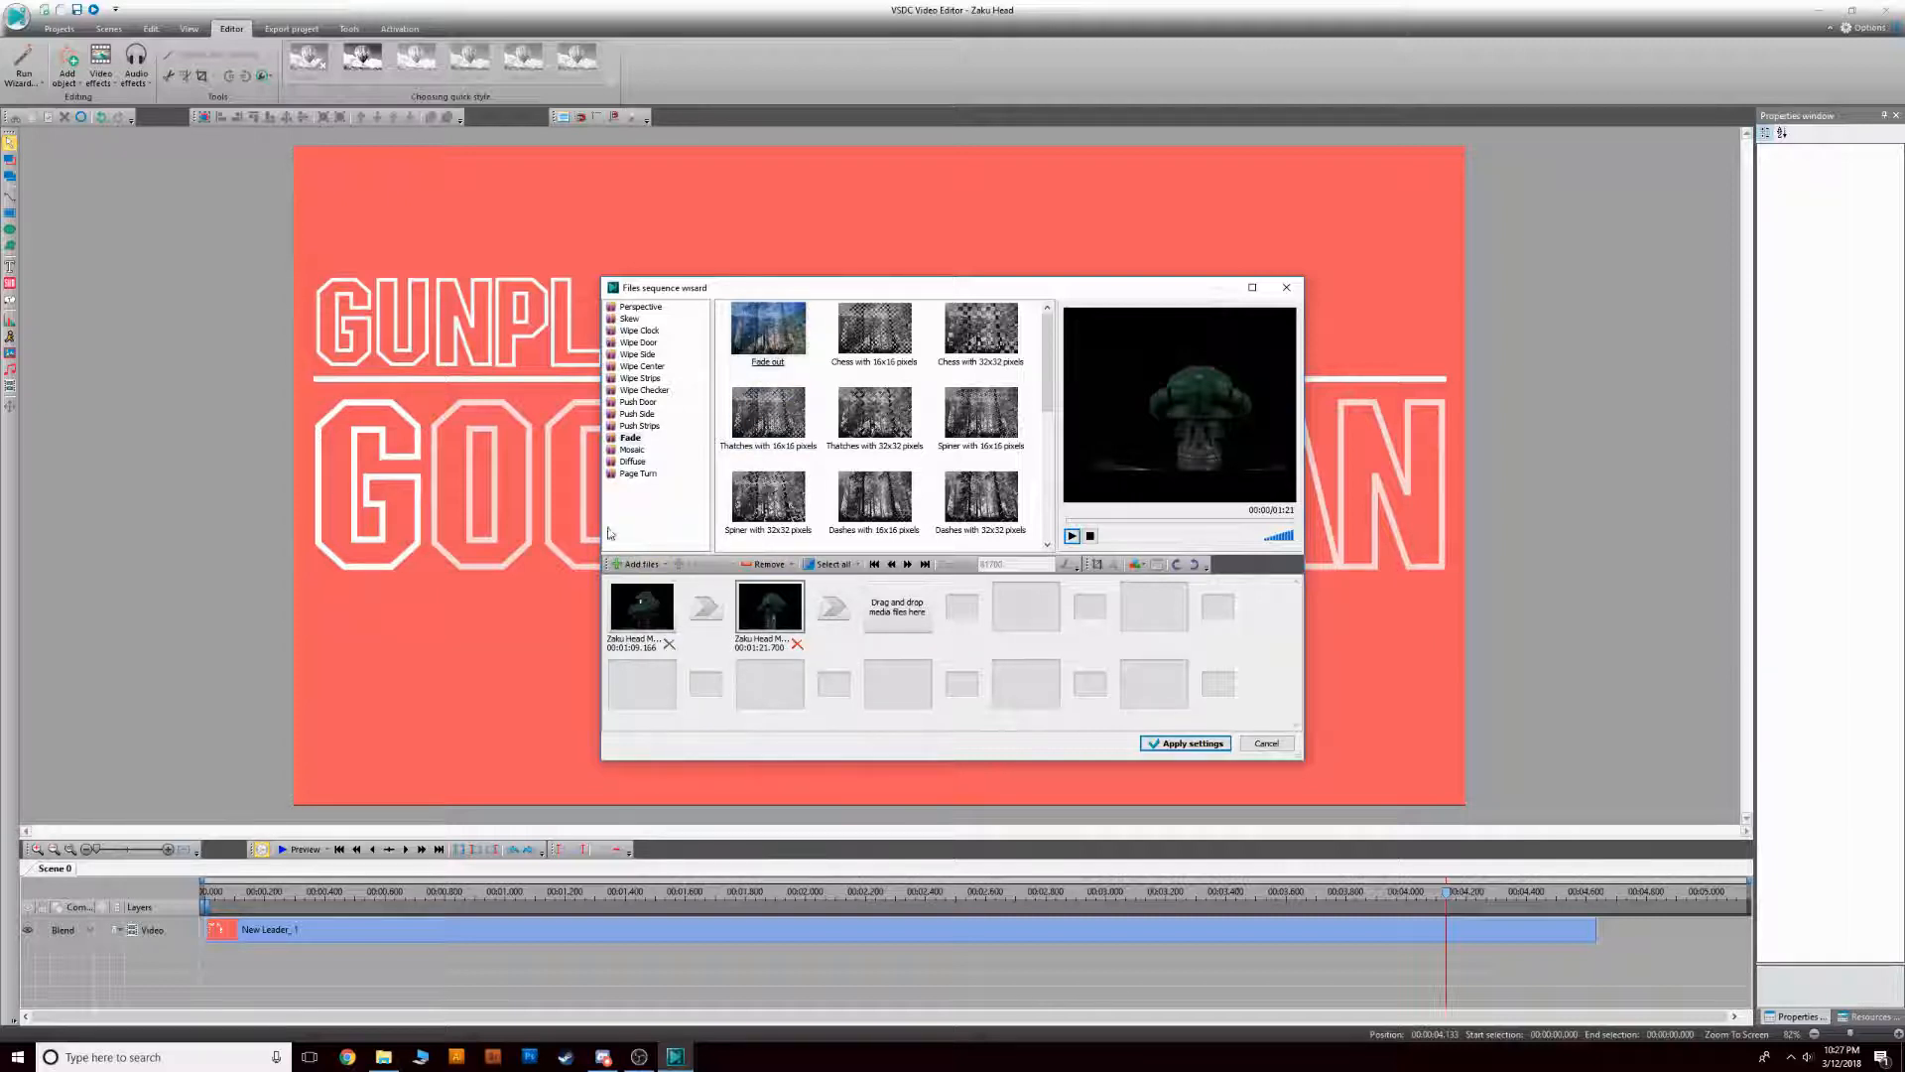
left_click_drag(760, 328, 705, 607)
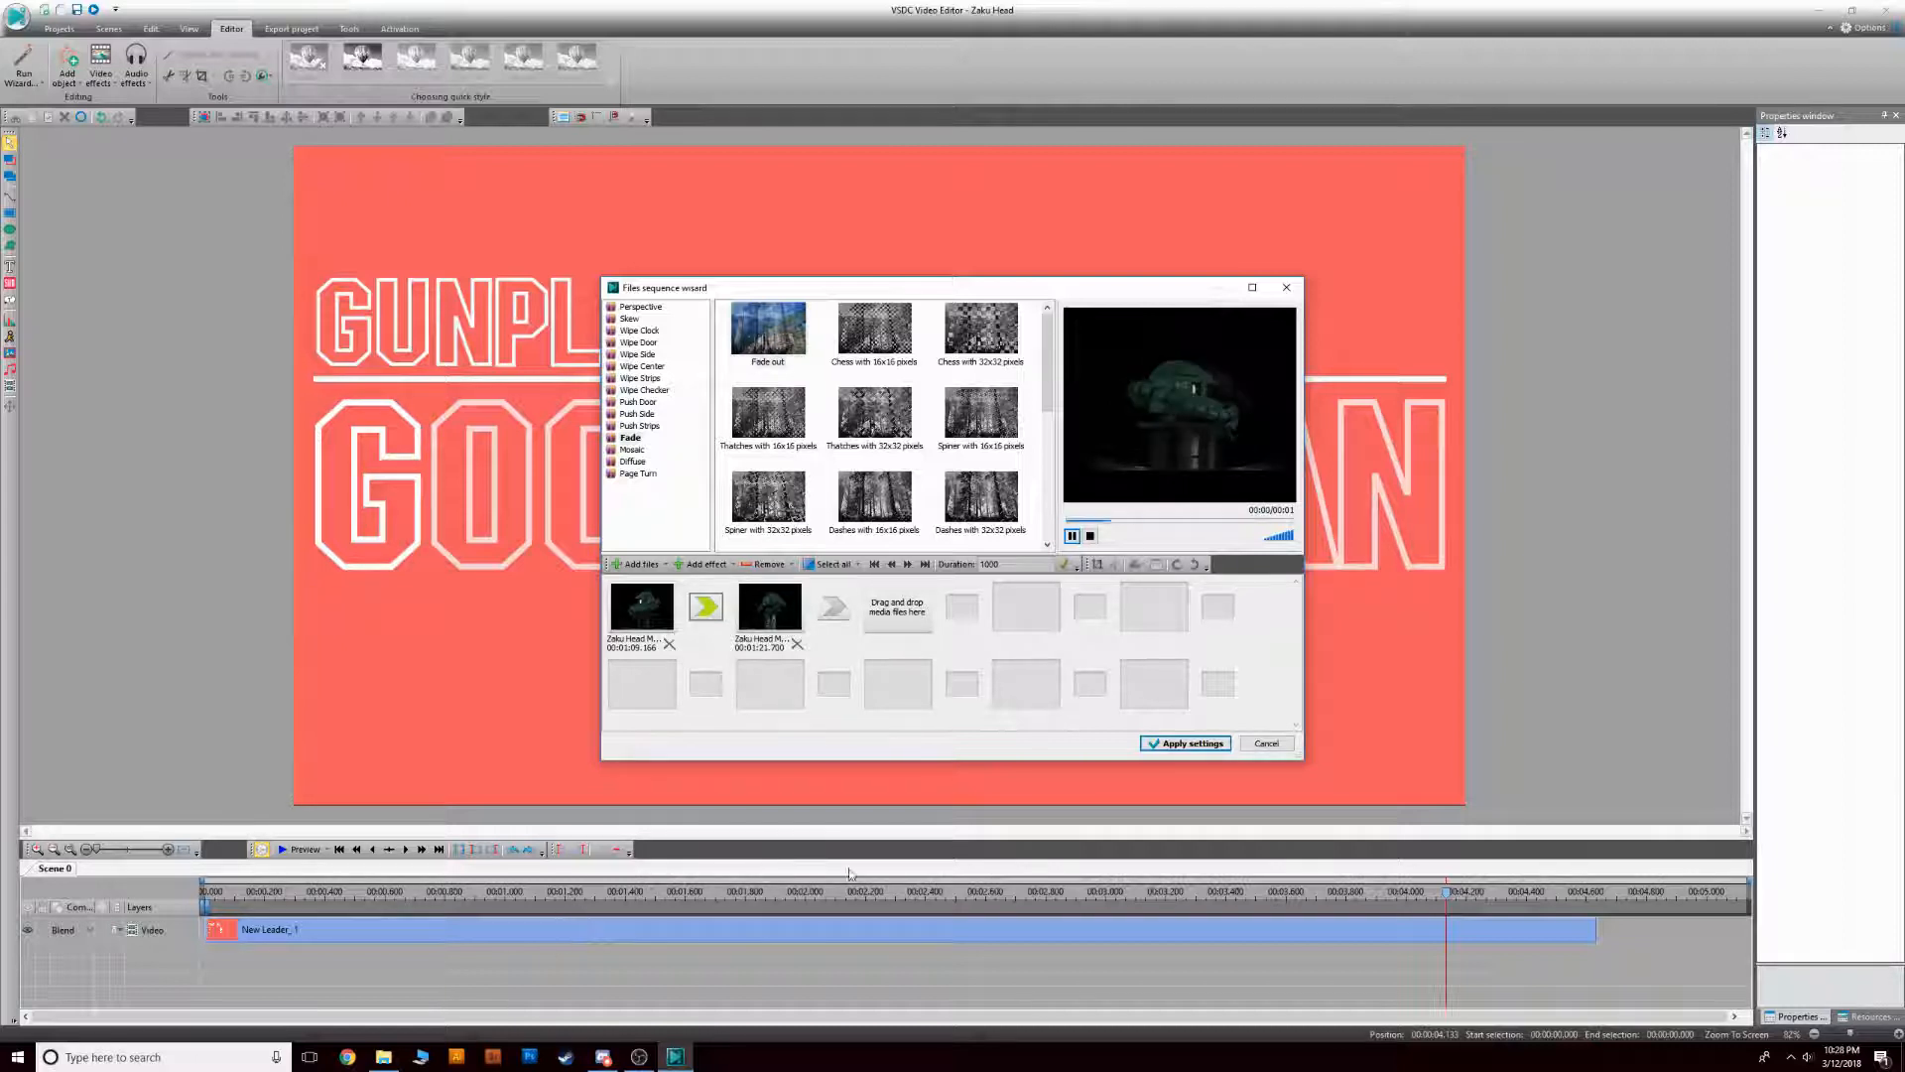
left_click(1176, 748)
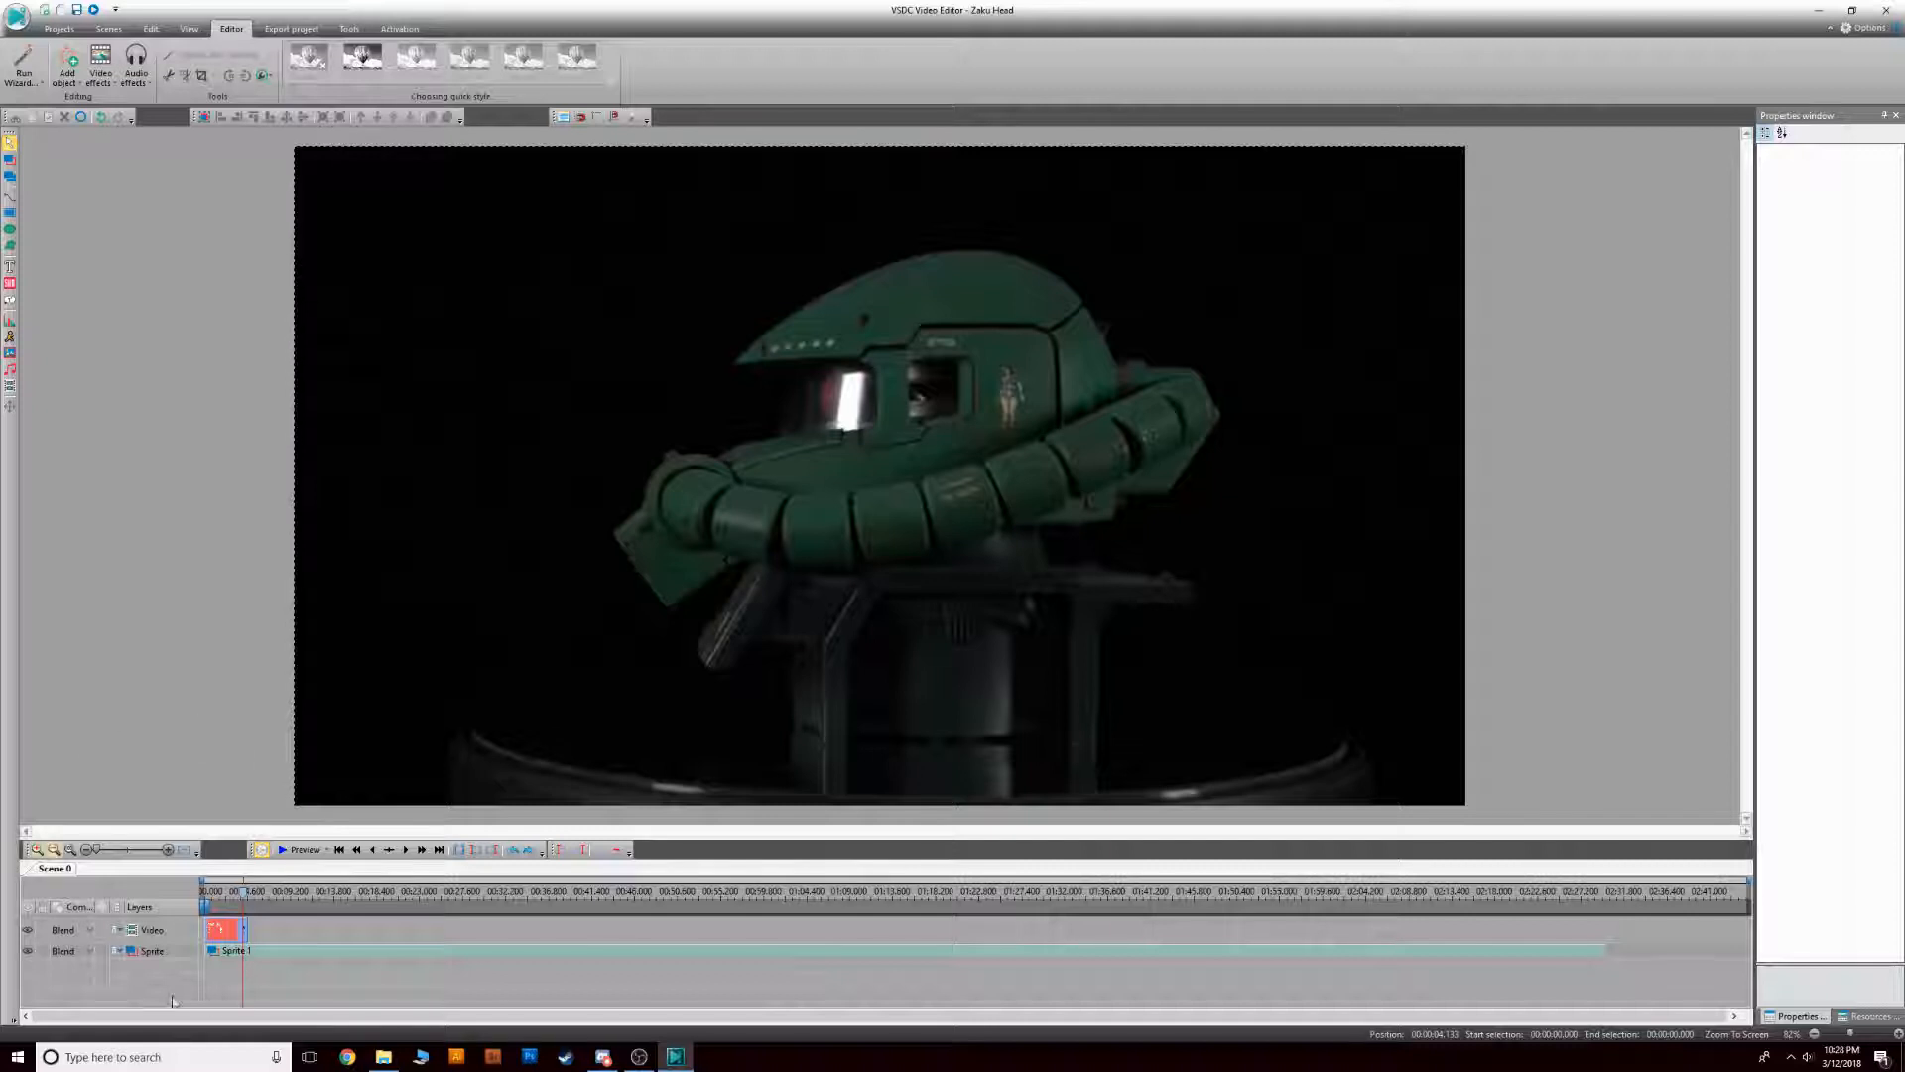
Inside the new sprite, set the Zaku Head MP1 clip's audio track to "Don't use audio"
double_click(290, 956)
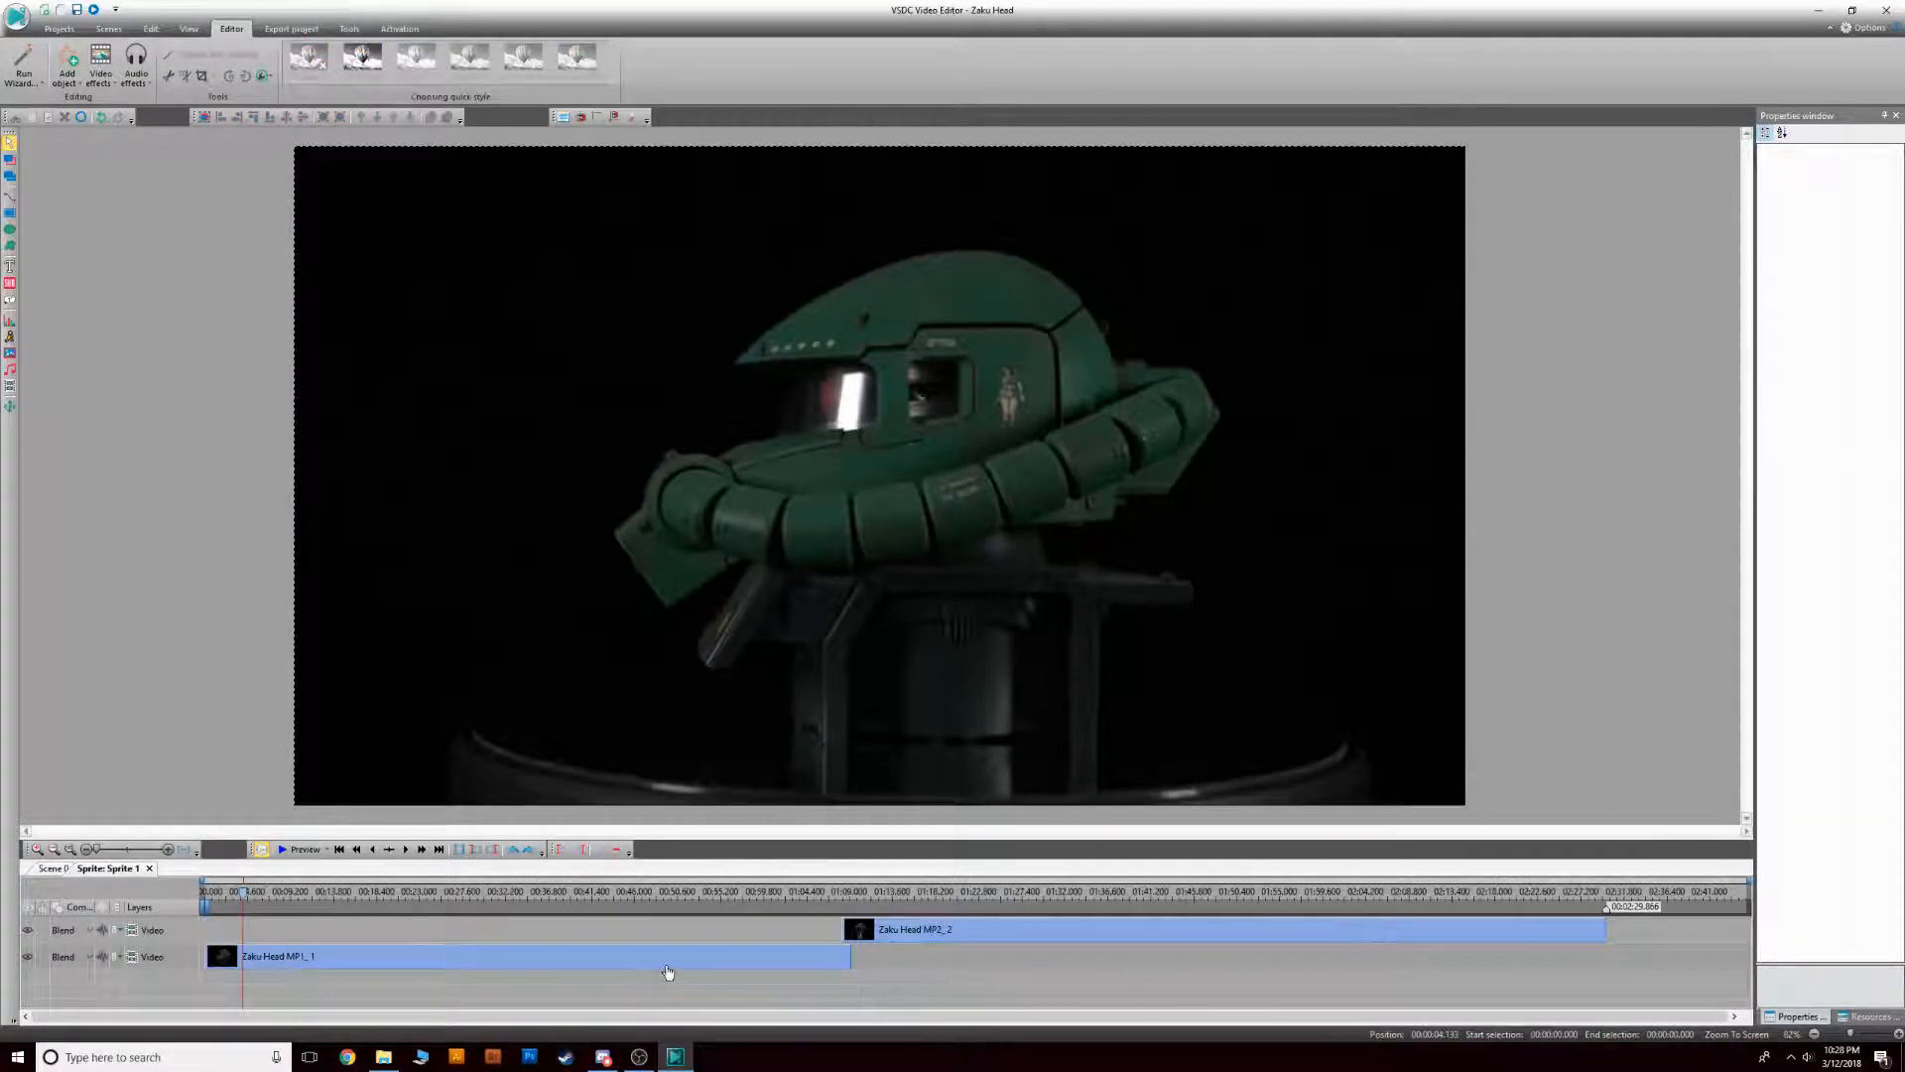
left_click(667, 971)
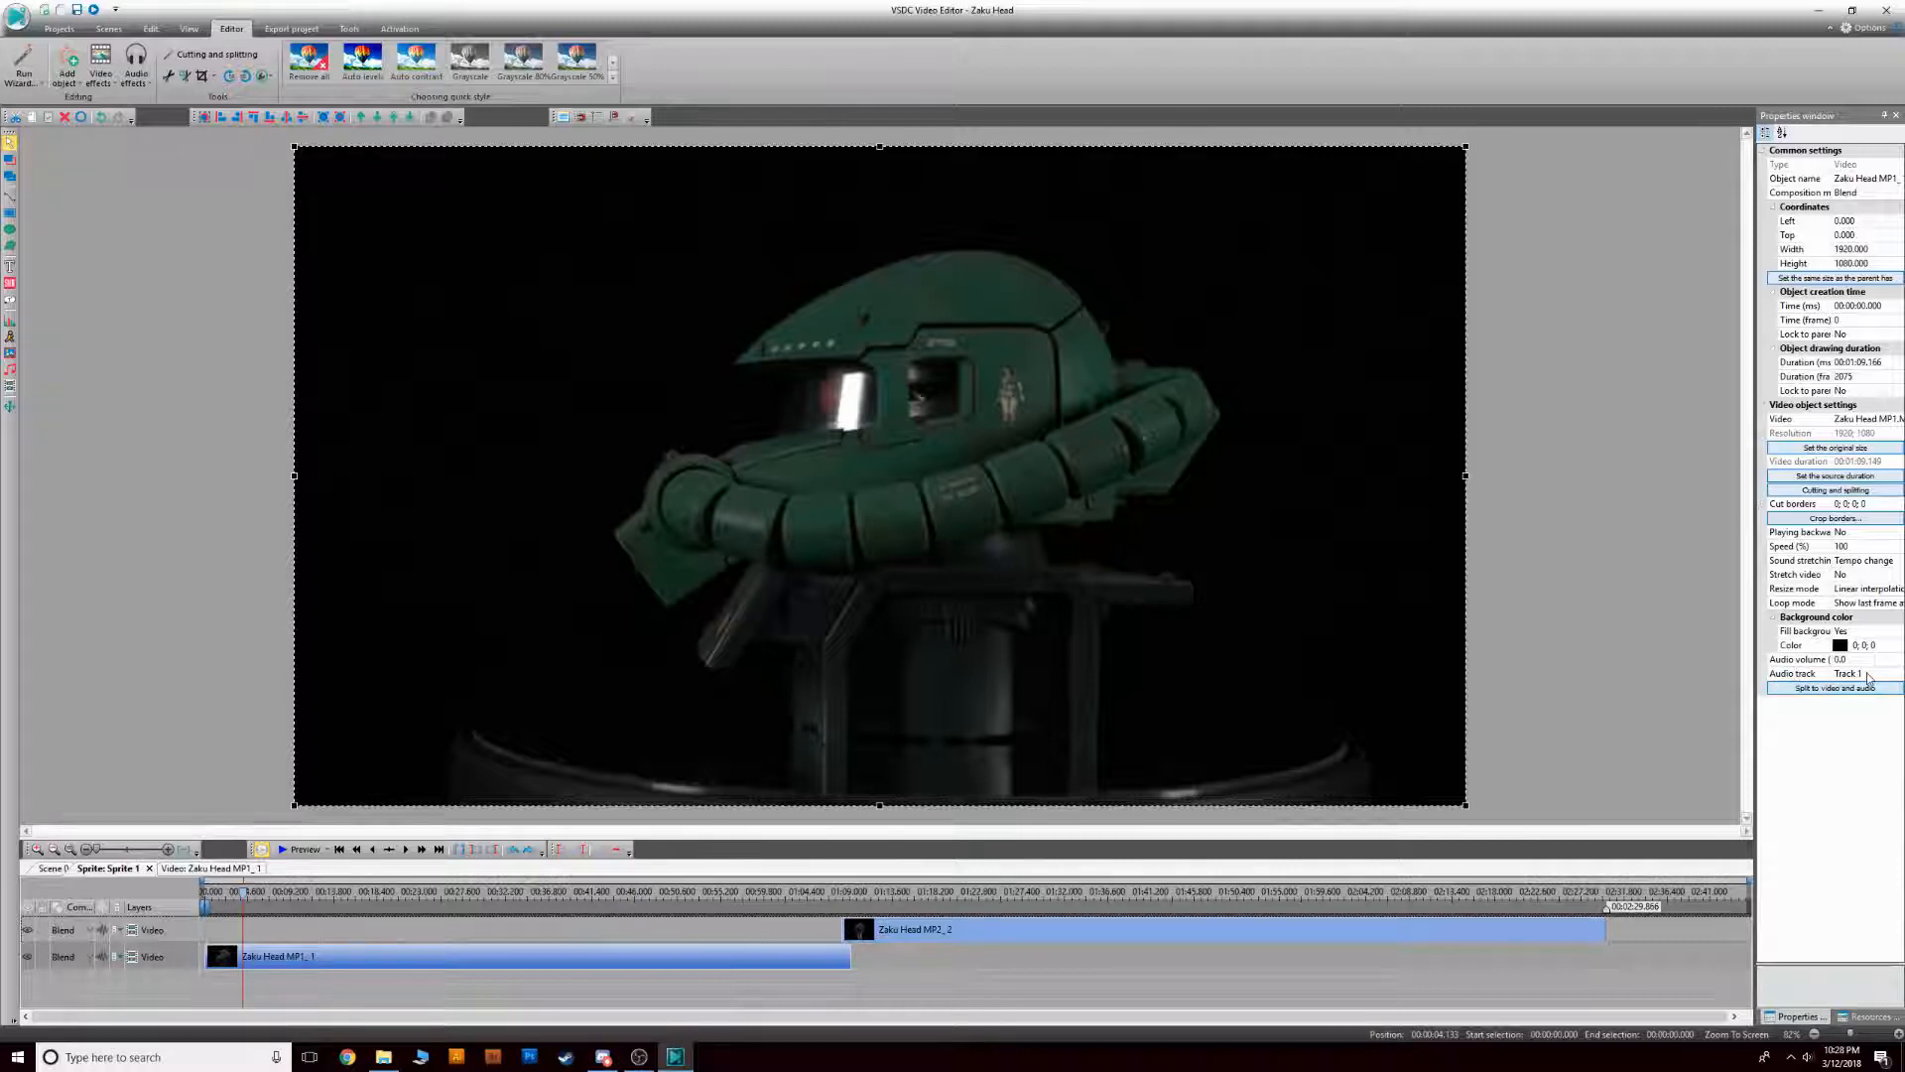
left_click(1871, 674)
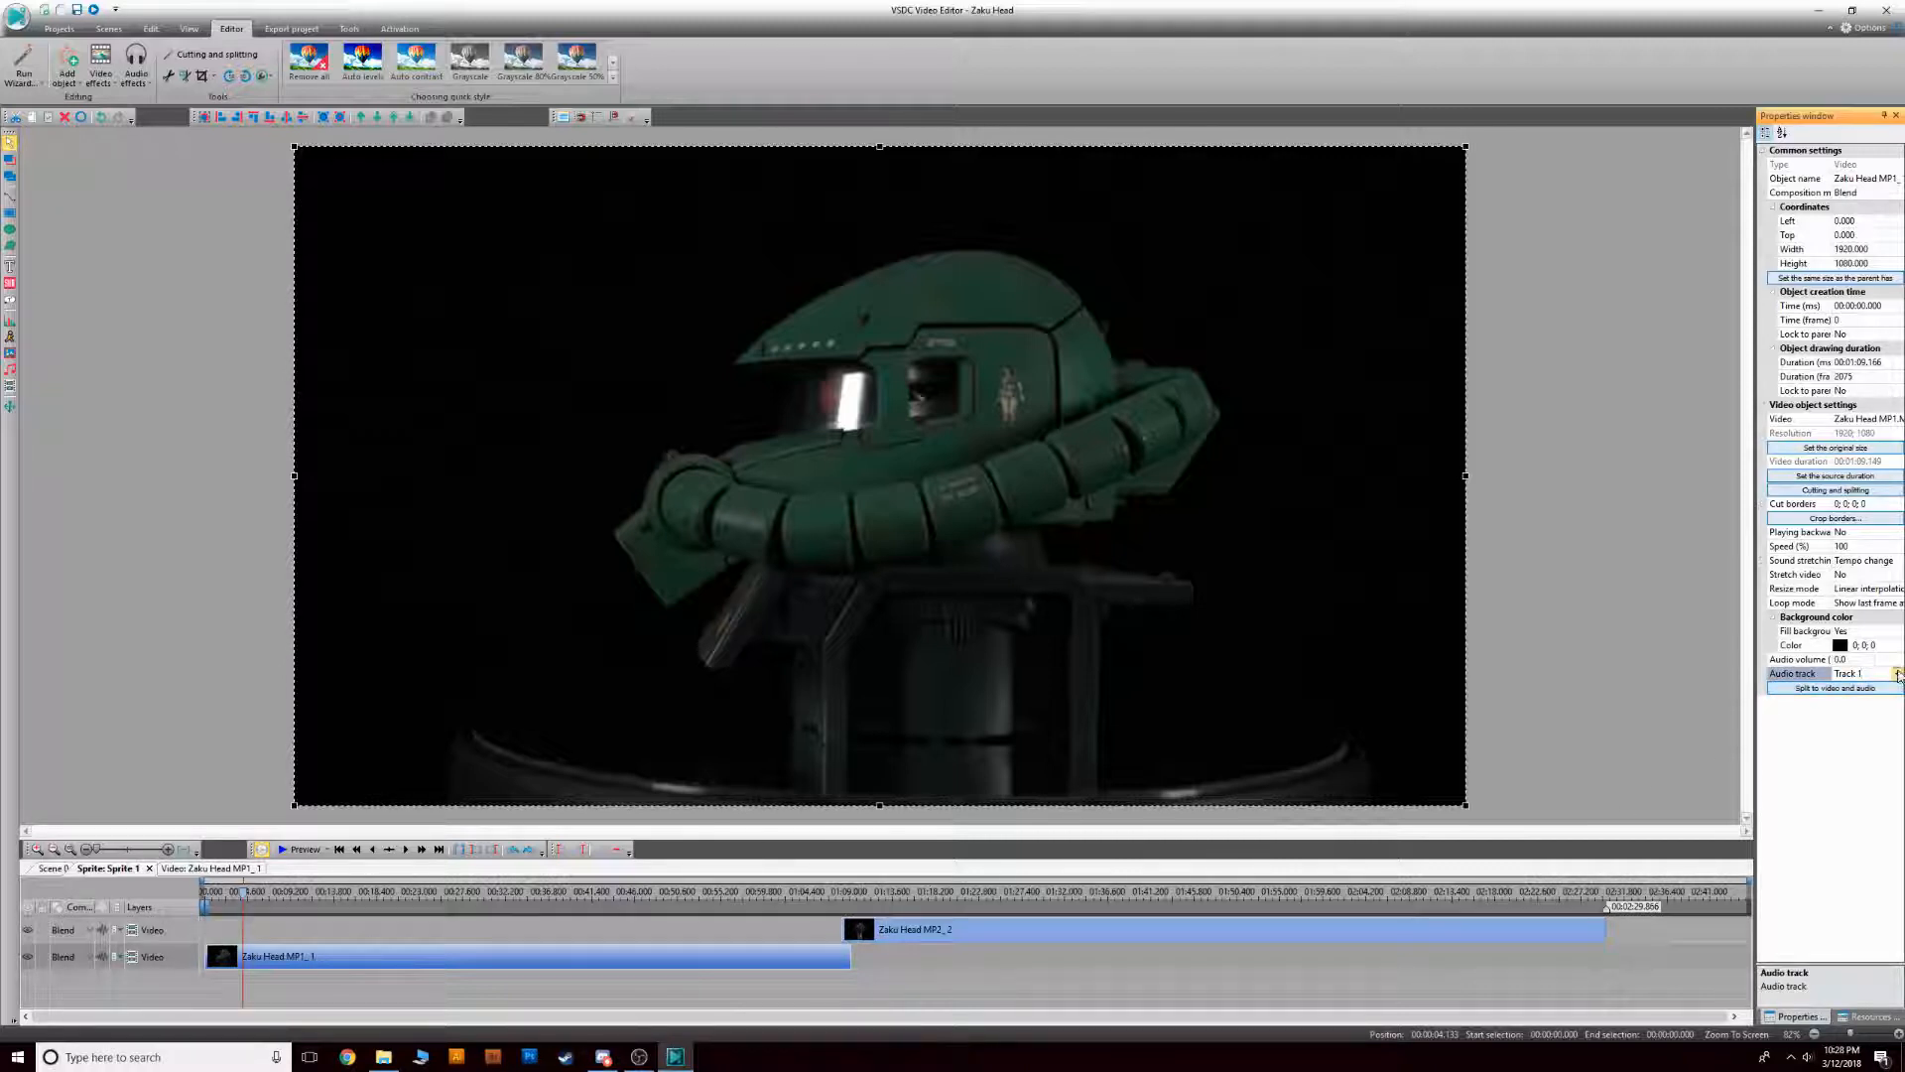
left_click(1897, 674)
left_click(1859, 691)
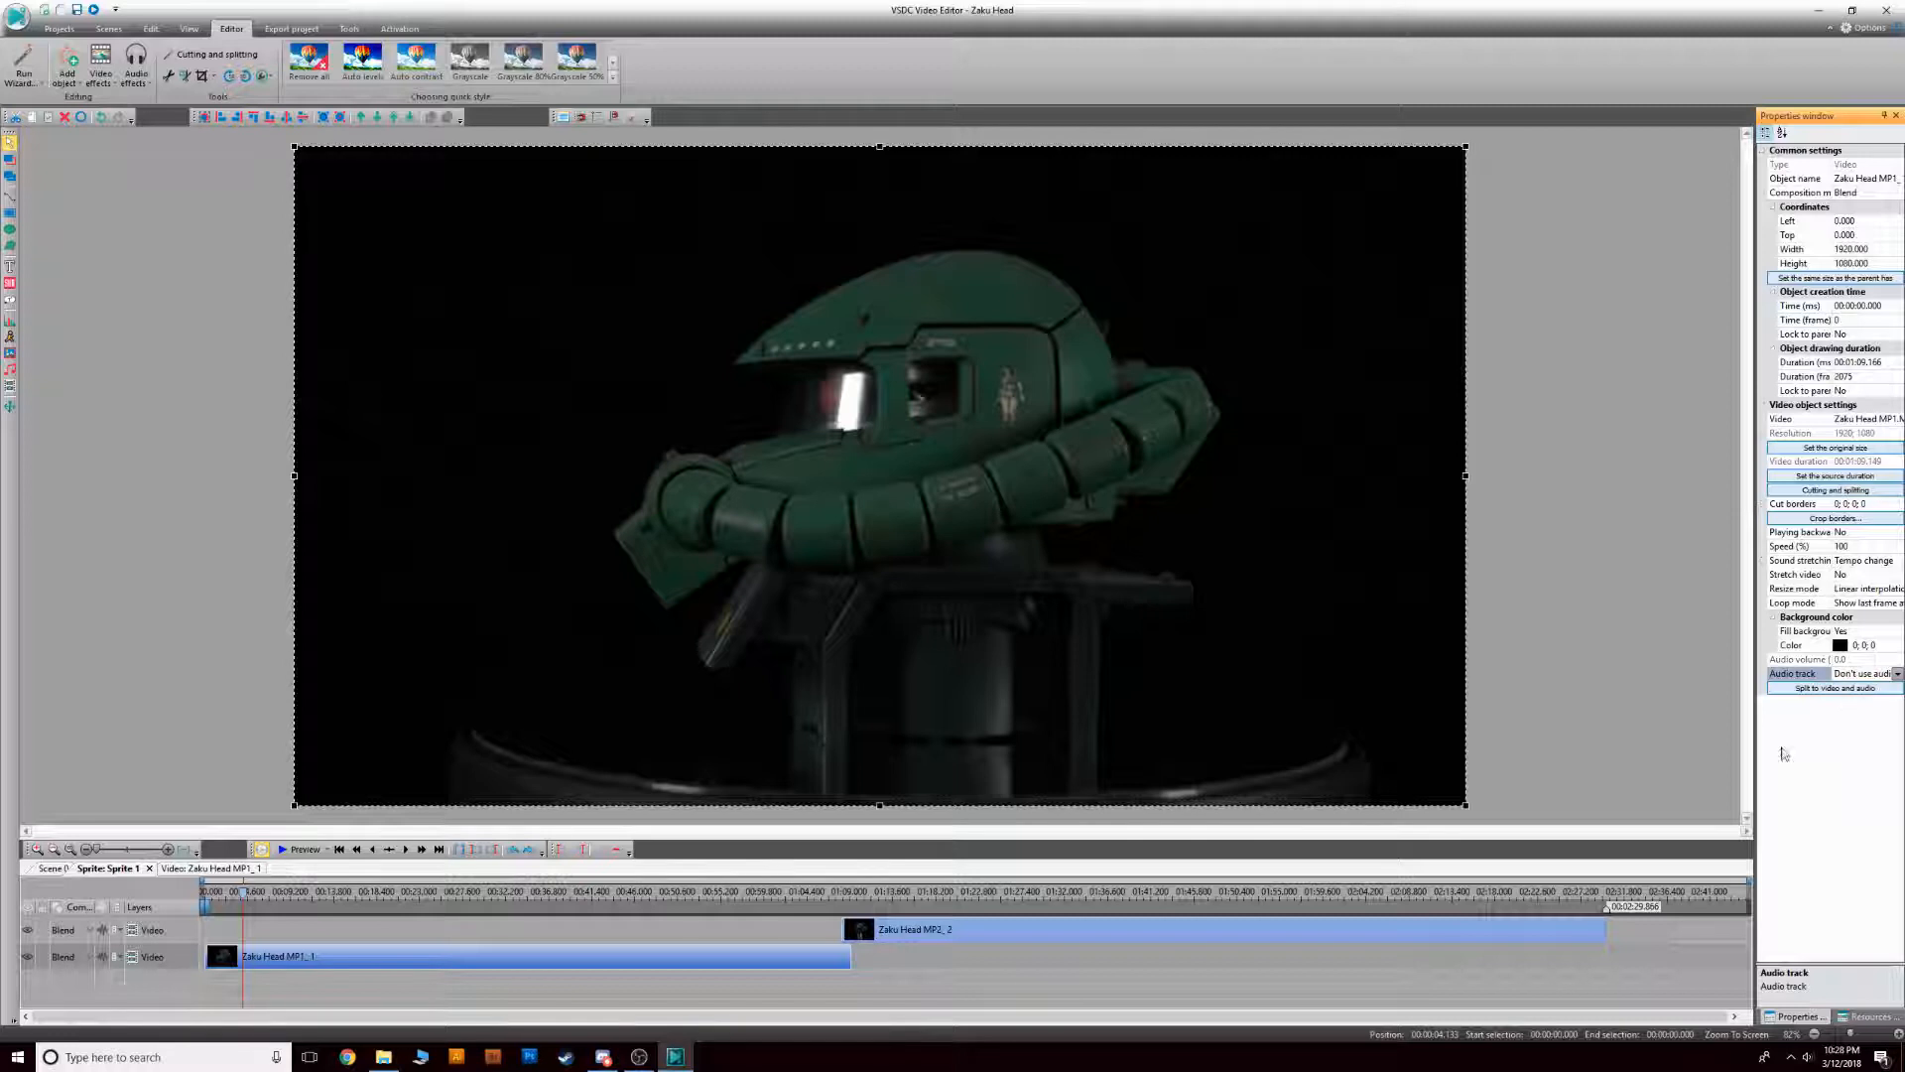
Set the Zaku Head MP2 clip's audio track to "Don't use audio"
left_click(1235, 943)
left_click(1860, 679)
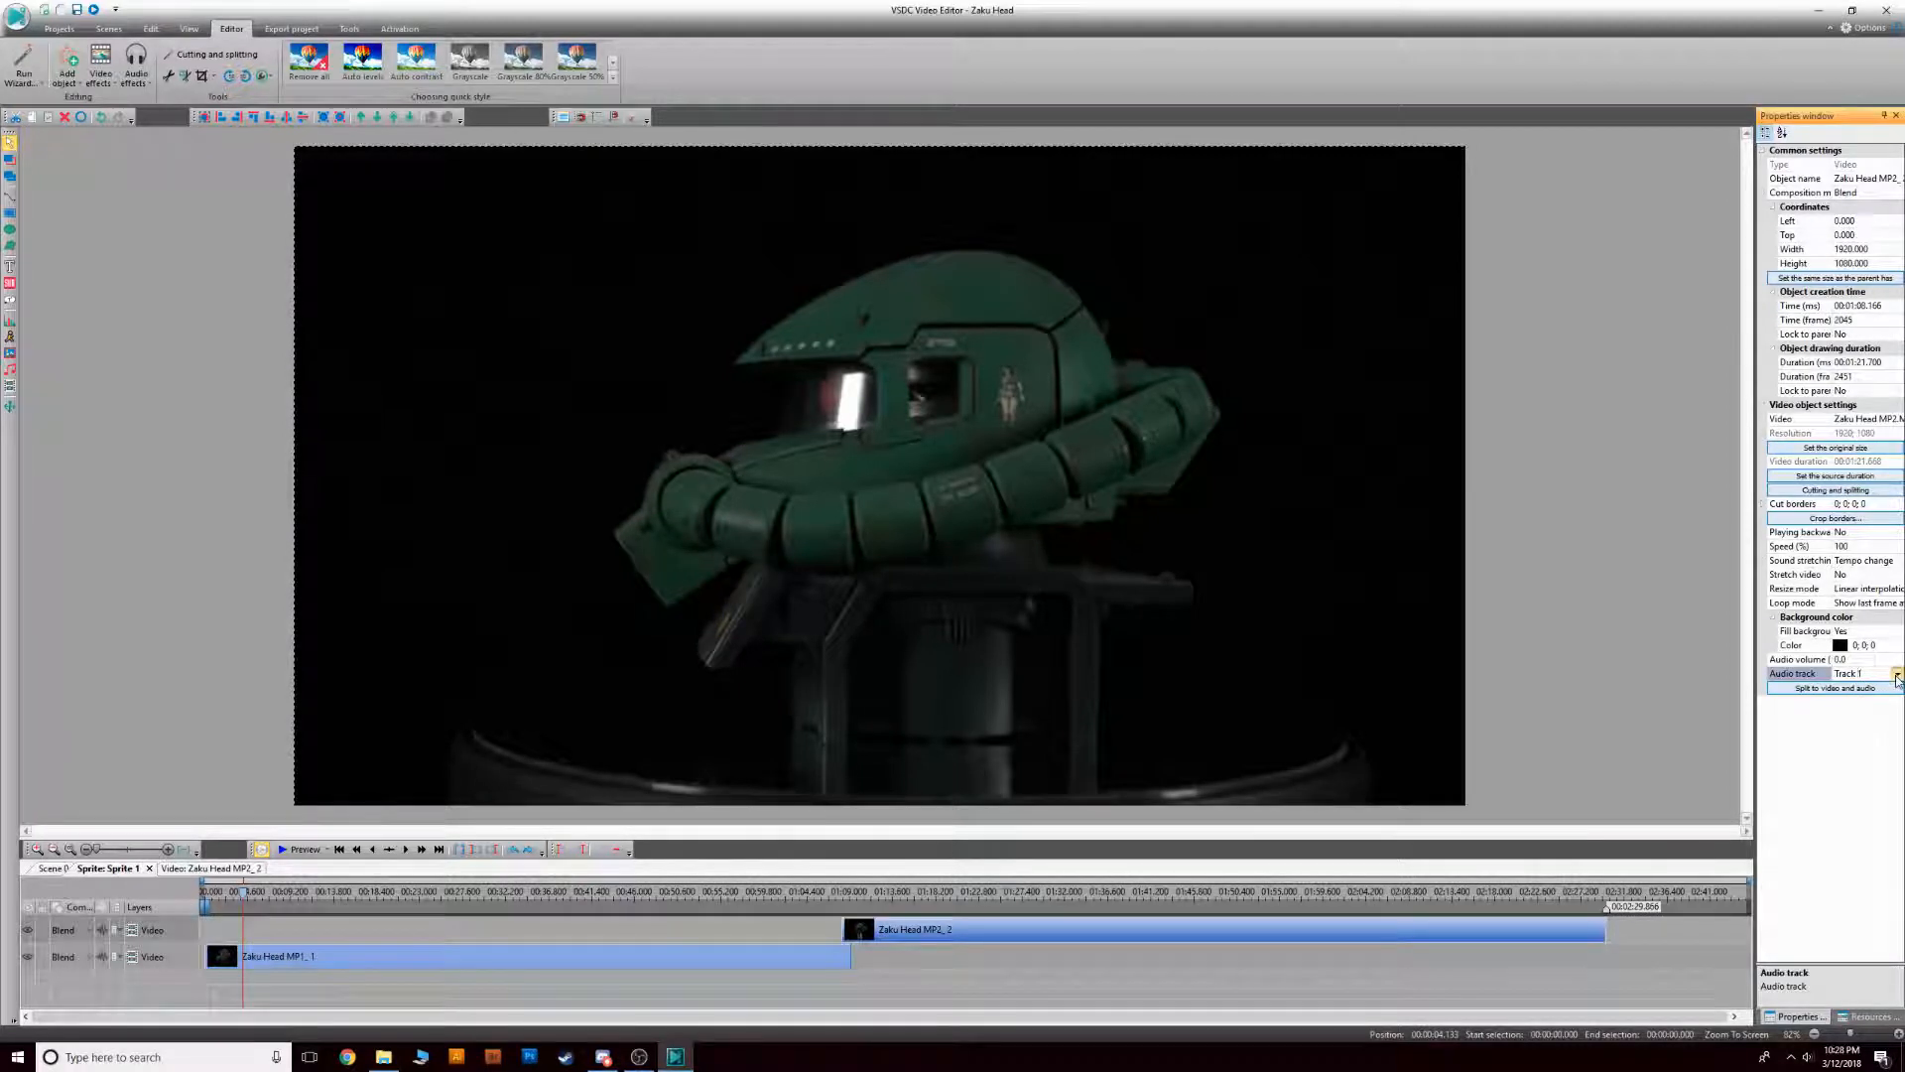
left_click(1898, 675)
left_click(1858, 701)
left_click(375, 925)
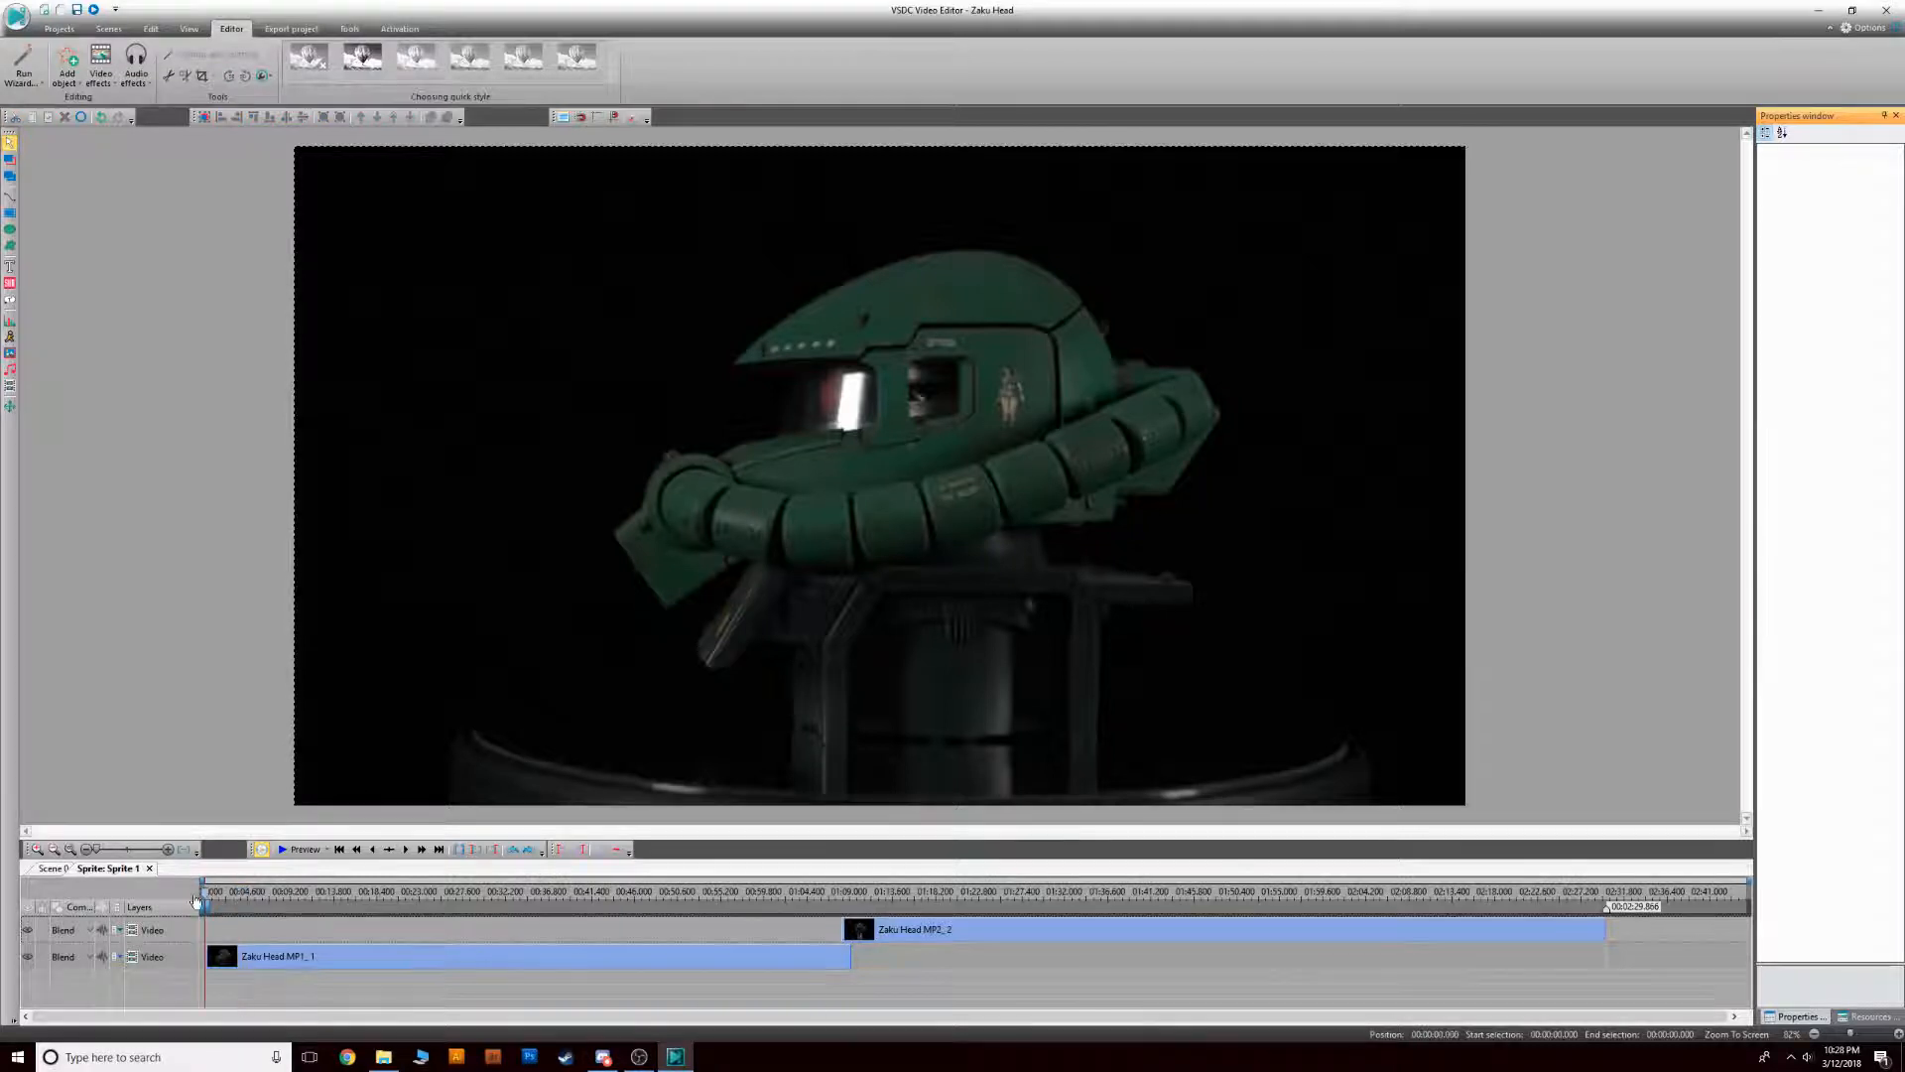
Preview the muted Zaku Head MP1 footage from the start of the sprite
left_click_drag(240, 903, 201, 905)
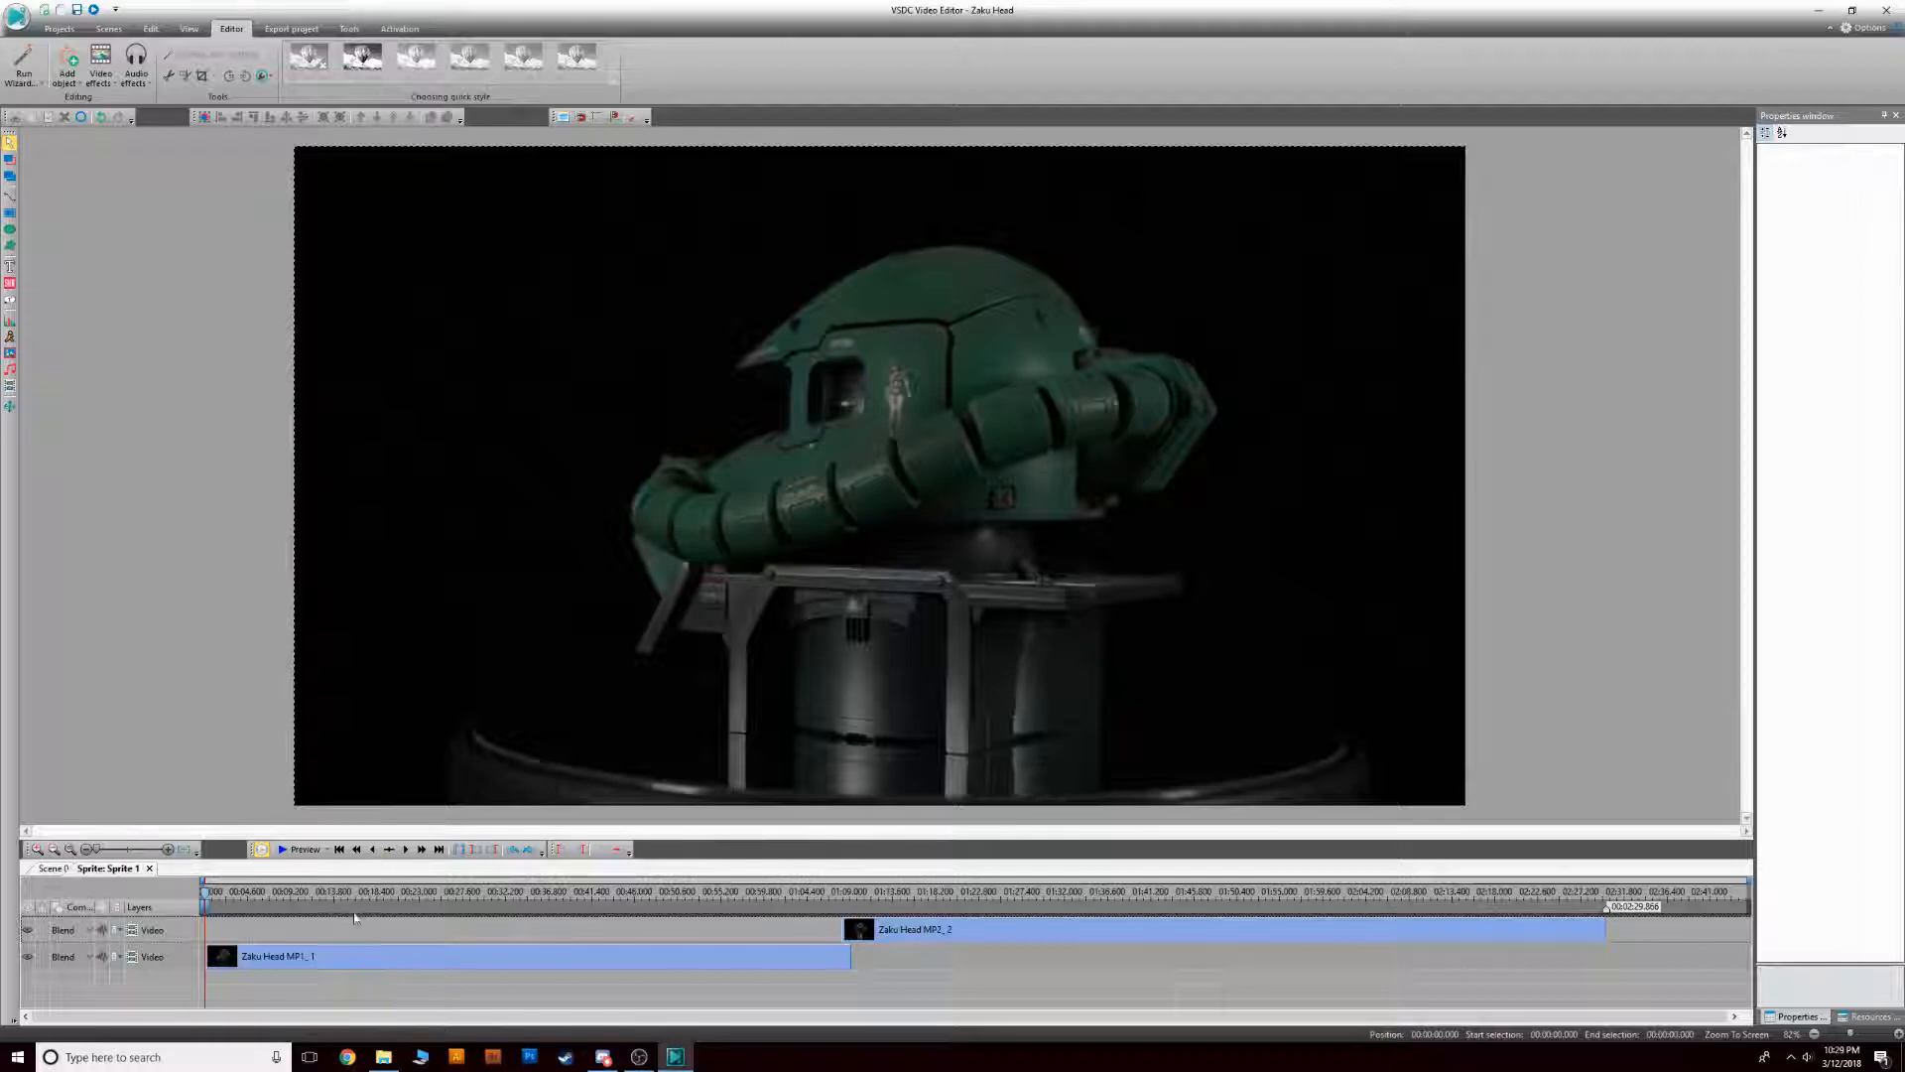
left_click(413, 968)
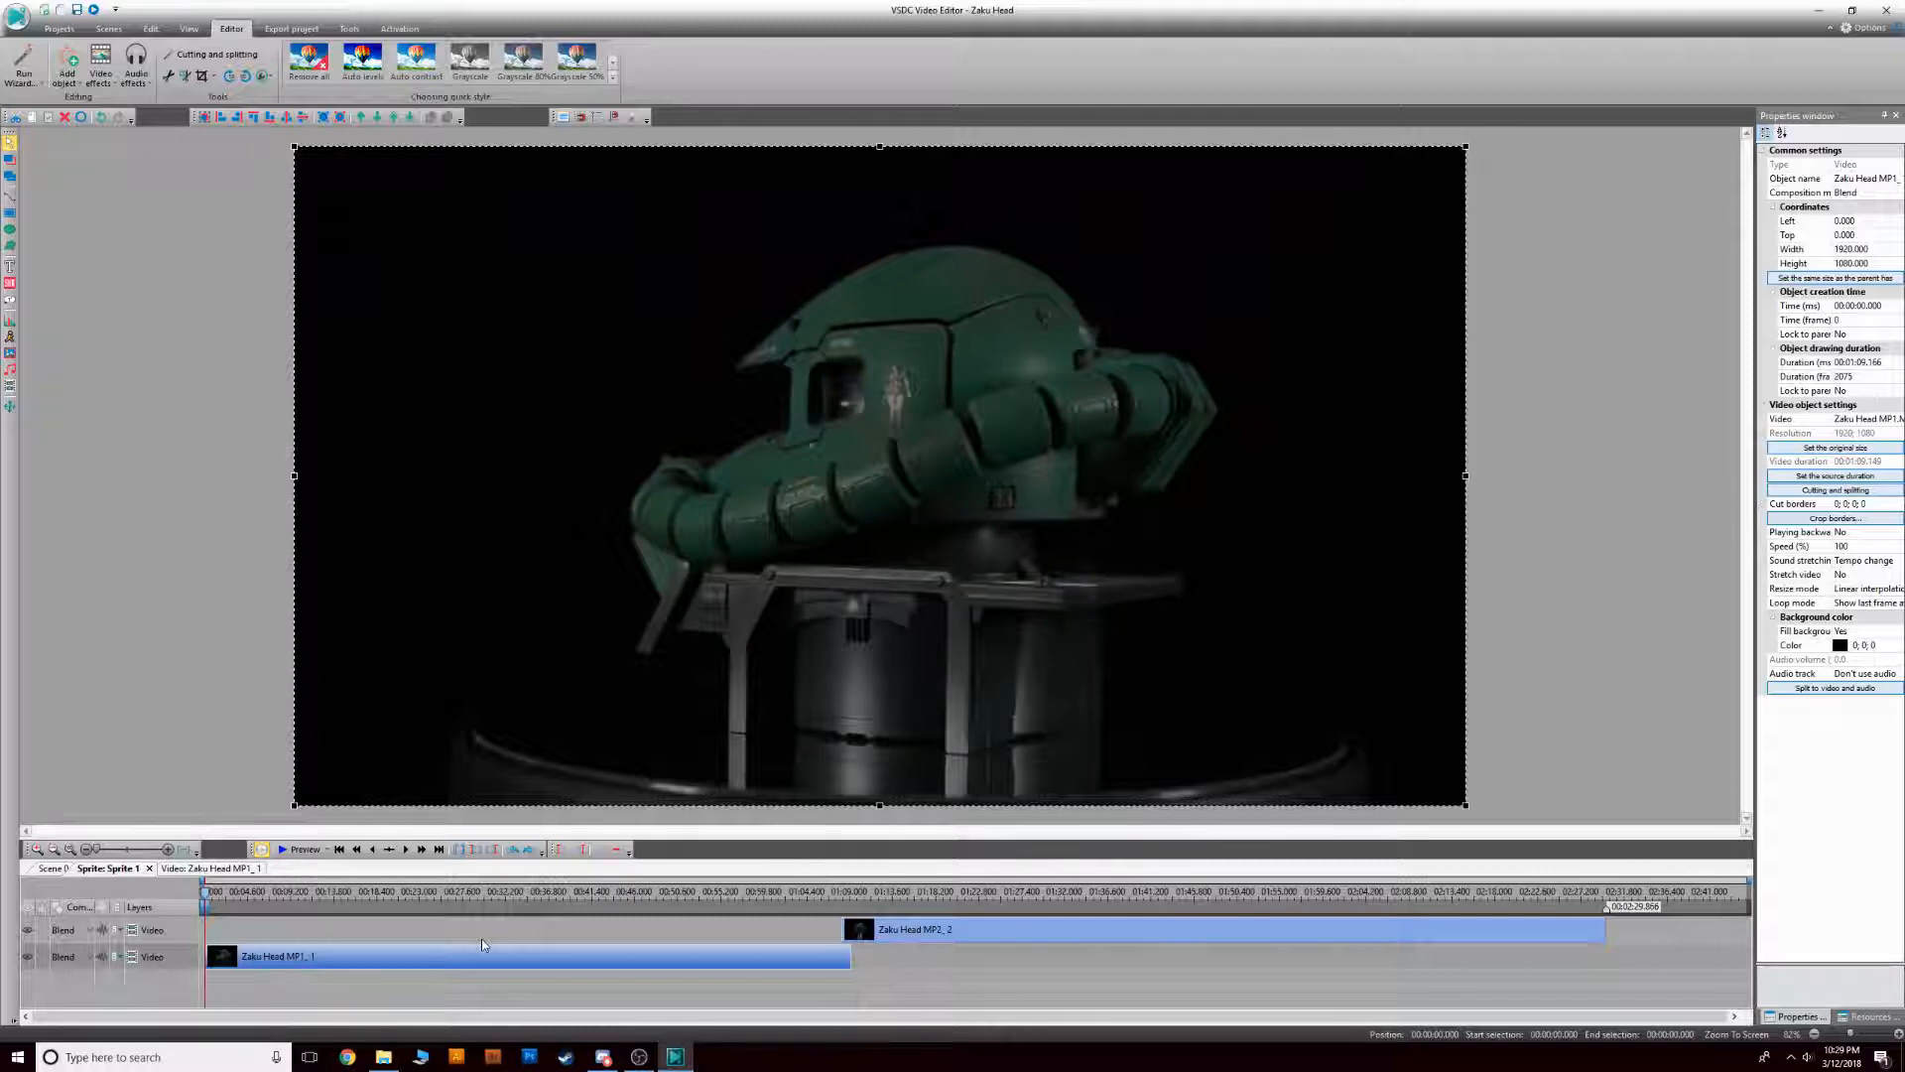
left_click(276, 850)
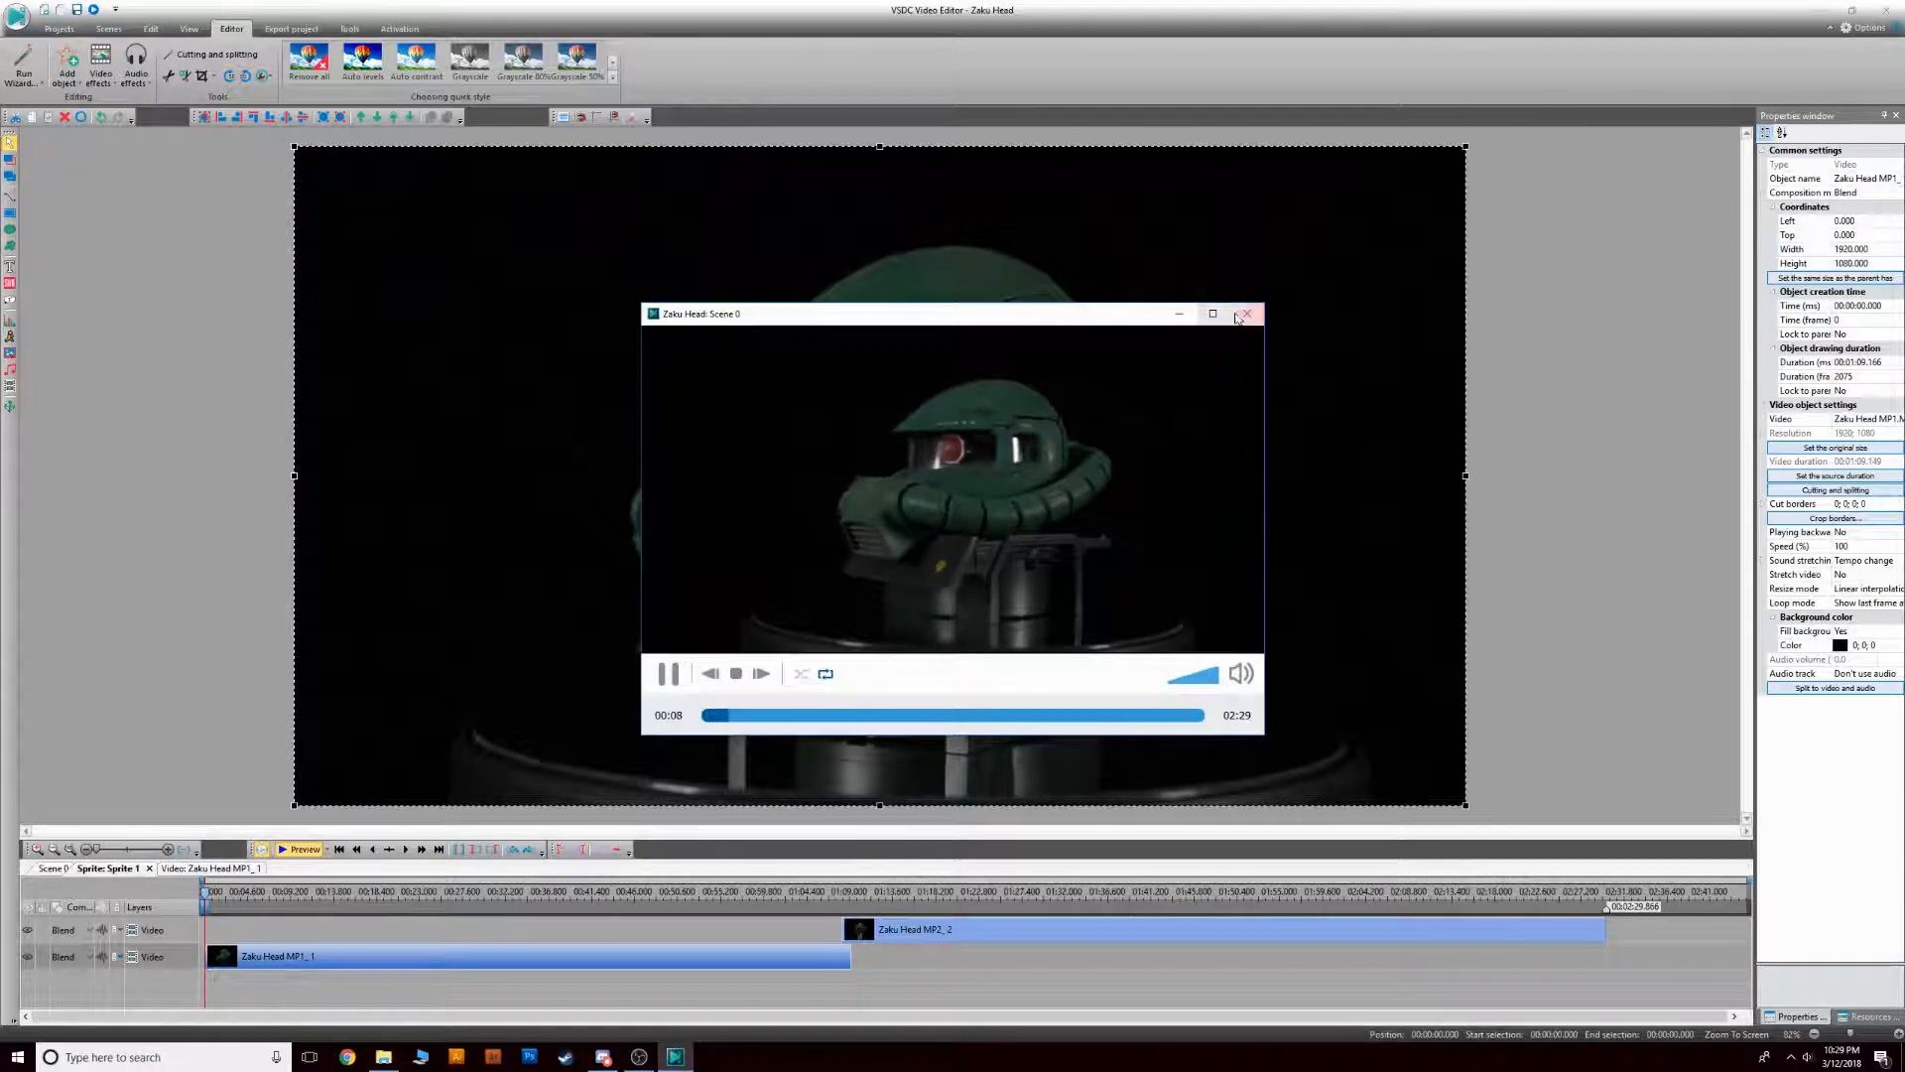
left_click(1237, 318)
Set the Zaku Head MP1 clip's playback speed to 300%
left_click(566, 956)
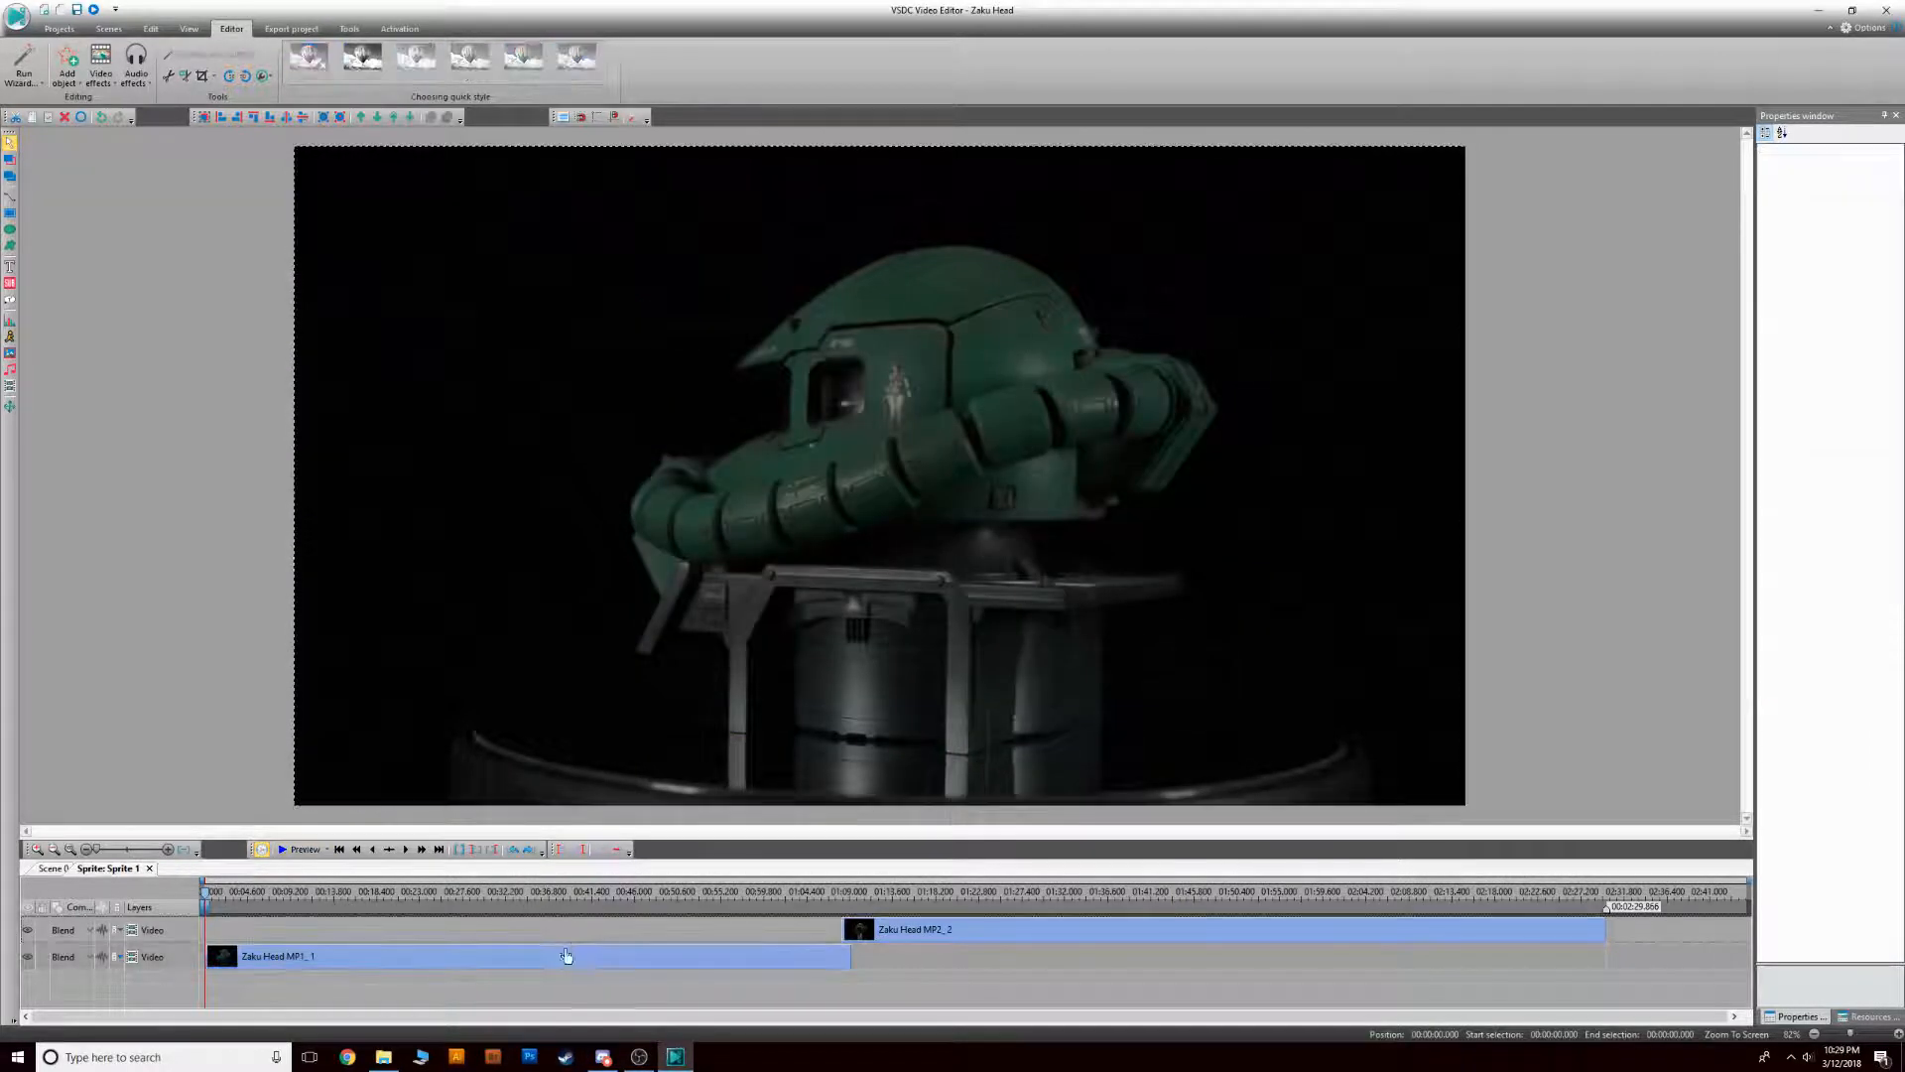
left_click(566, 956)
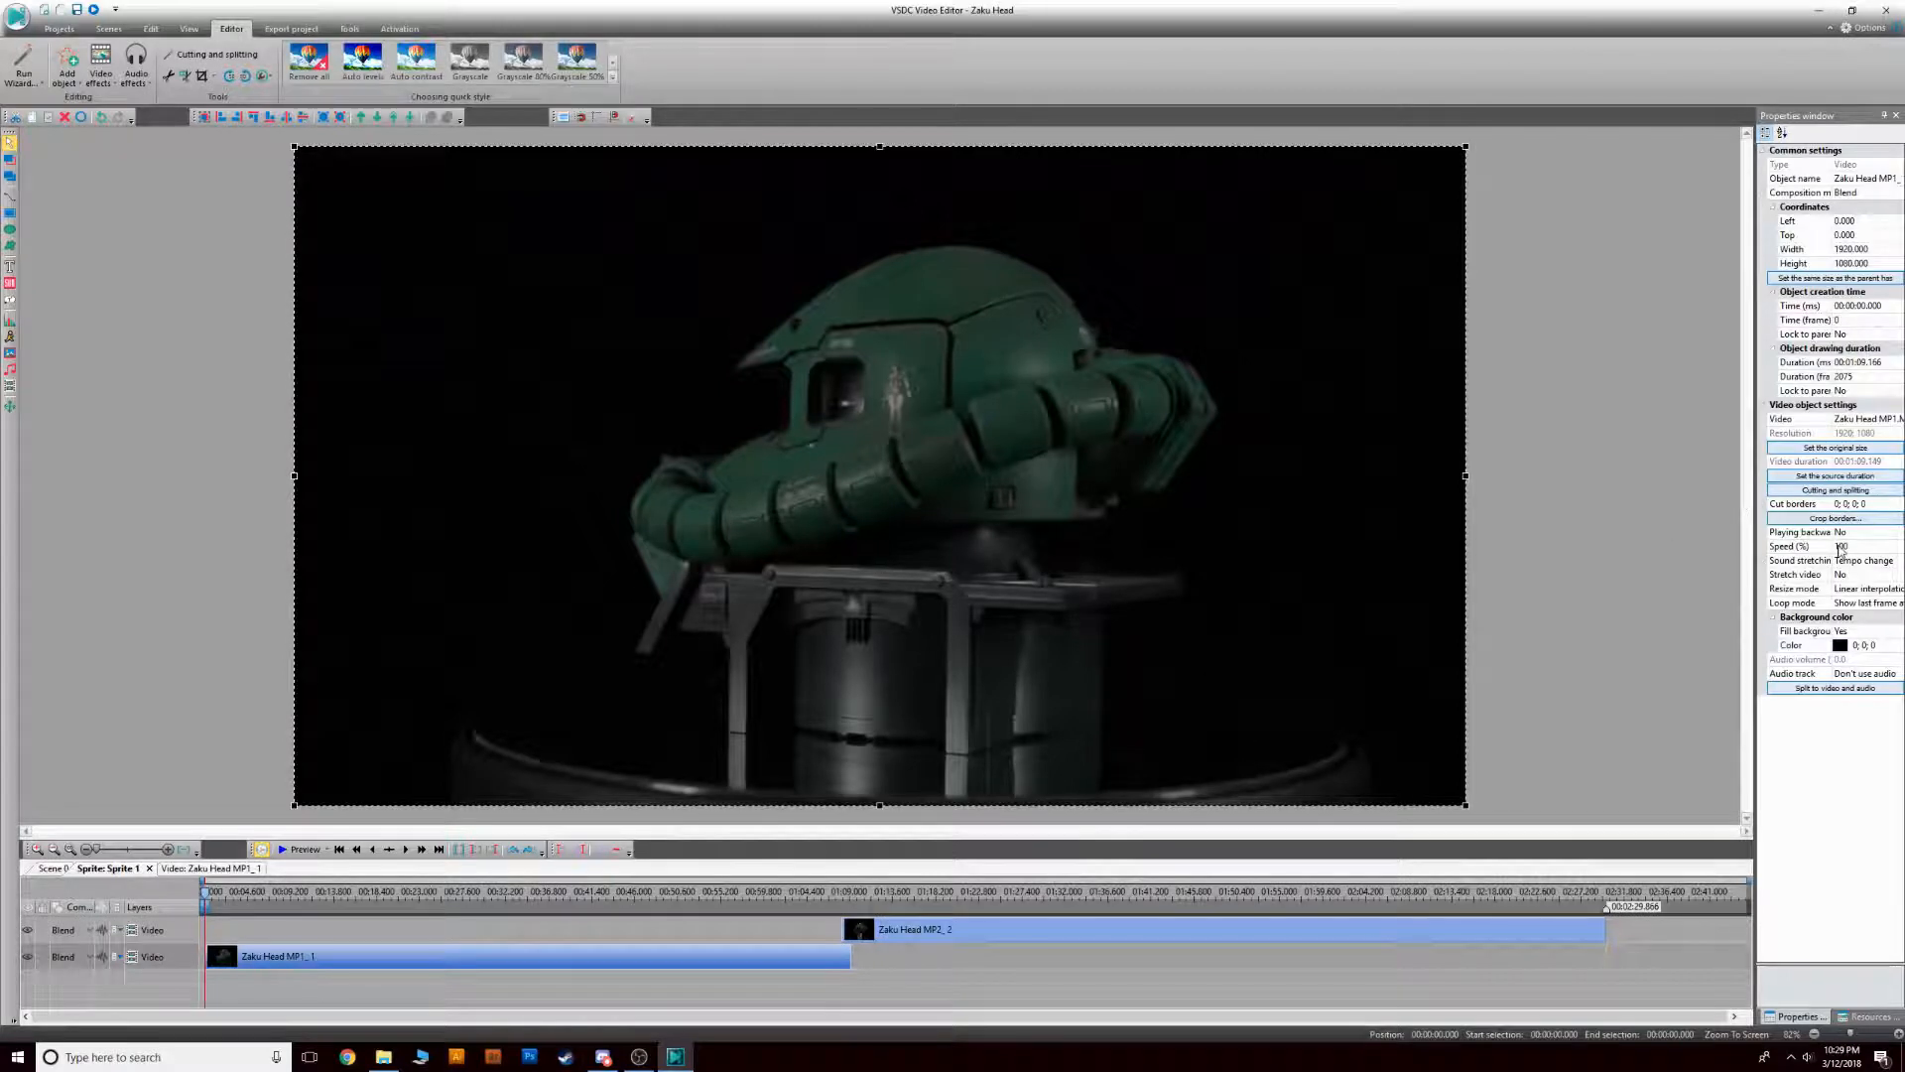
left_click(1843, 546)
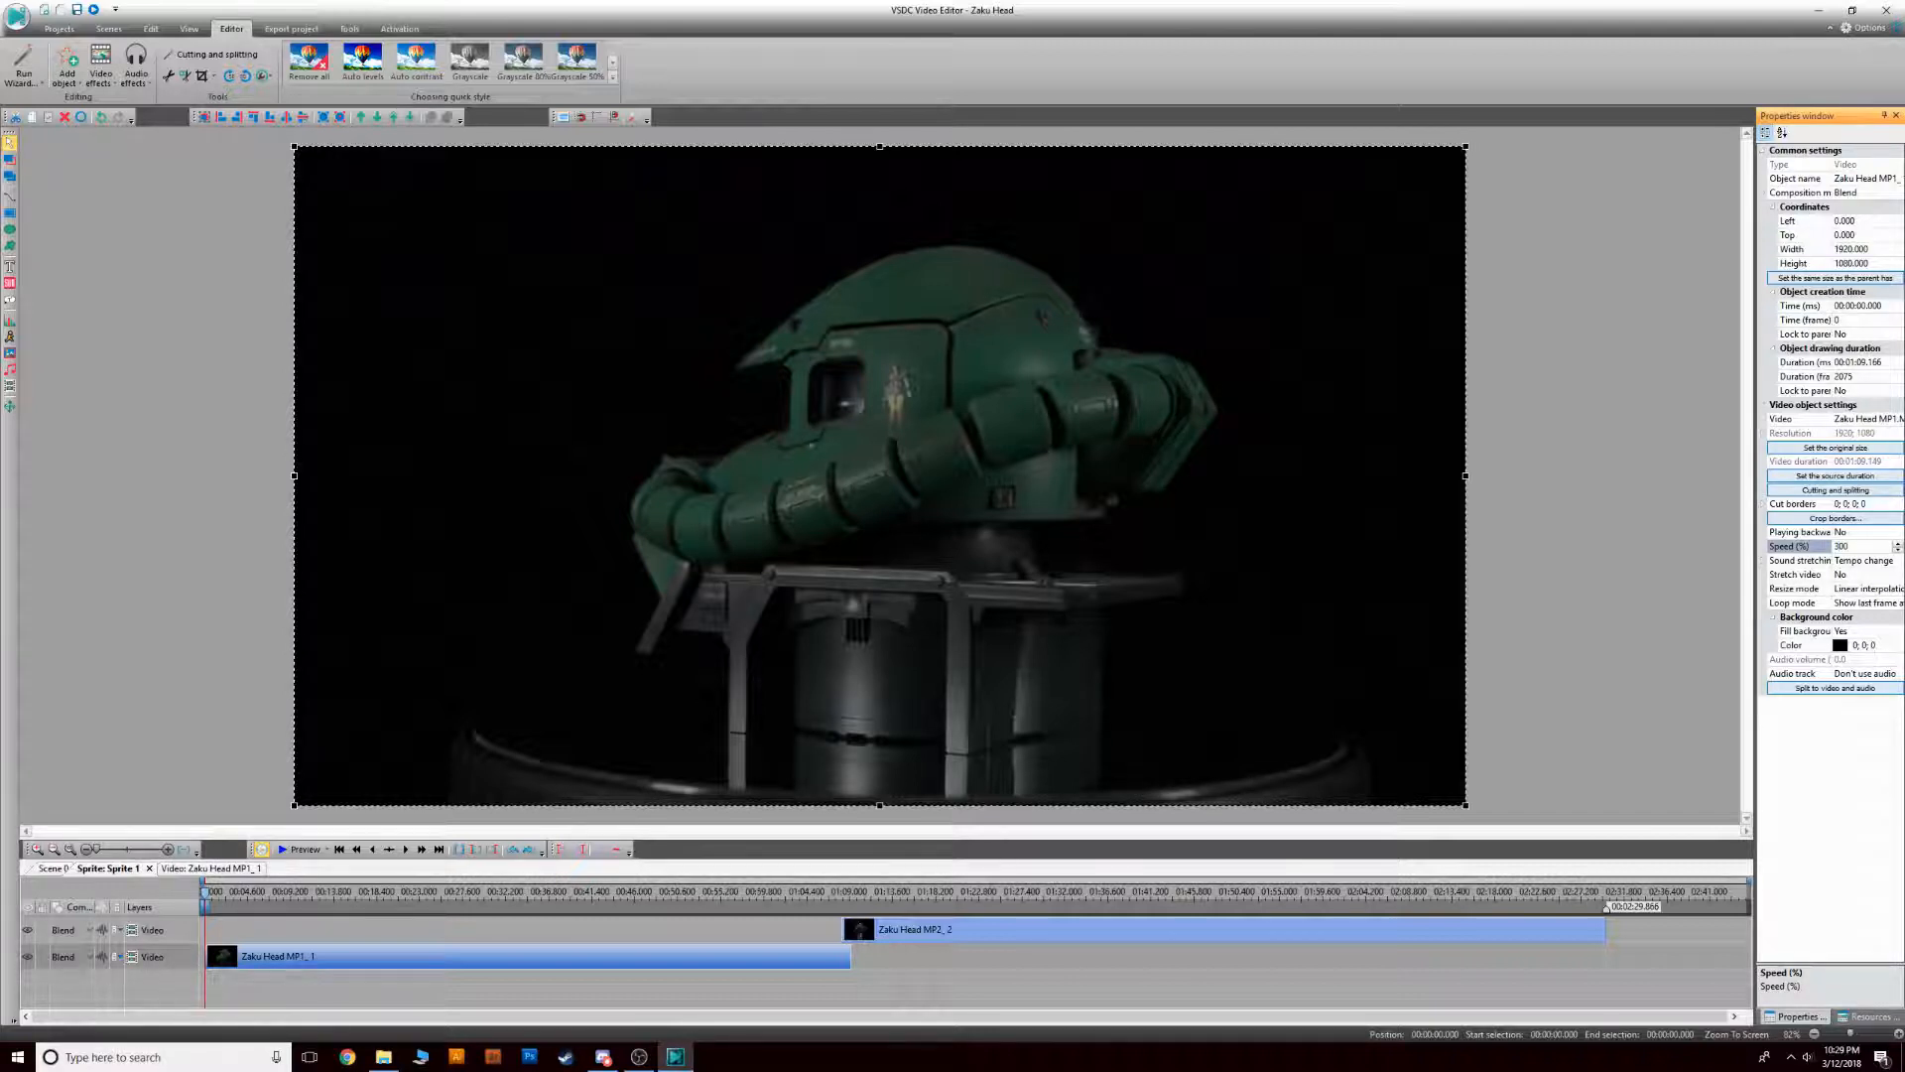
key("Return")
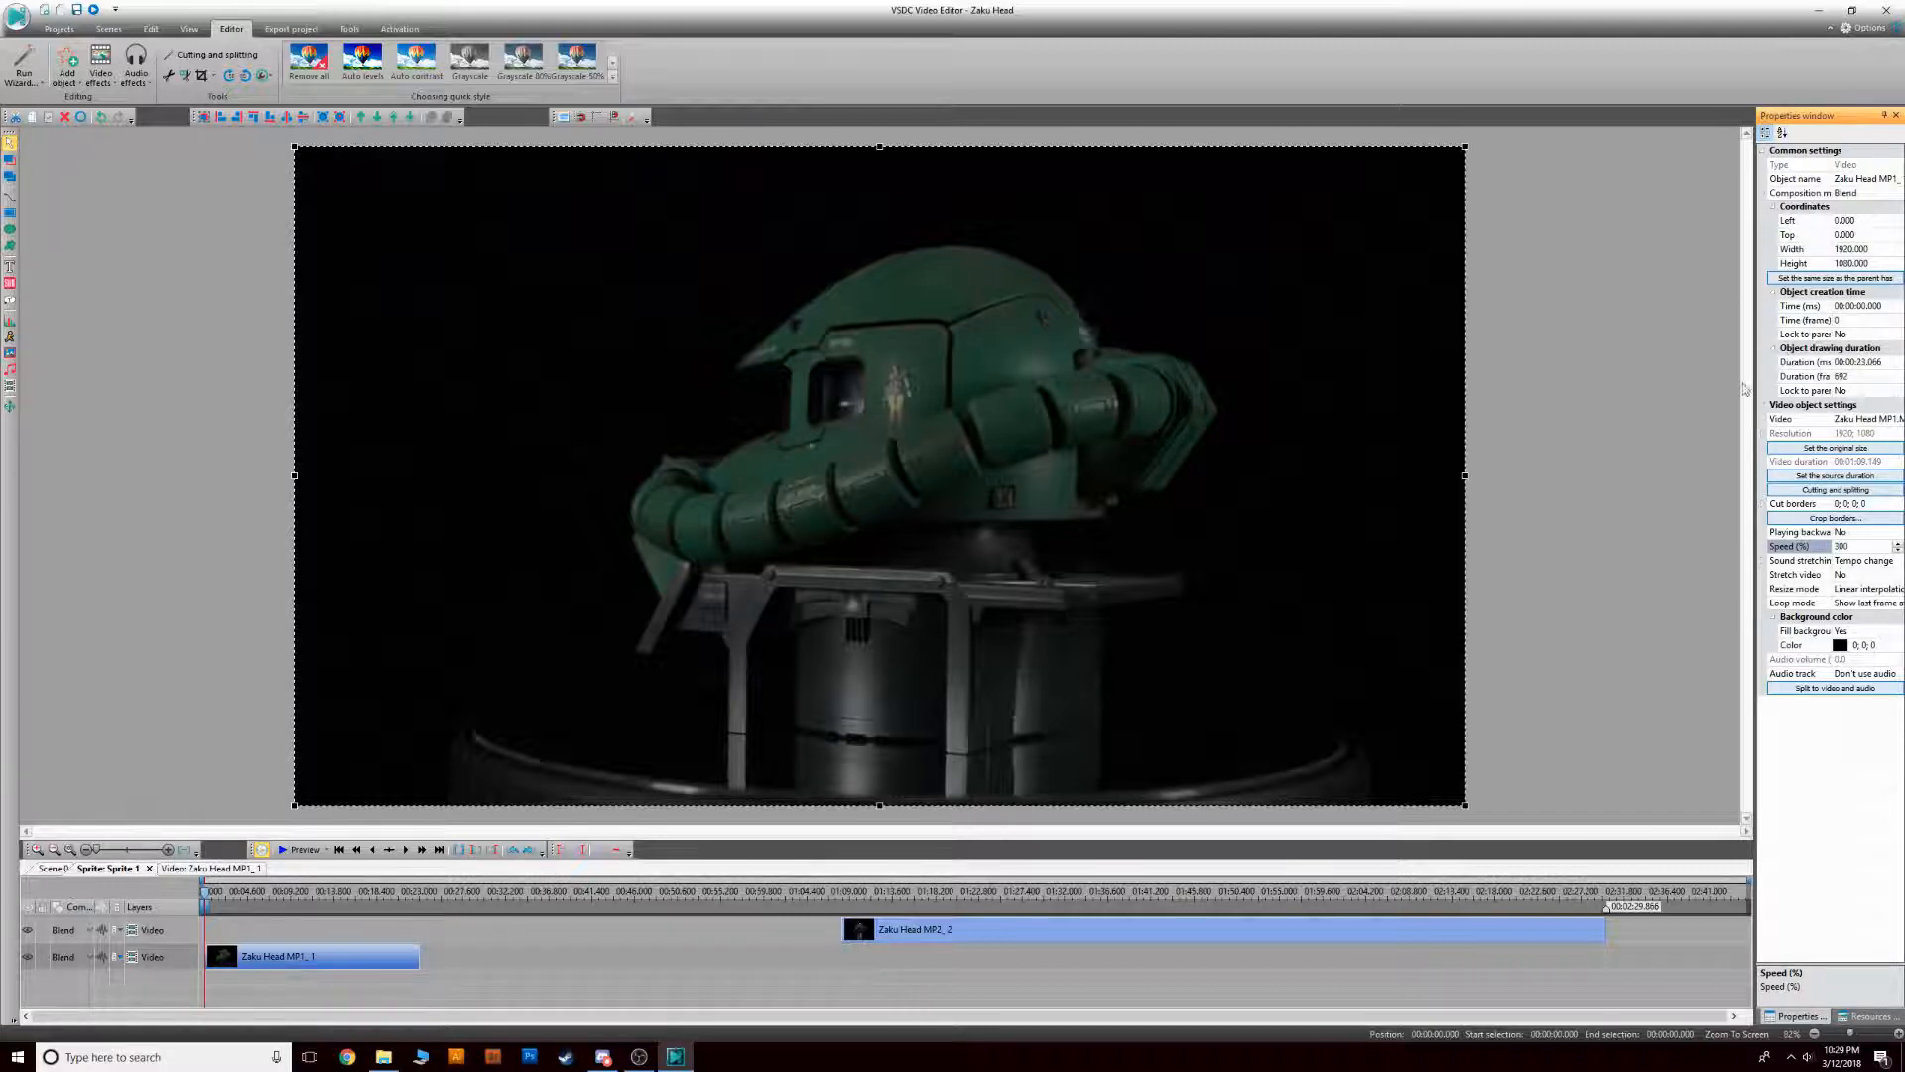
Set the Zaku Head MP2 clip's playback speed to 300%
left_click(1330, 933)
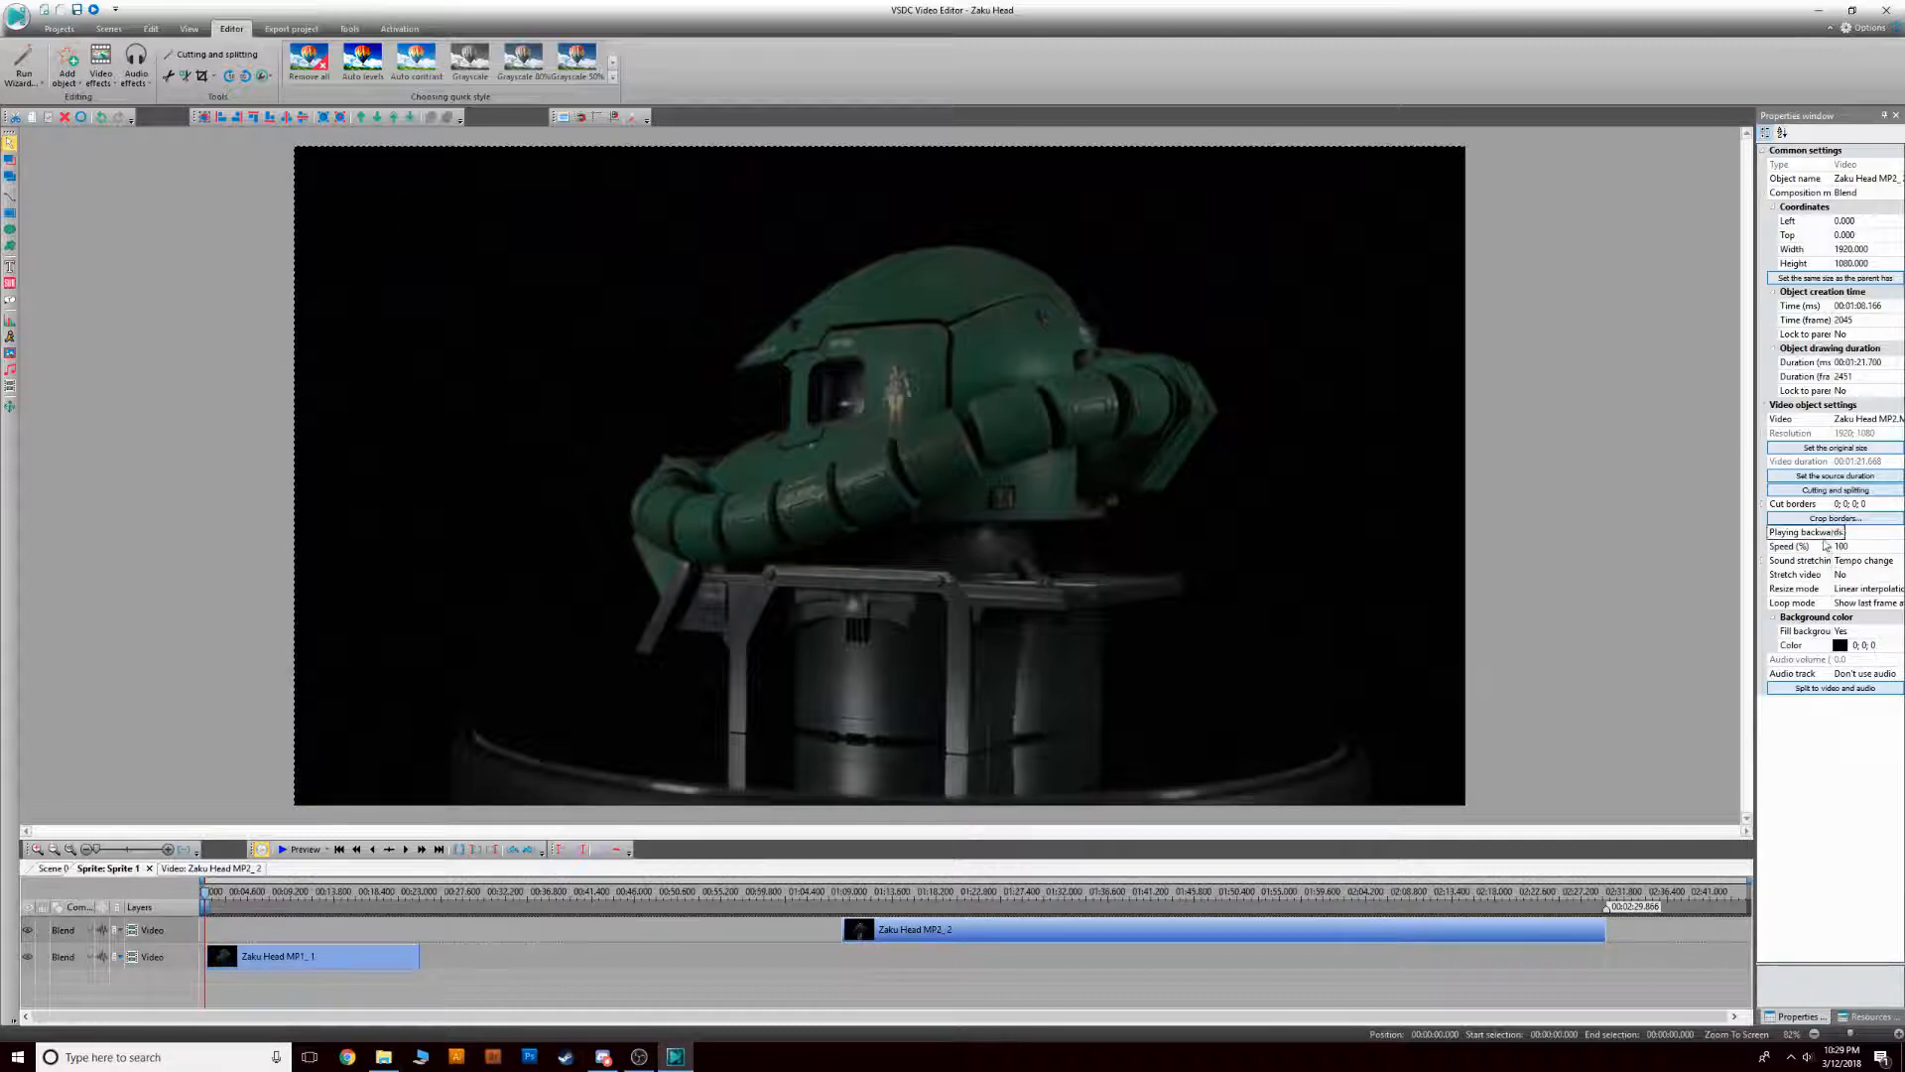
left_click(1843, 547)
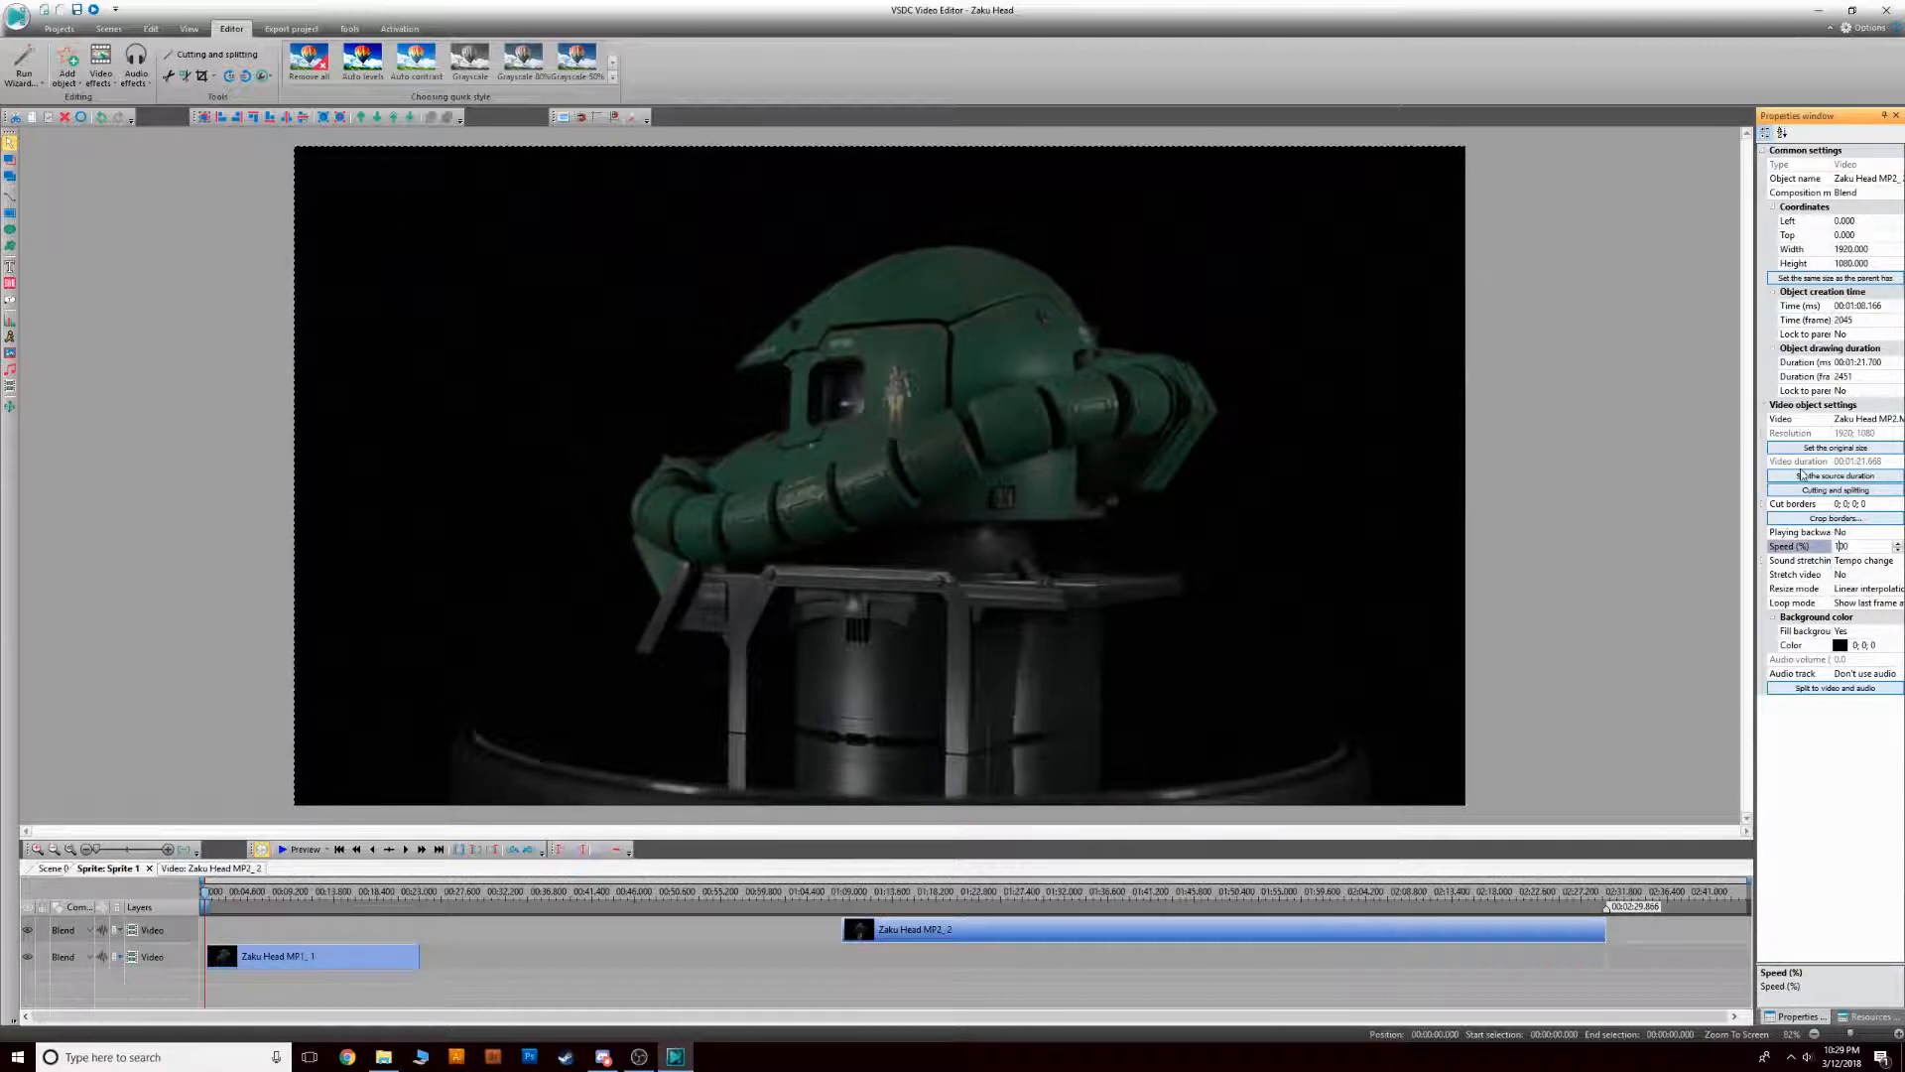
type("3")
key("Return")
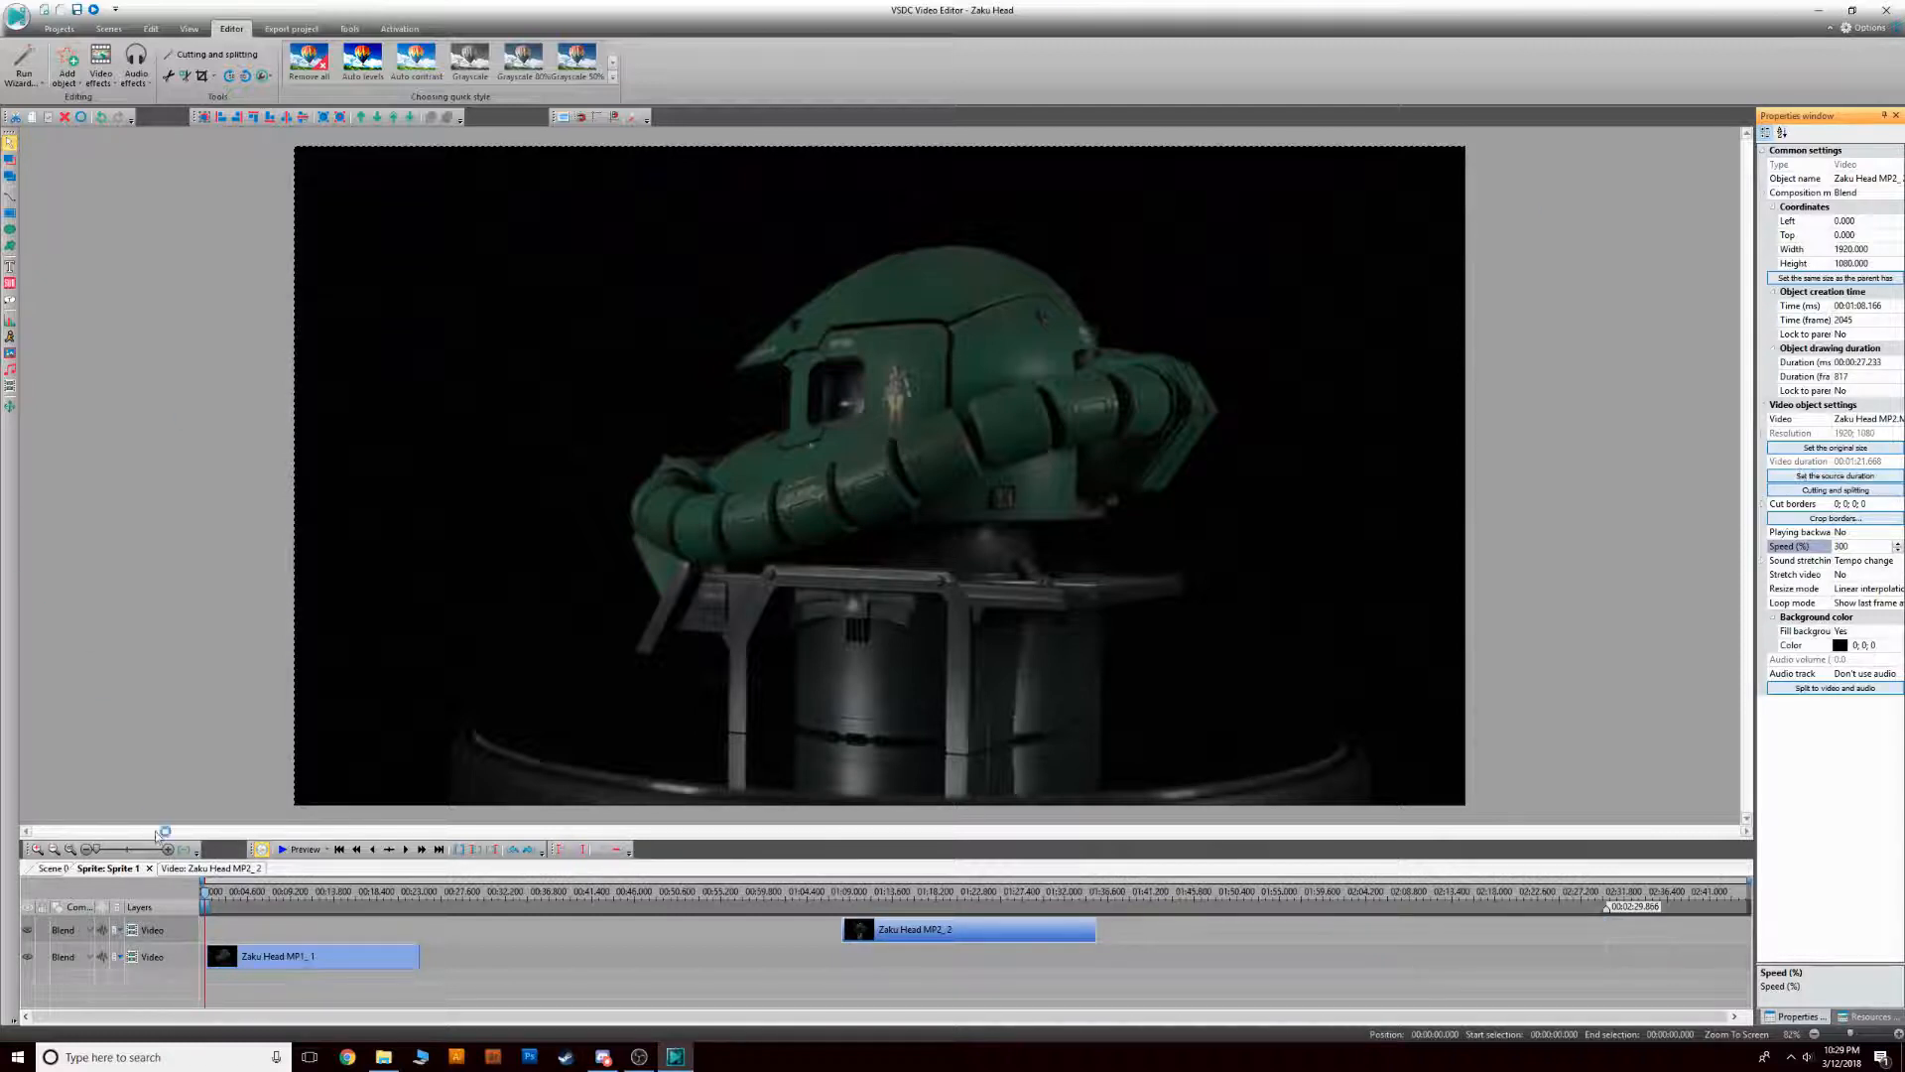
Move the Zaku Head MP2 clip to start at 22.466 s, slightly overlapping Zaku Head MP1, and shorten the sprite to its end
left_click(761, 967)
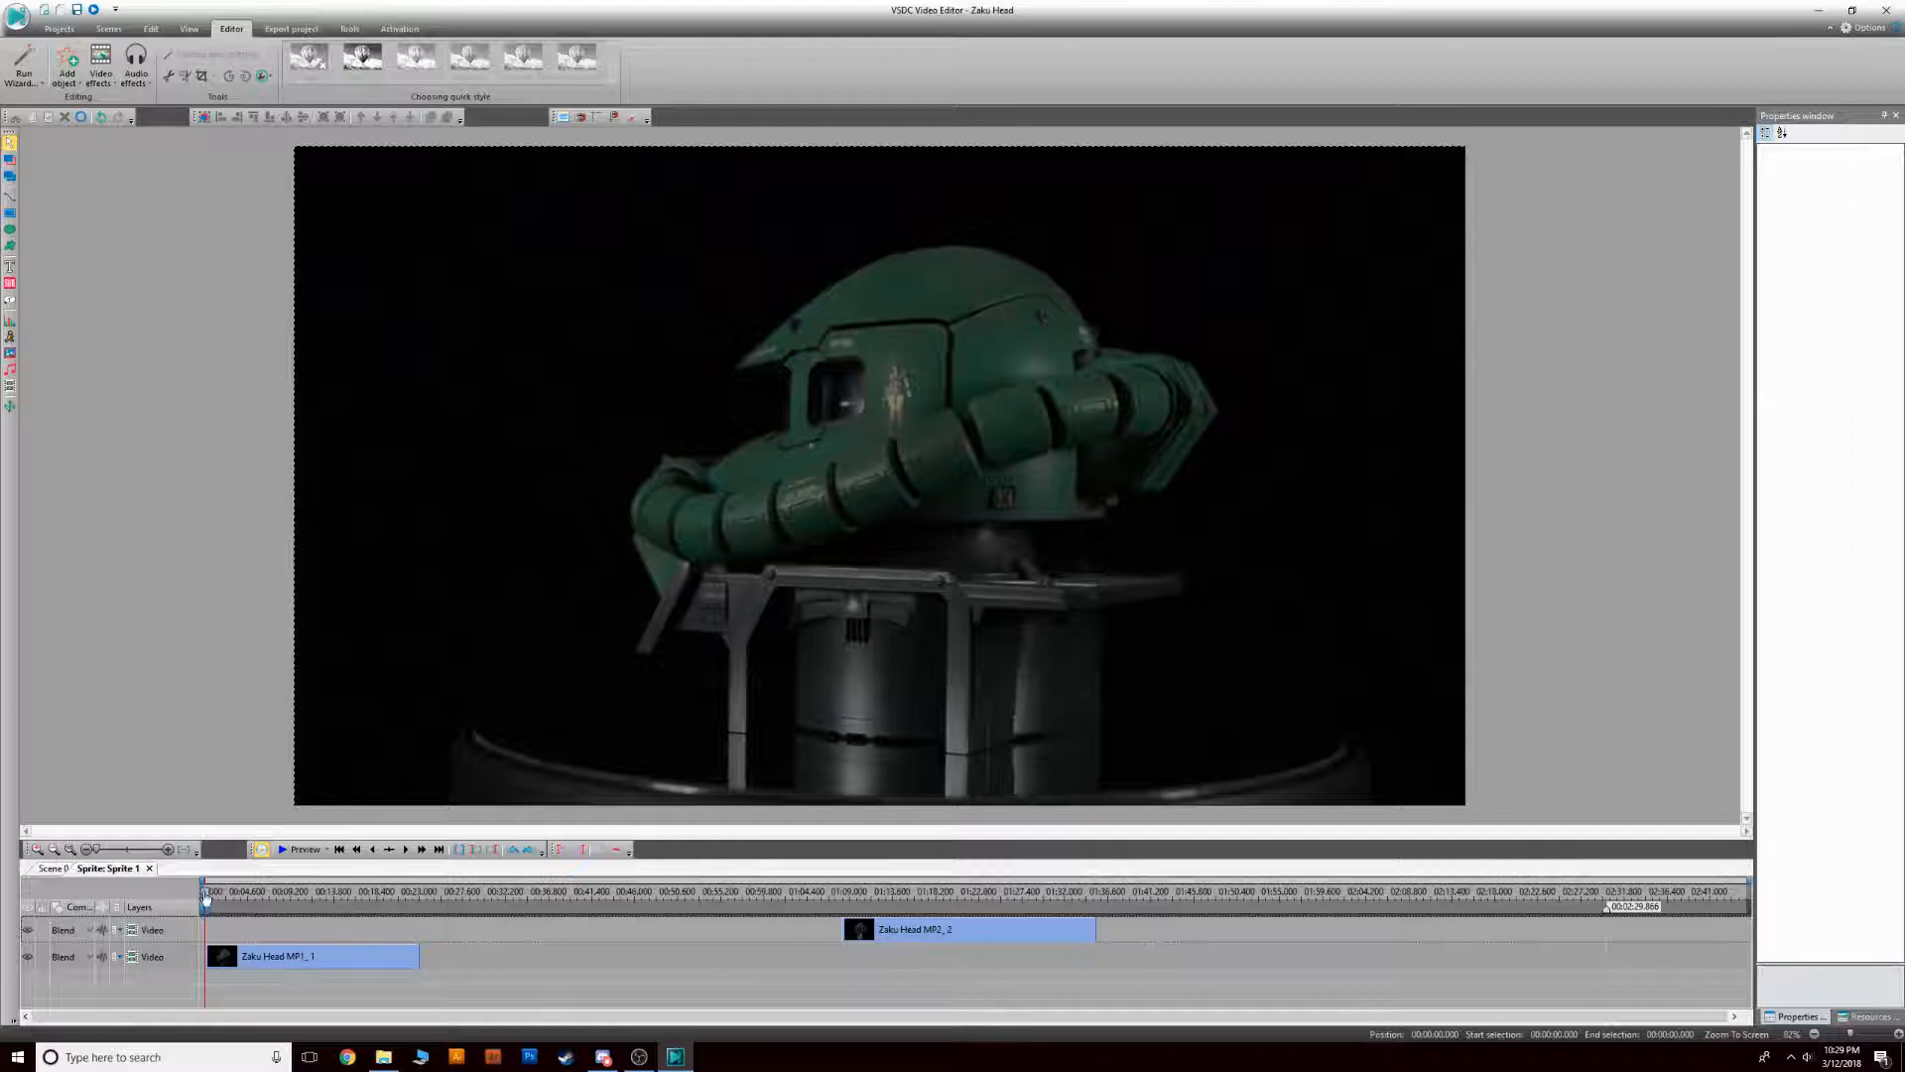
left_click_drag(205, 898, 113, 904)
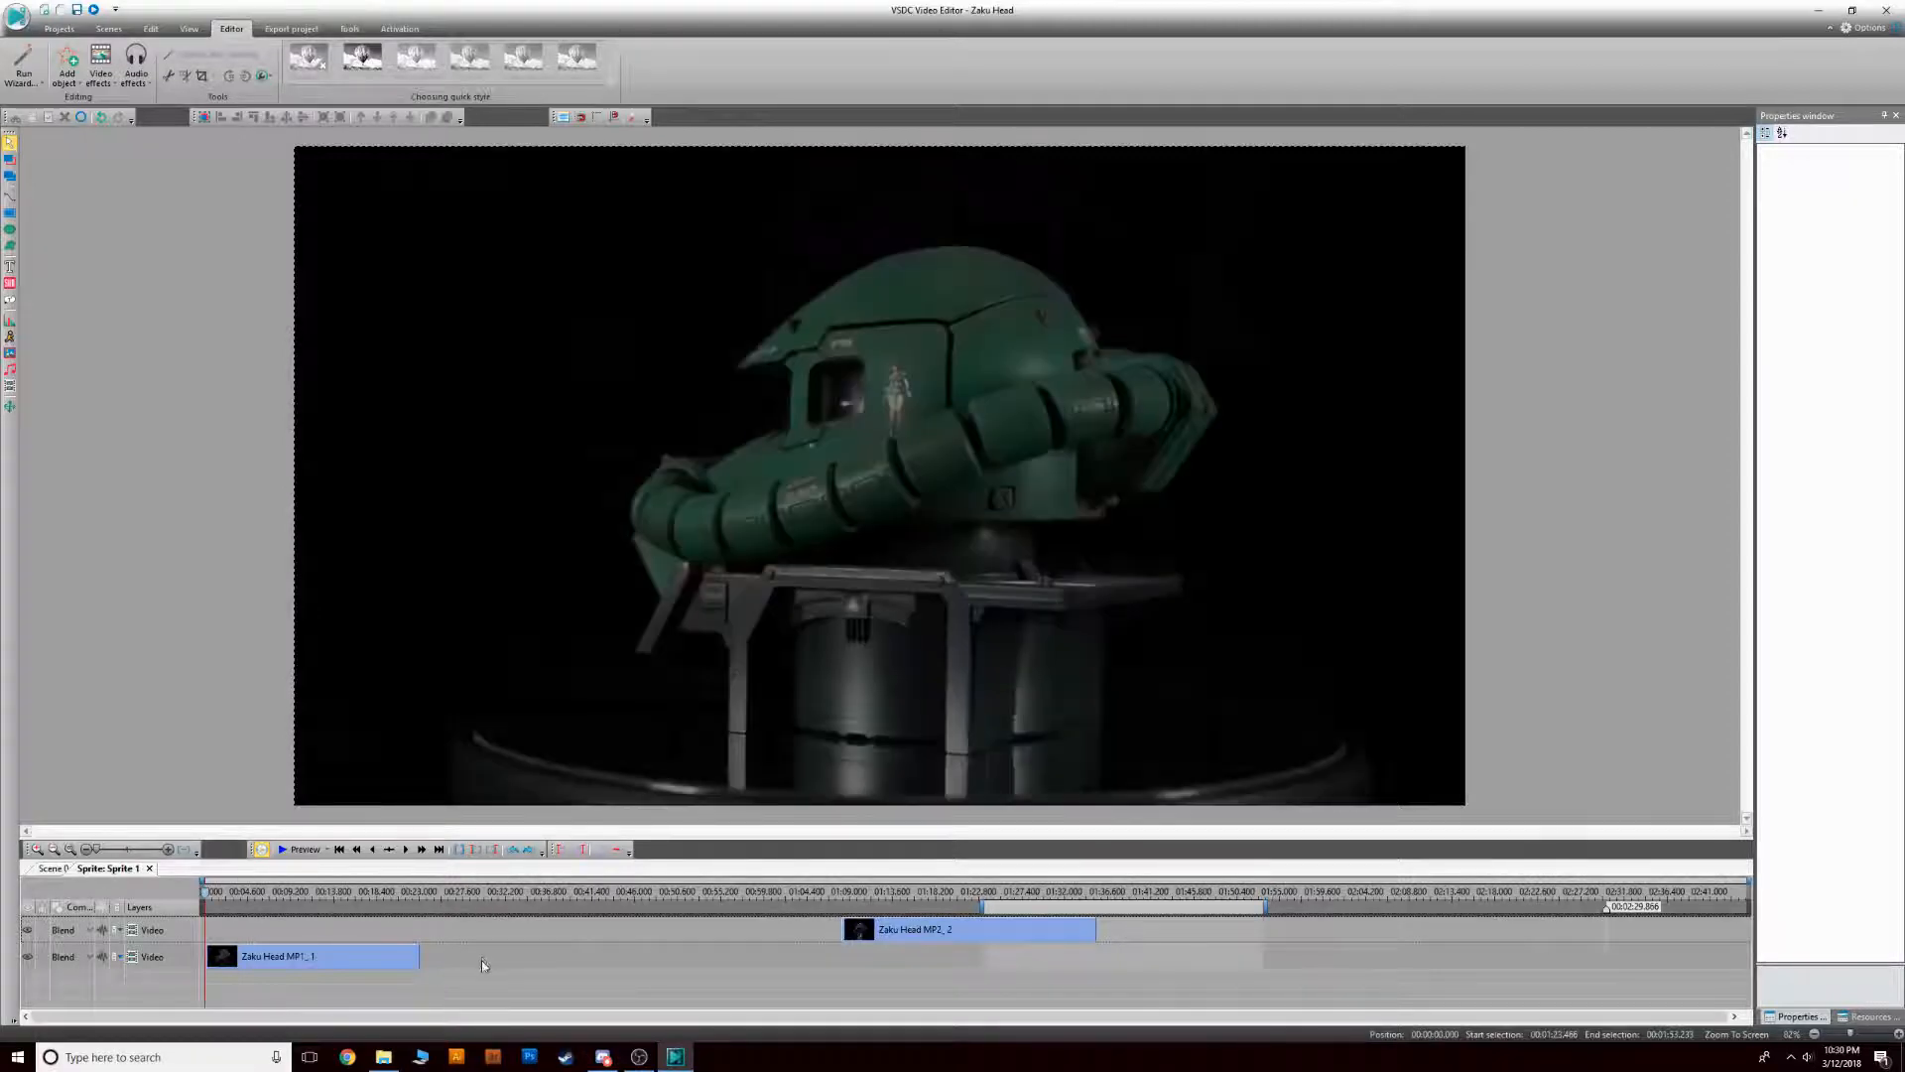
mouse_move(898, 943)
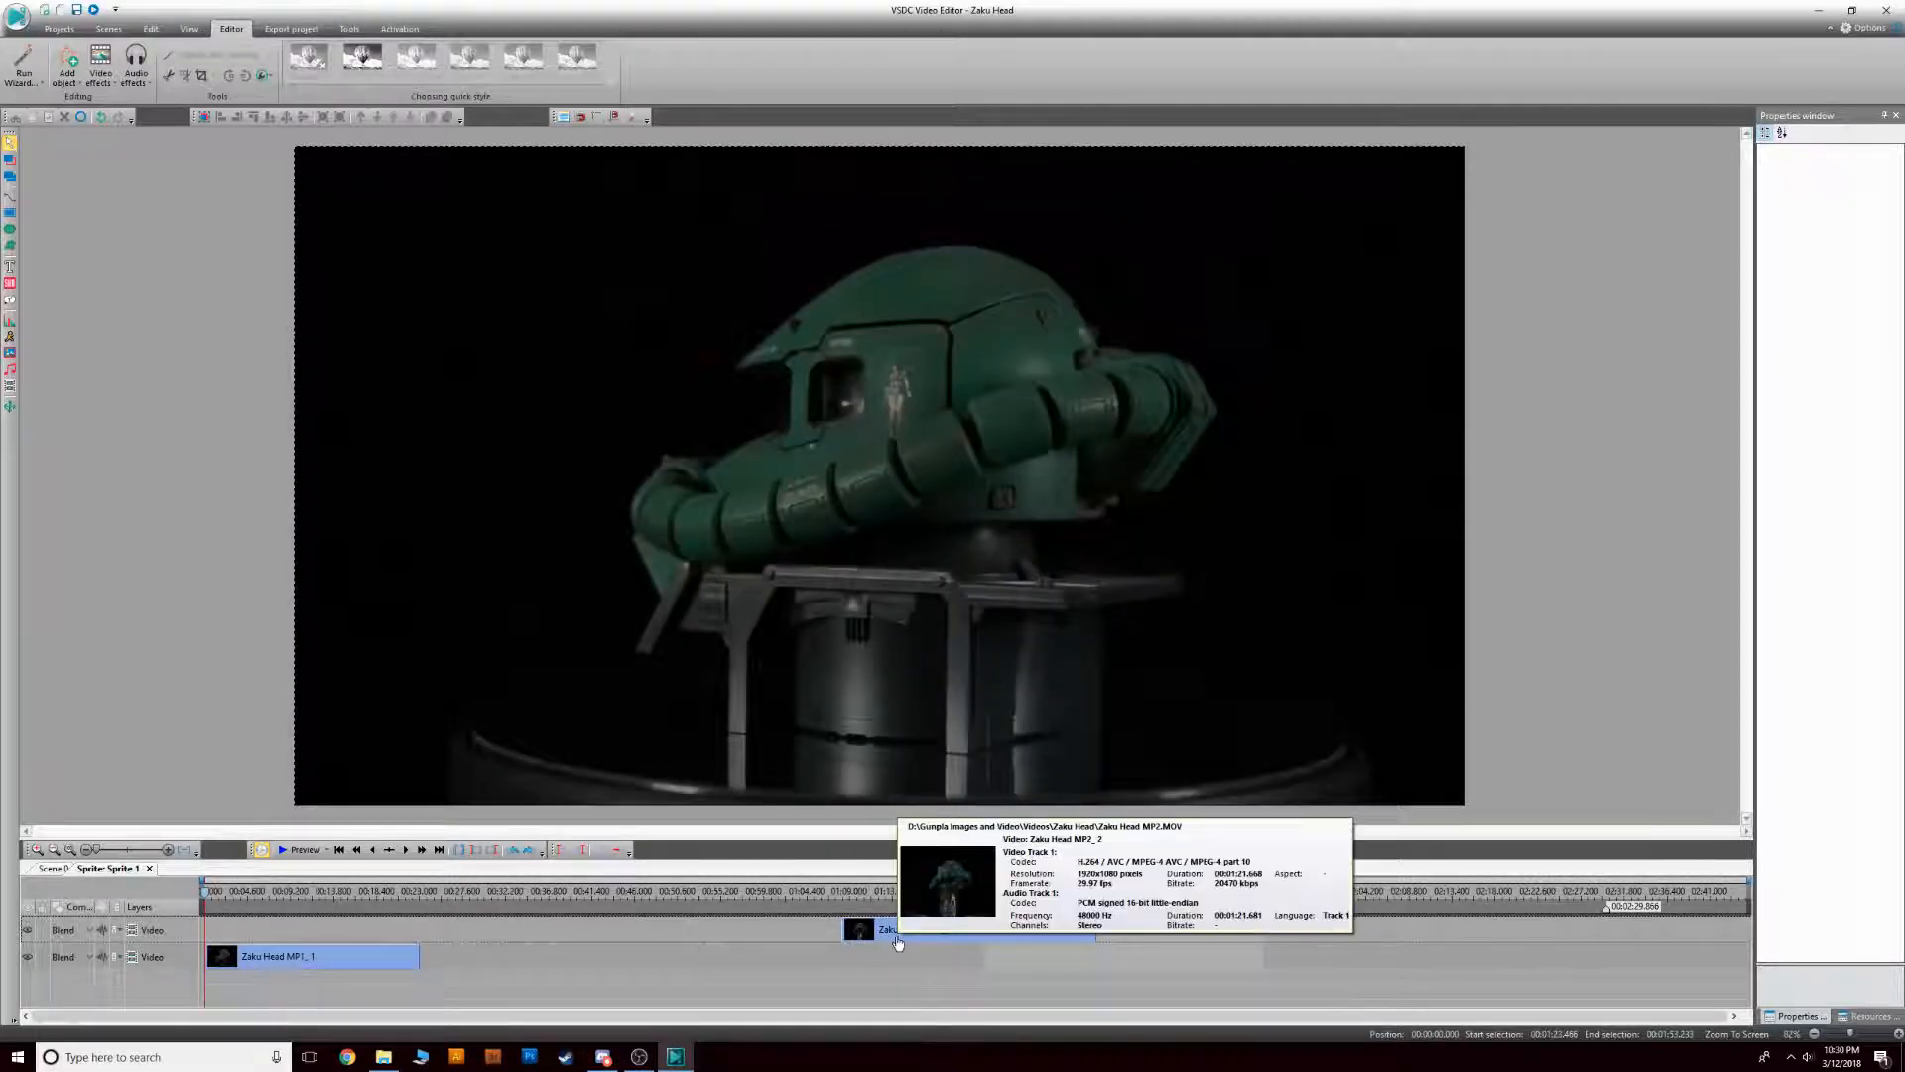
left_click_drag(898, 943, 469, 950)
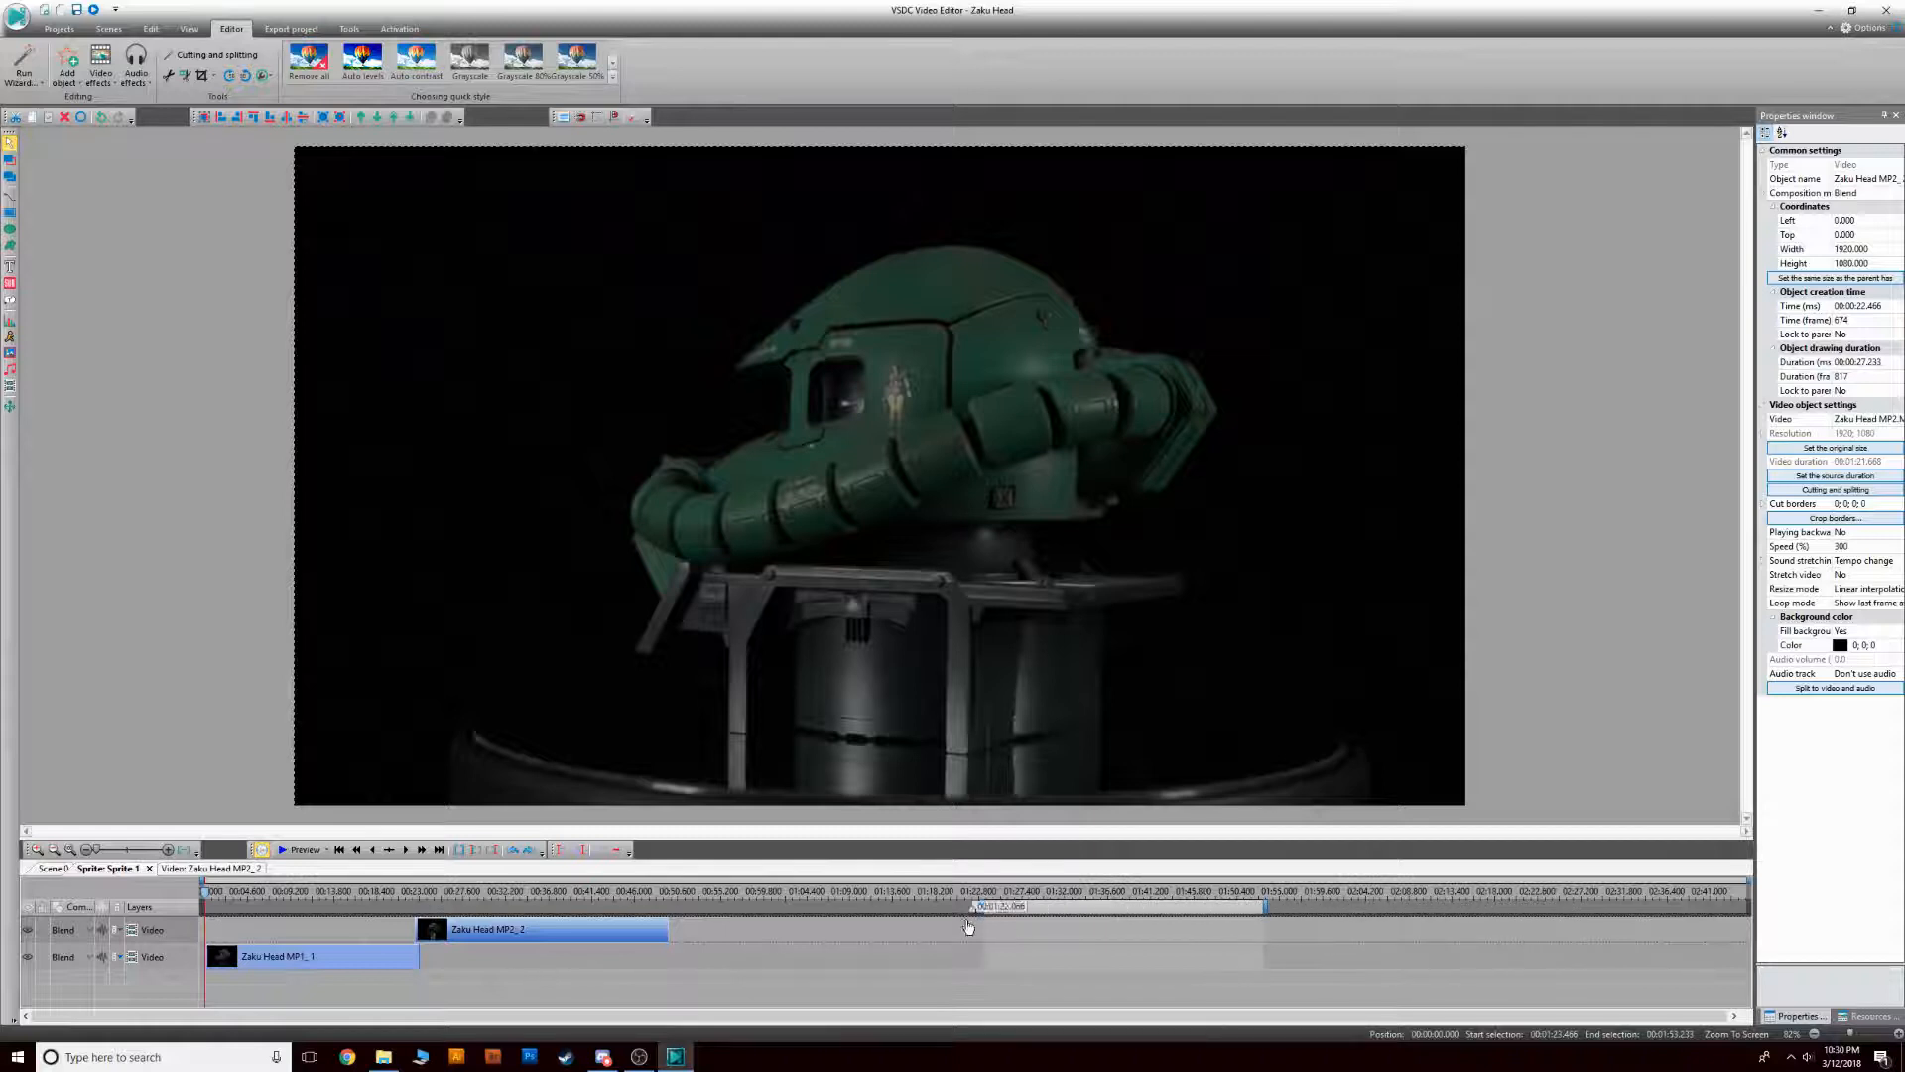
left_click_drag(681, 938, 669, 968)
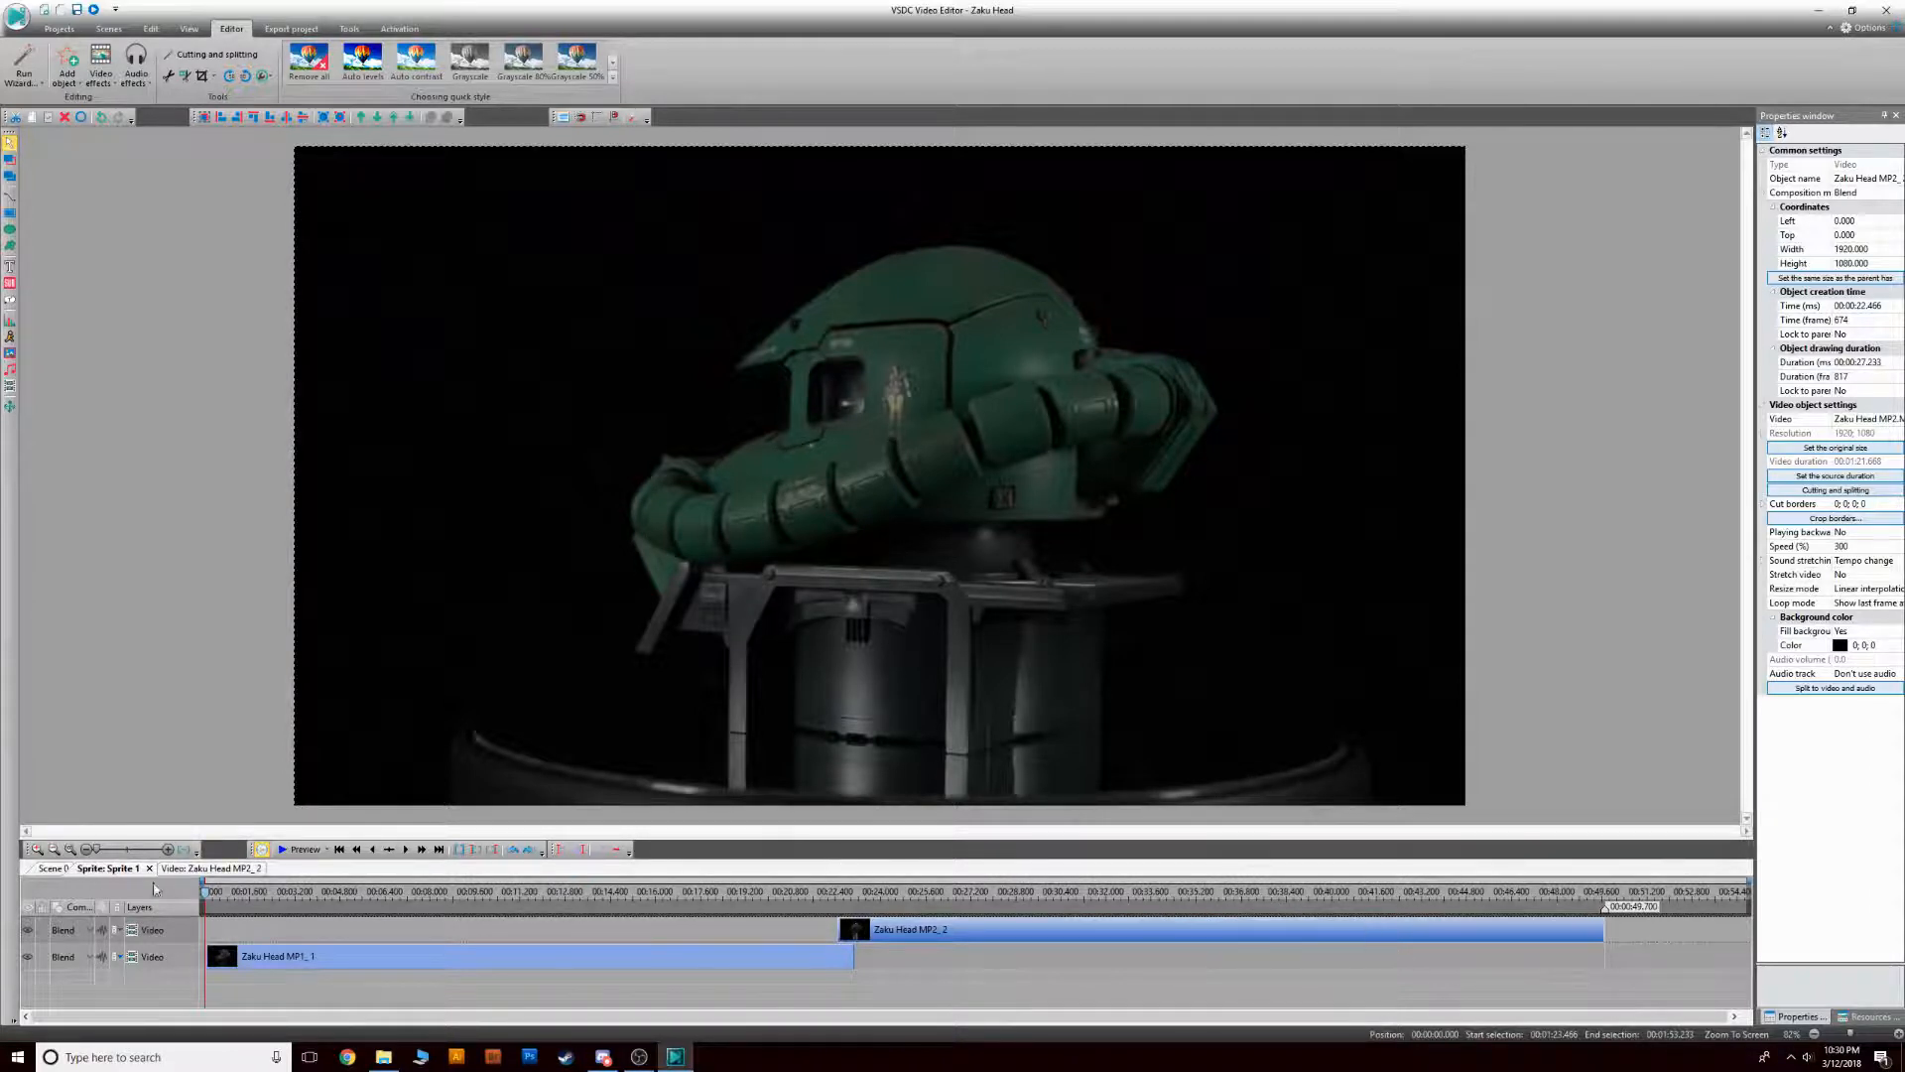
Preview the sped-up footage through the transition between the two Zaku Head clips
mouse_move(205, 896)
left_mouse_down()
mouse_move(892, 896)
mouse_move(486, 899)
left_mouse_up()
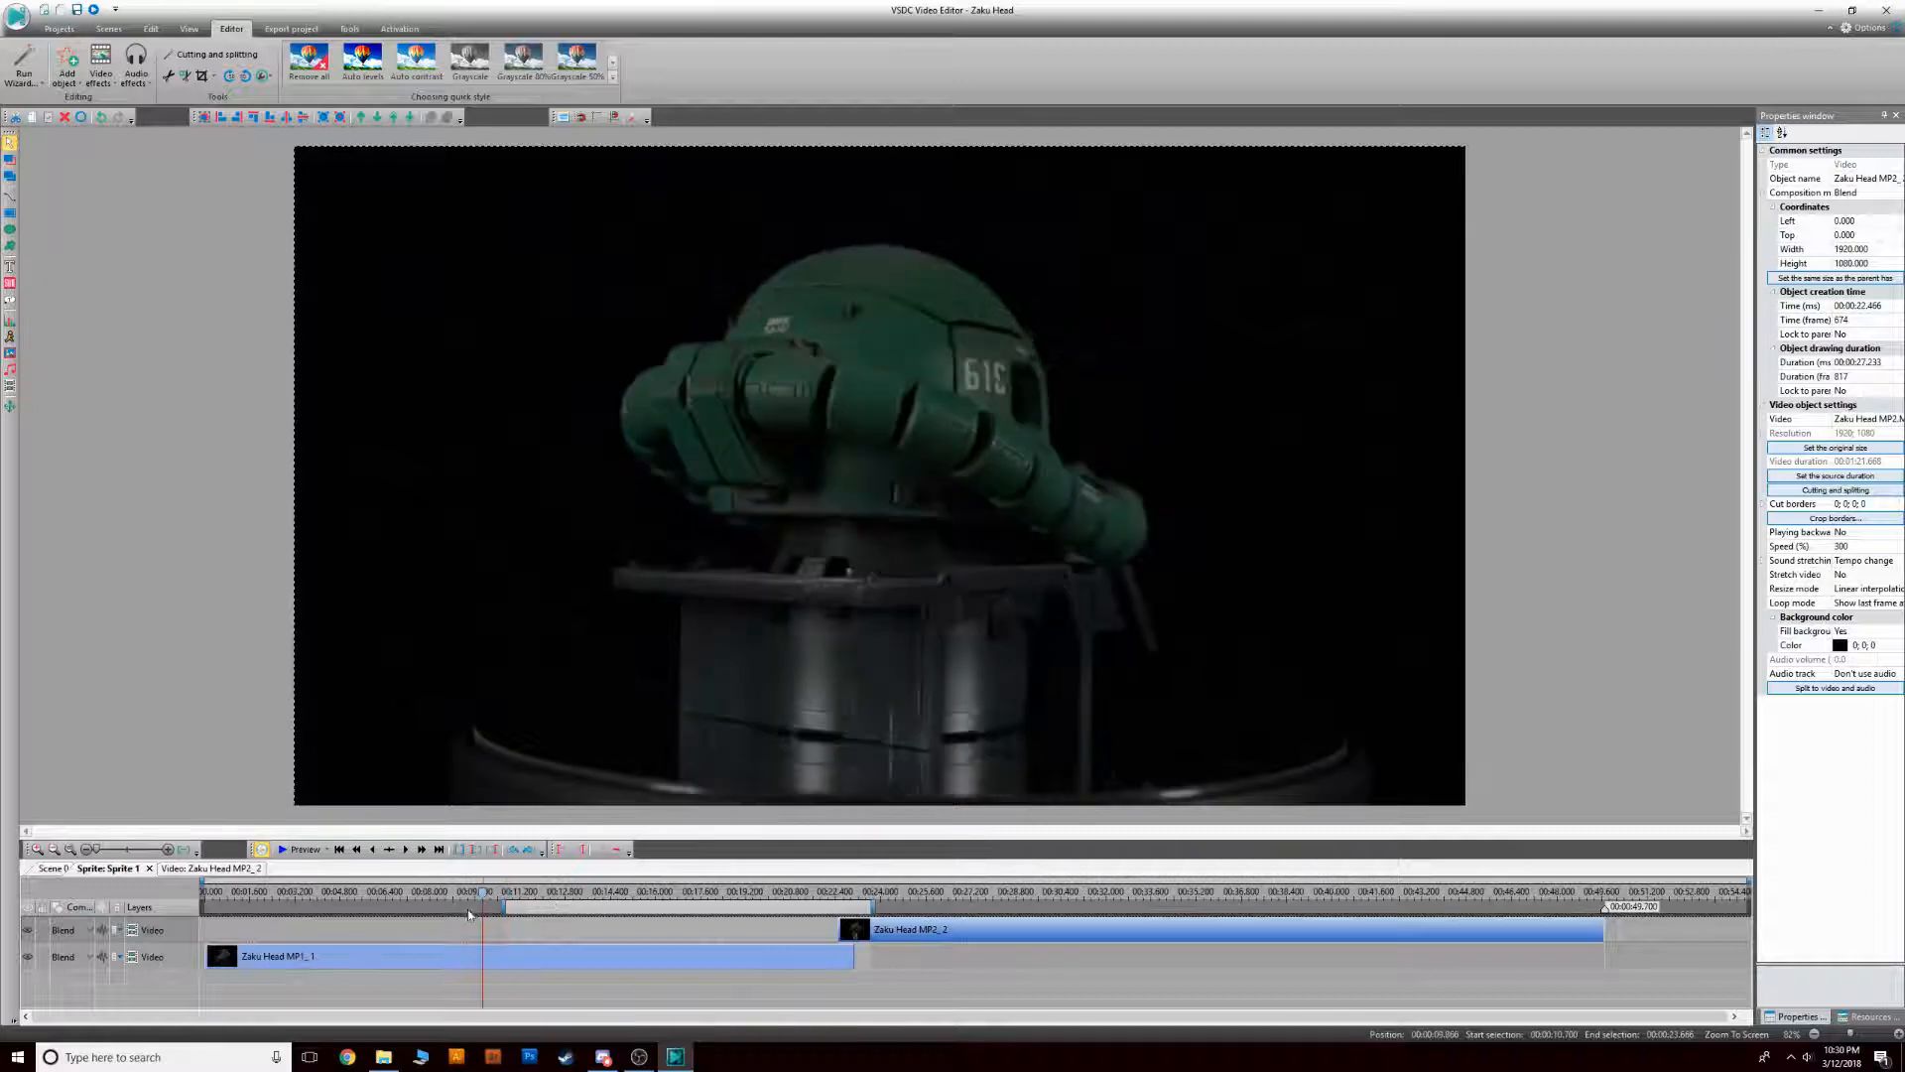
left_click(289, 851)
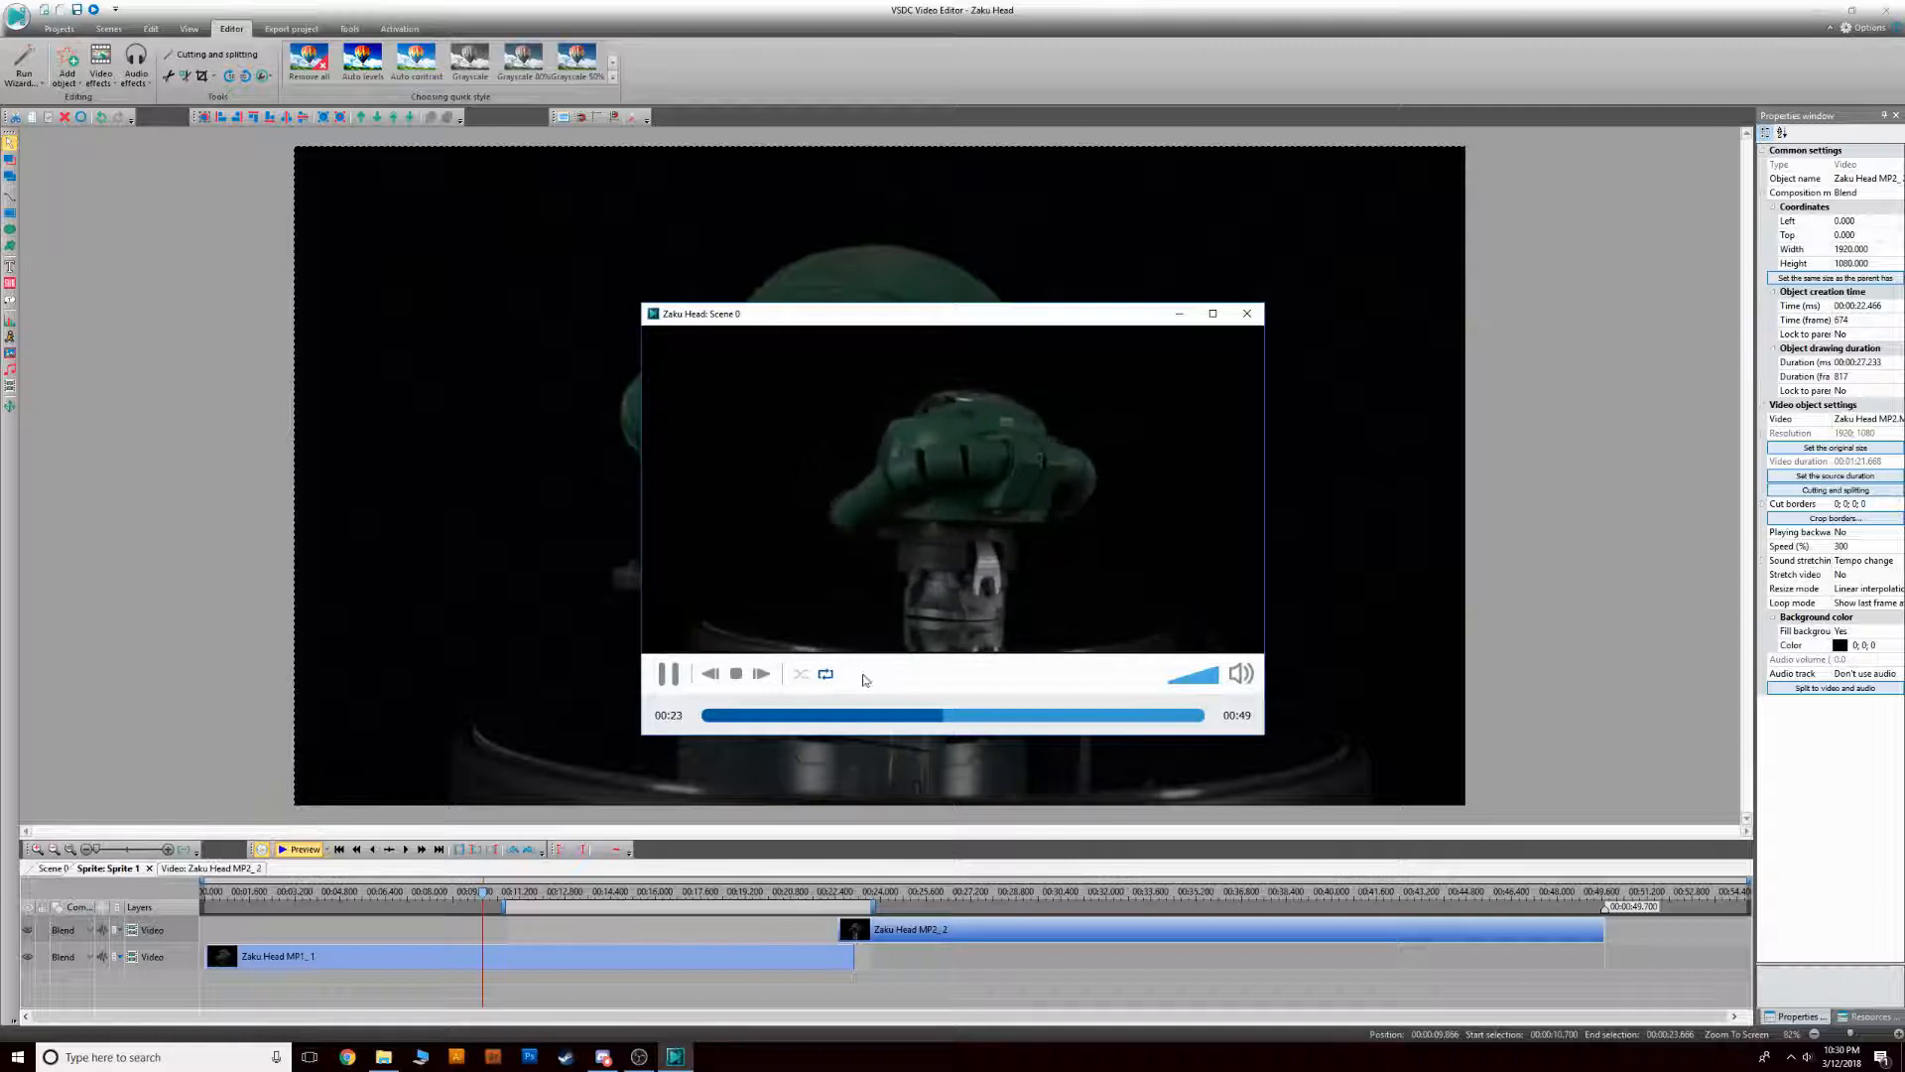
left_click_drag(957, 722, 925, 723)
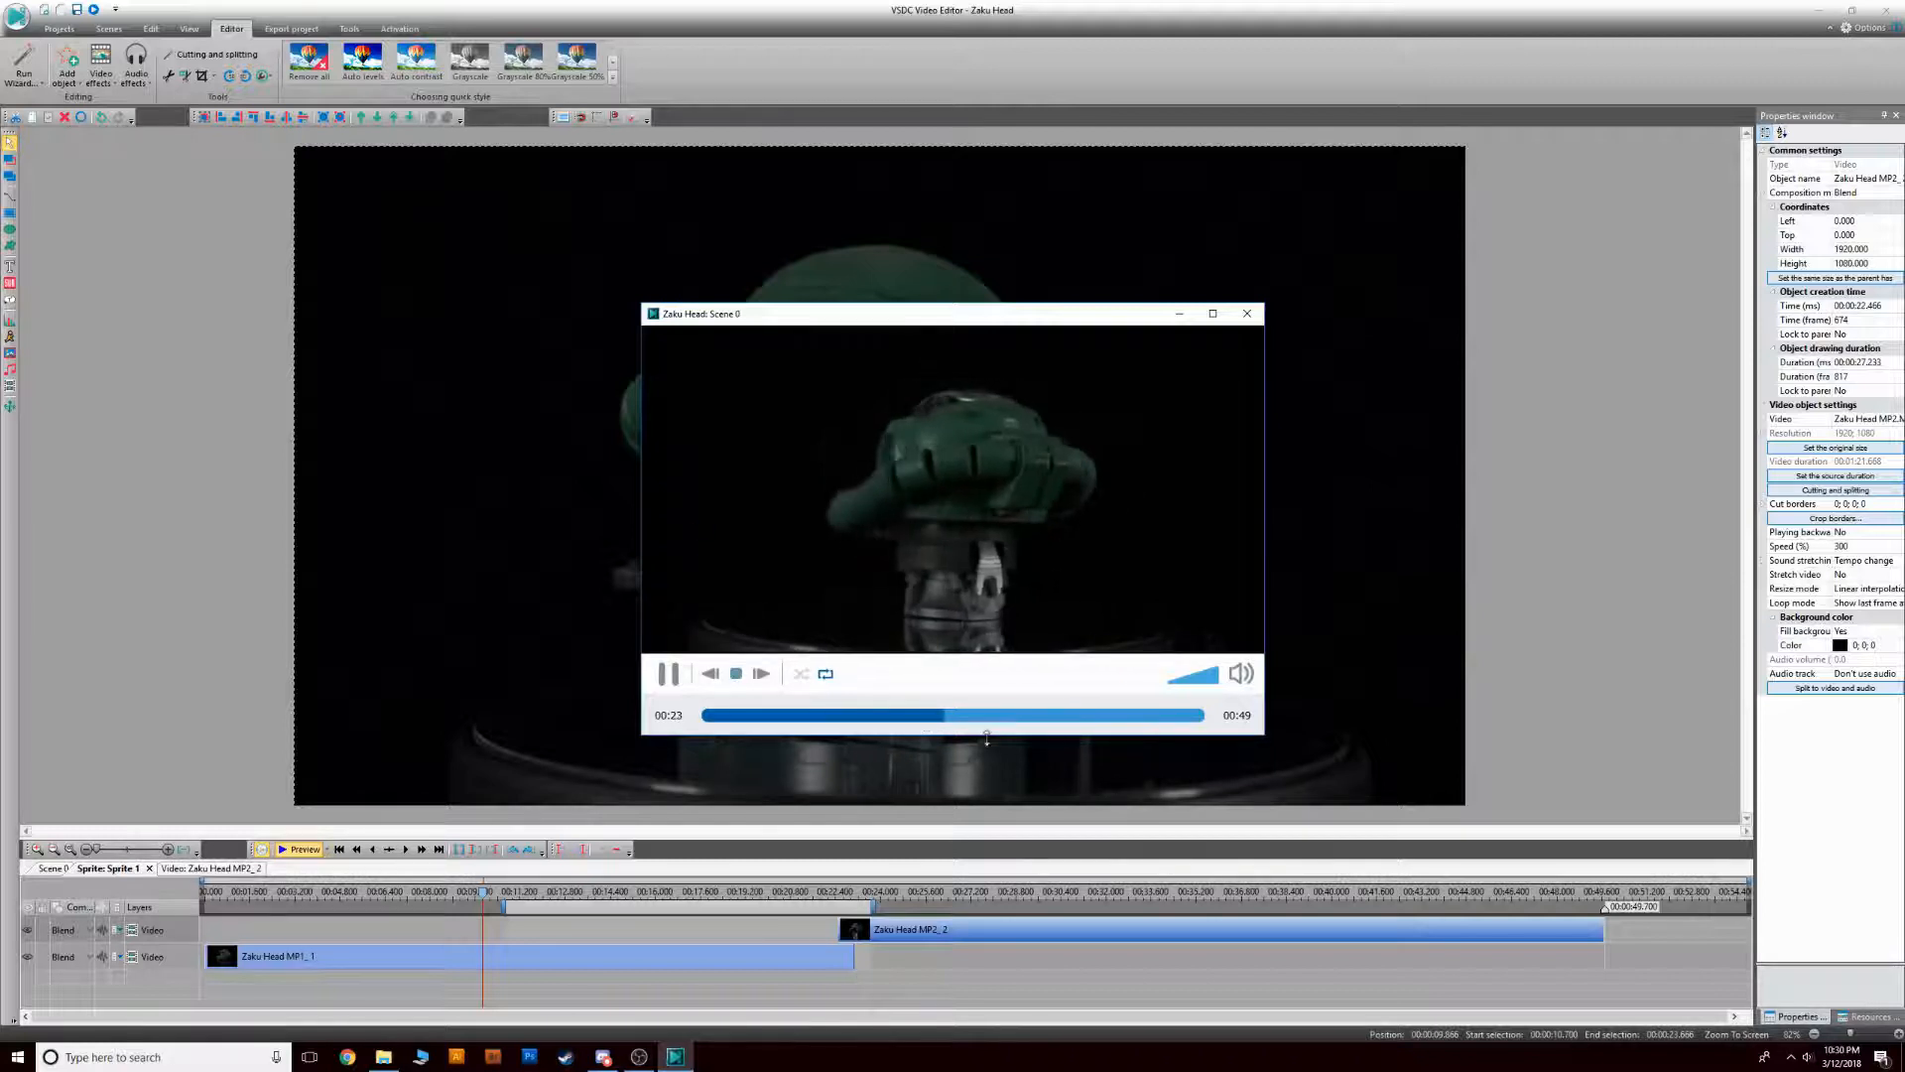
left_click(1247, 314)
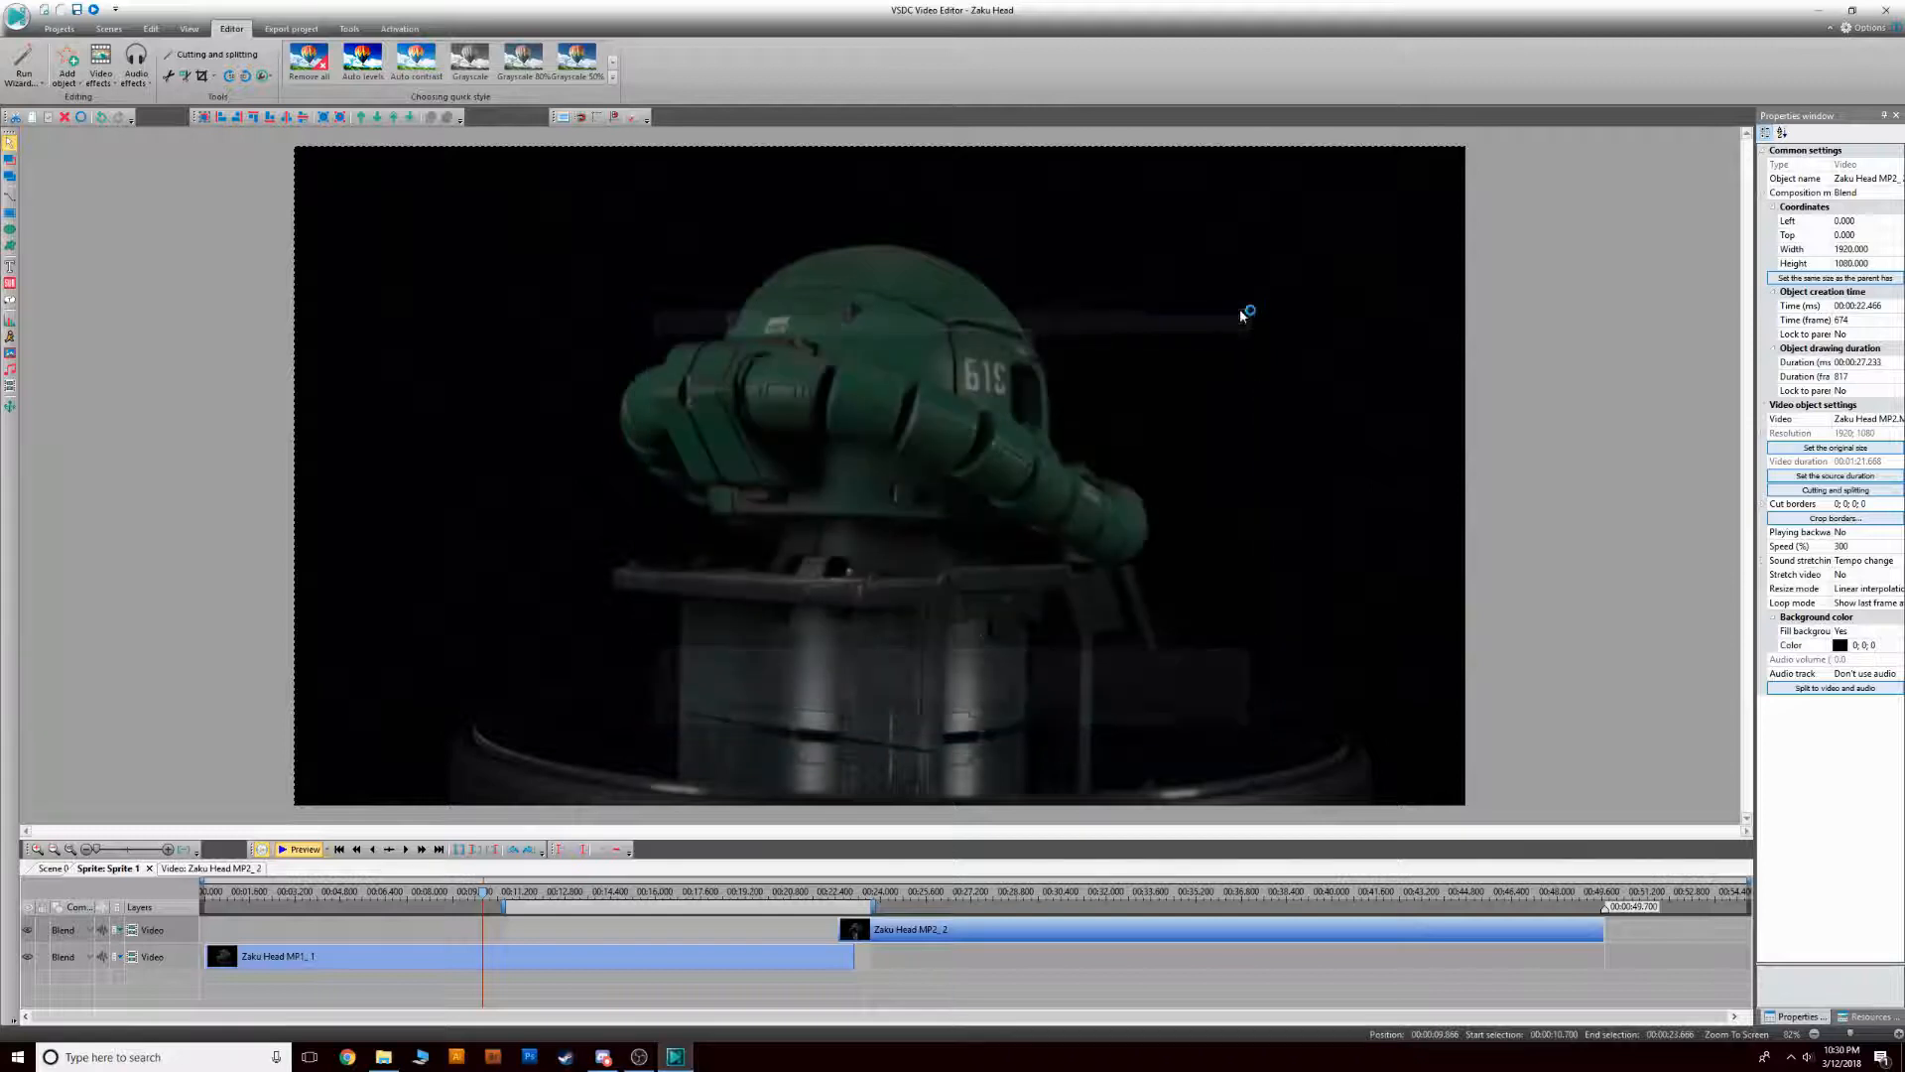
left_click(757, 937)
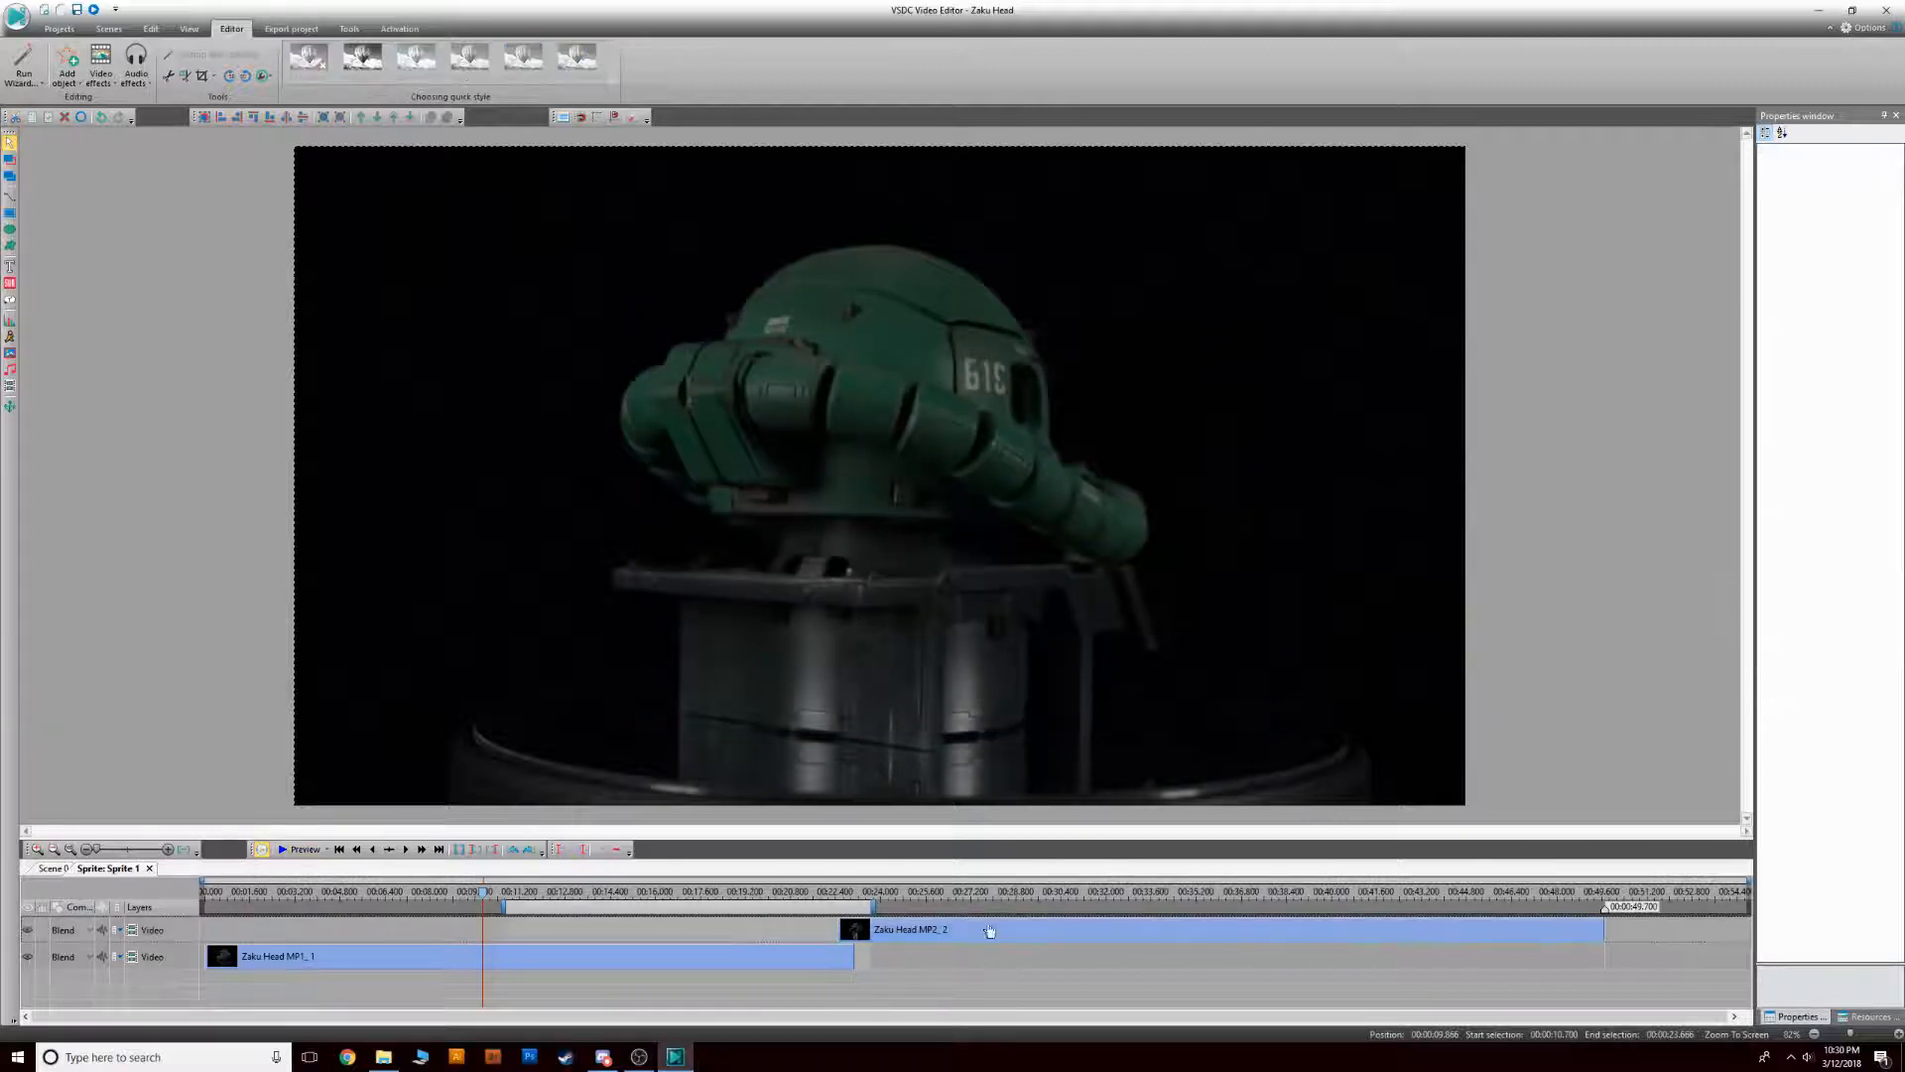
Open the Zaku Head MP2 clip for cutting and splitting and play it to about 5.5 s
left_click(988, 929)
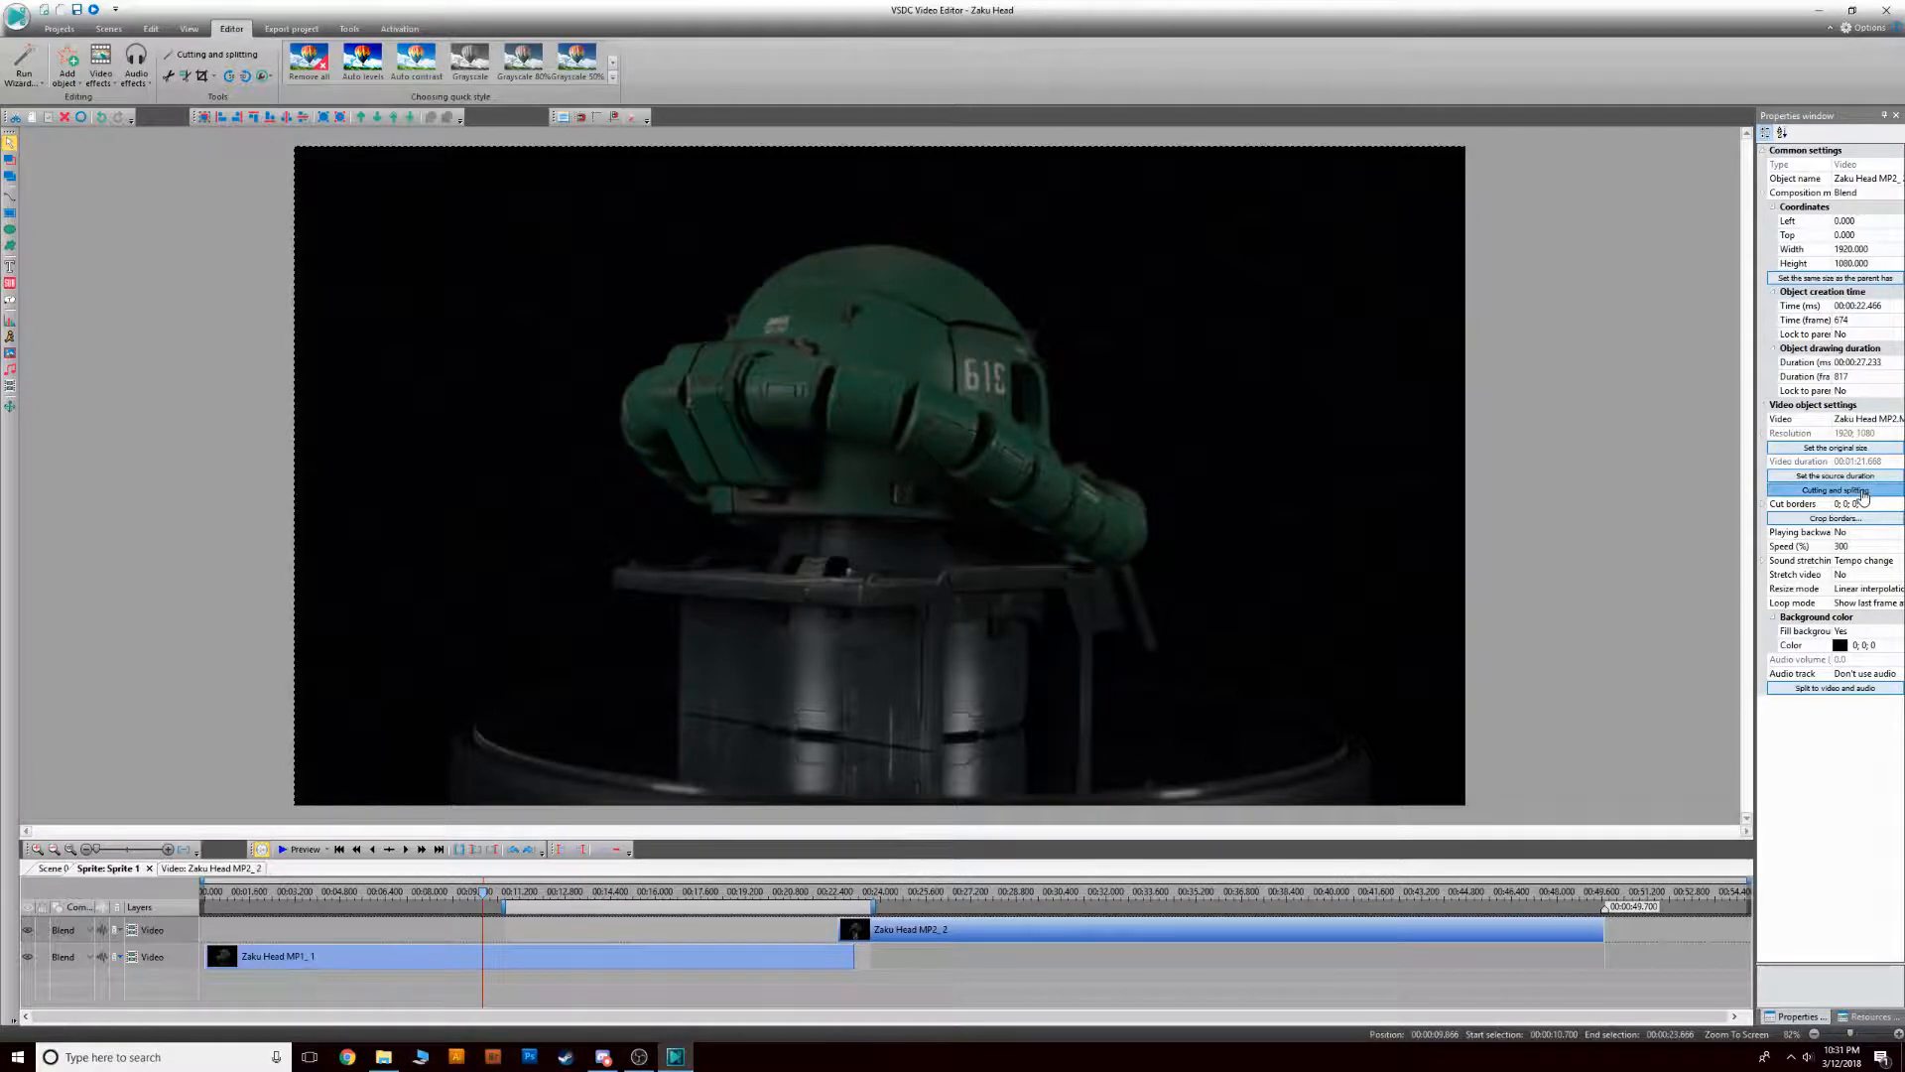
left_click(1864, 491)
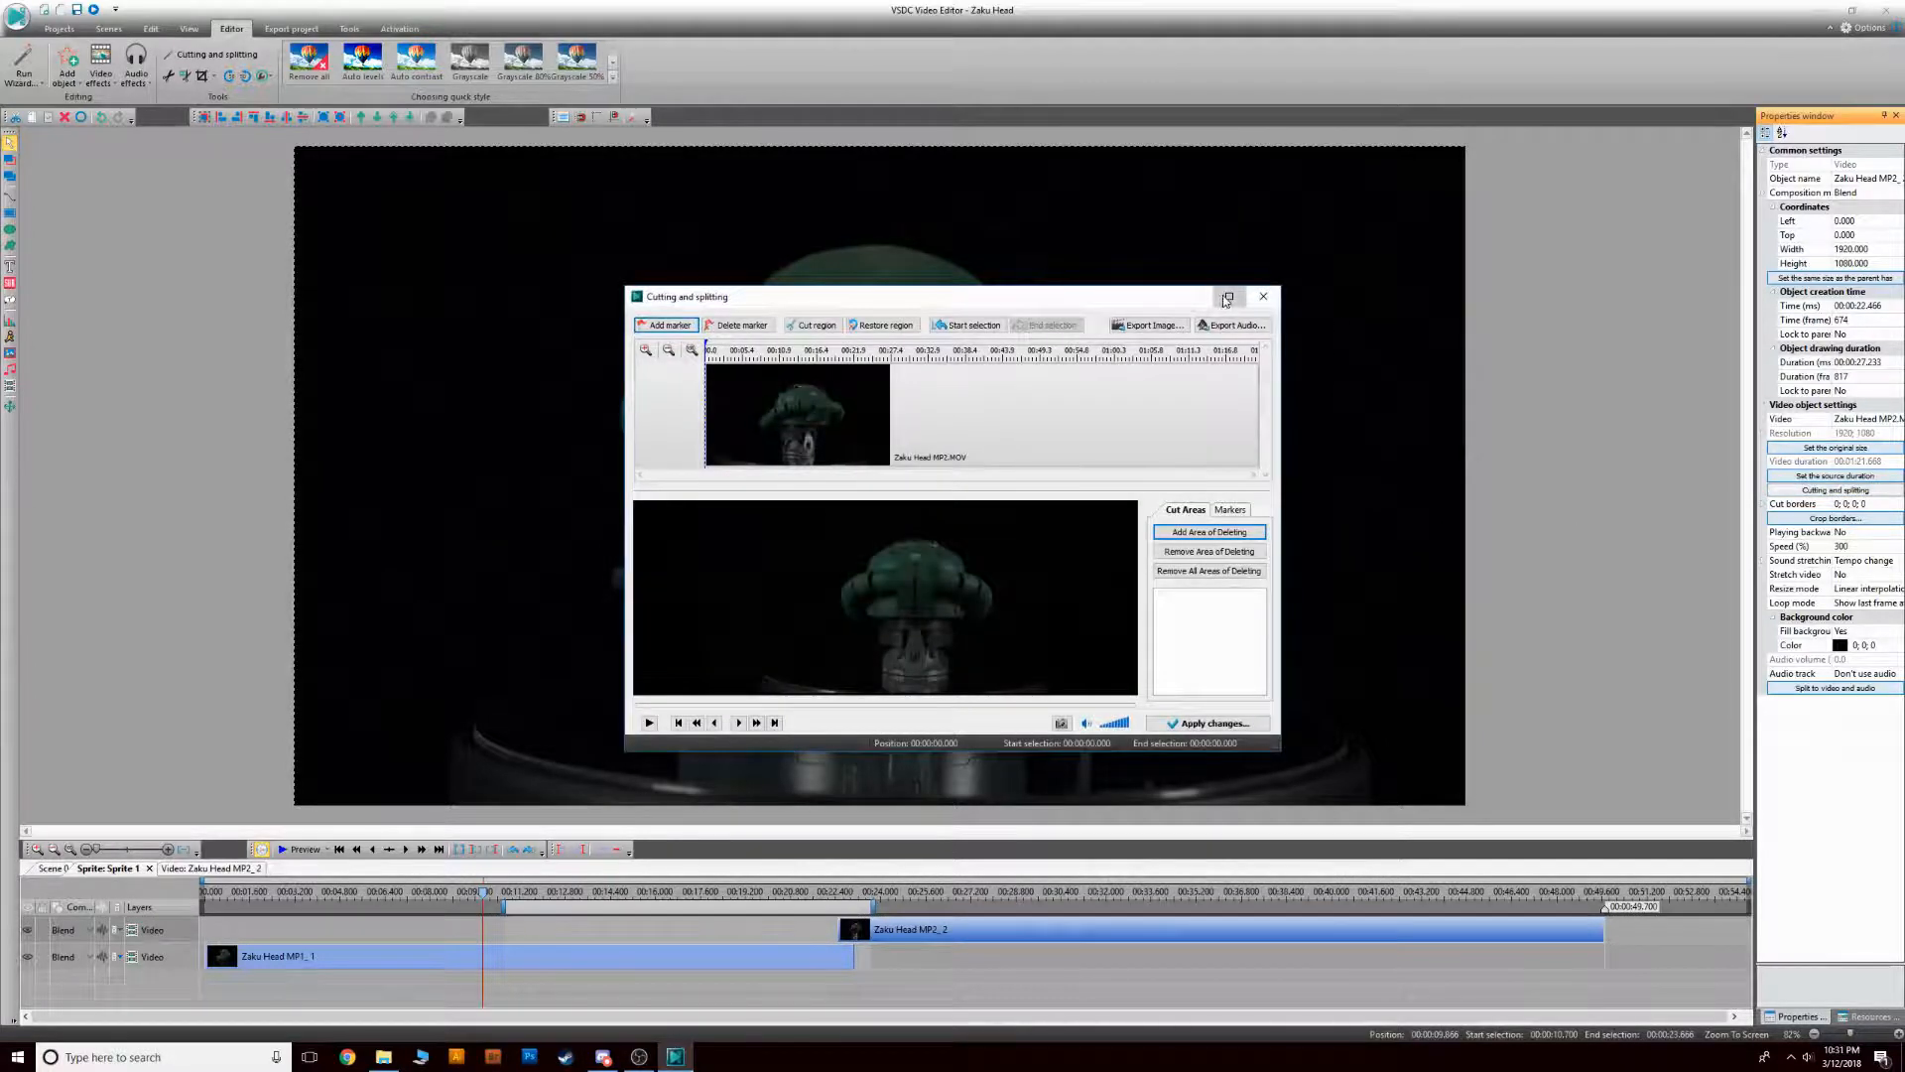
left_click(1228, 297)
left_click(23, 1015)
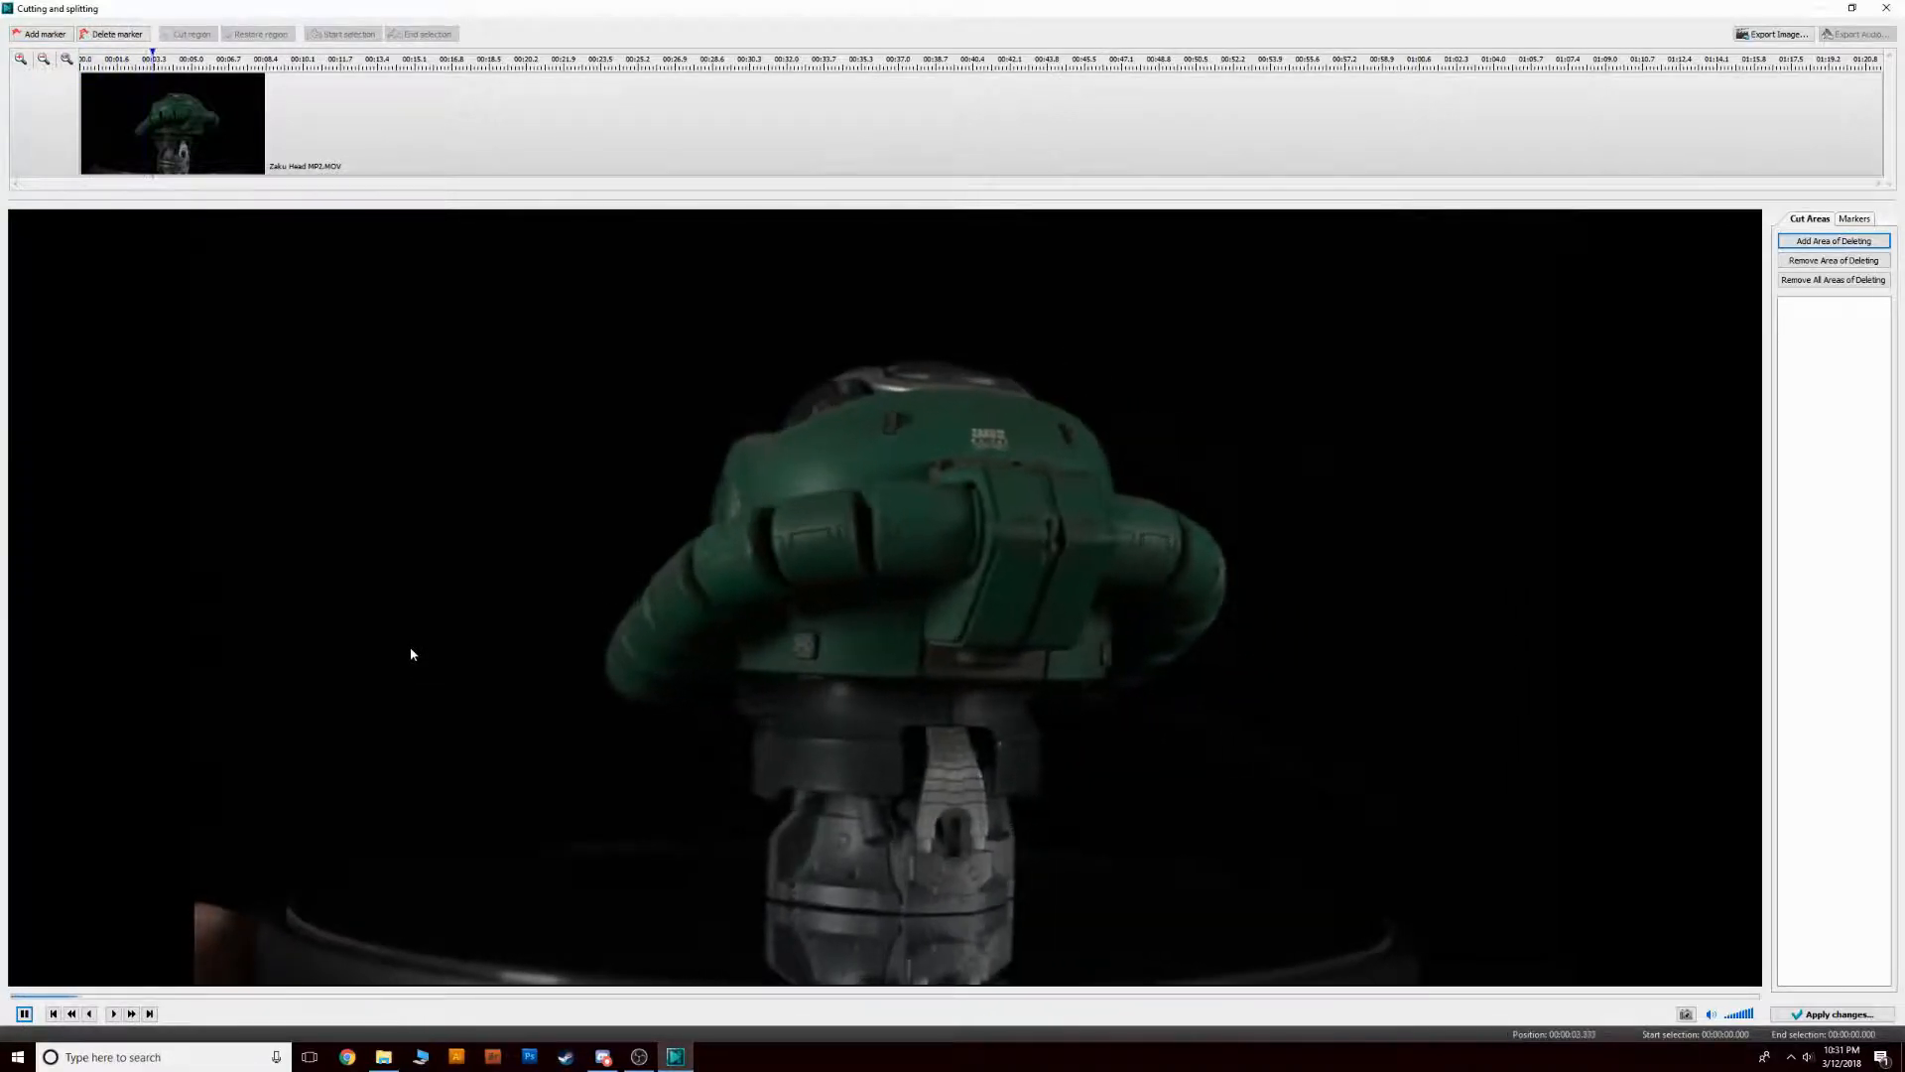
left_click(23, 1015)
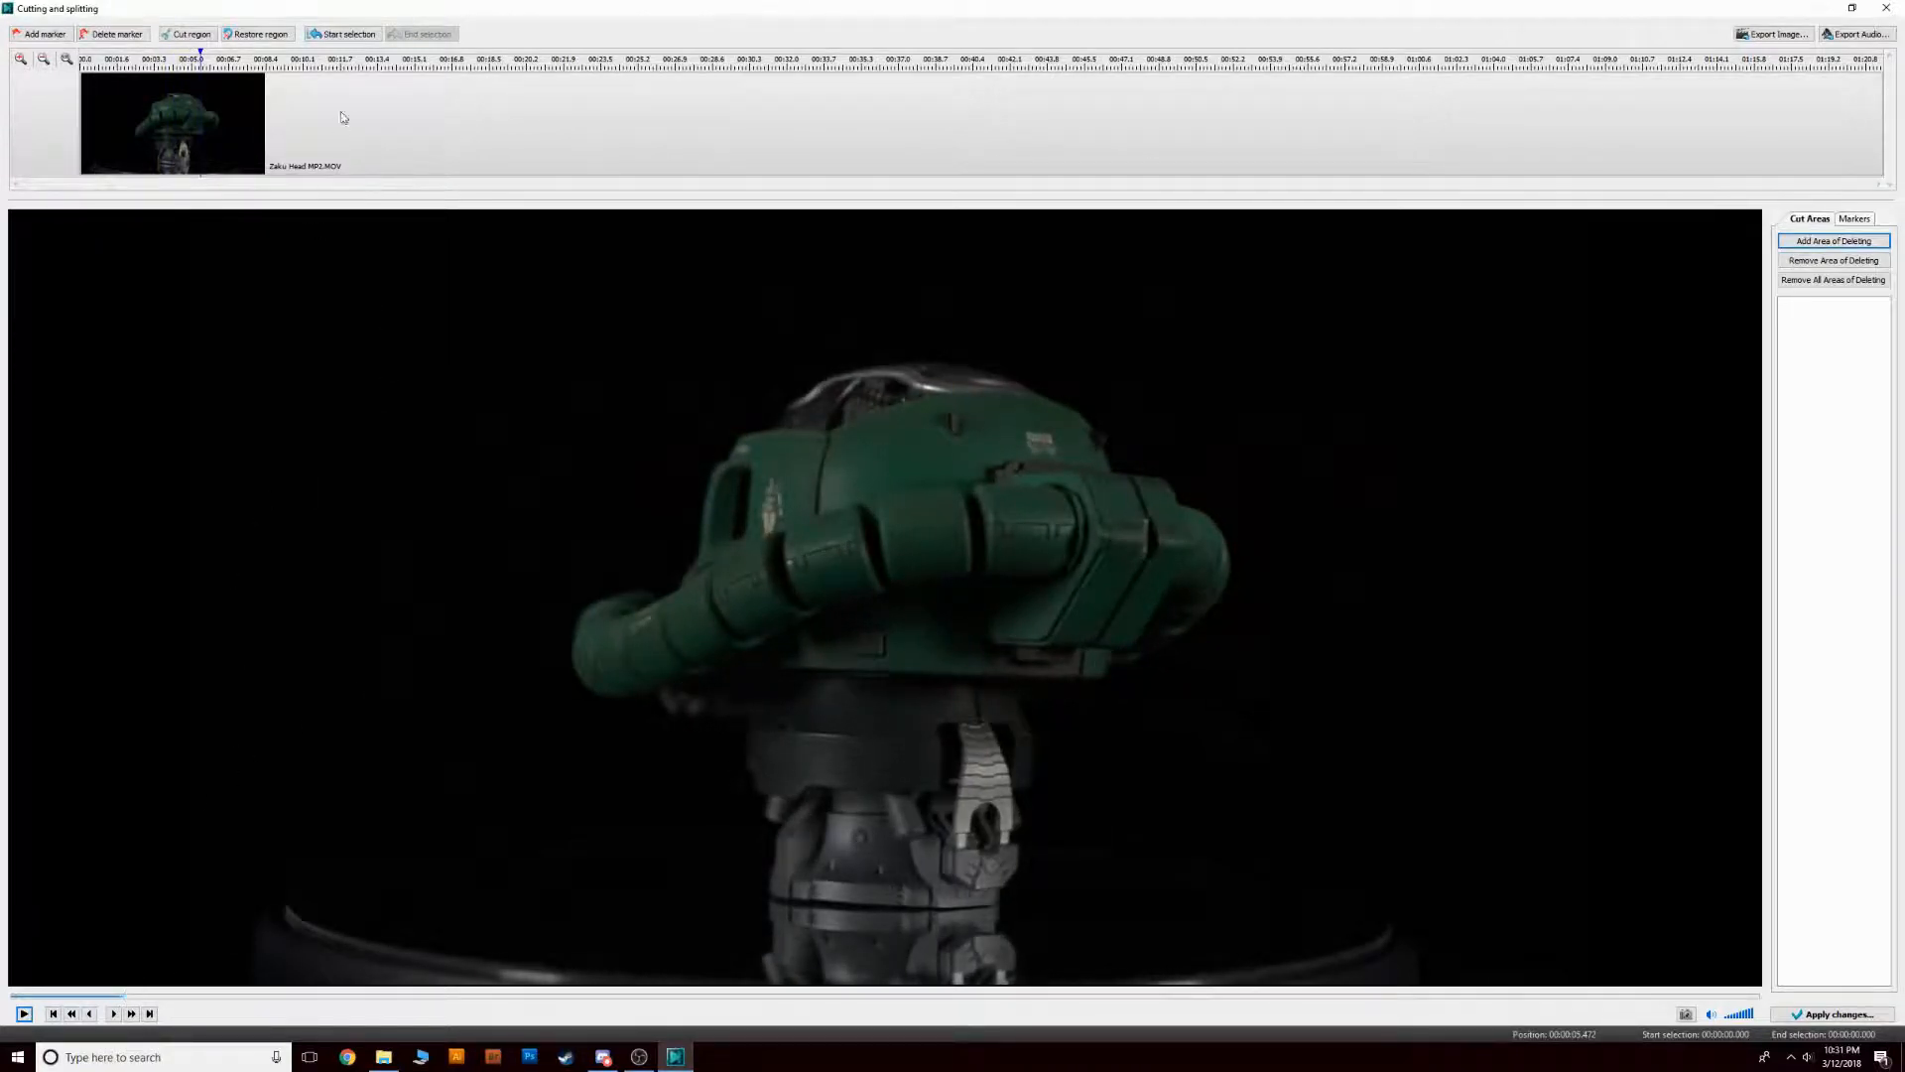
Select the footage from the clip's beginning to 5.472 s and cut that region
left_click(367, 36)
left_click_drag(127, 997, 12, 997)
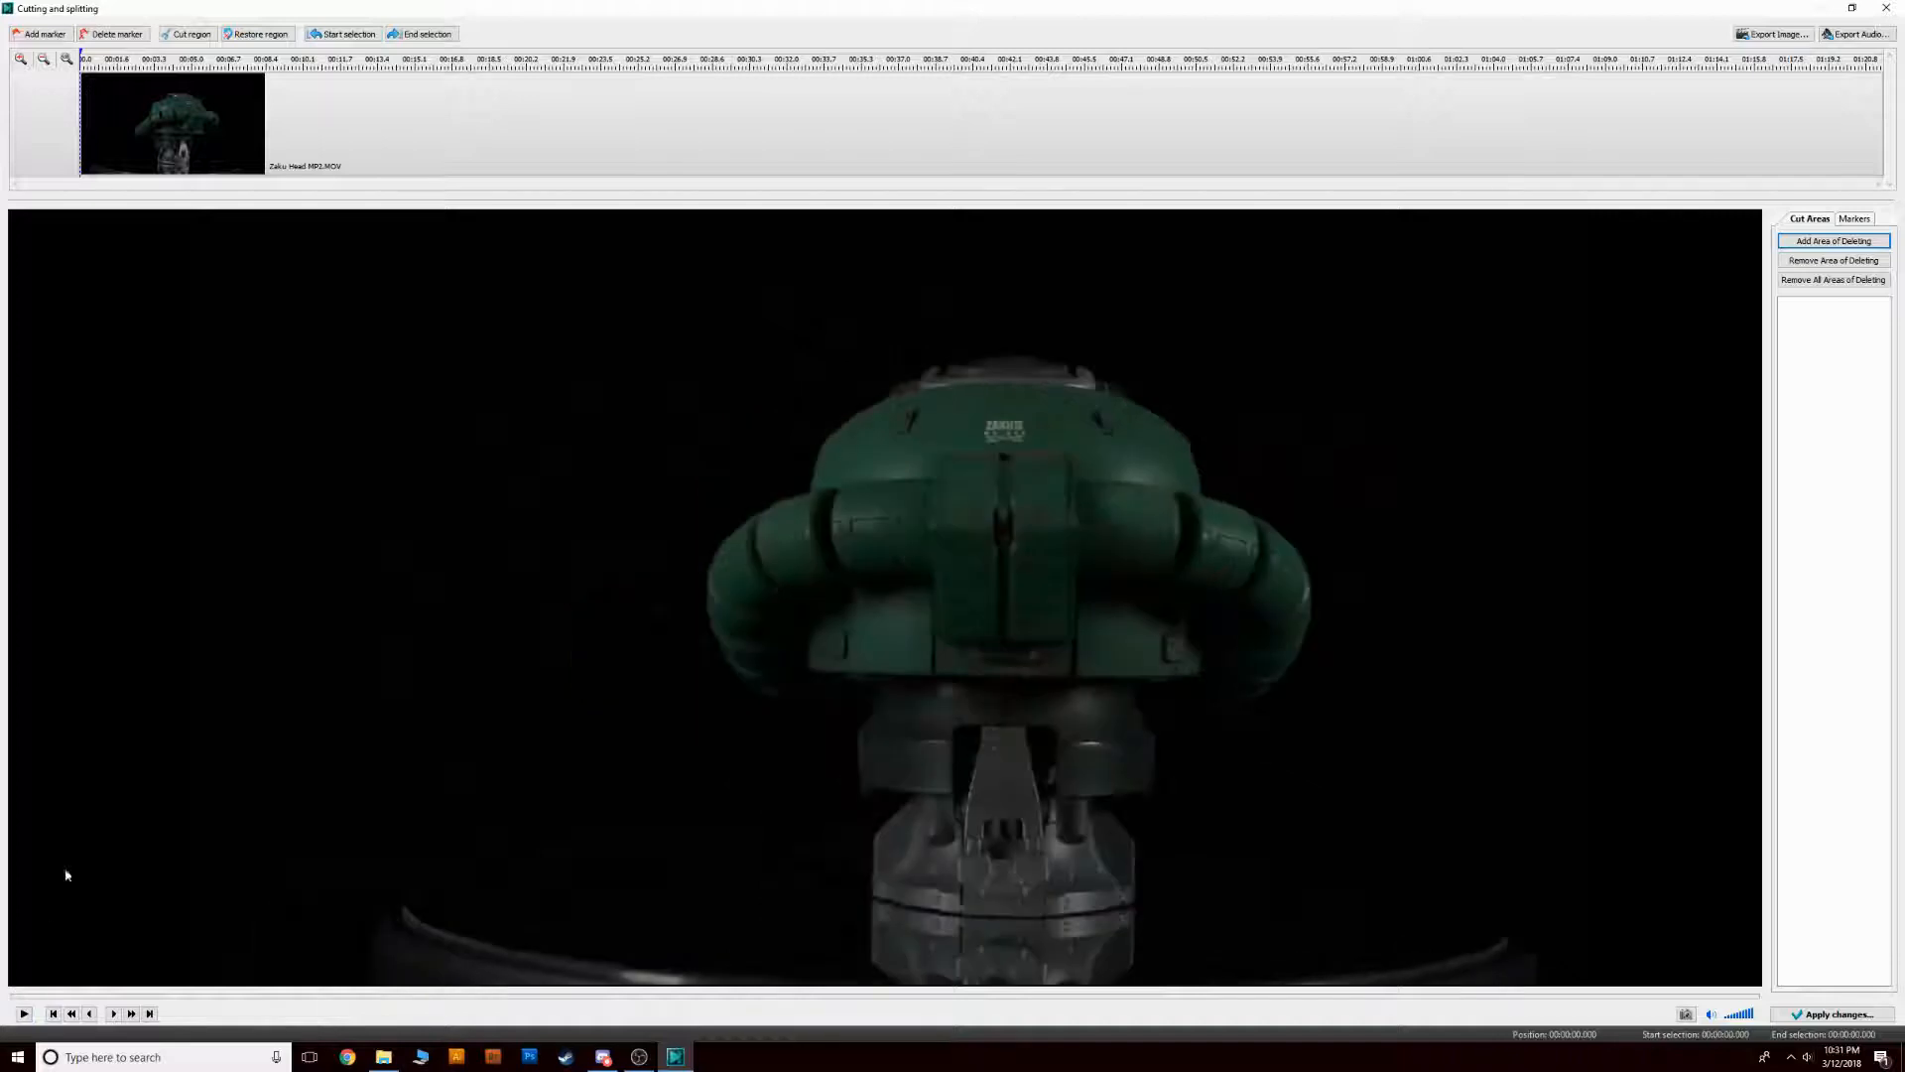
left_click(425, 35)
left_click(186, 35)
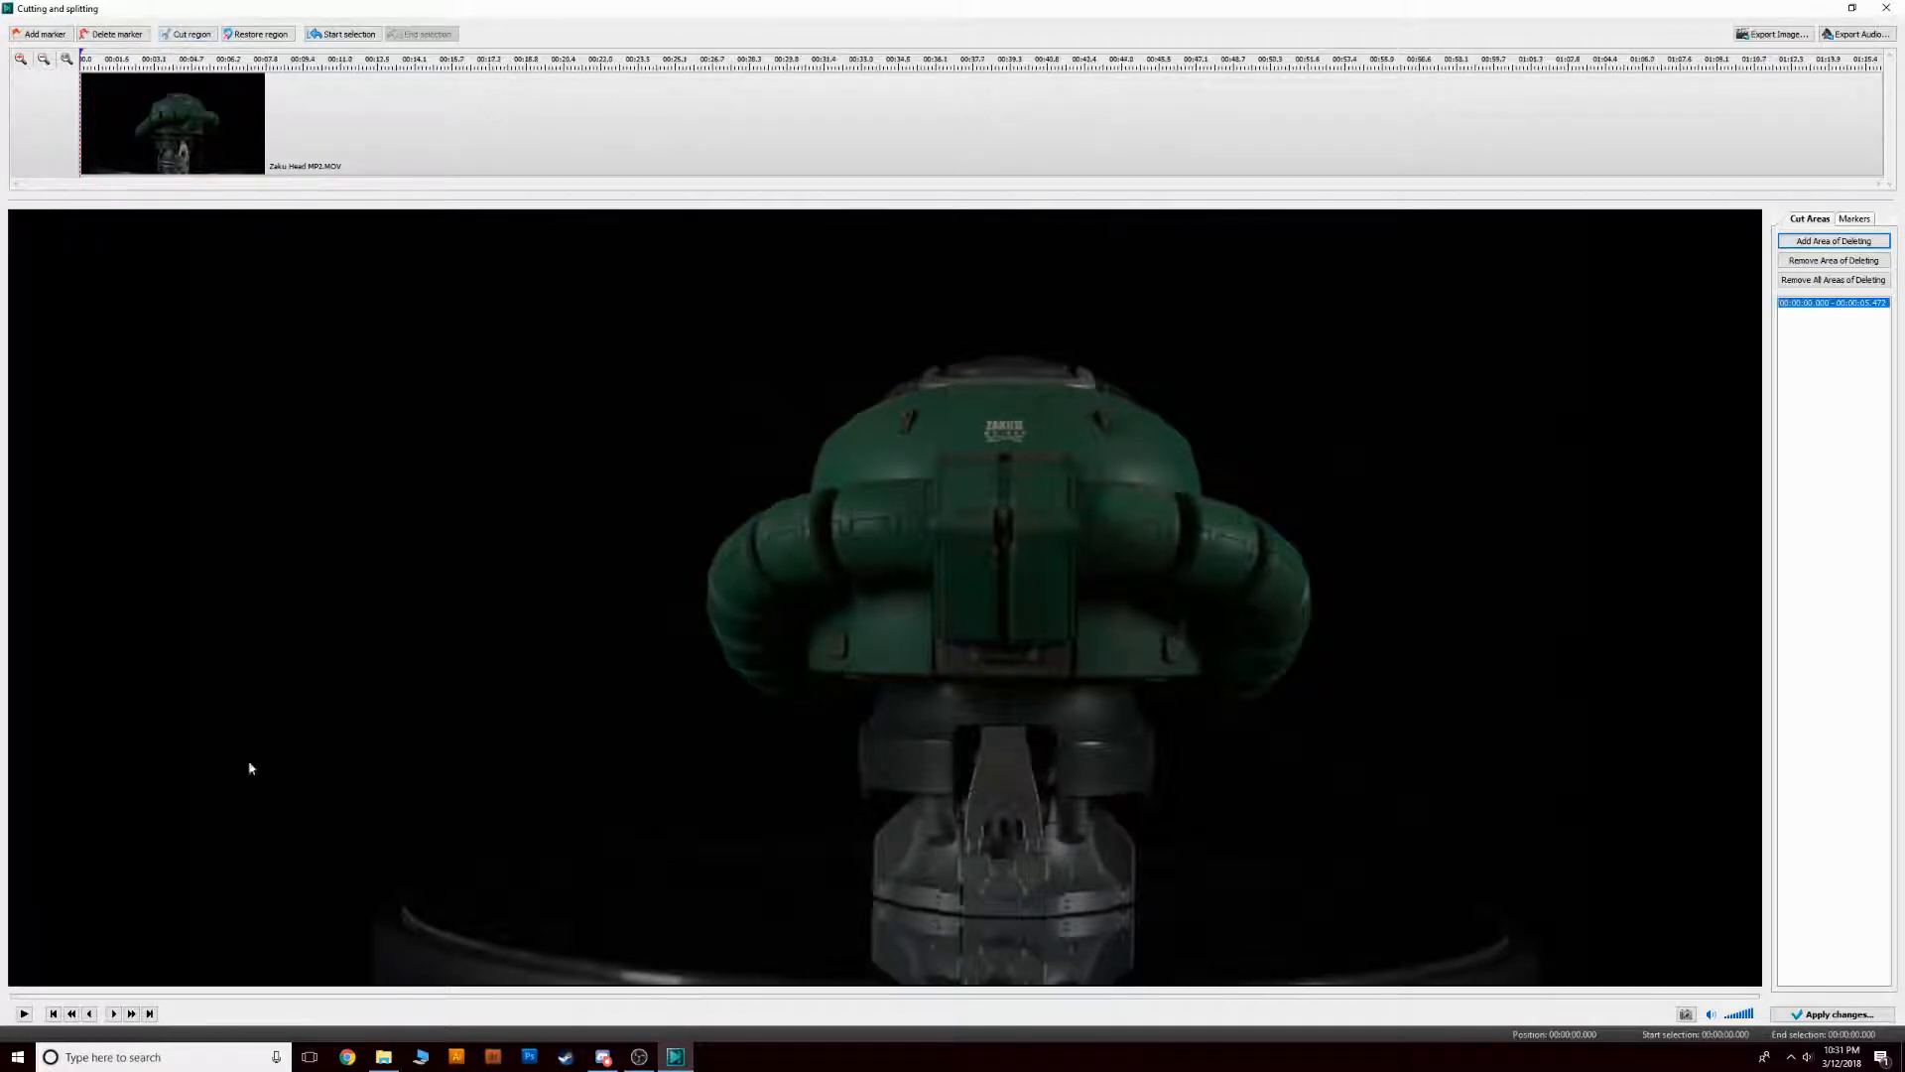
Play back the cut, apply the changes and update the Zaku Head MP2 clip's duration to match
left_click(24, 1014)
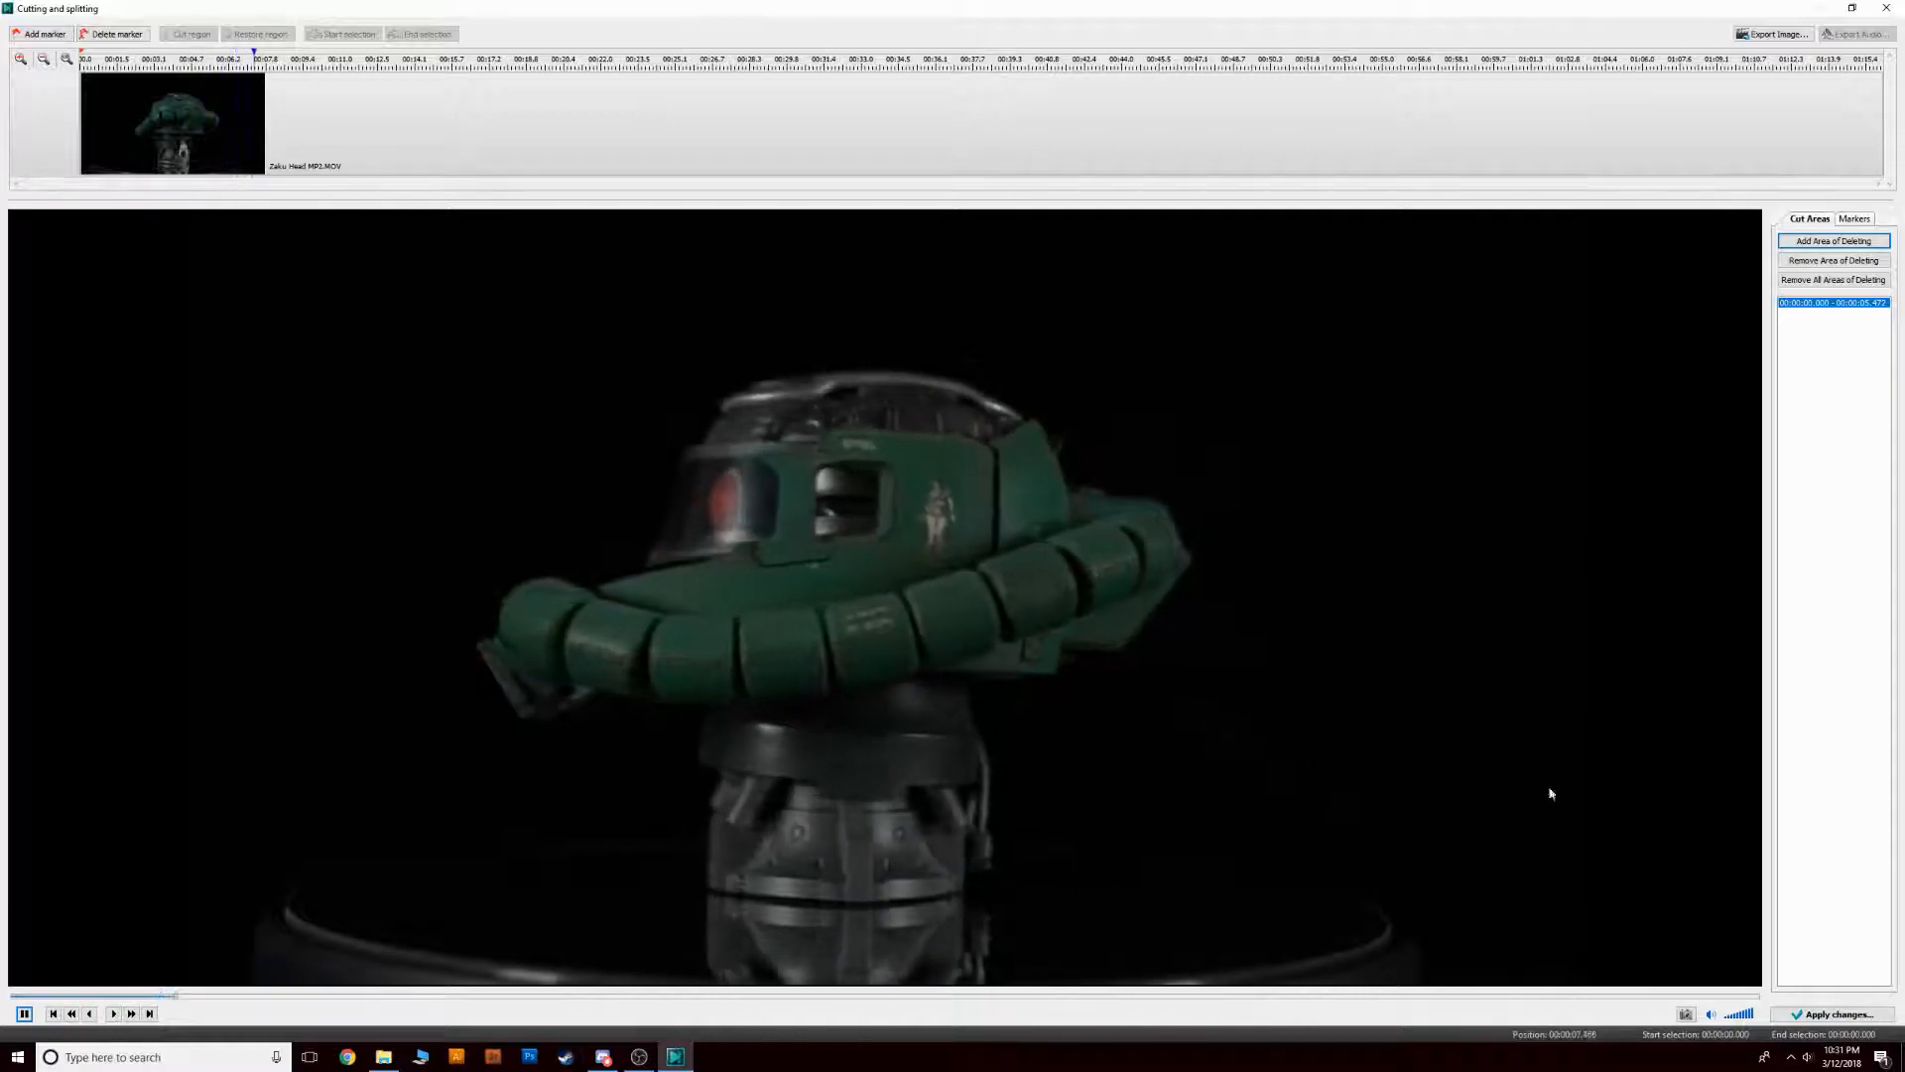
left_click(1856, 1016)
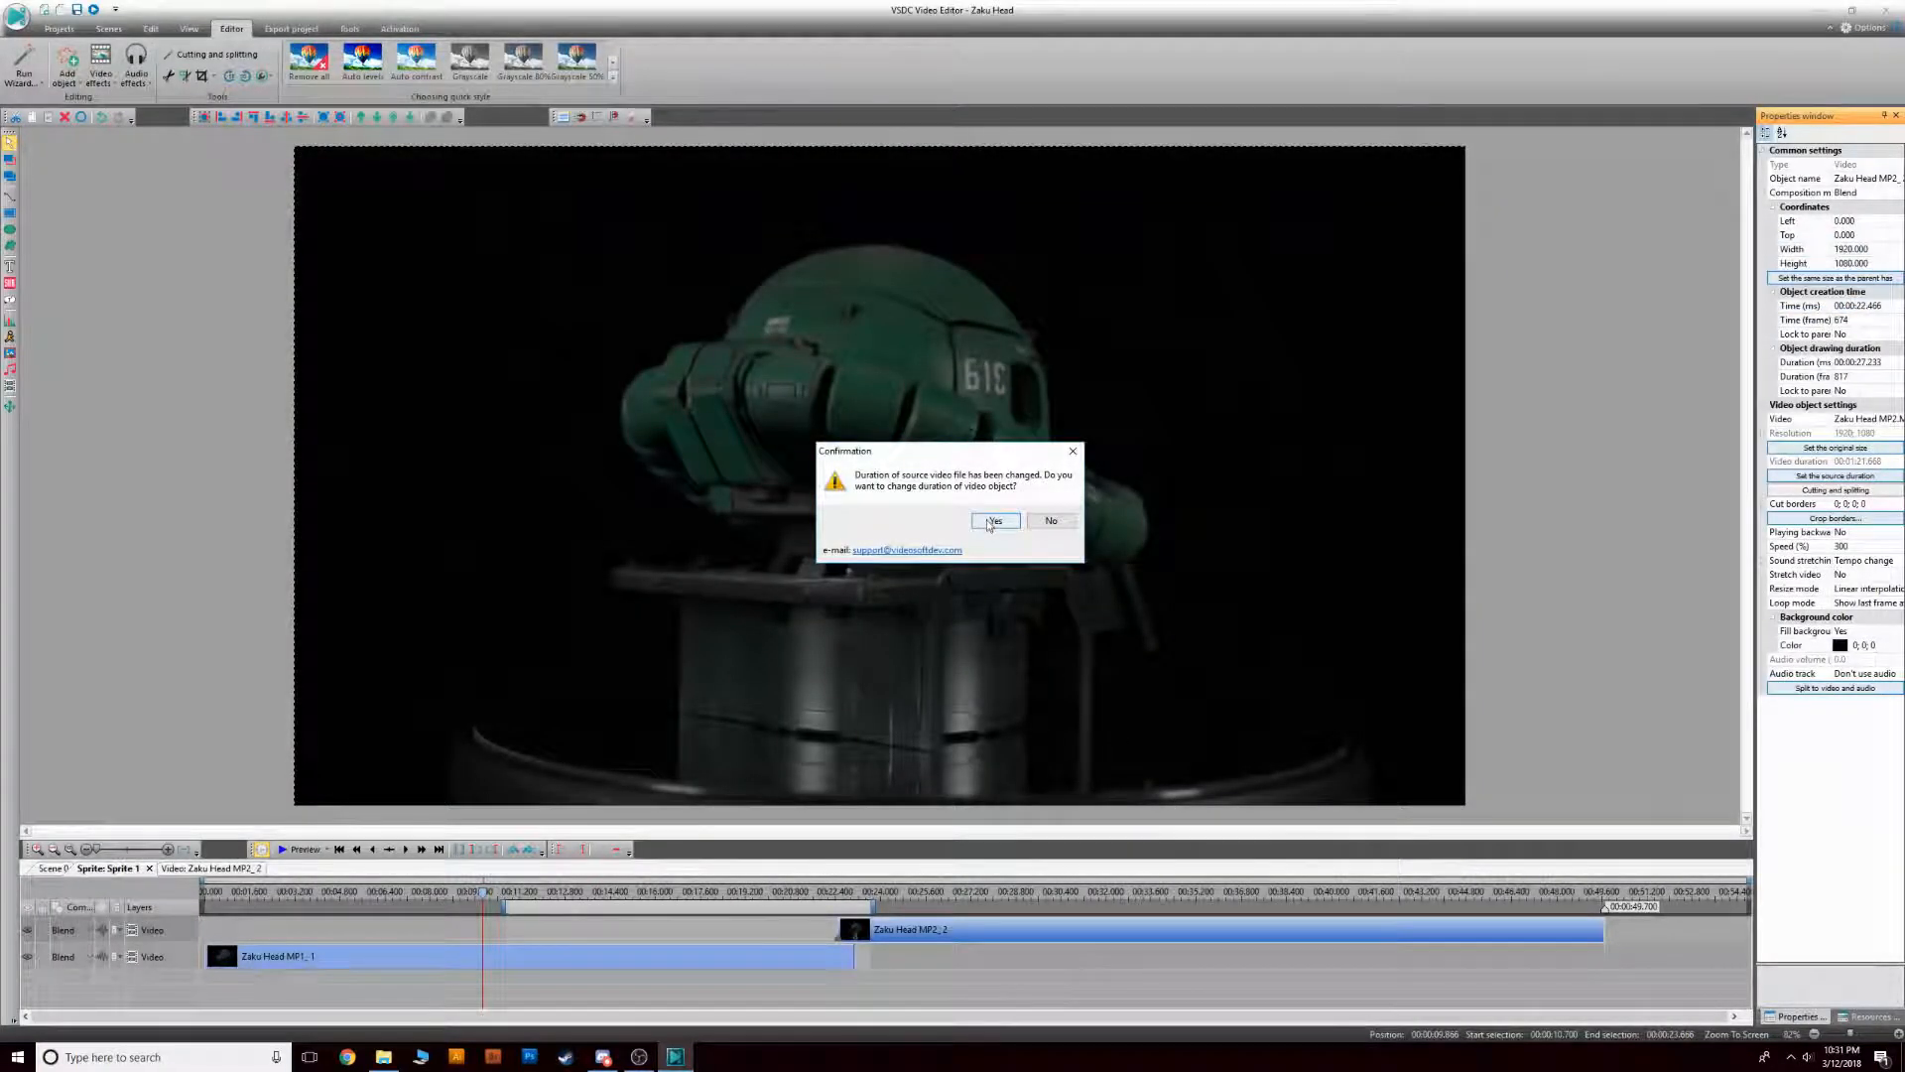
left_click(994, 521)
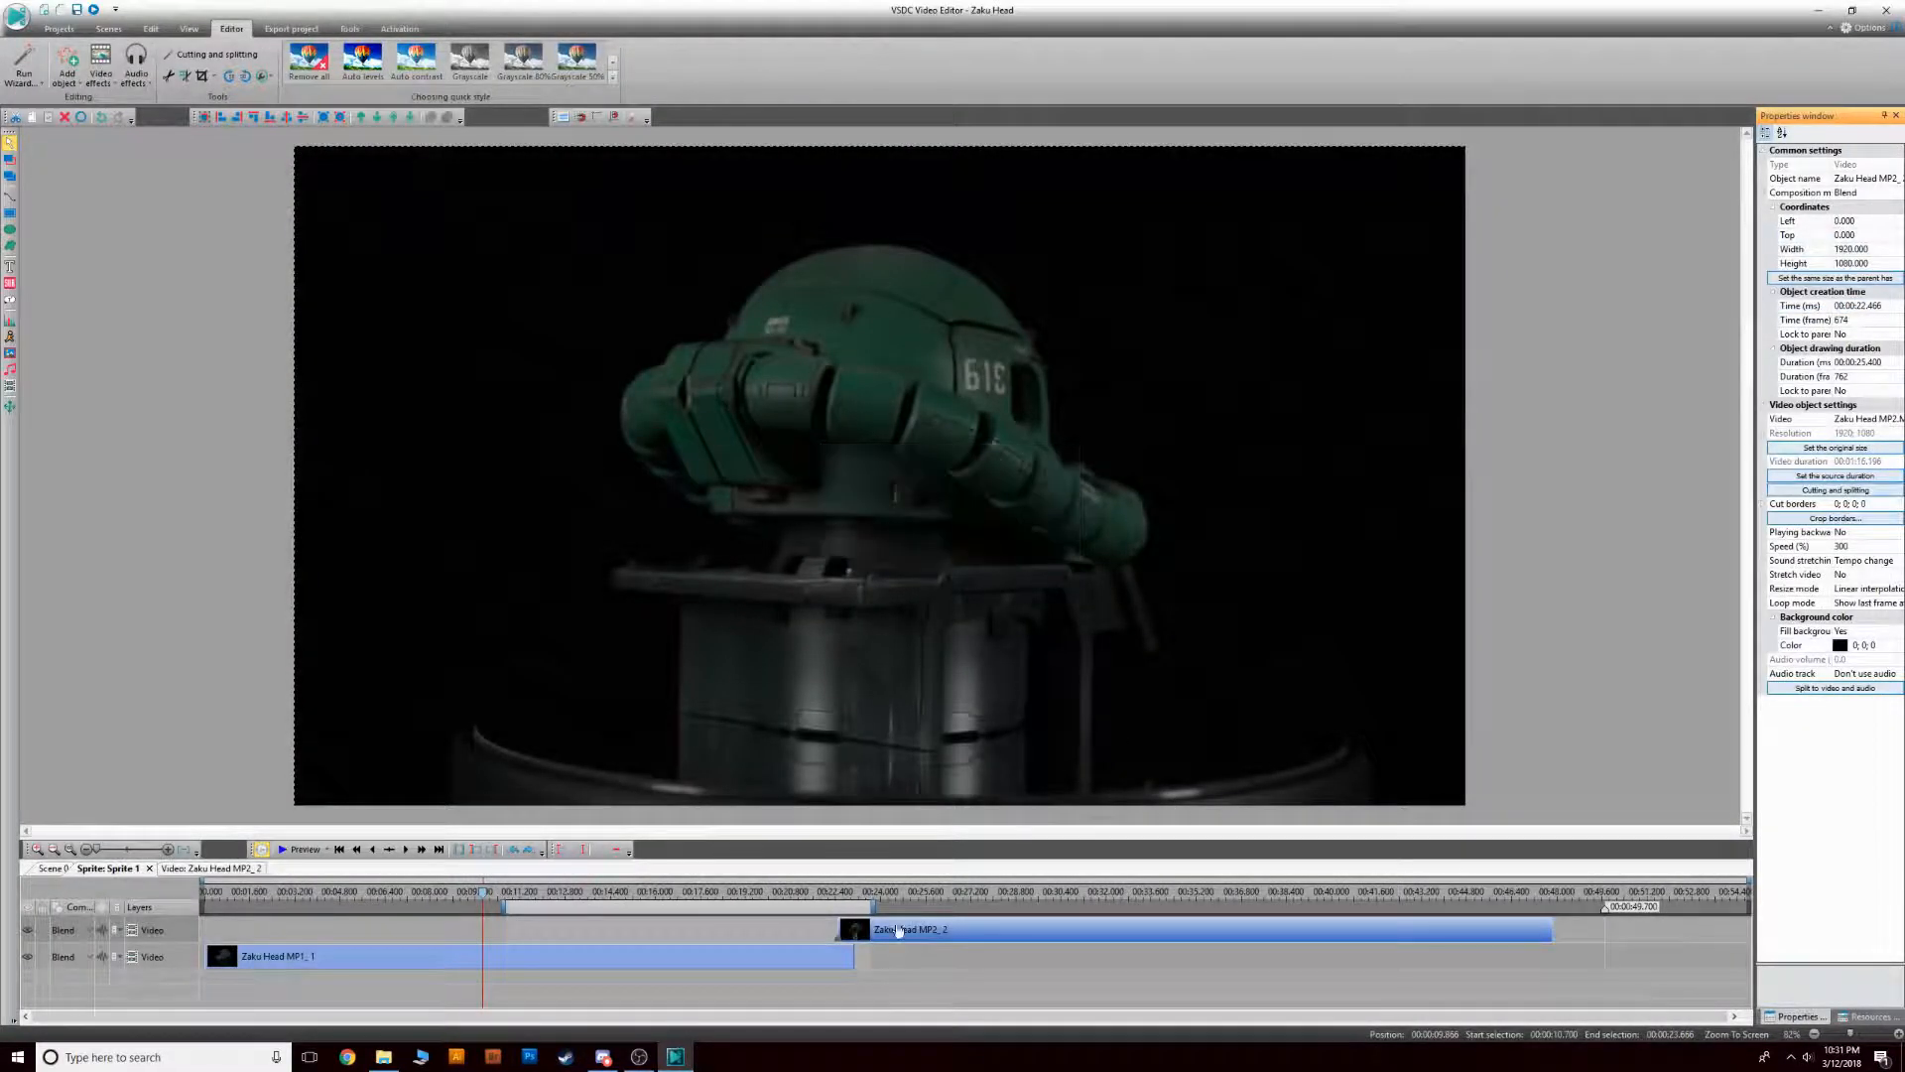
Shorten the sprite to the end of the trimmed Zaku Head MP2 clip and preview the transition between the clips
left_click(1119, 966)
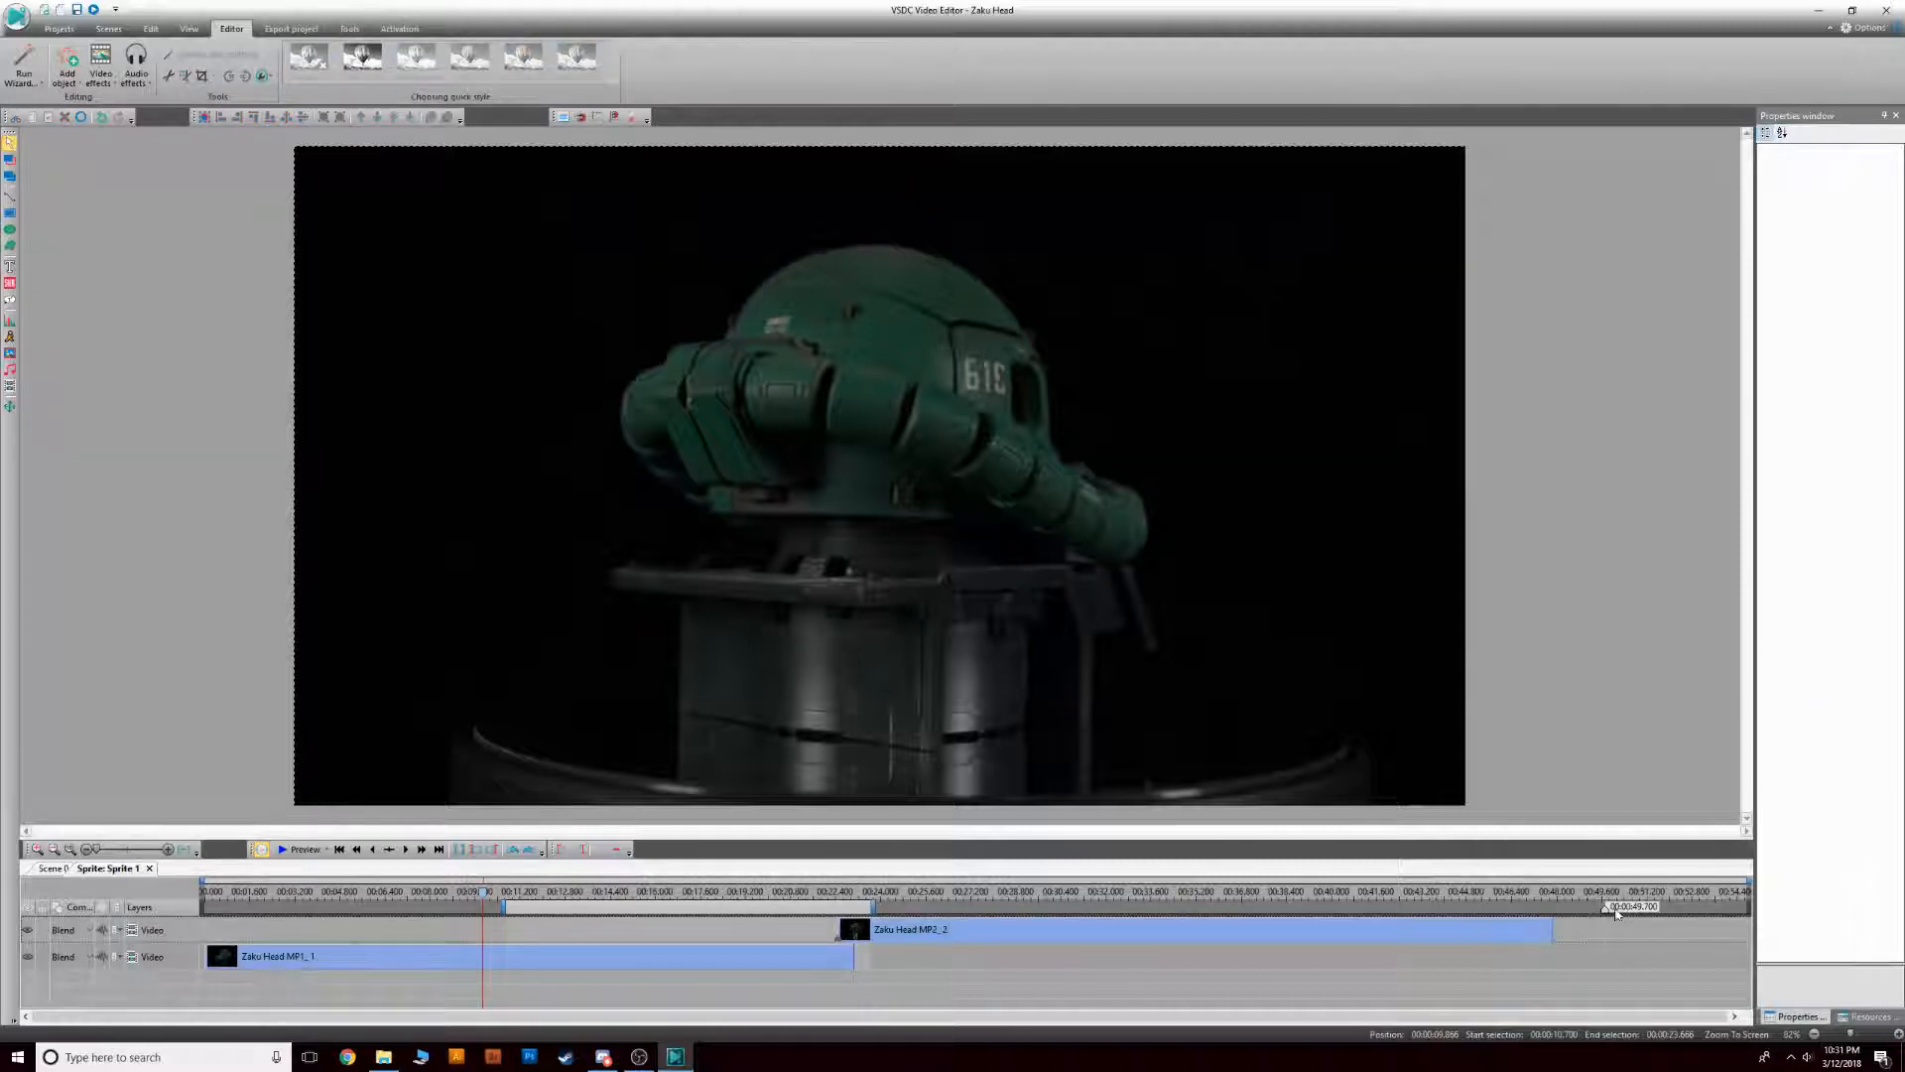
left_click_drag(1607, 914, 1554, 927)
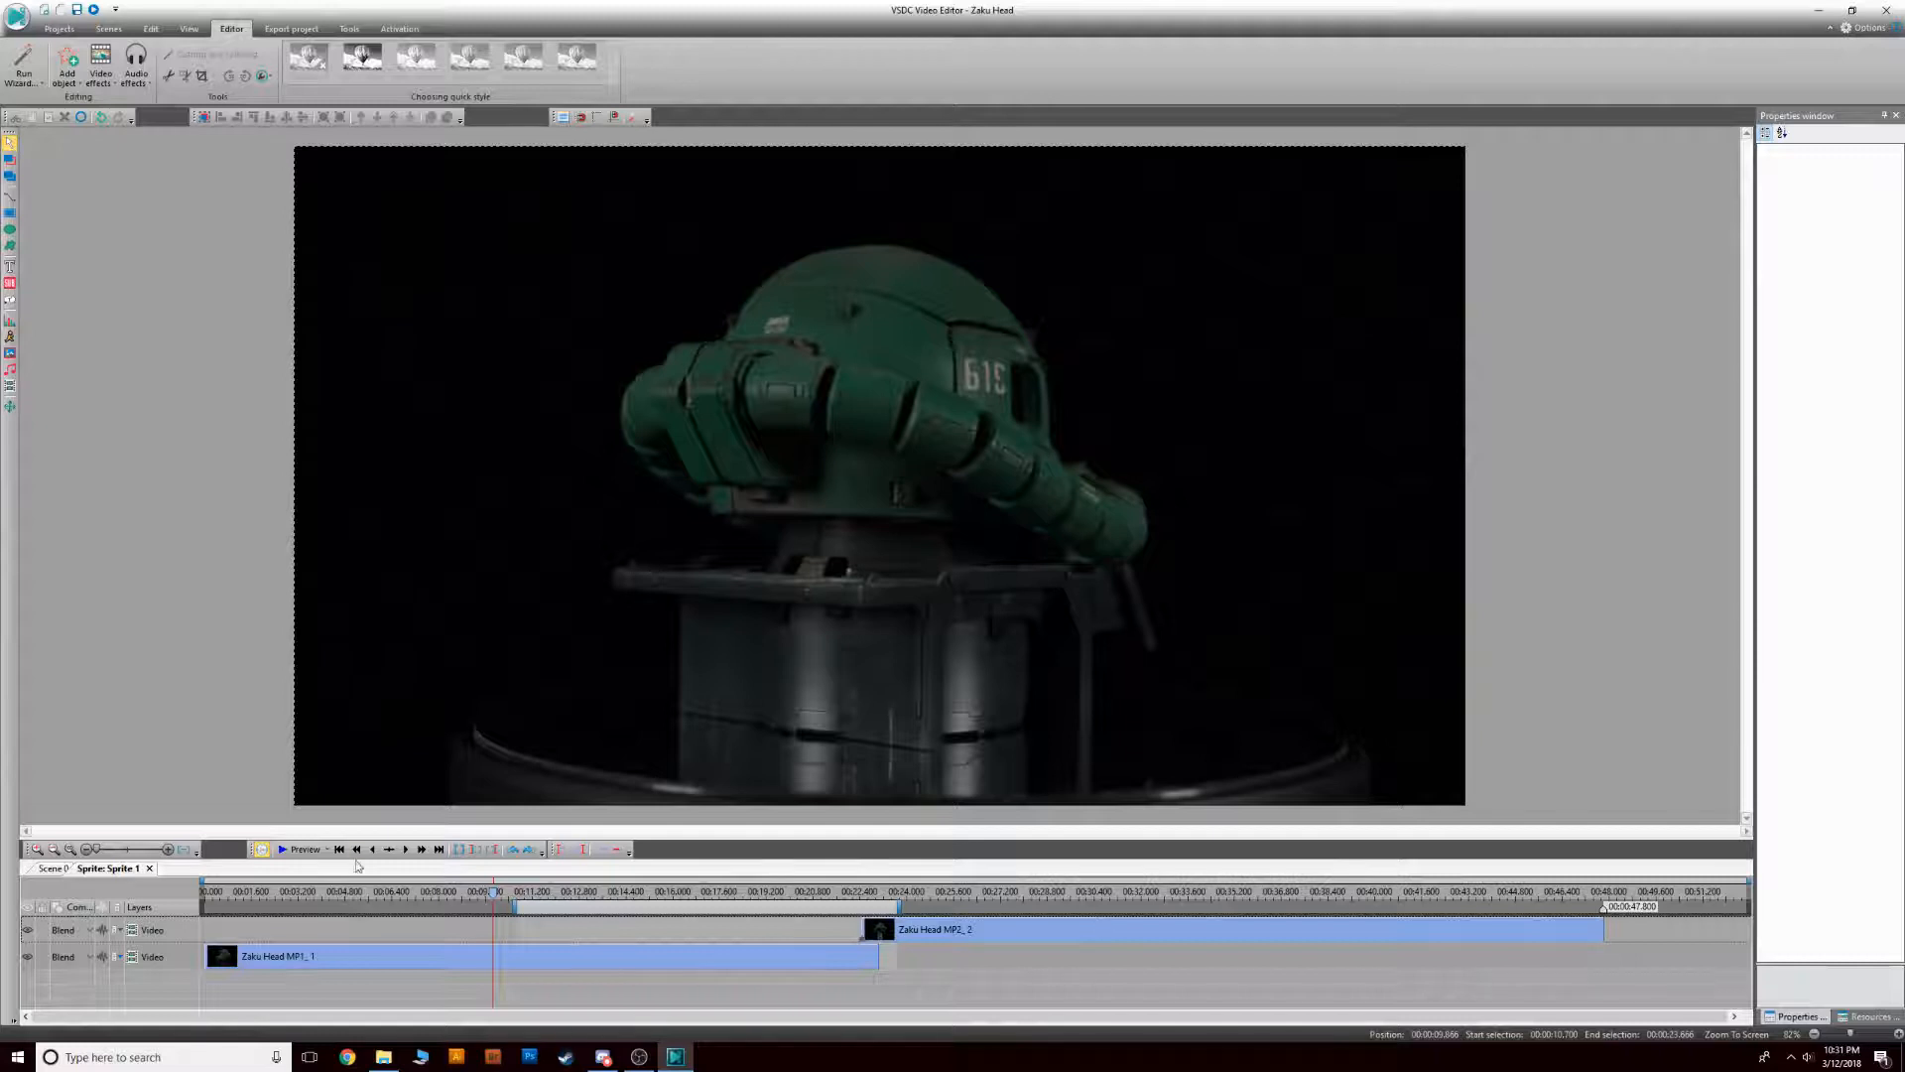
left_click(303, 850)
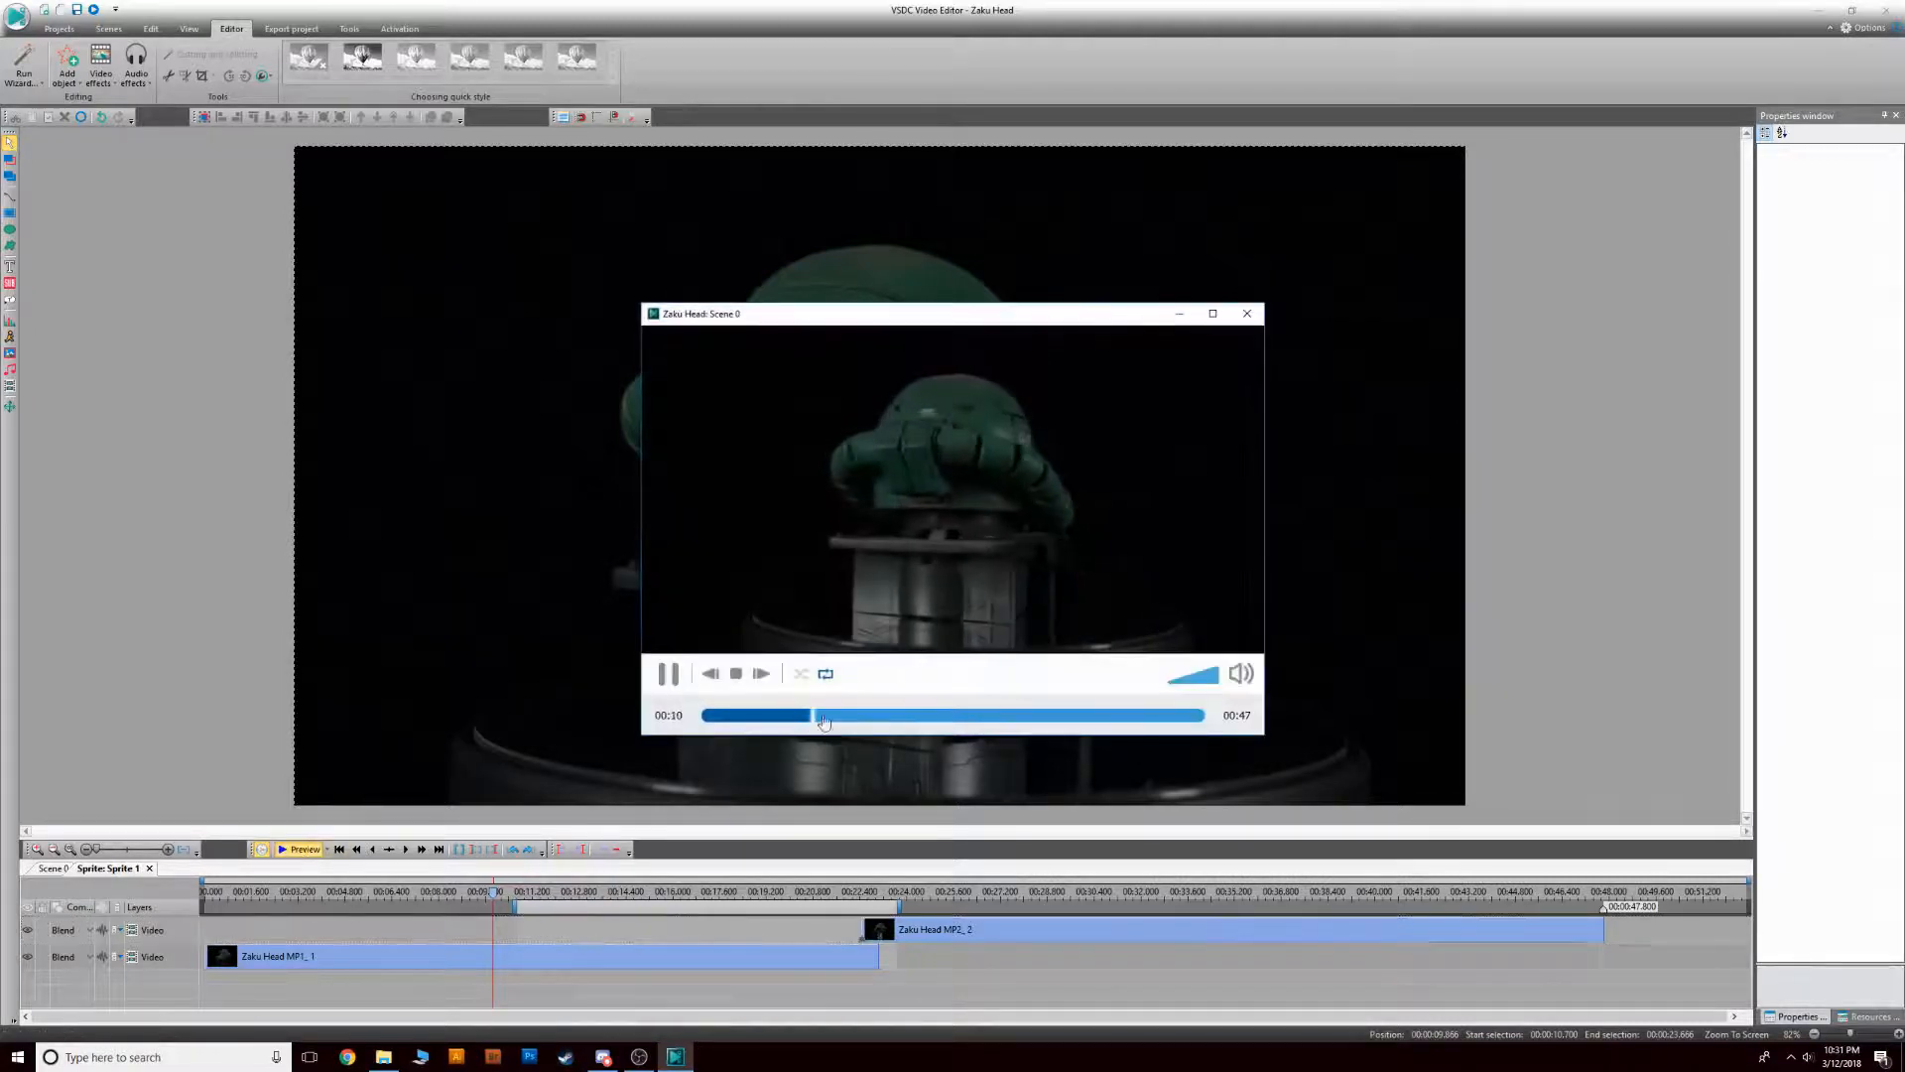
left_click(887, 716)
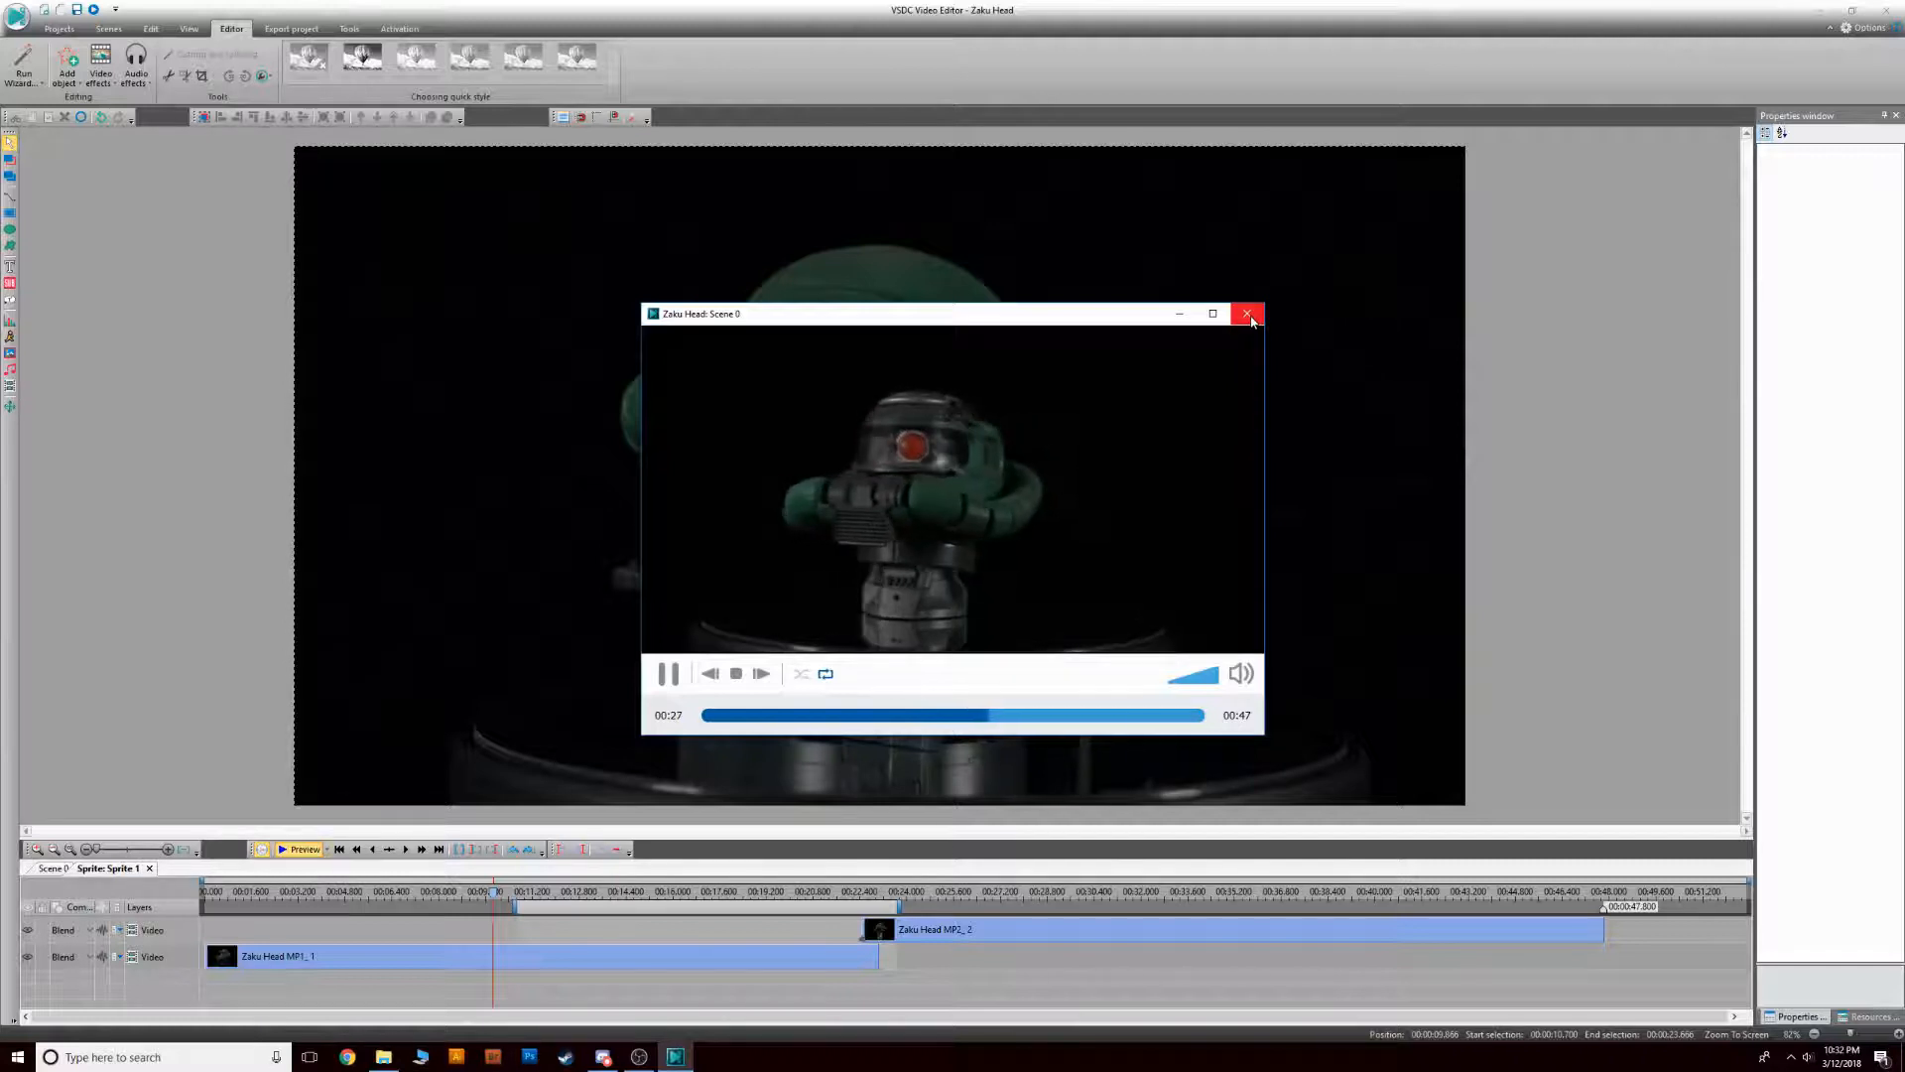
Return from the sprite to the main scene and preview the scene from its beginning
left_click(1248, 316)
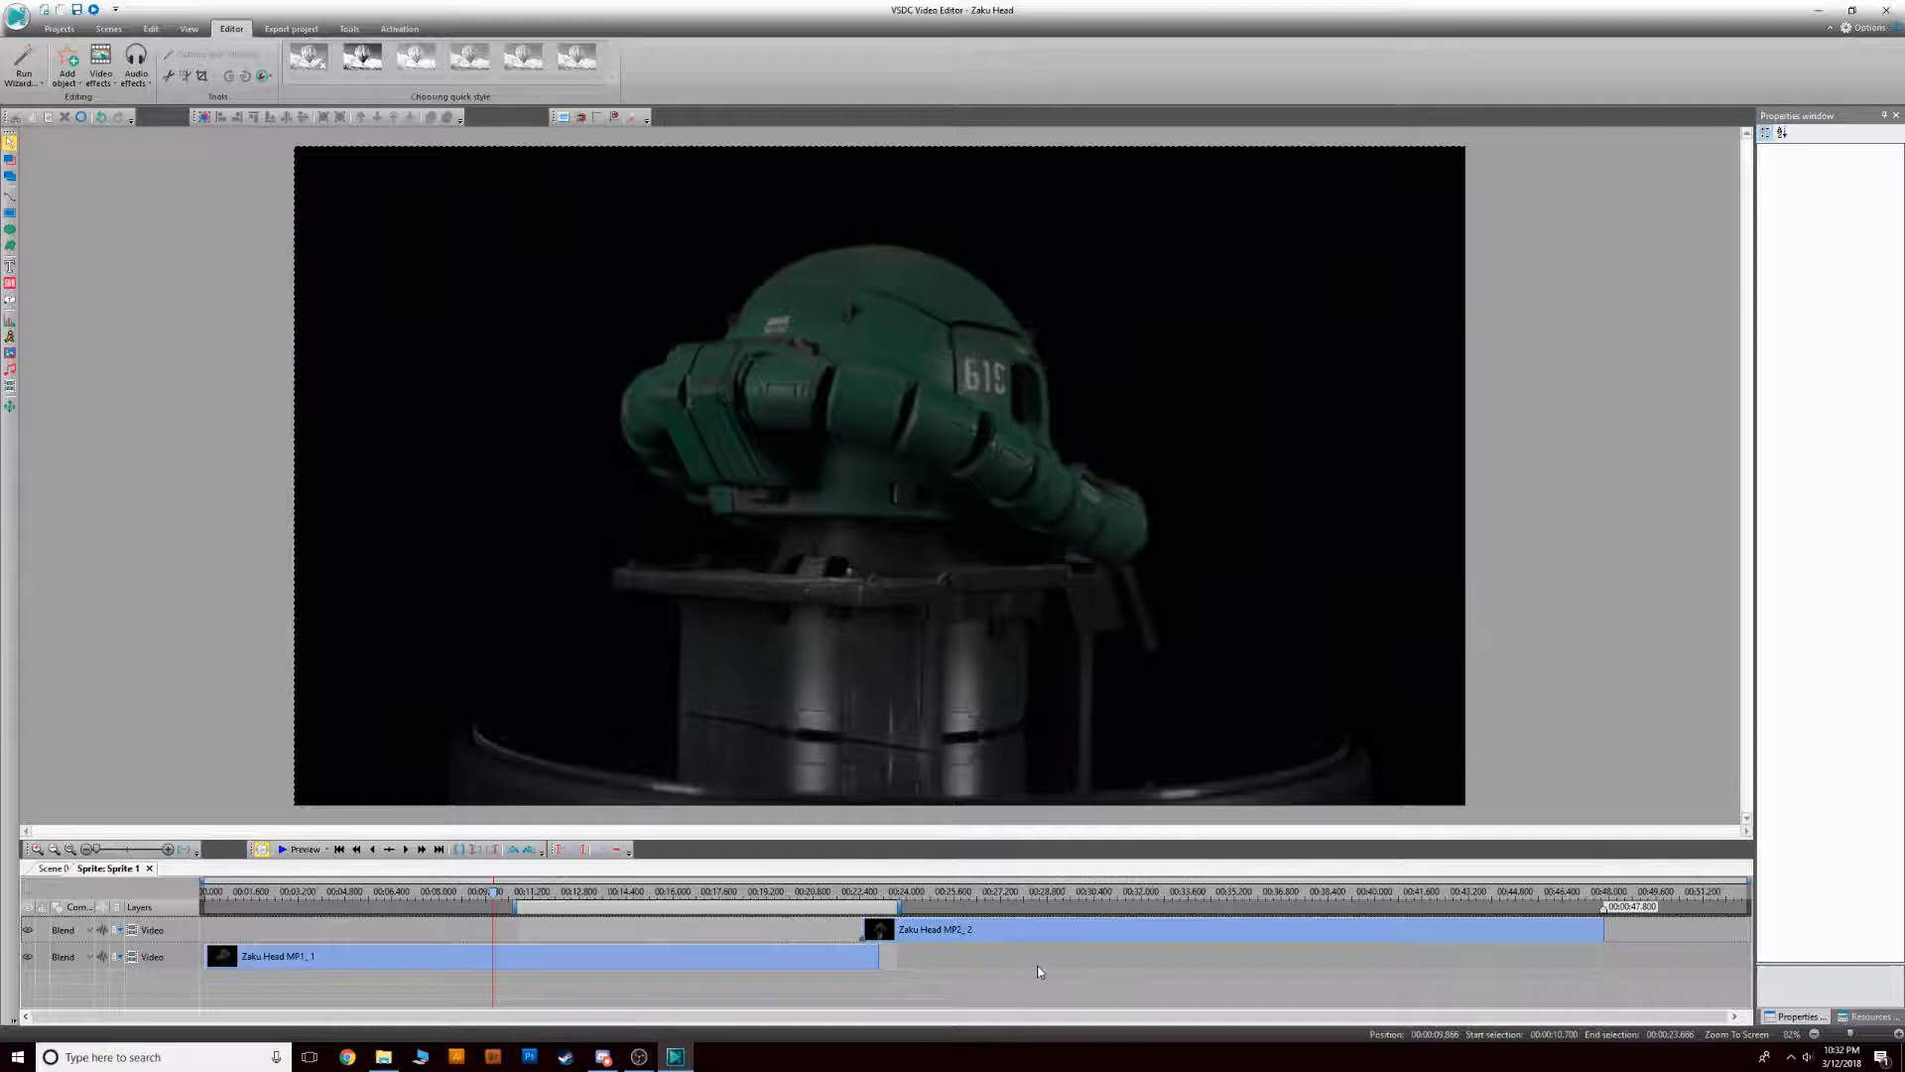
left_click(149, 870)
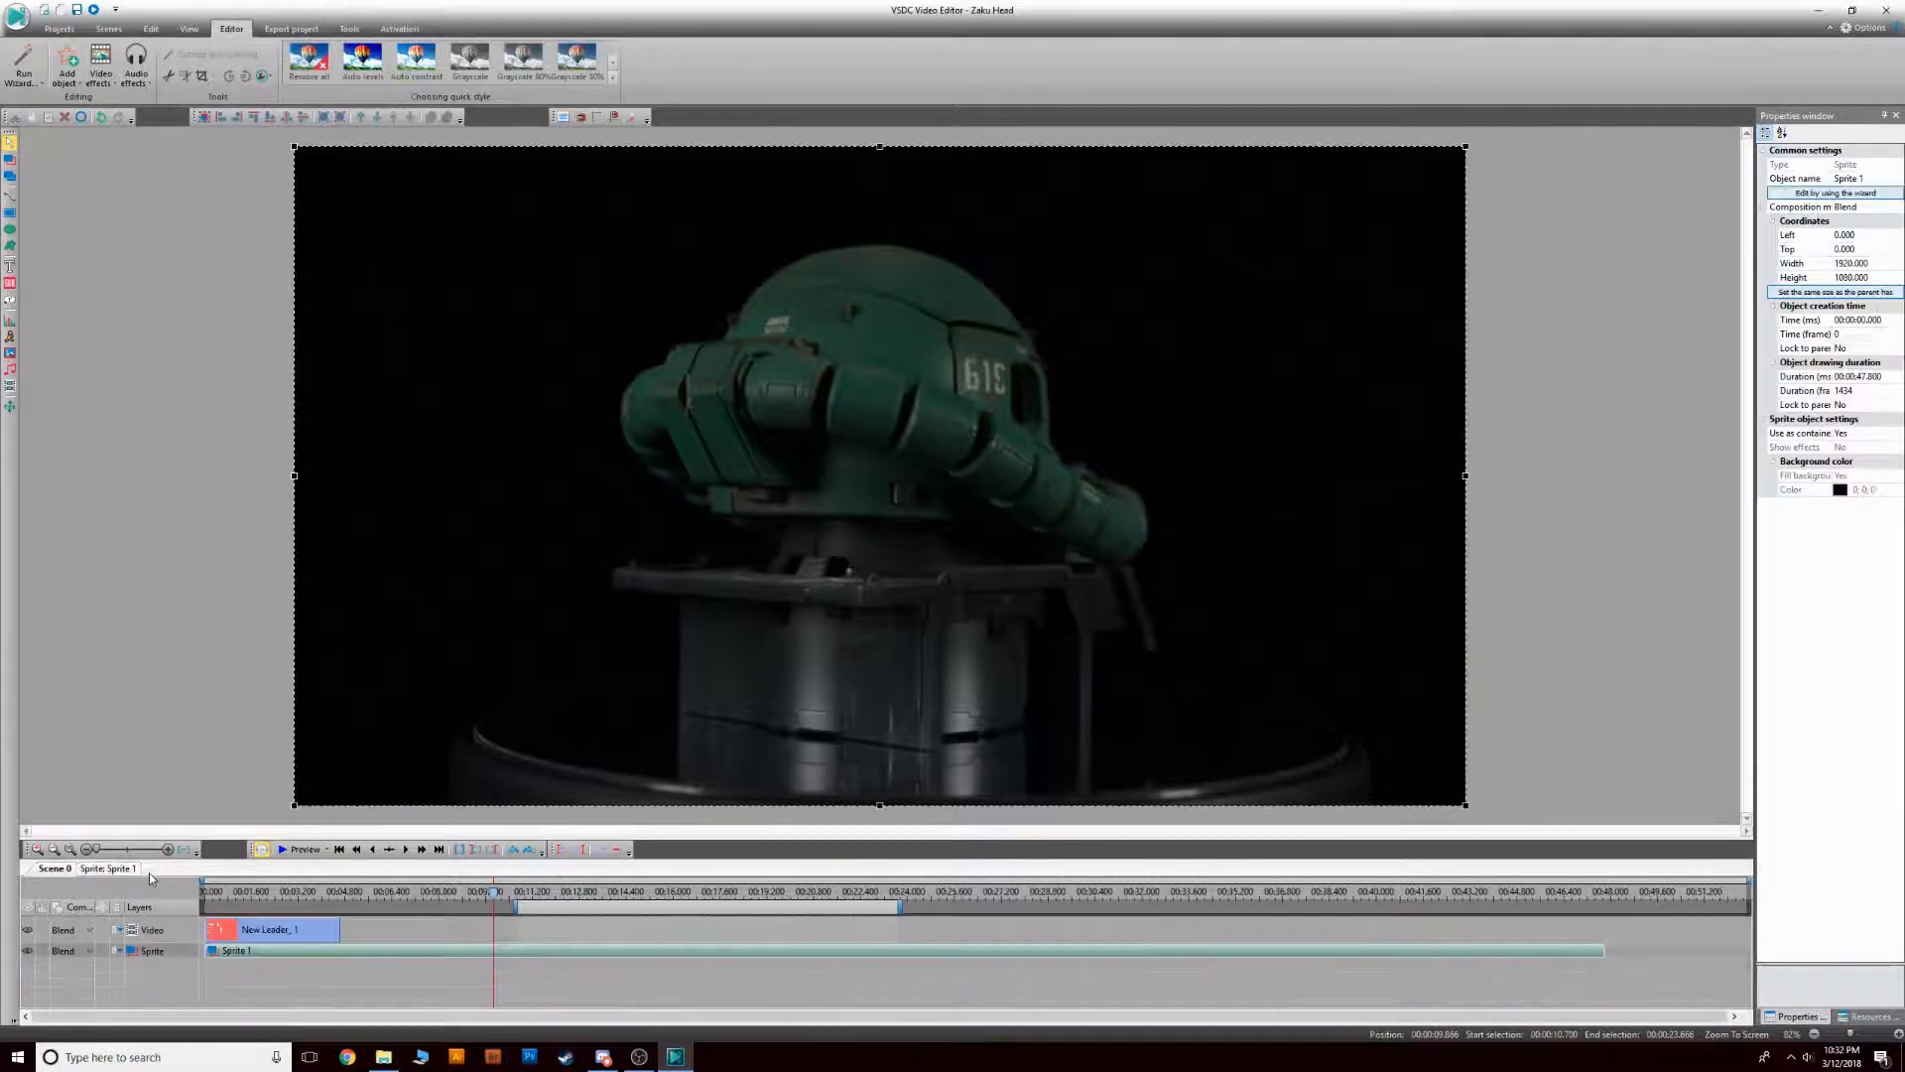
left_click(667, 972)
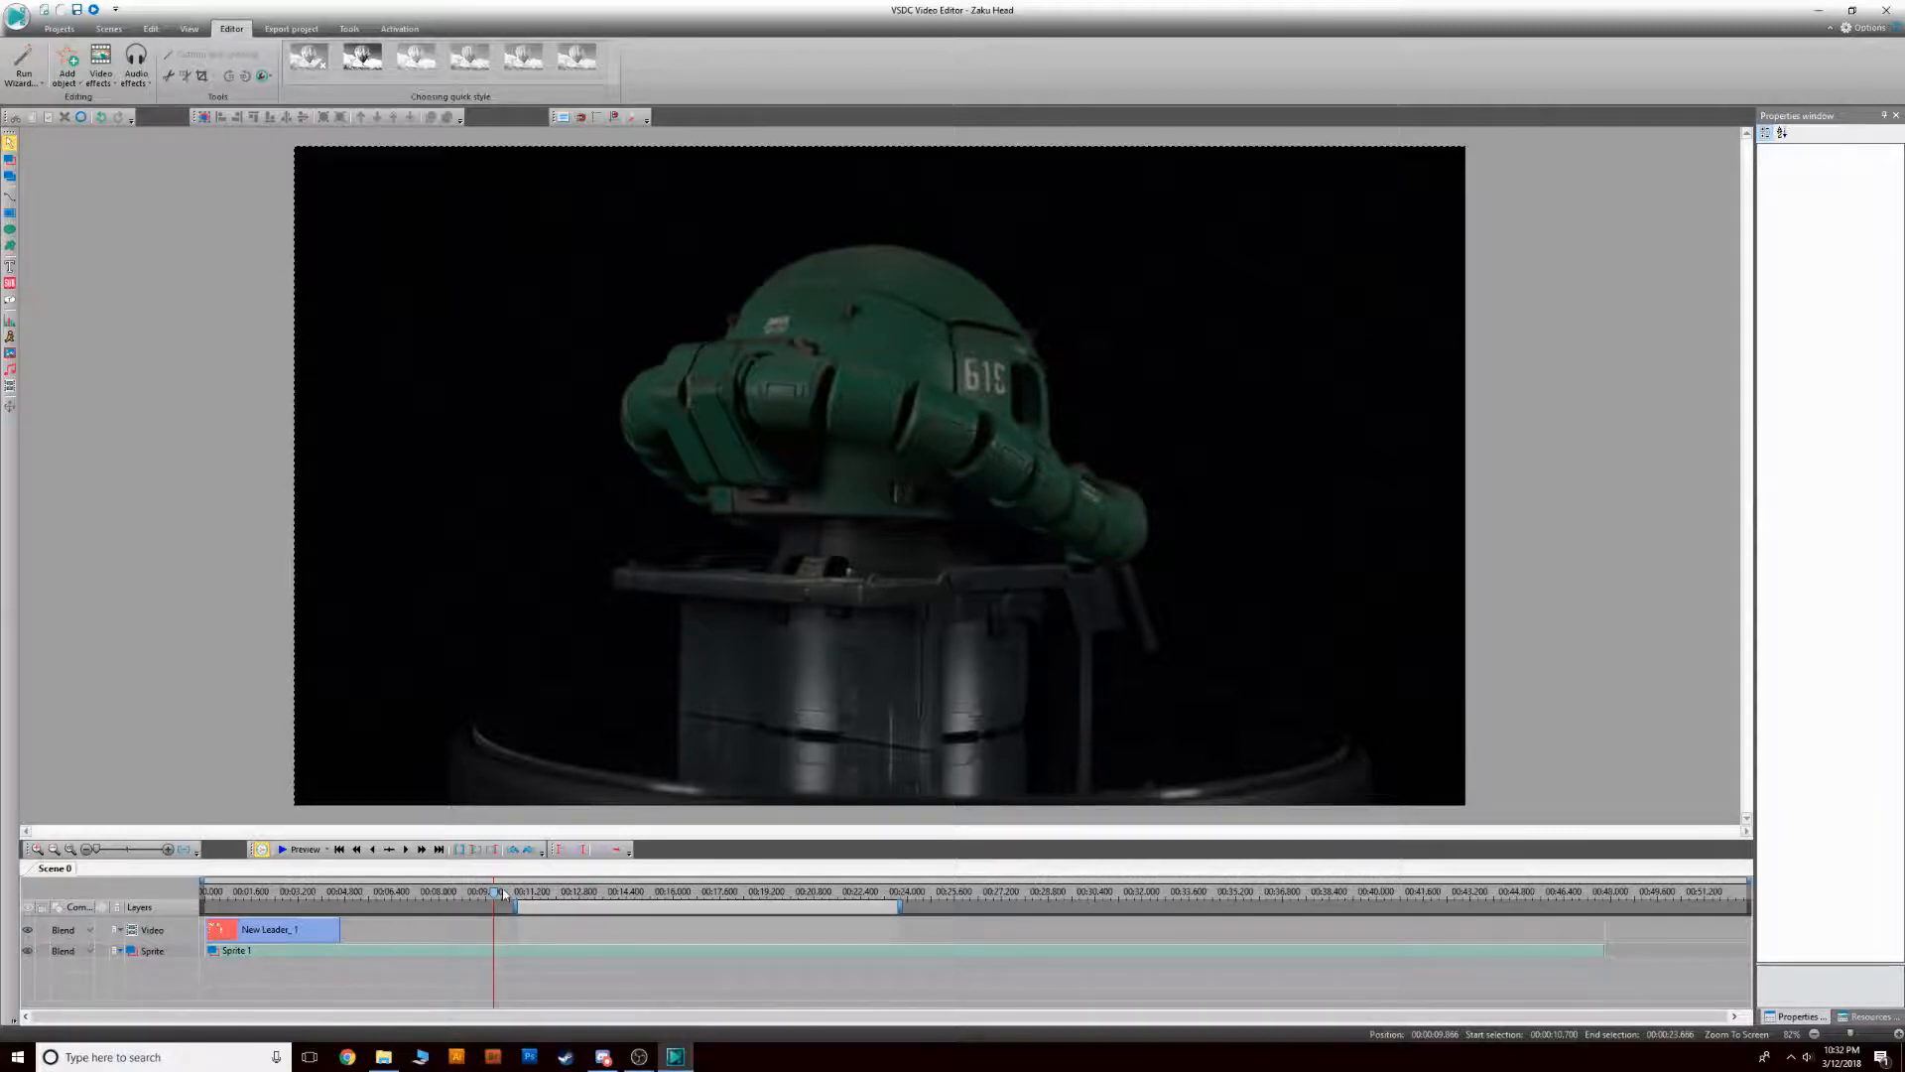
left_click_drag(497, 897, 4, 894)
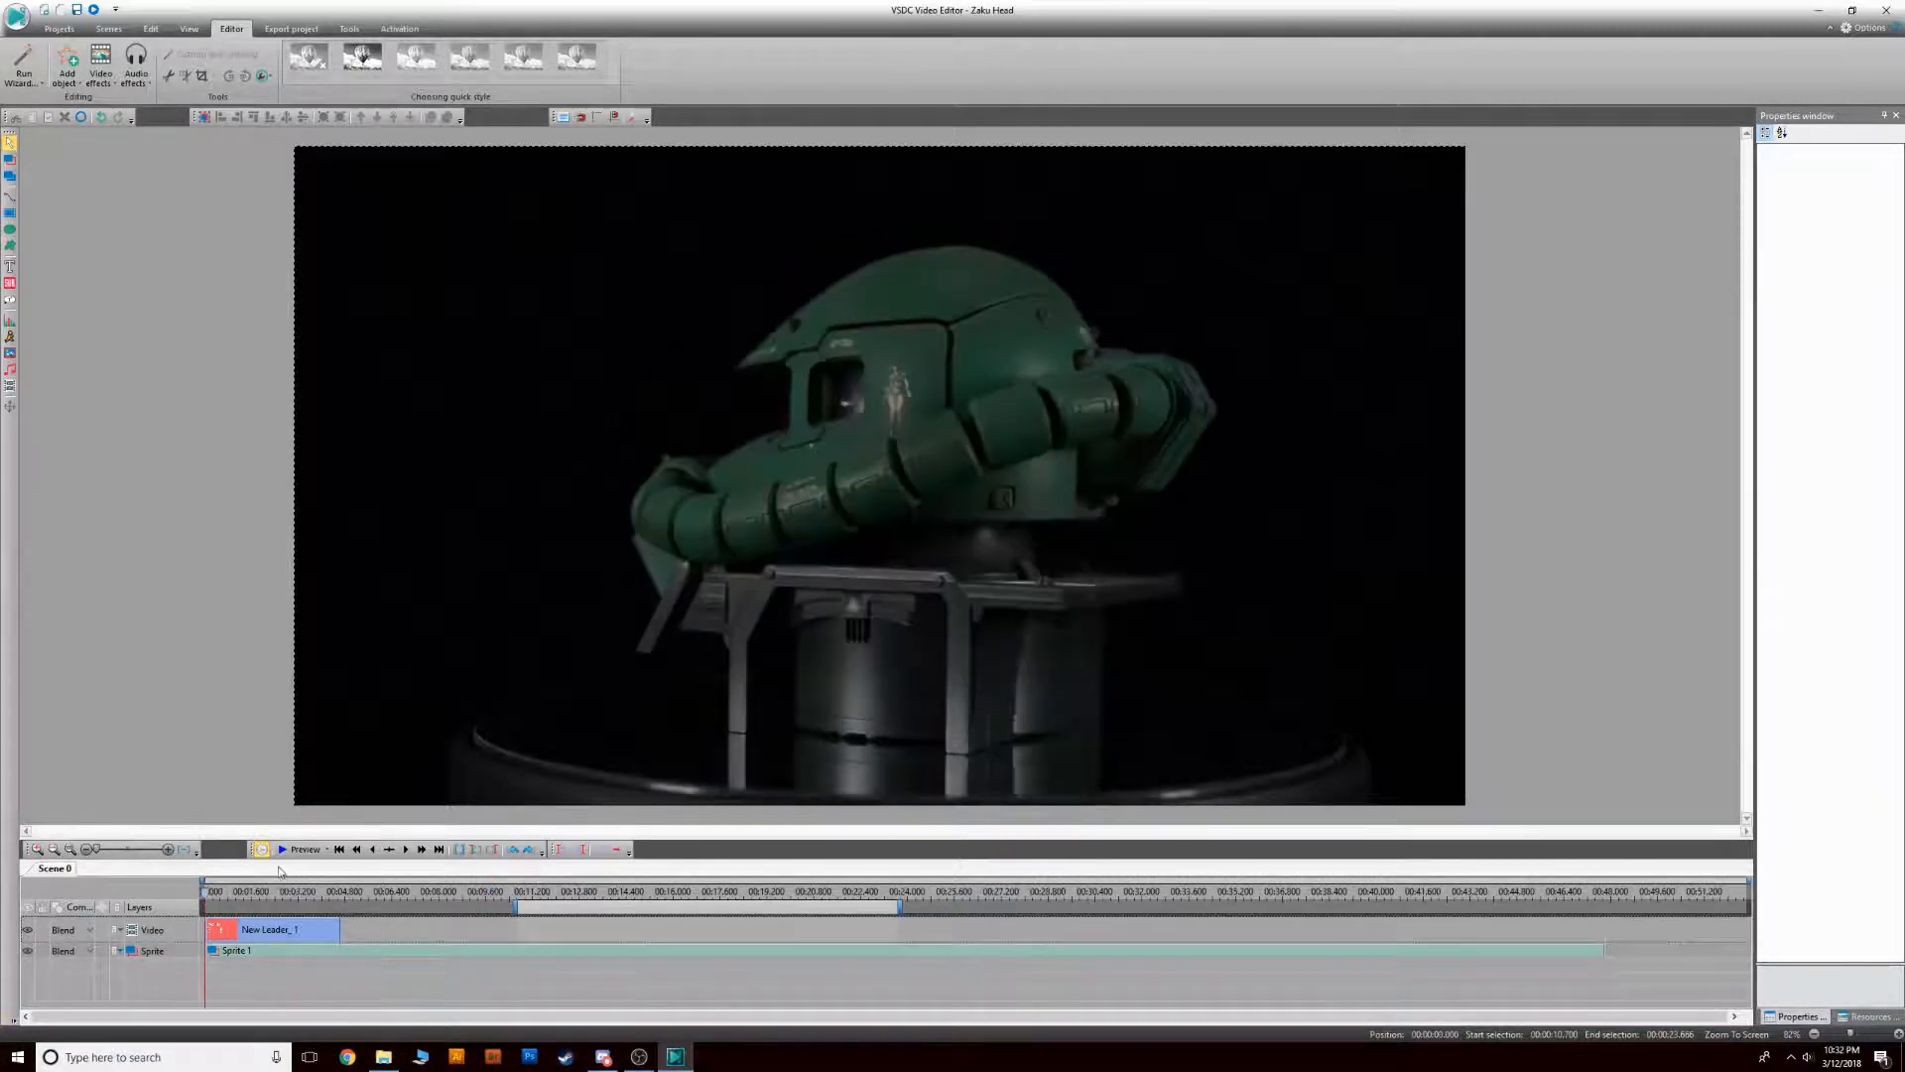
left_click(288, 848)
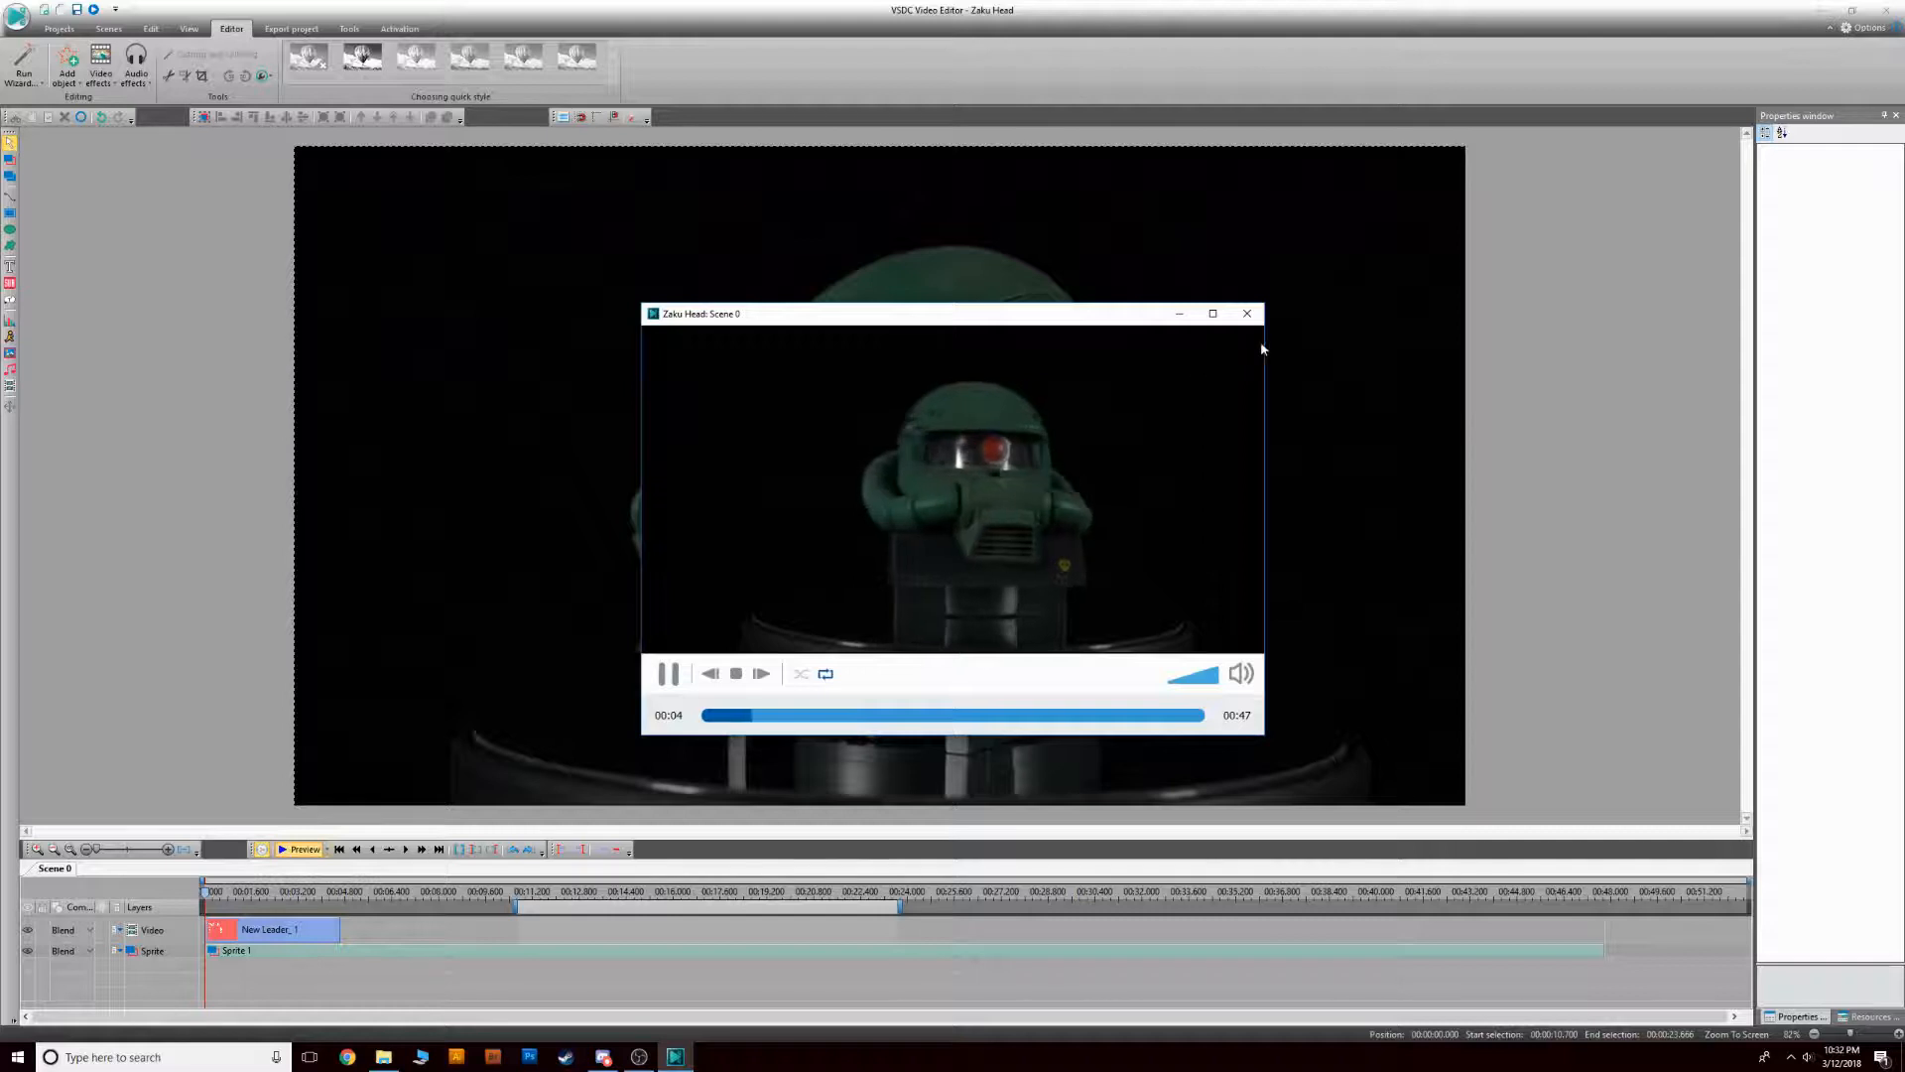
left_click(1247, 313)
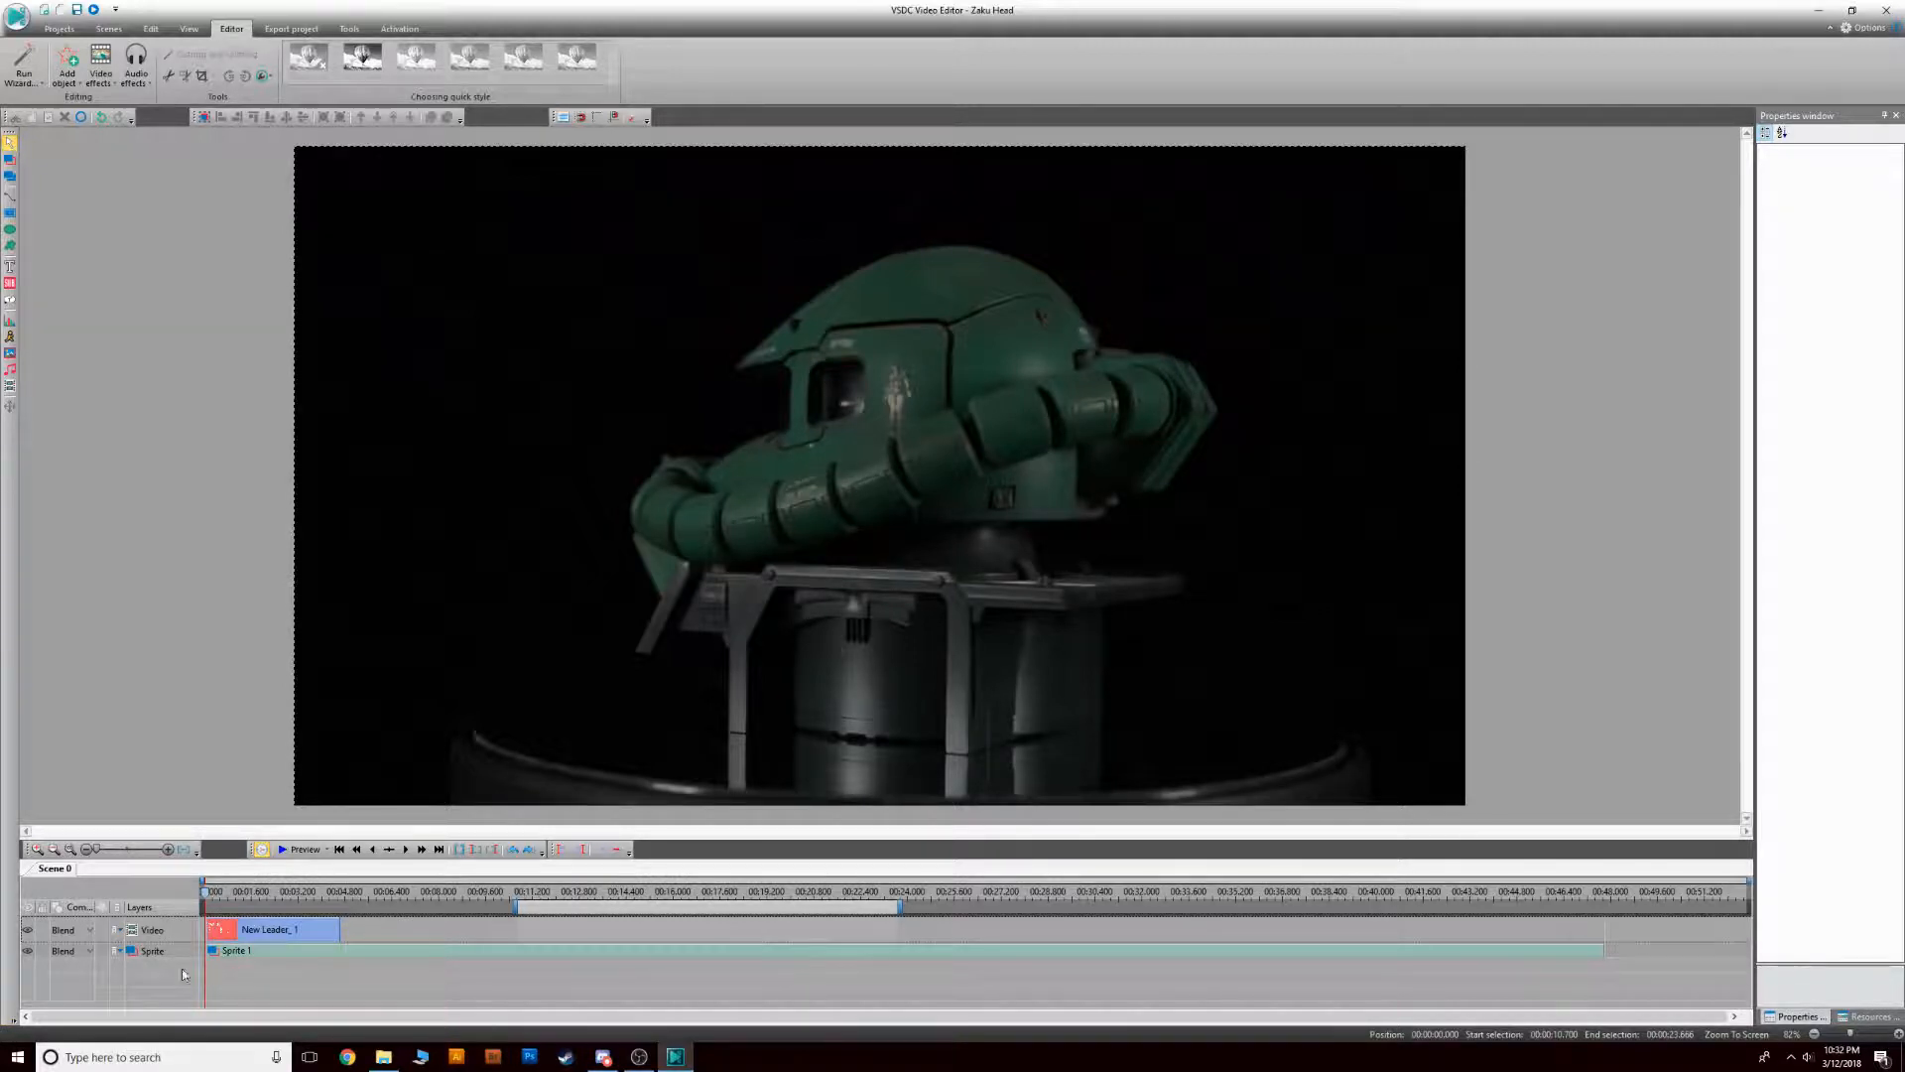
Move the sprite's layer above the New Leader video layer and preview the scene's opening
left_click_drag(163, 948, 177, 922)
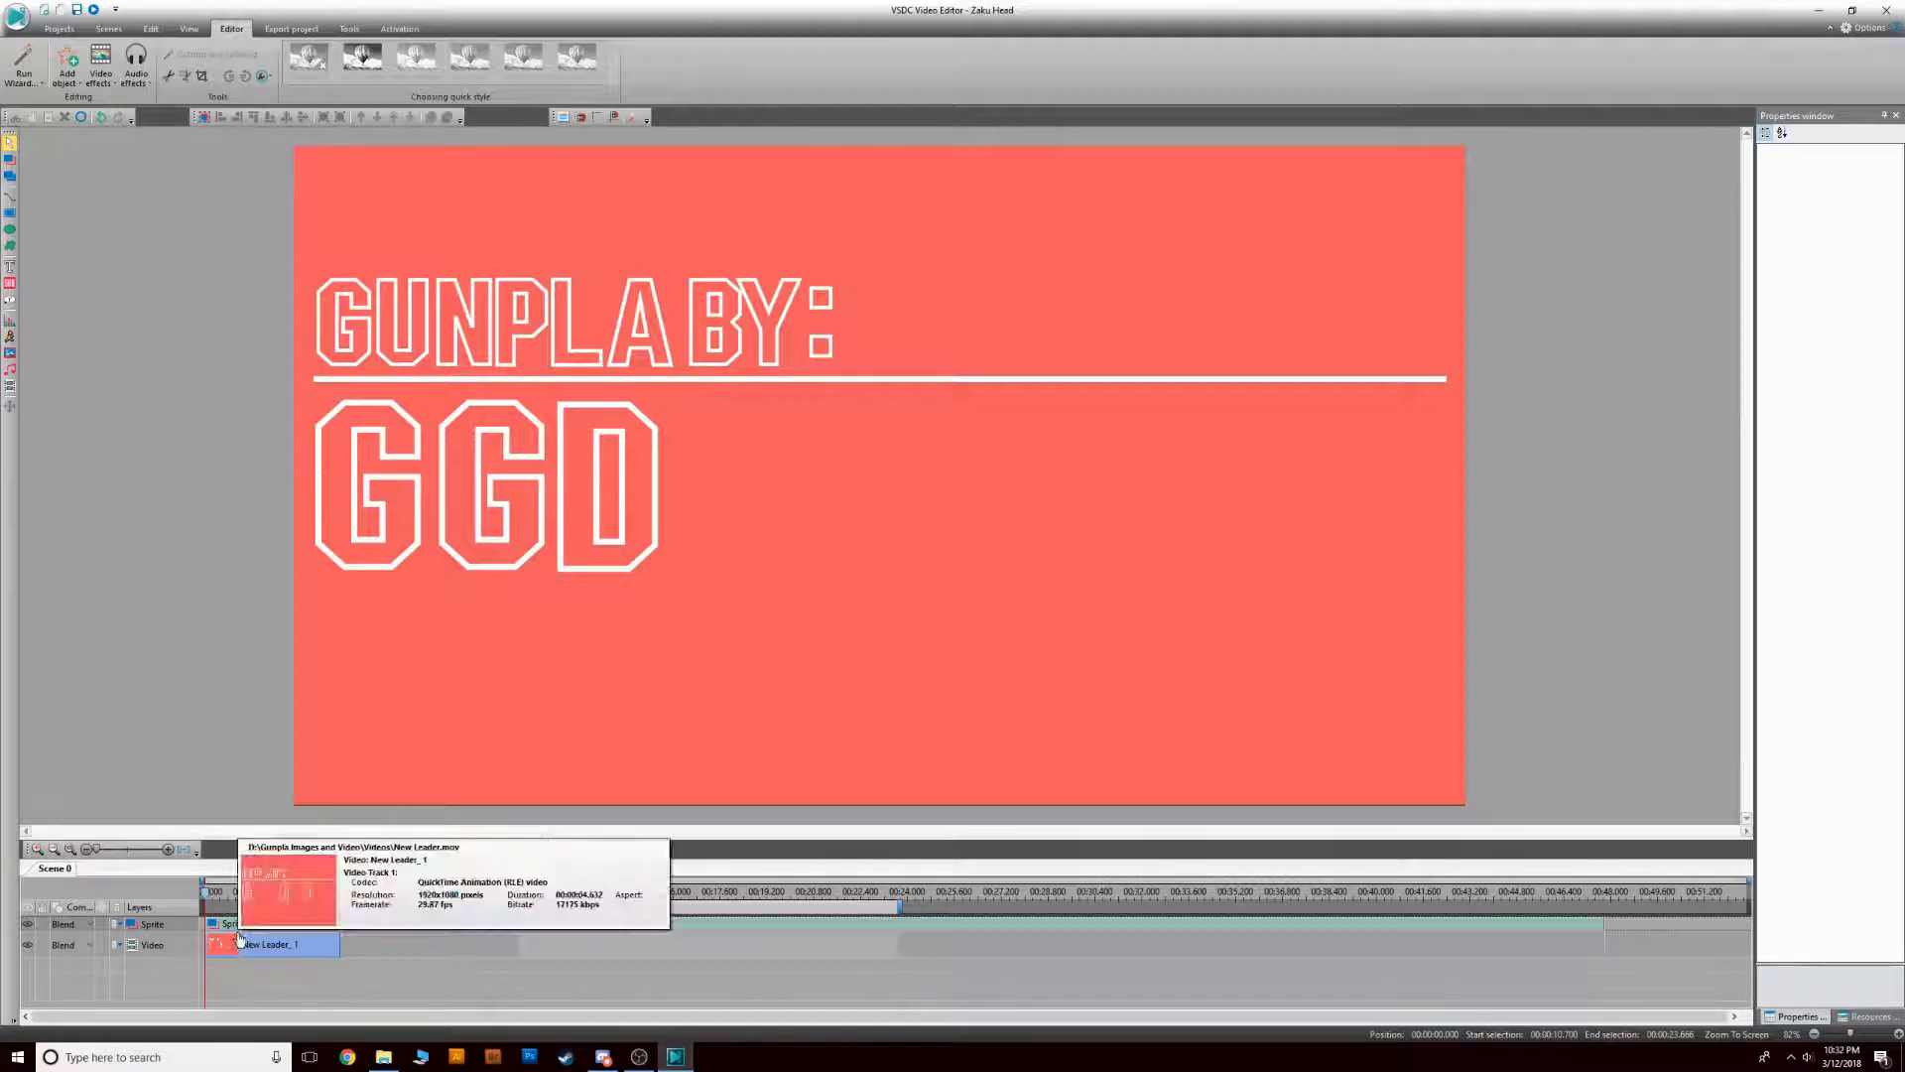
left_click(299, 849)
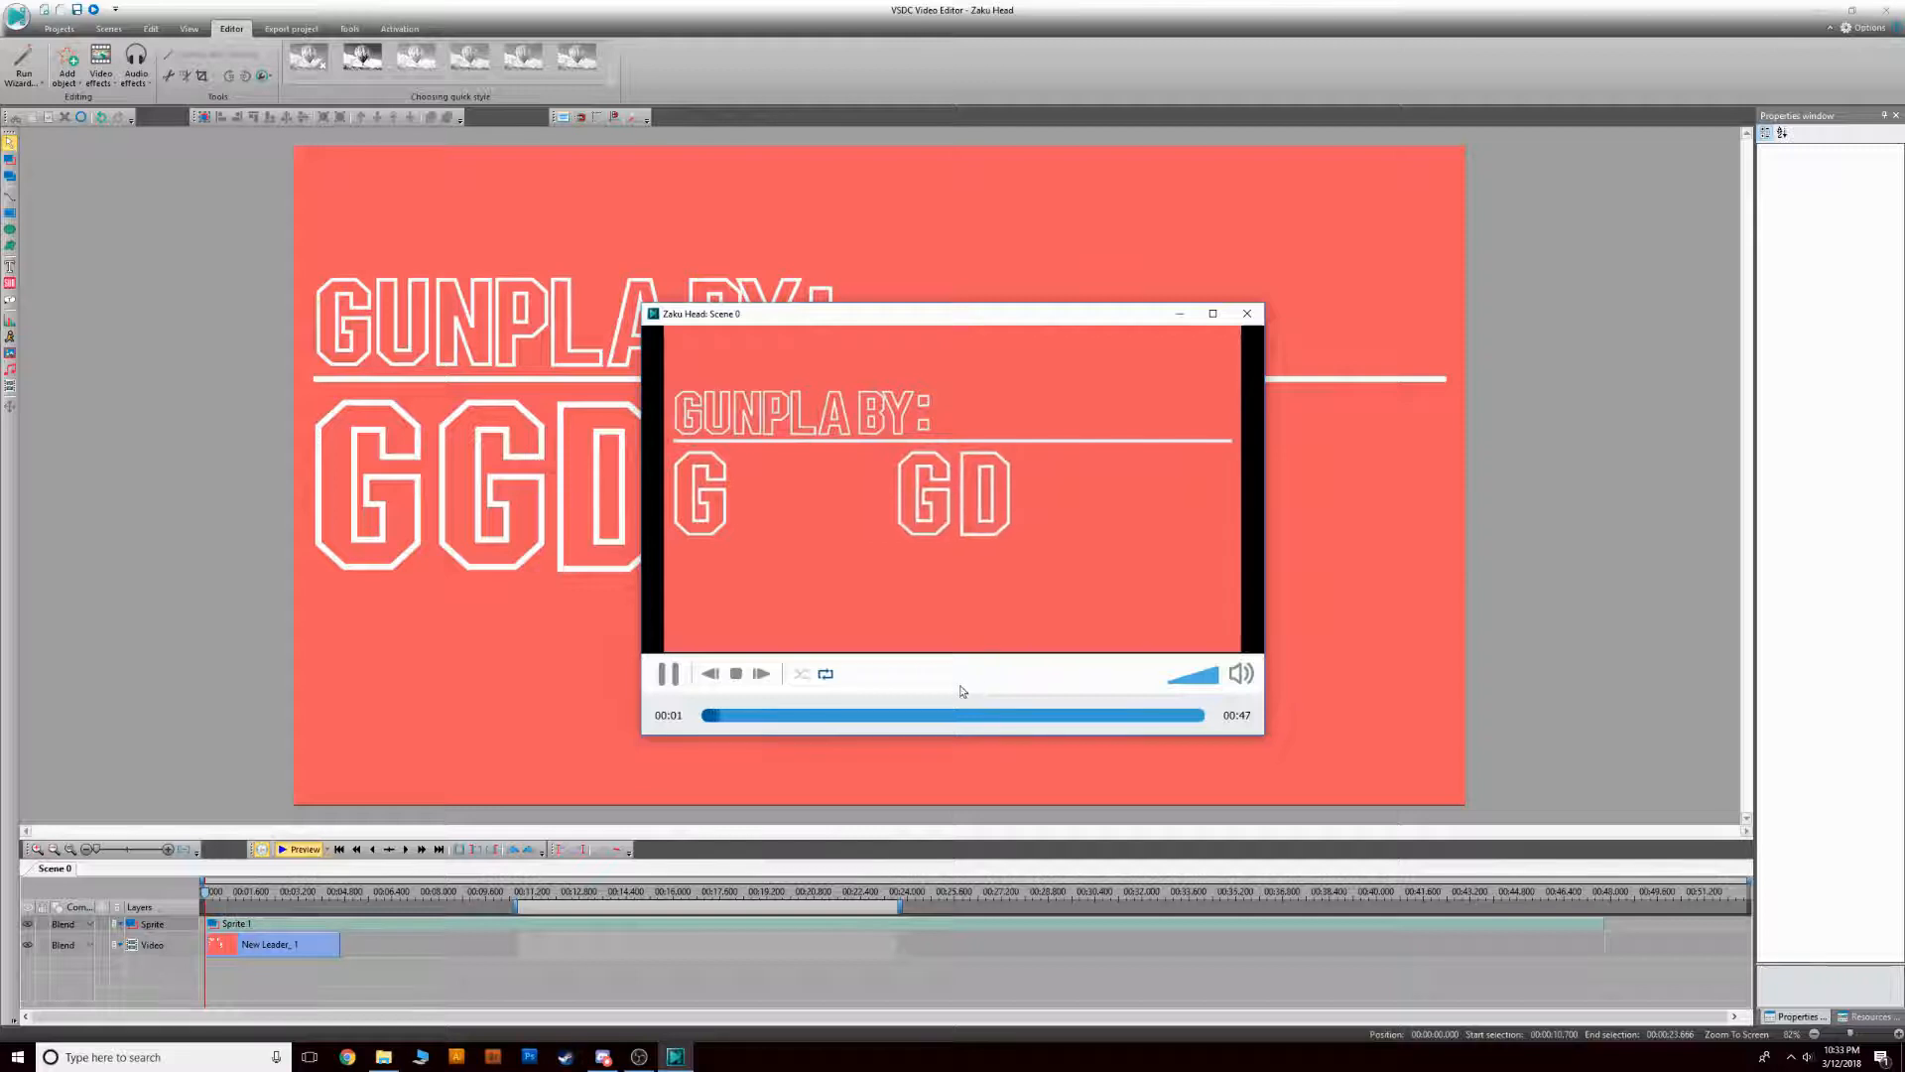
left_click(1248, 313)
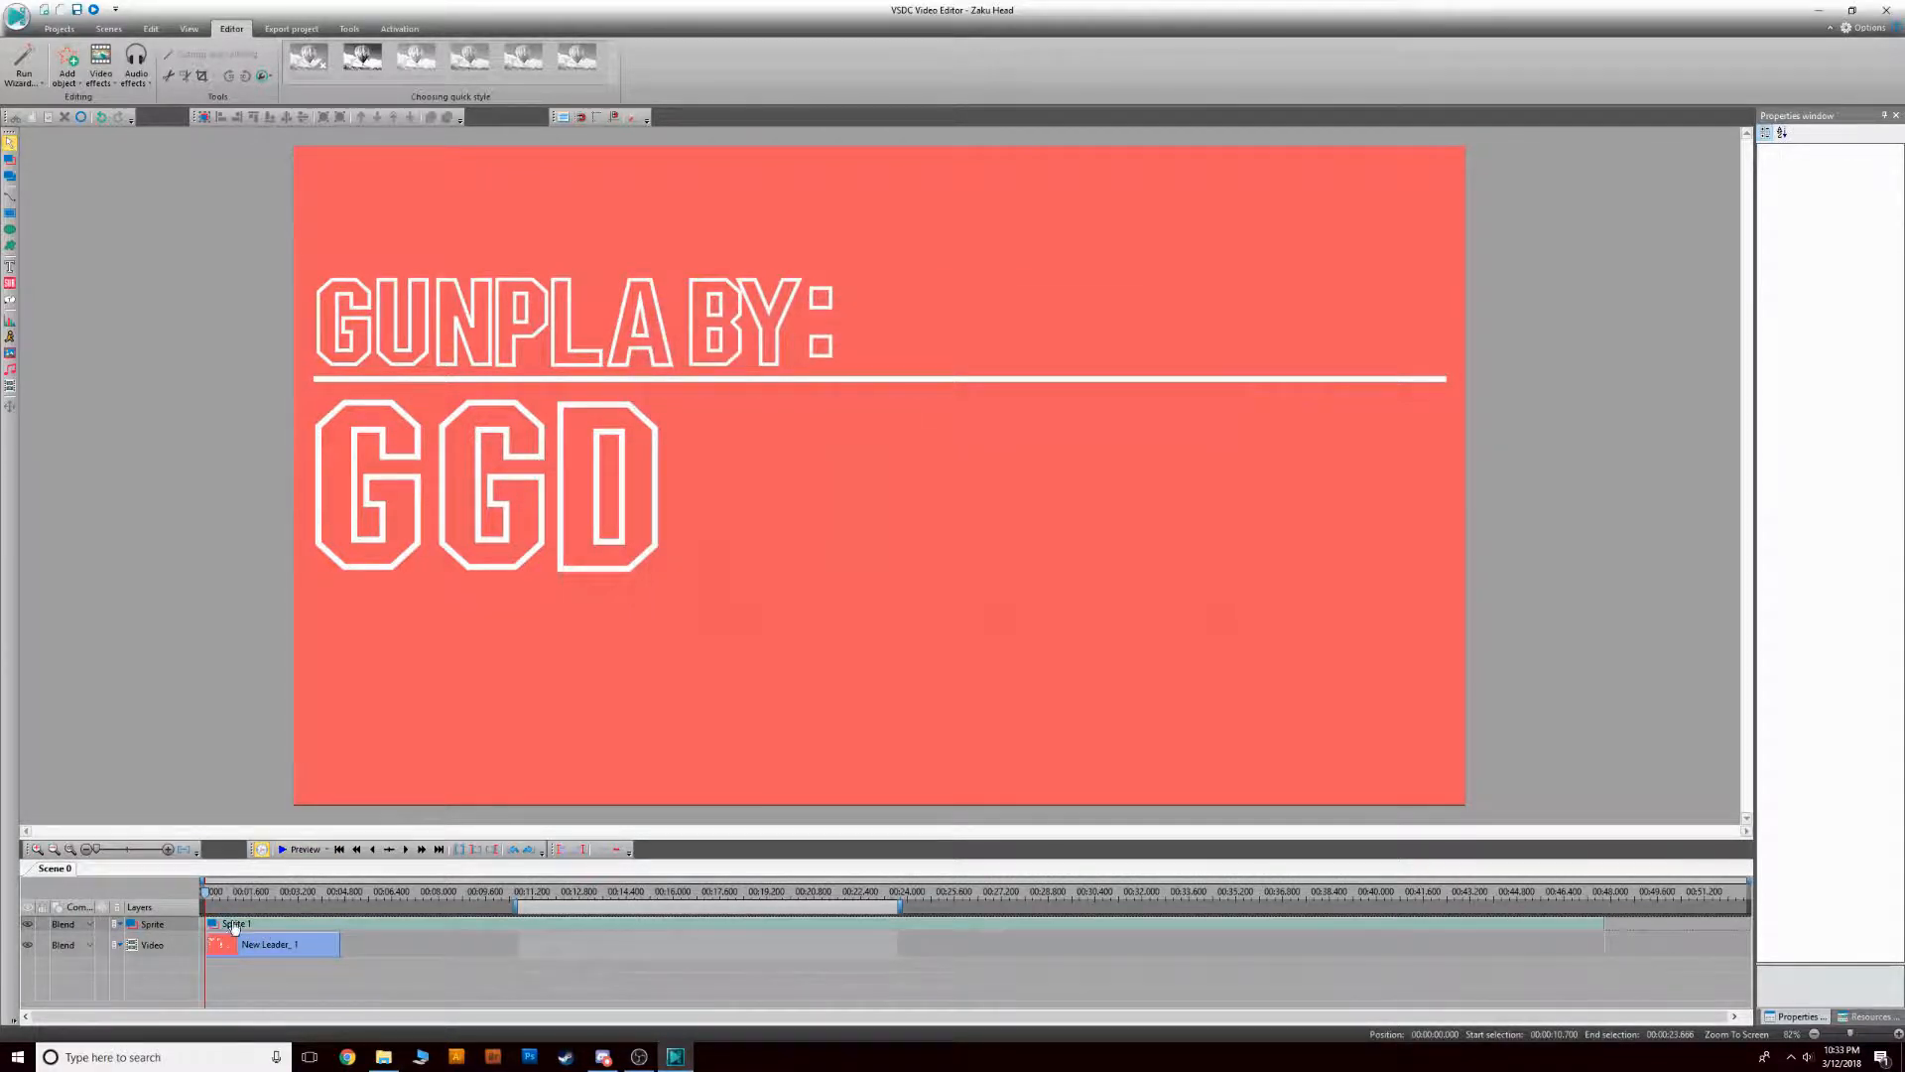
Shift the sprite to start at 4.4 s, where the New Leader clip ends, and preview the changeover from the intro
left_click_drag(235, 926, 352, 930)
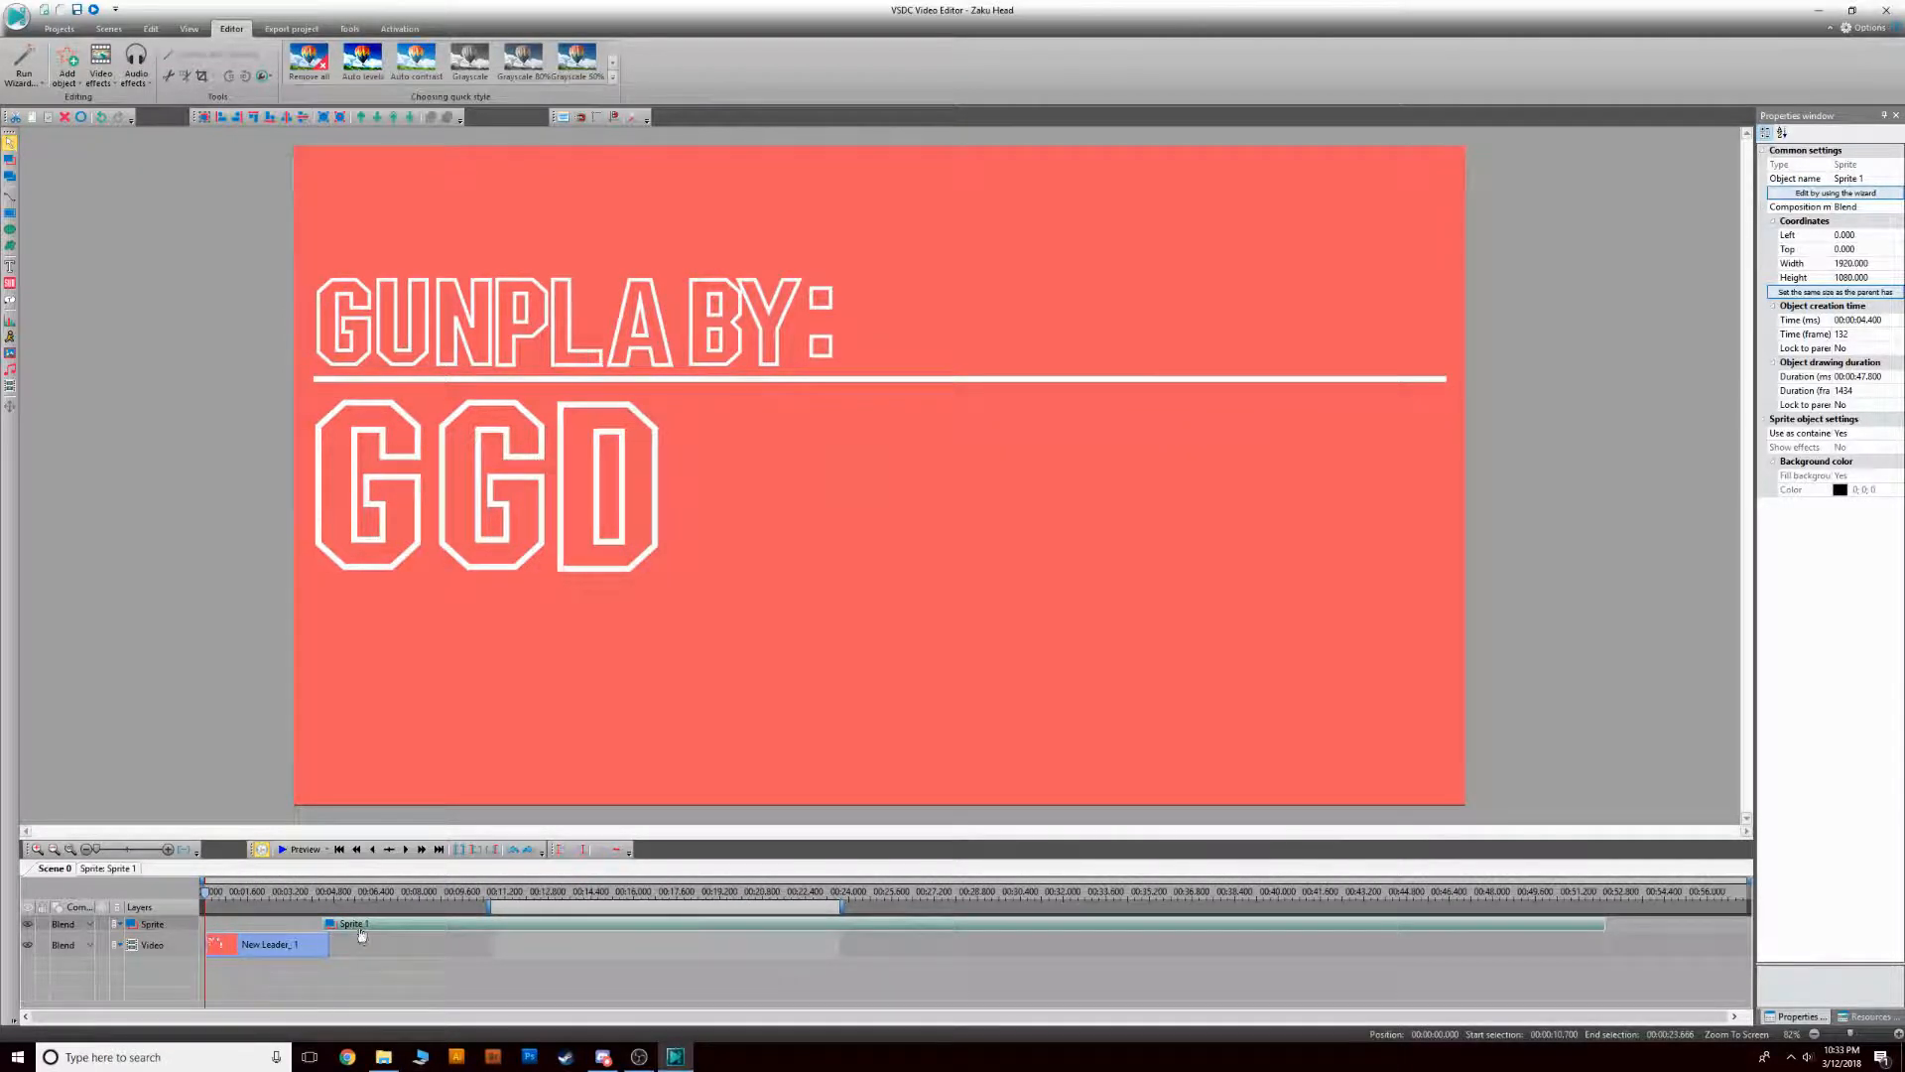
left_click(315, 898)
left_click(301, 849)
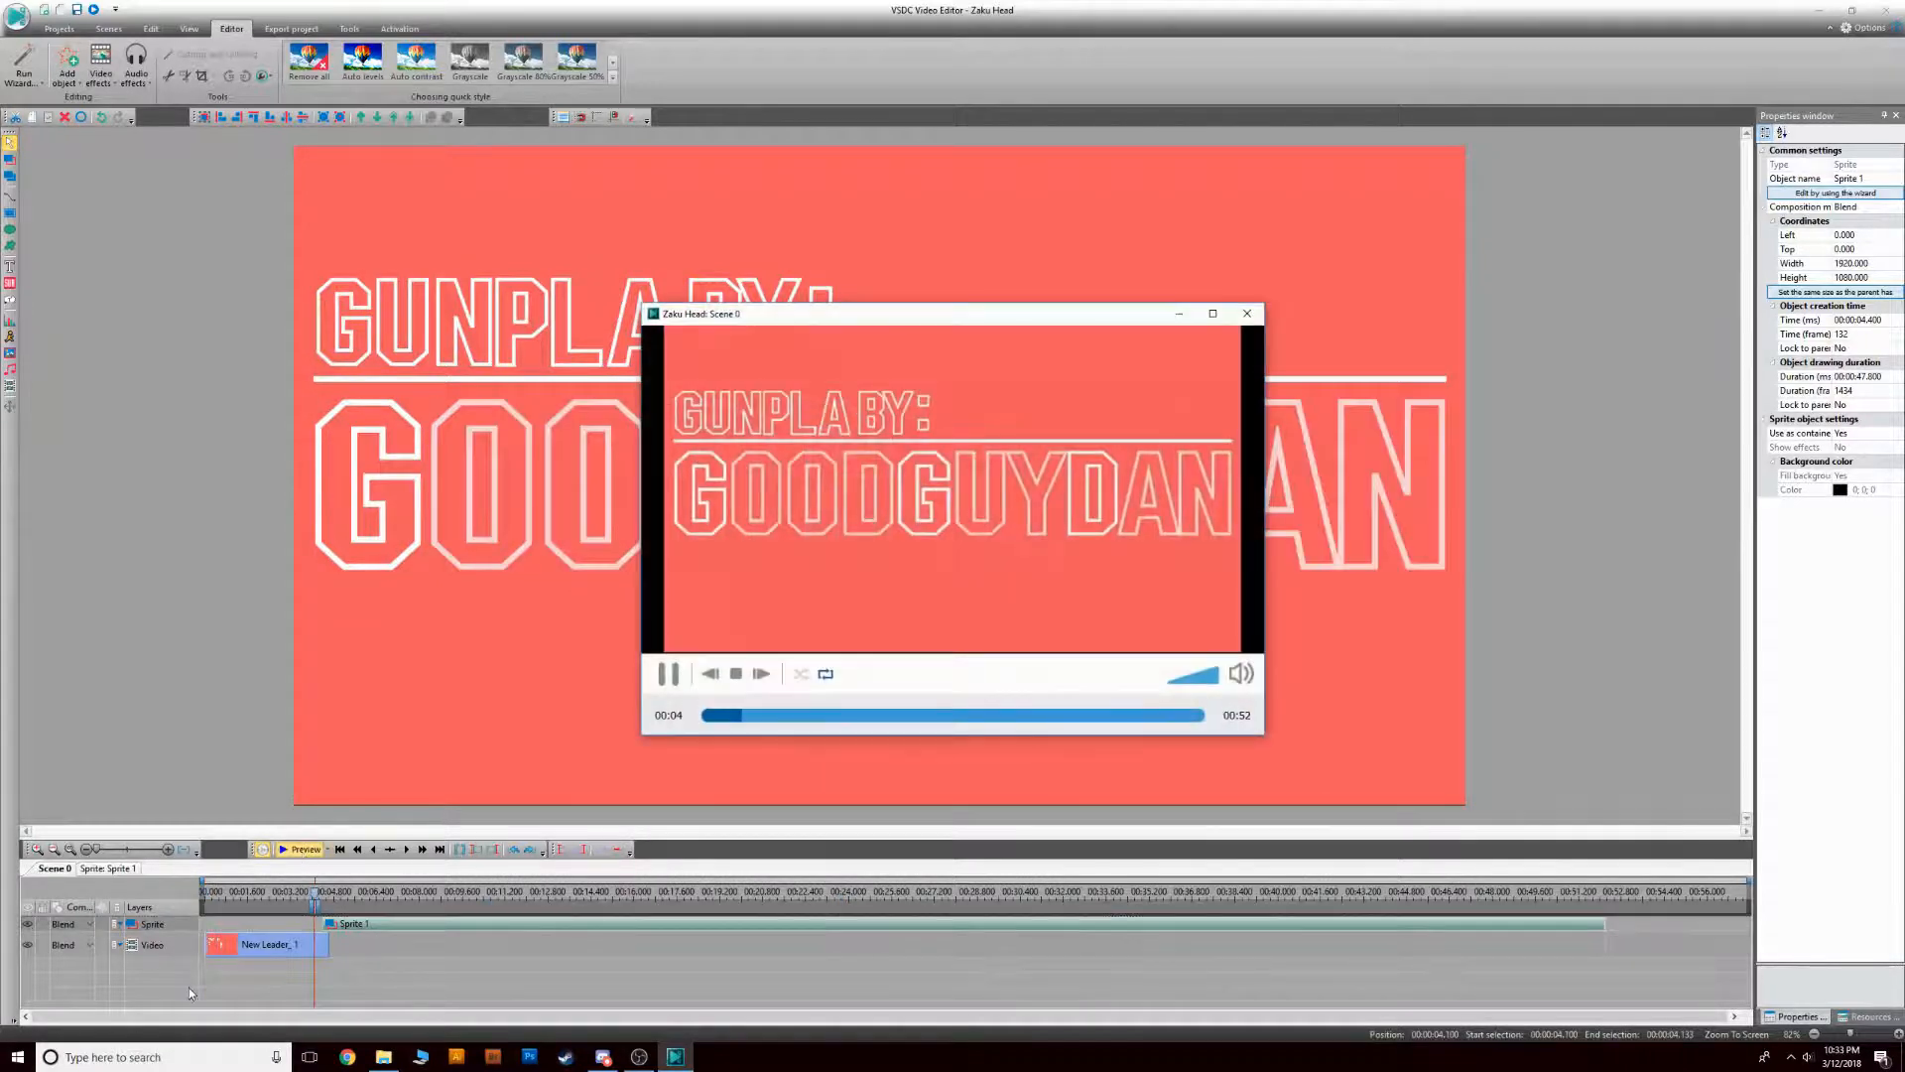
left_click(732, 717)
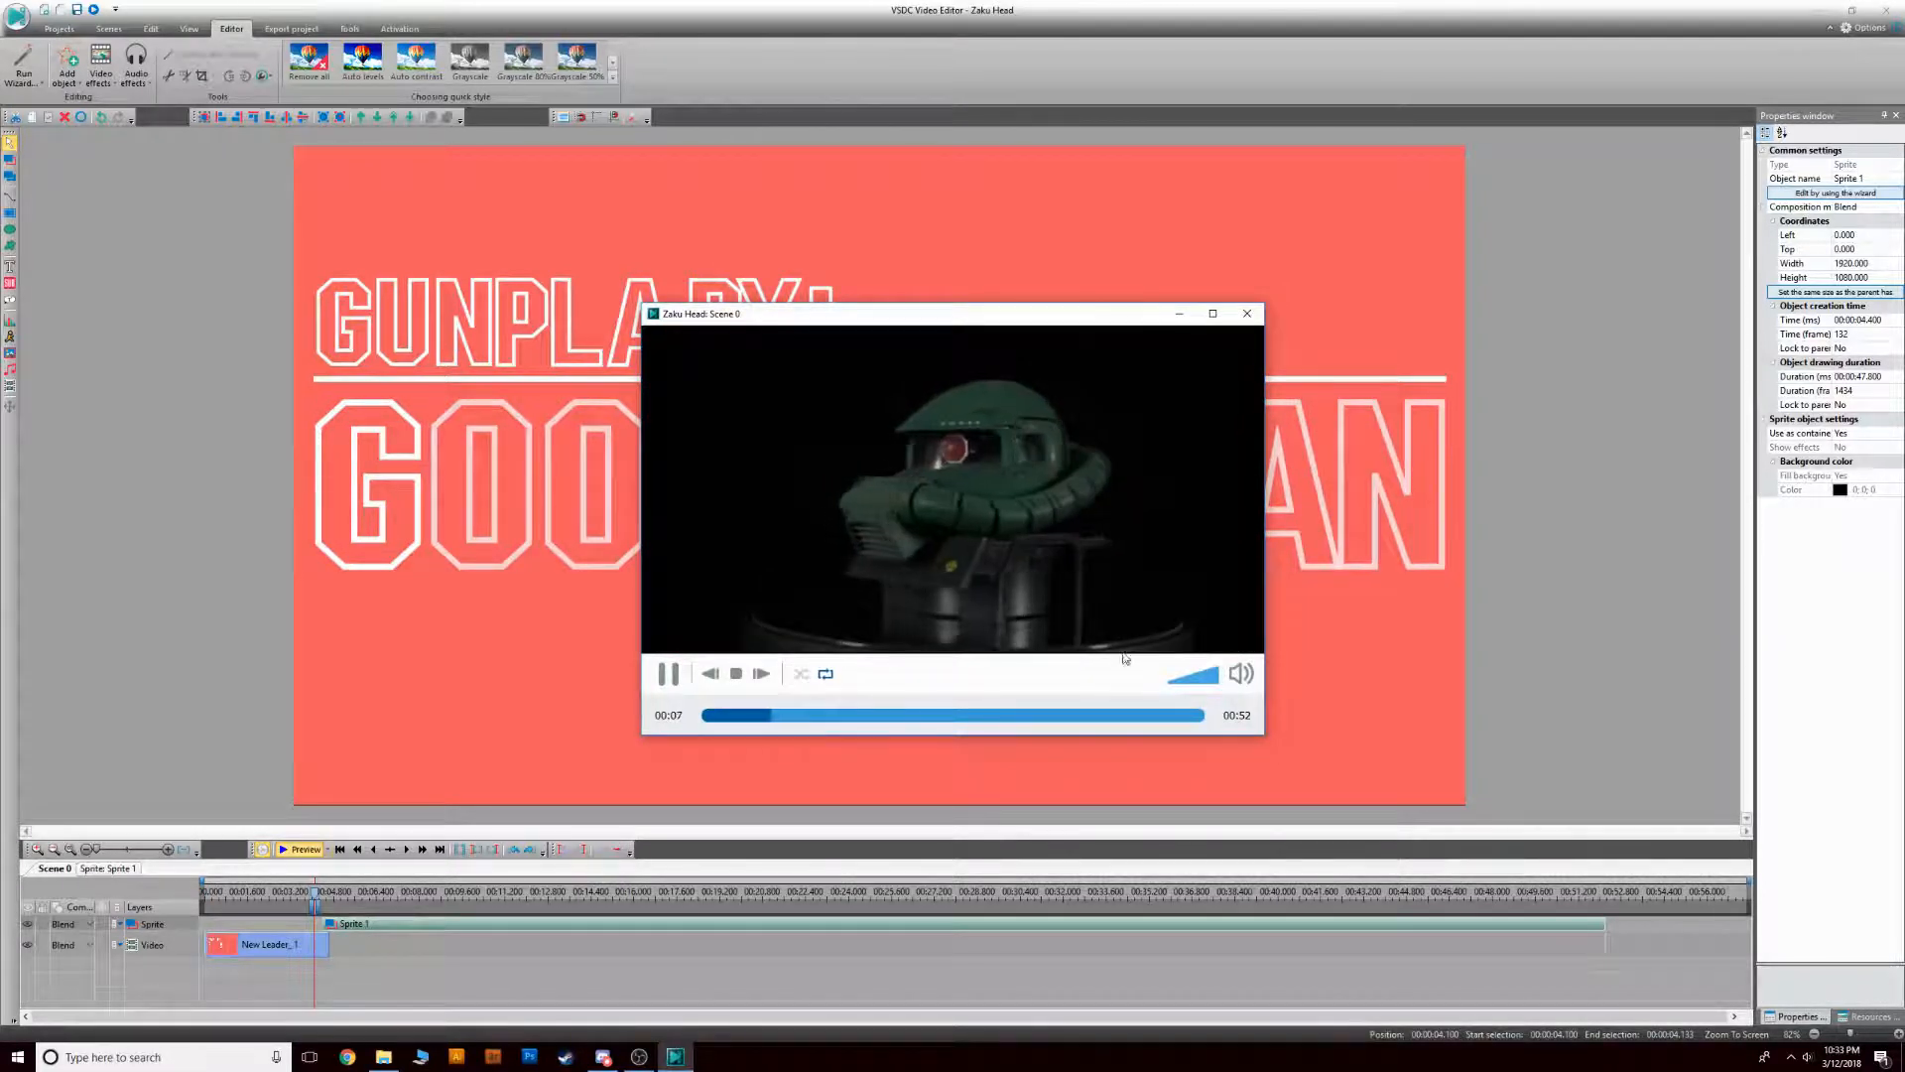
left_click(1247, 313)
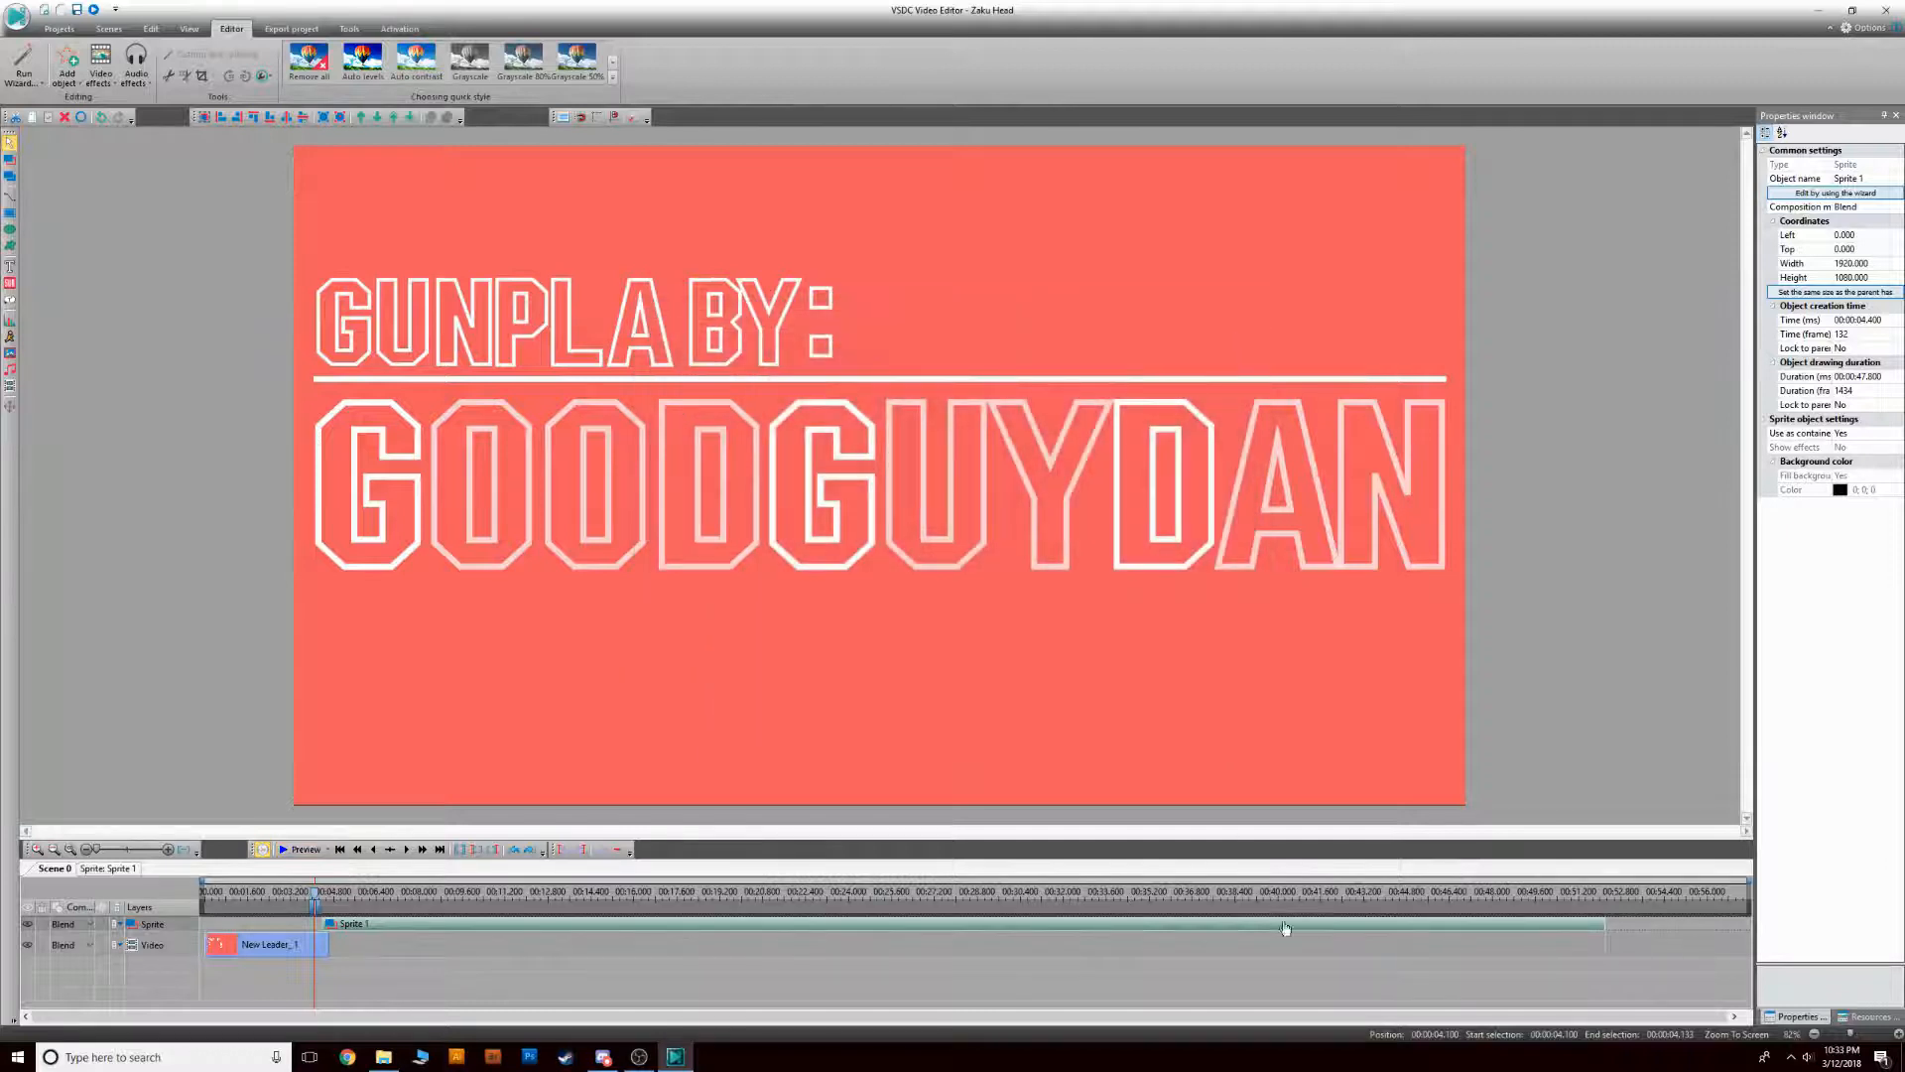
left_click(1141, 968)
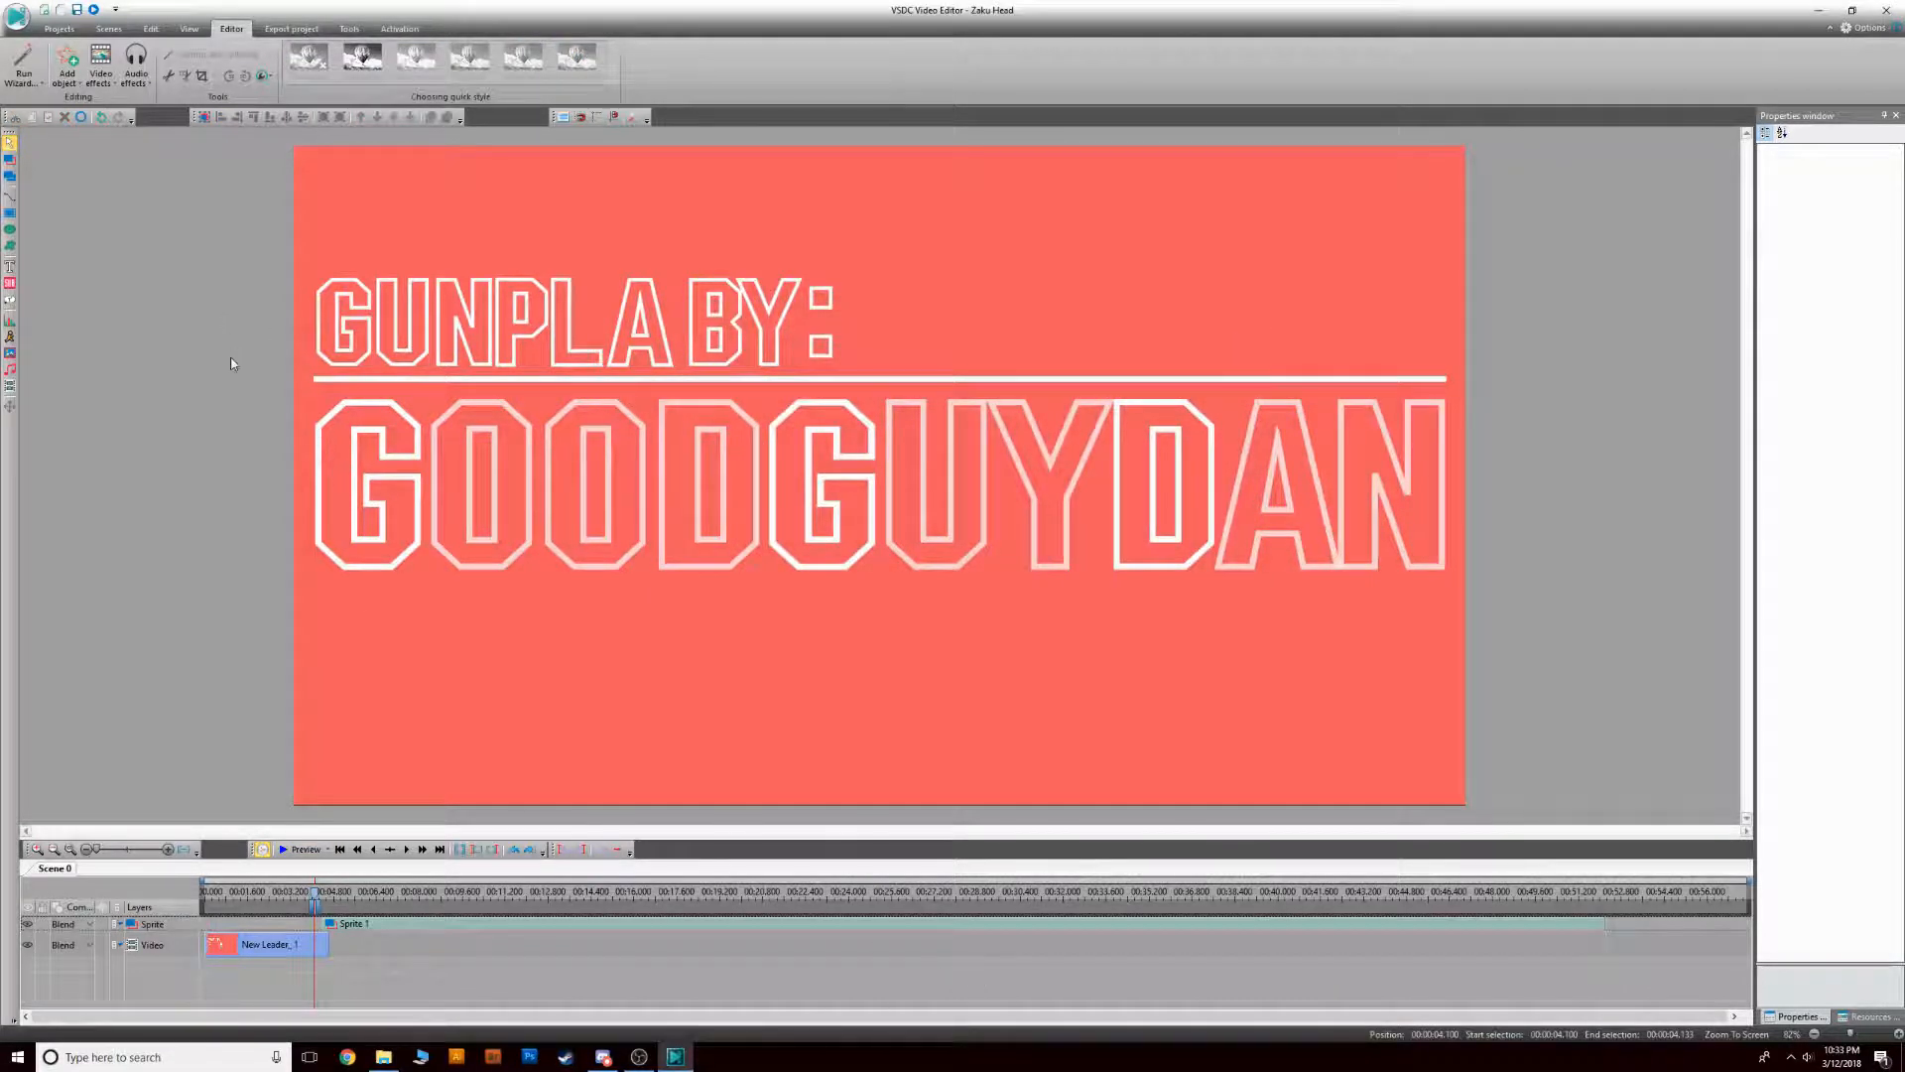
left_click(67, 71)
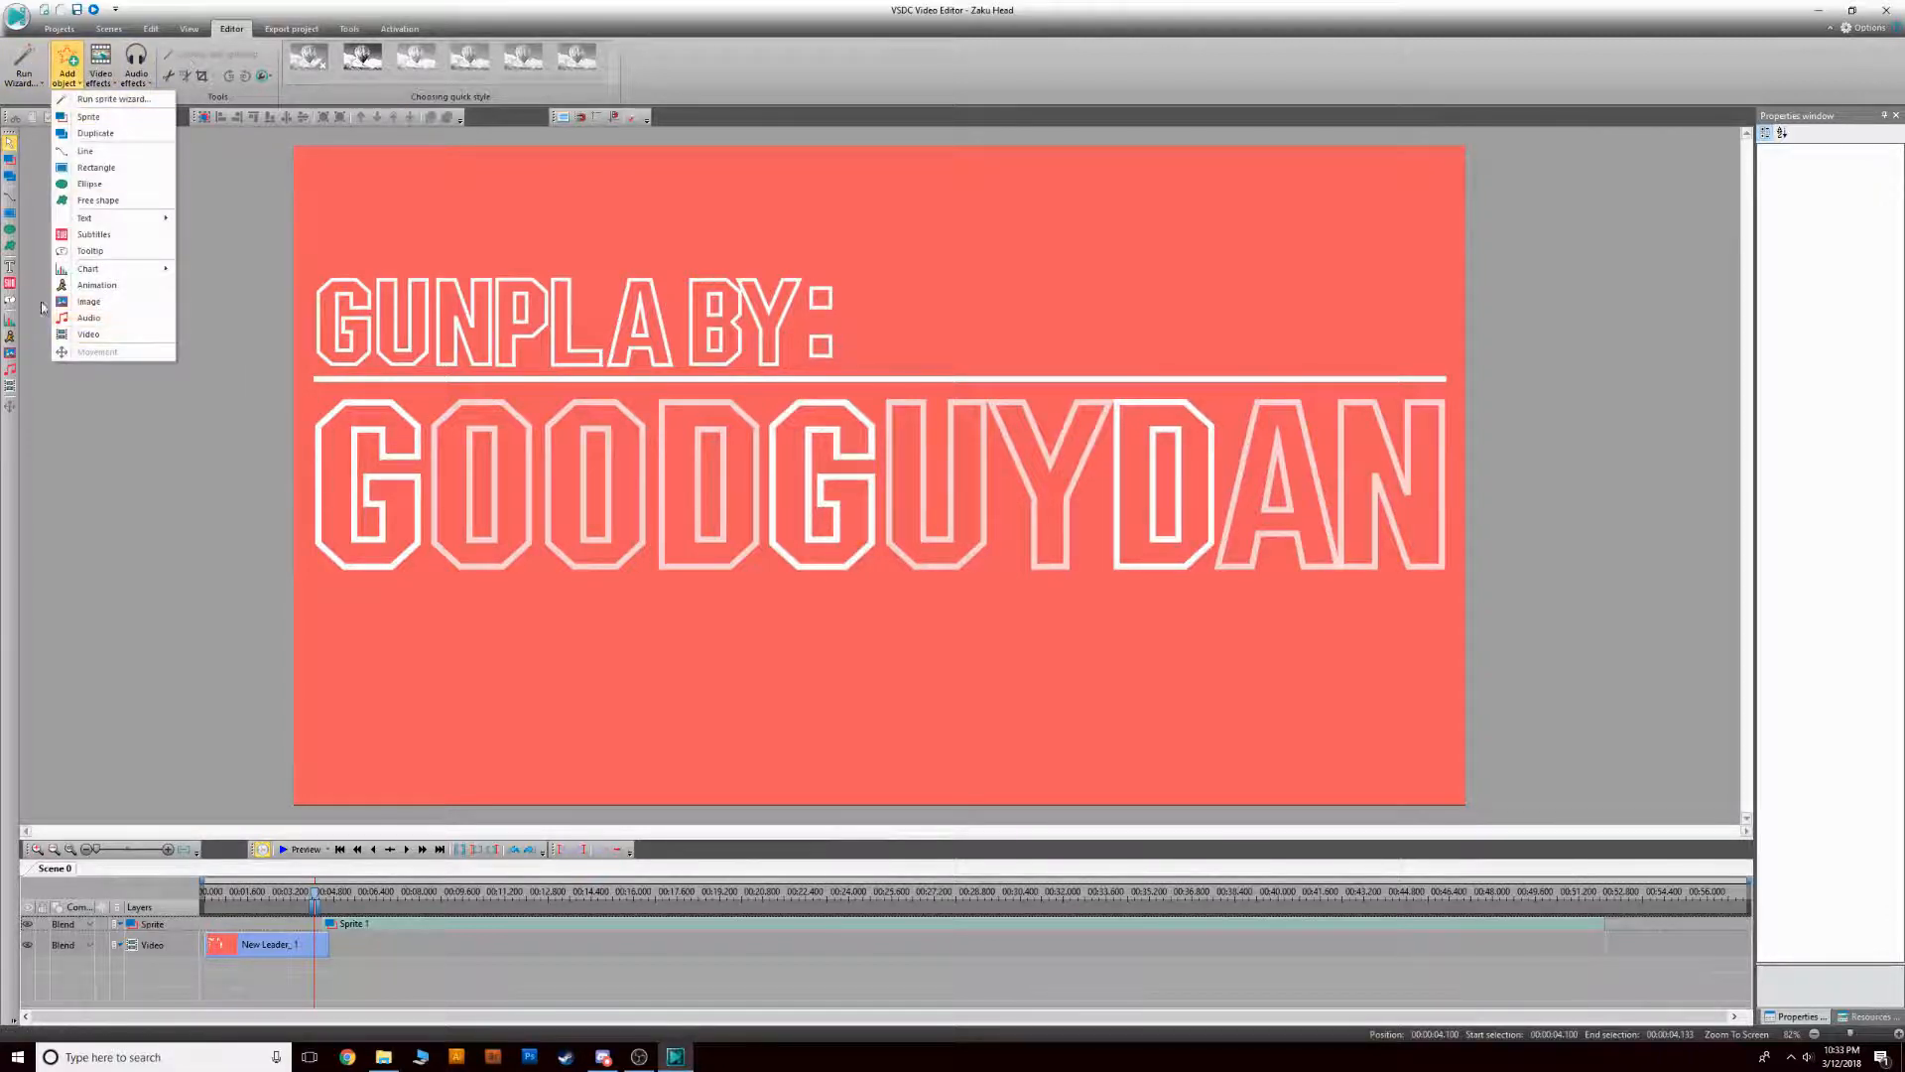
left_click(90, 301)
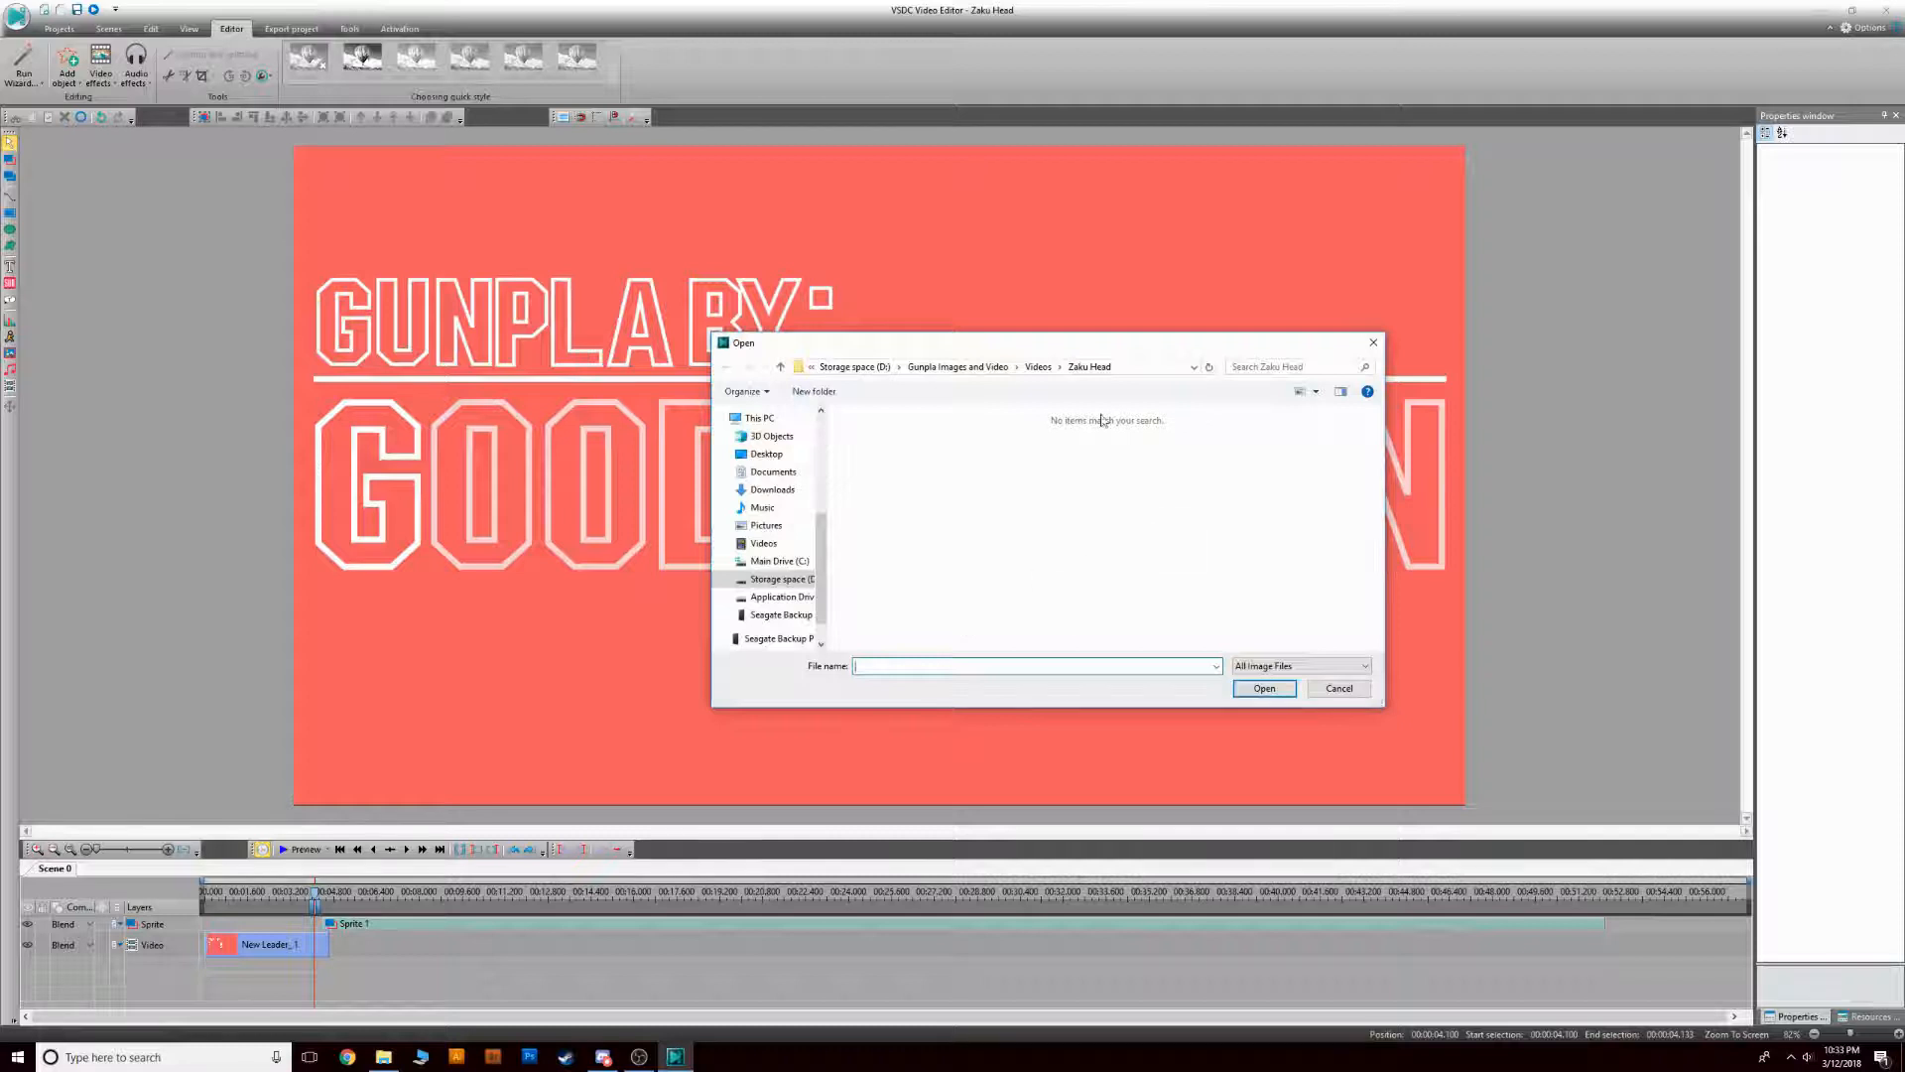
left_click(1038, 366)
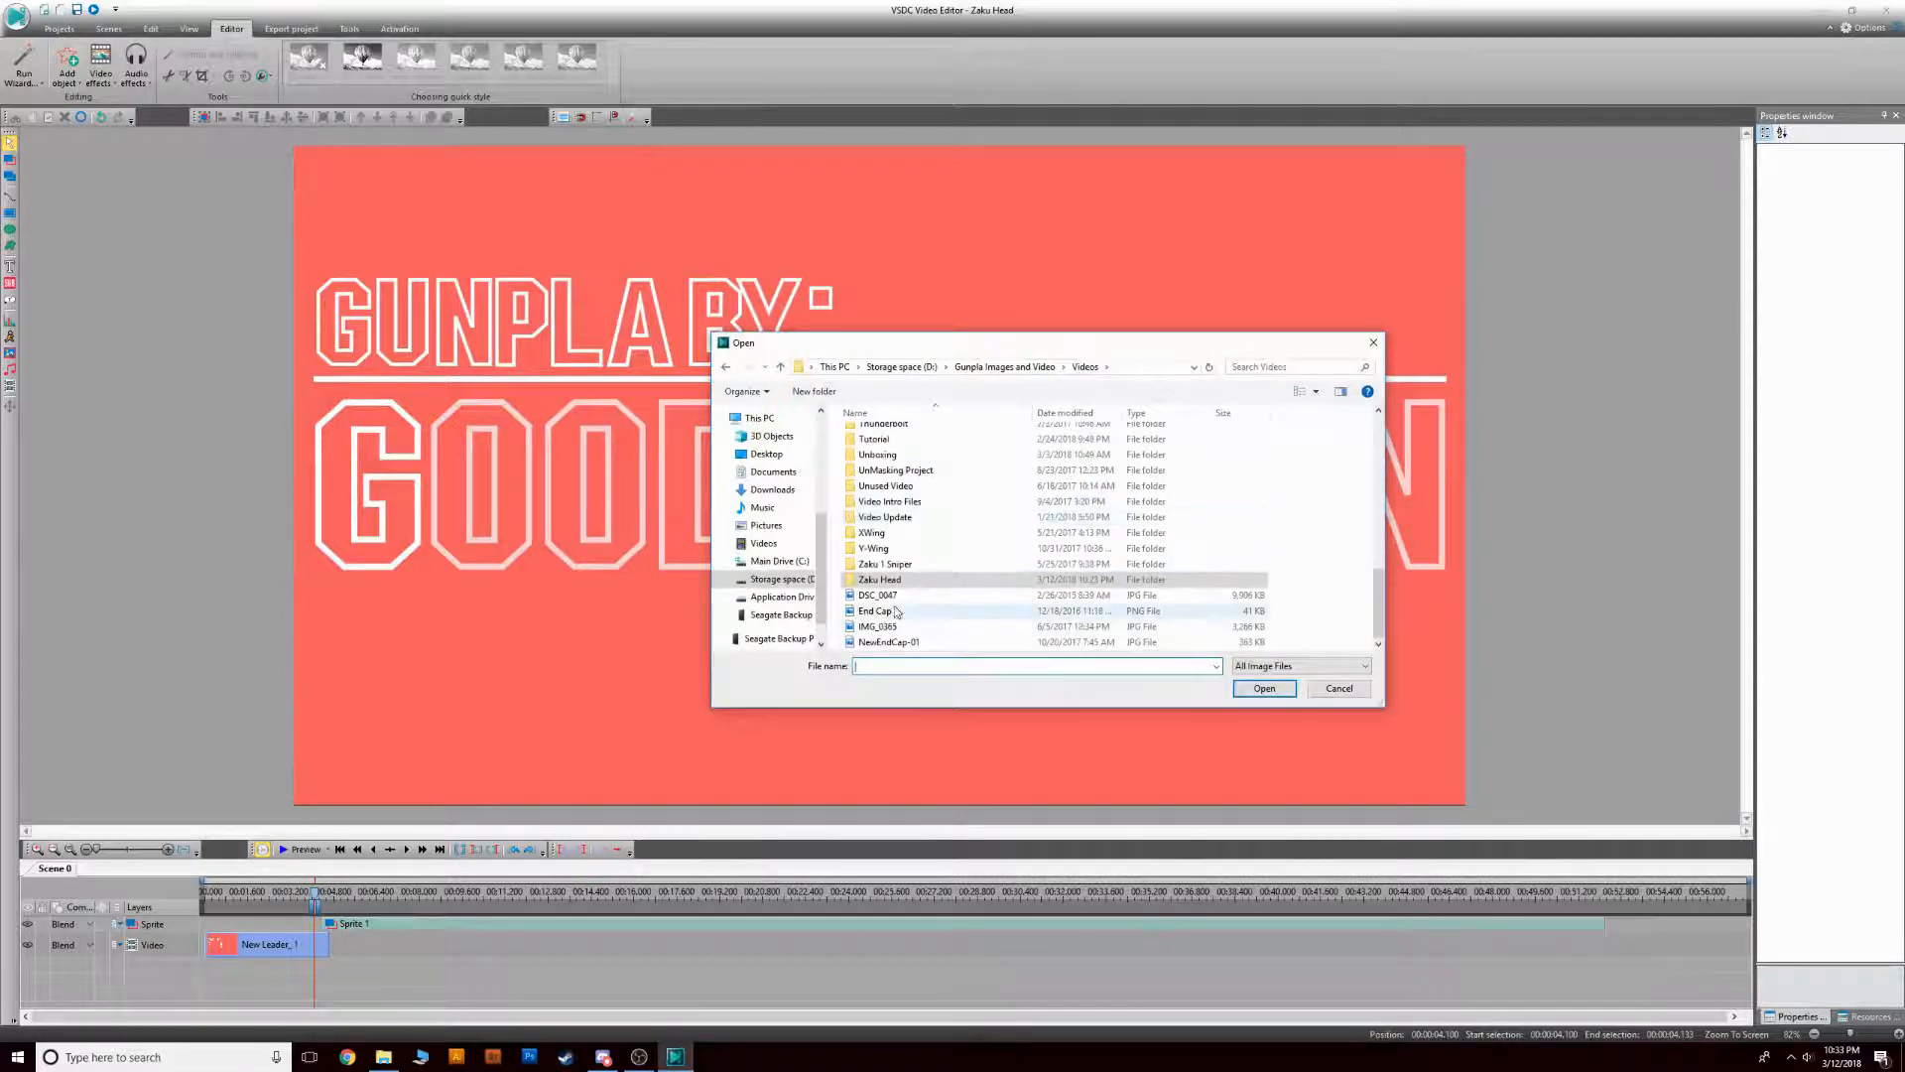
double_click(900, 612)
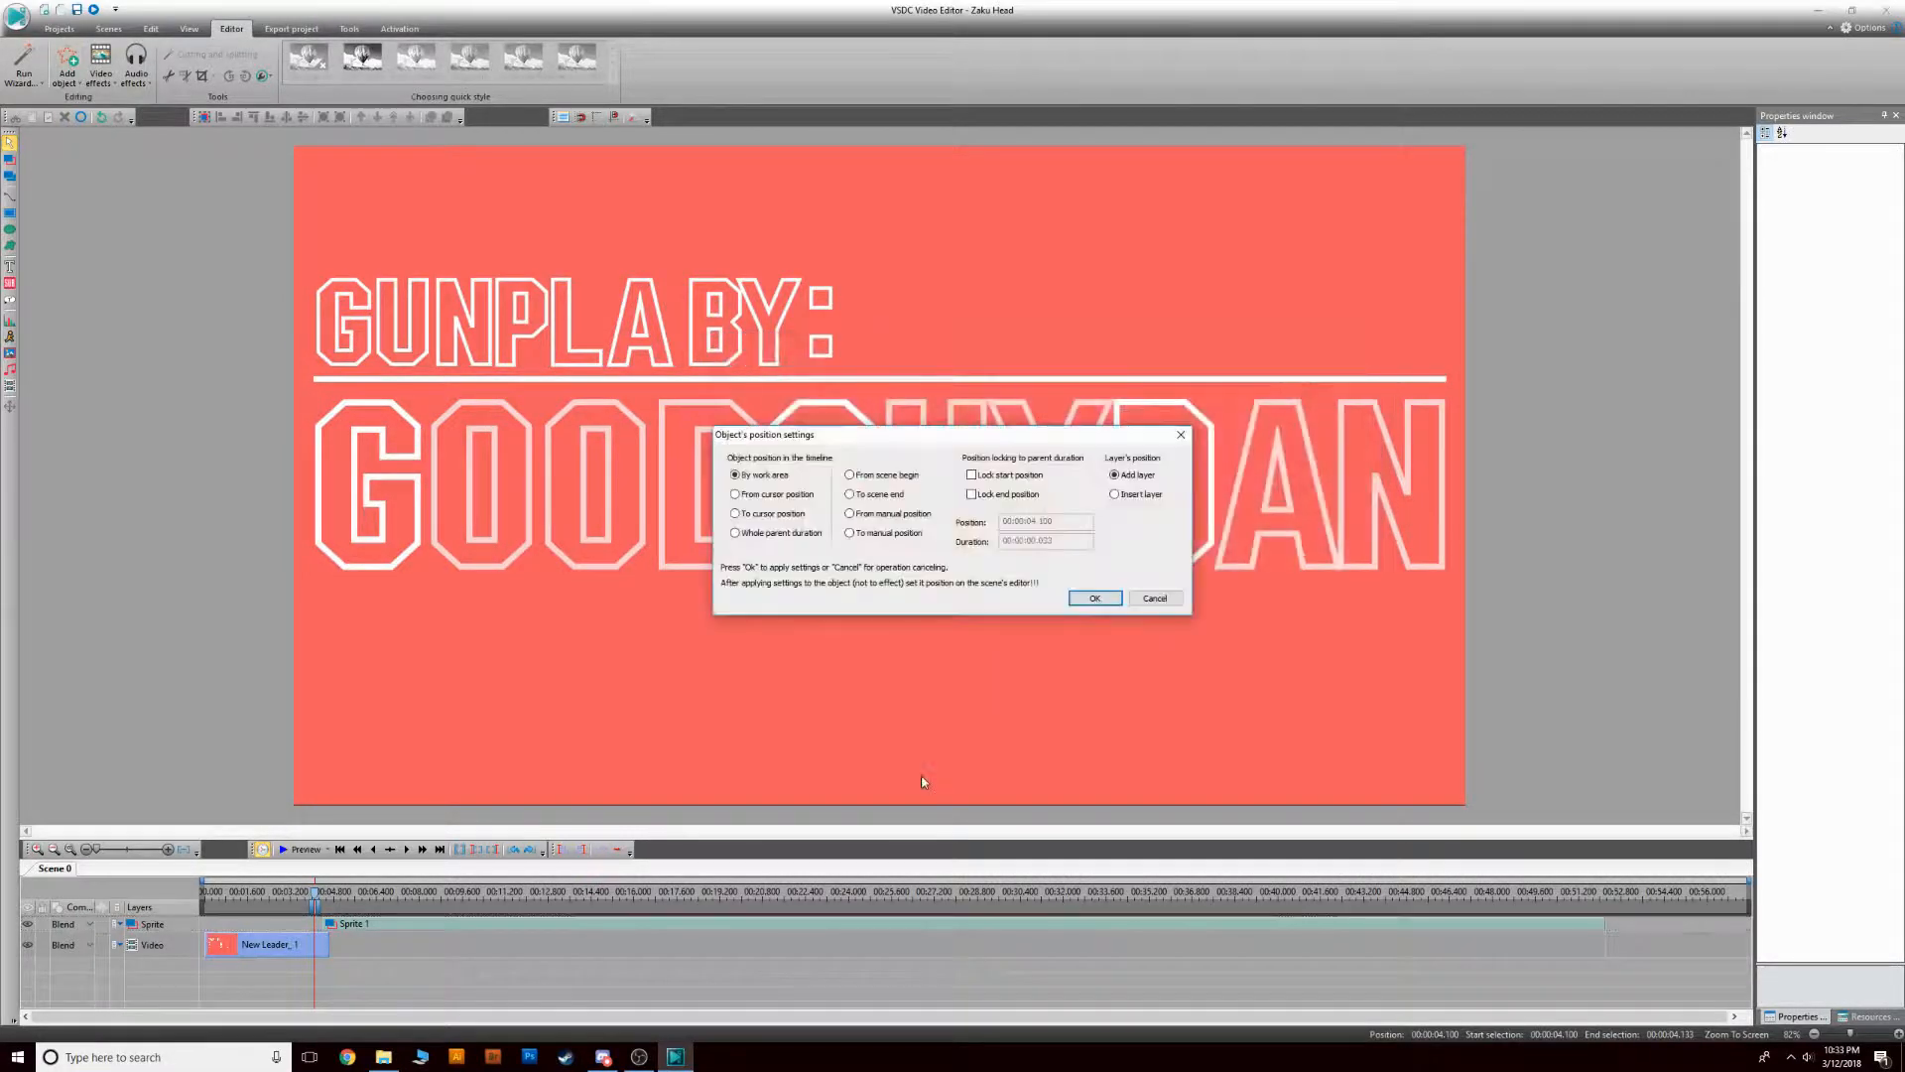
left_click(1096, 598)
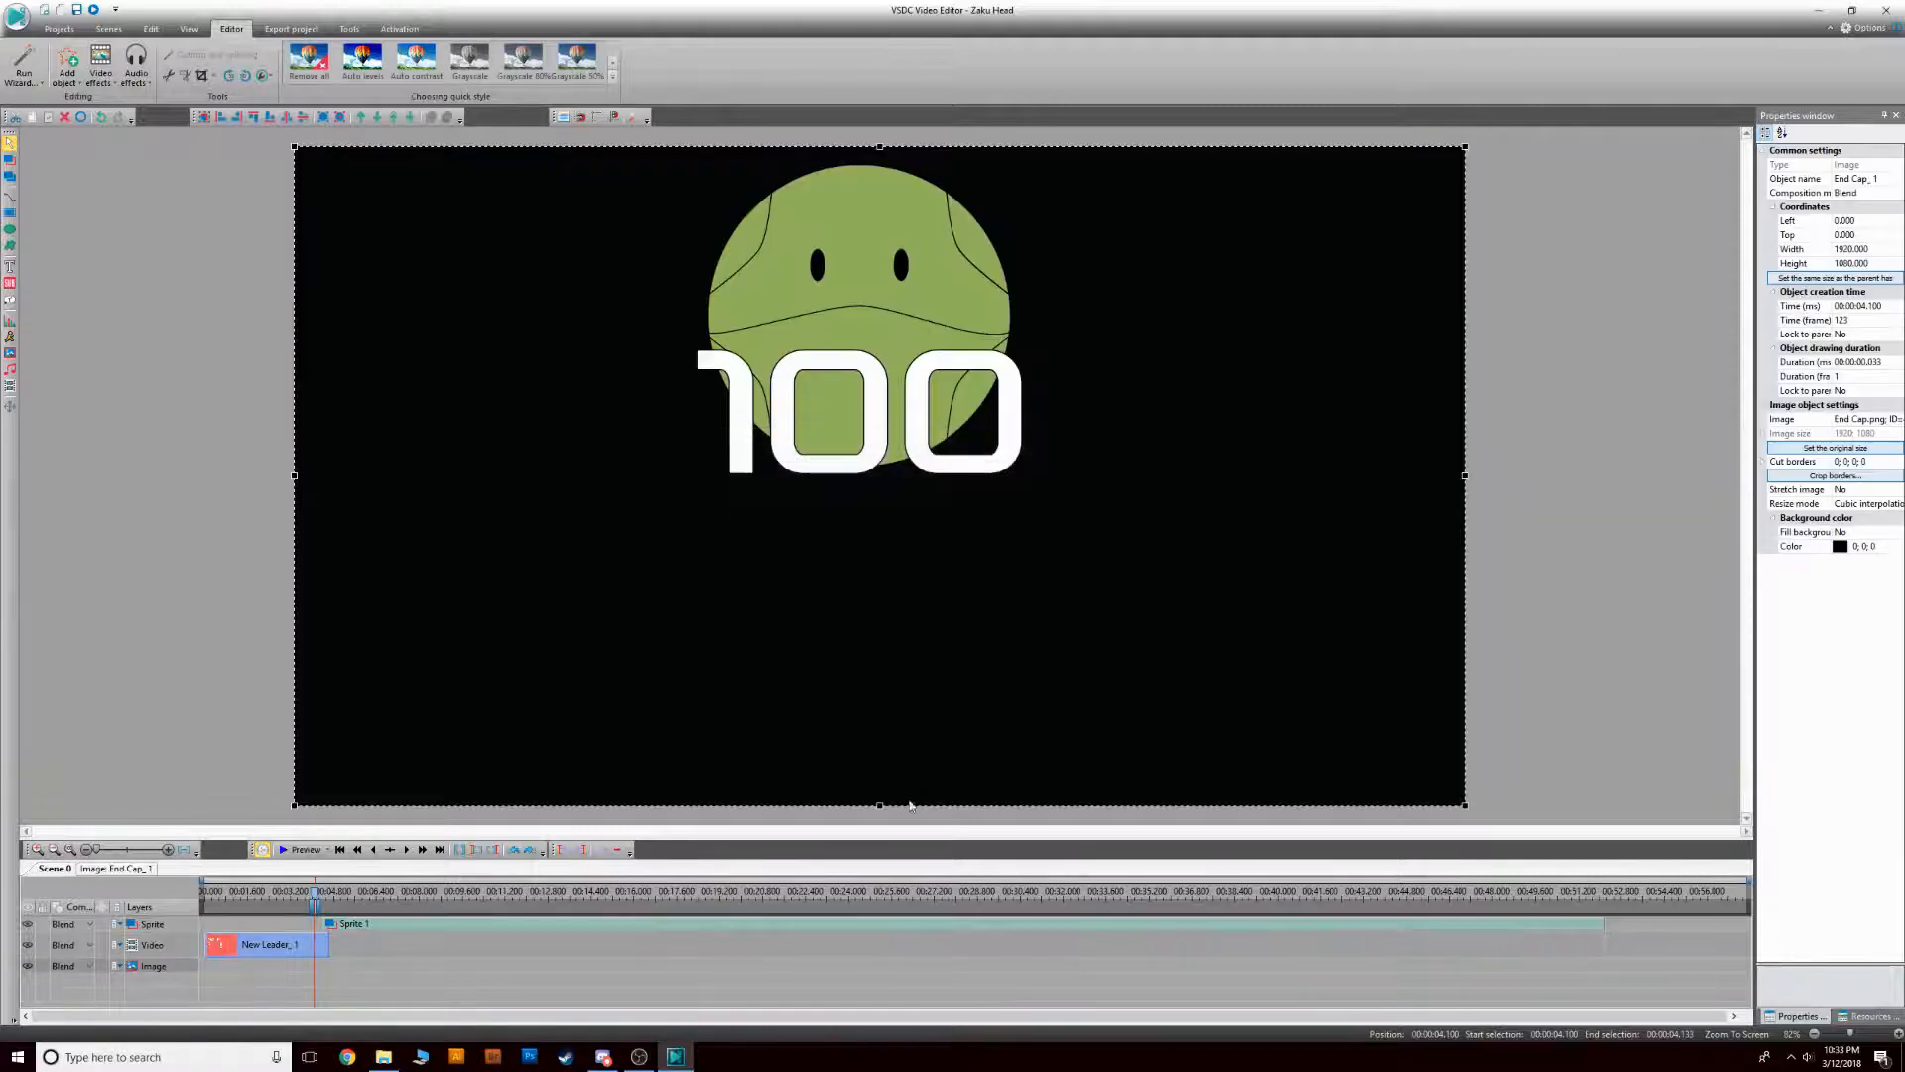
right_click(162, 969)
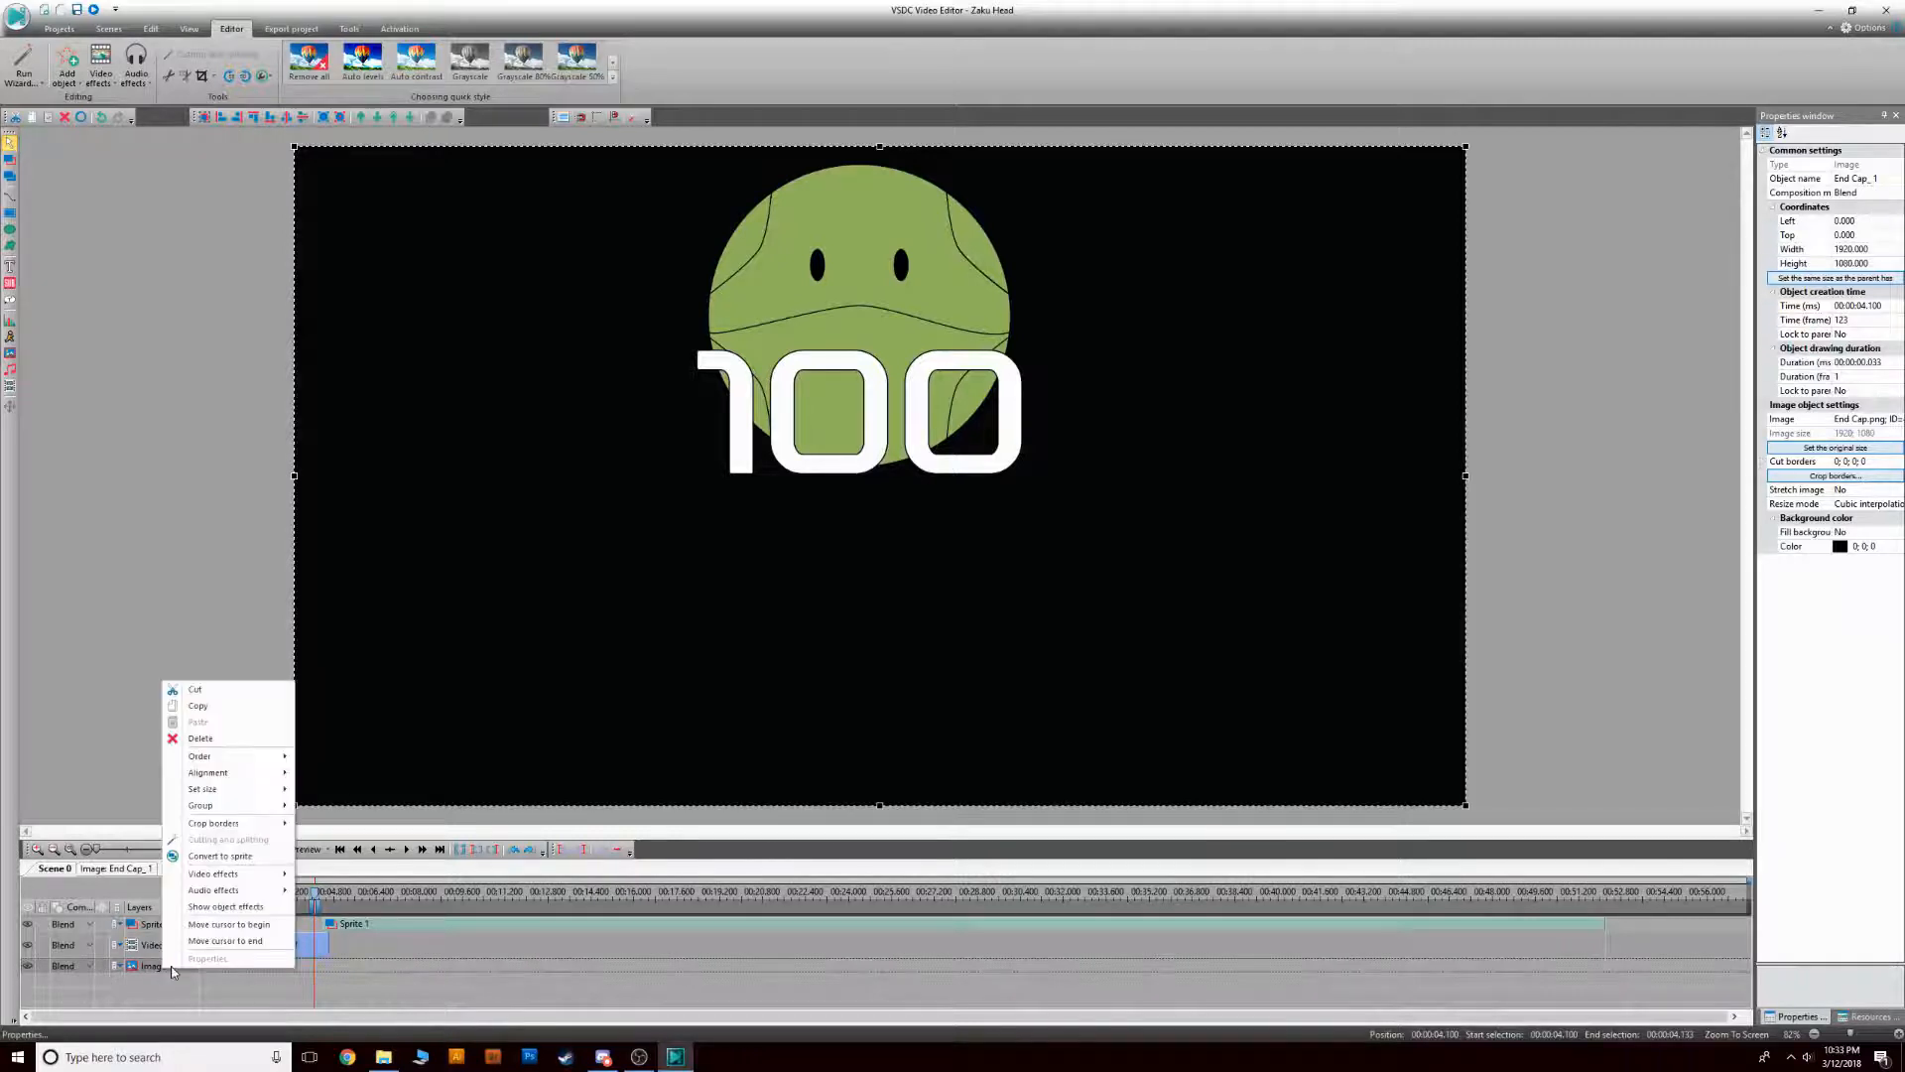
left_click(202, 739)
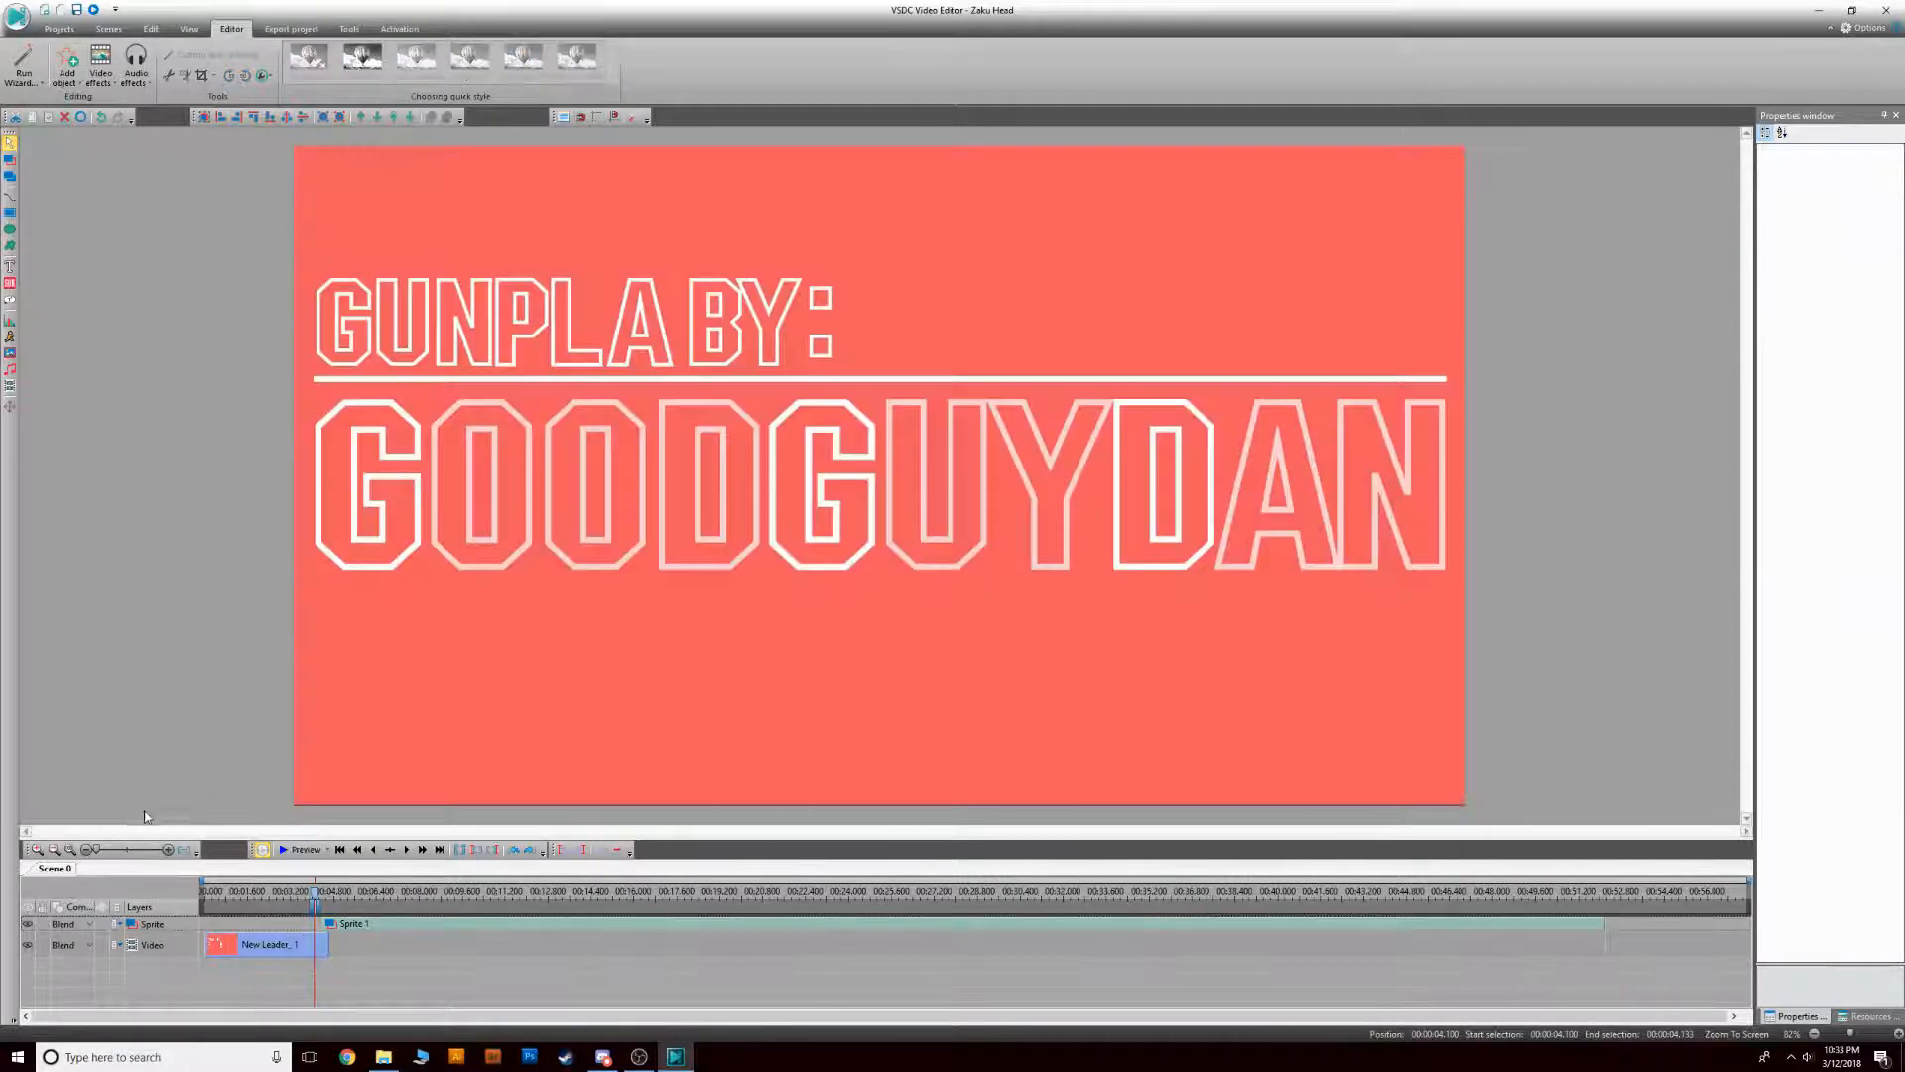
Add the NewEndCap-01 image from the Videos folder to the scene, positioned by work area on a new layer
left_click(66, 67)
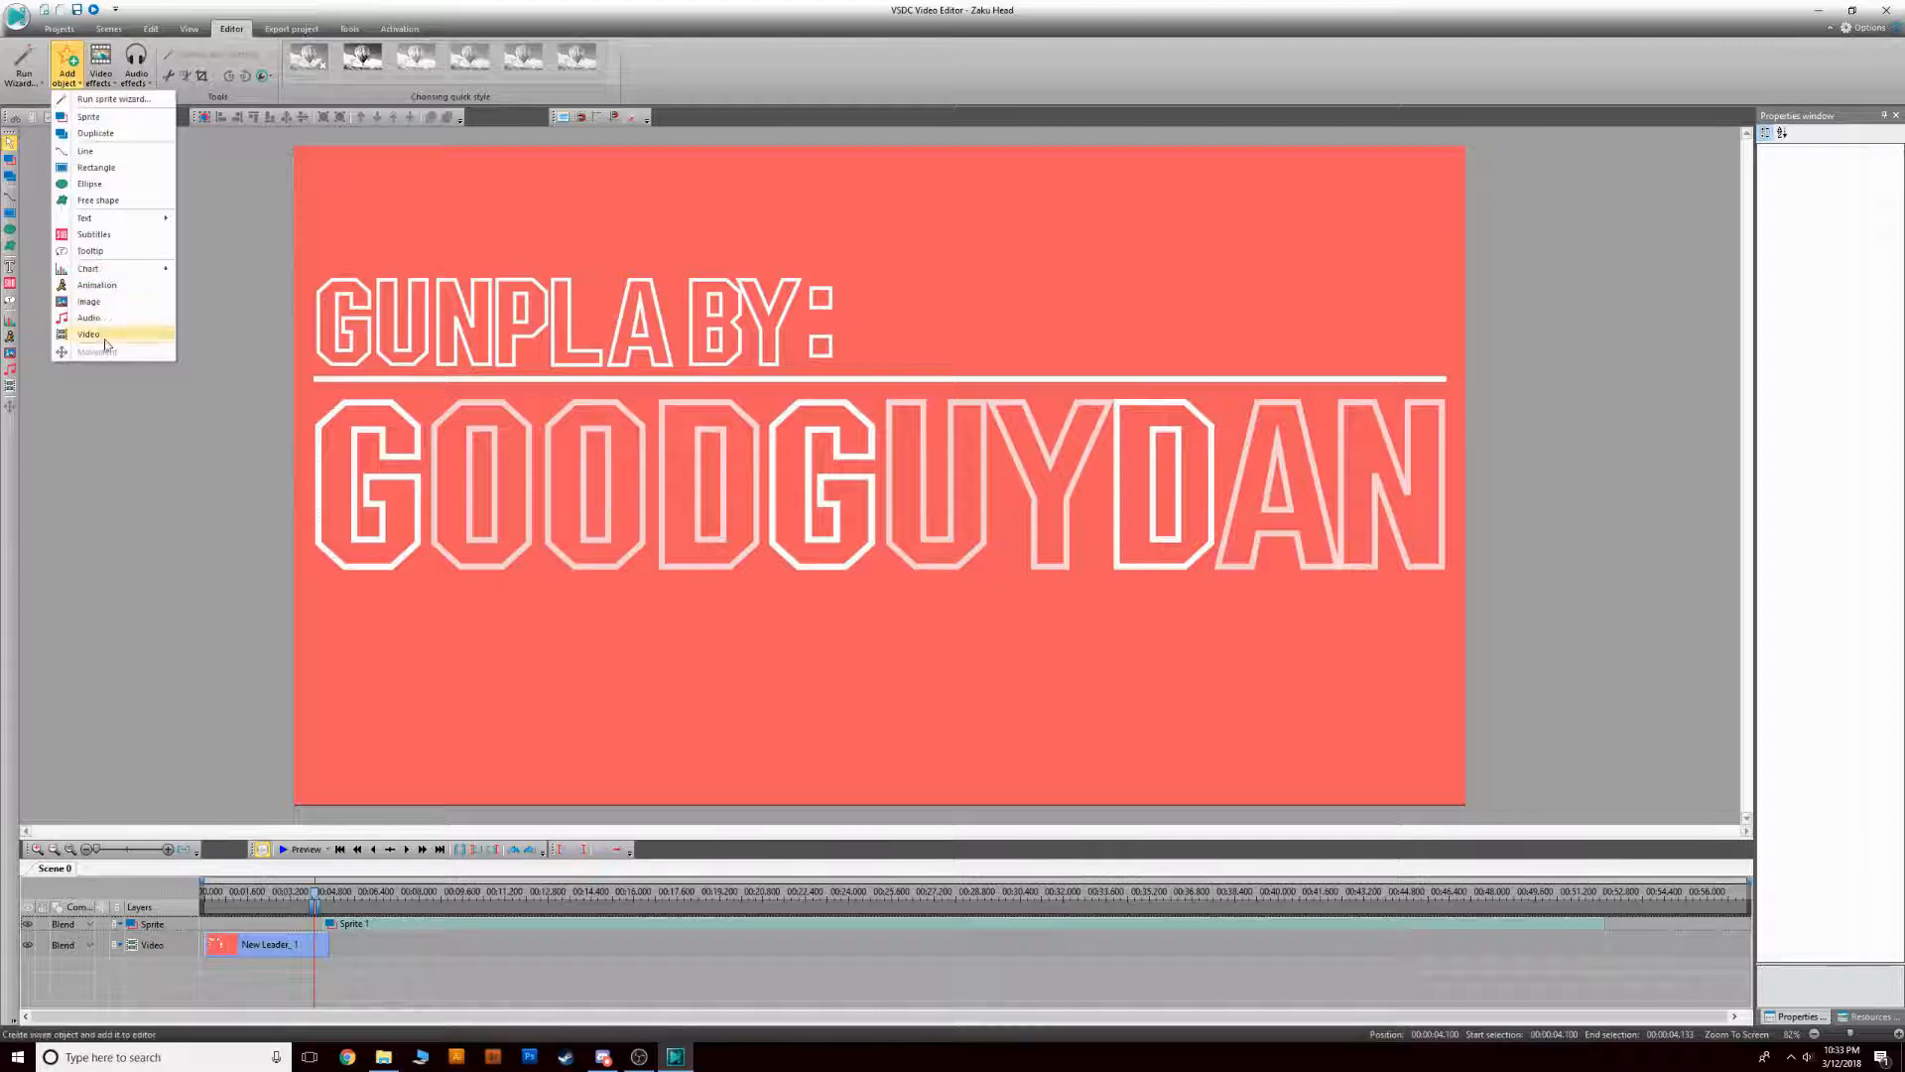
left_click(111, 298)
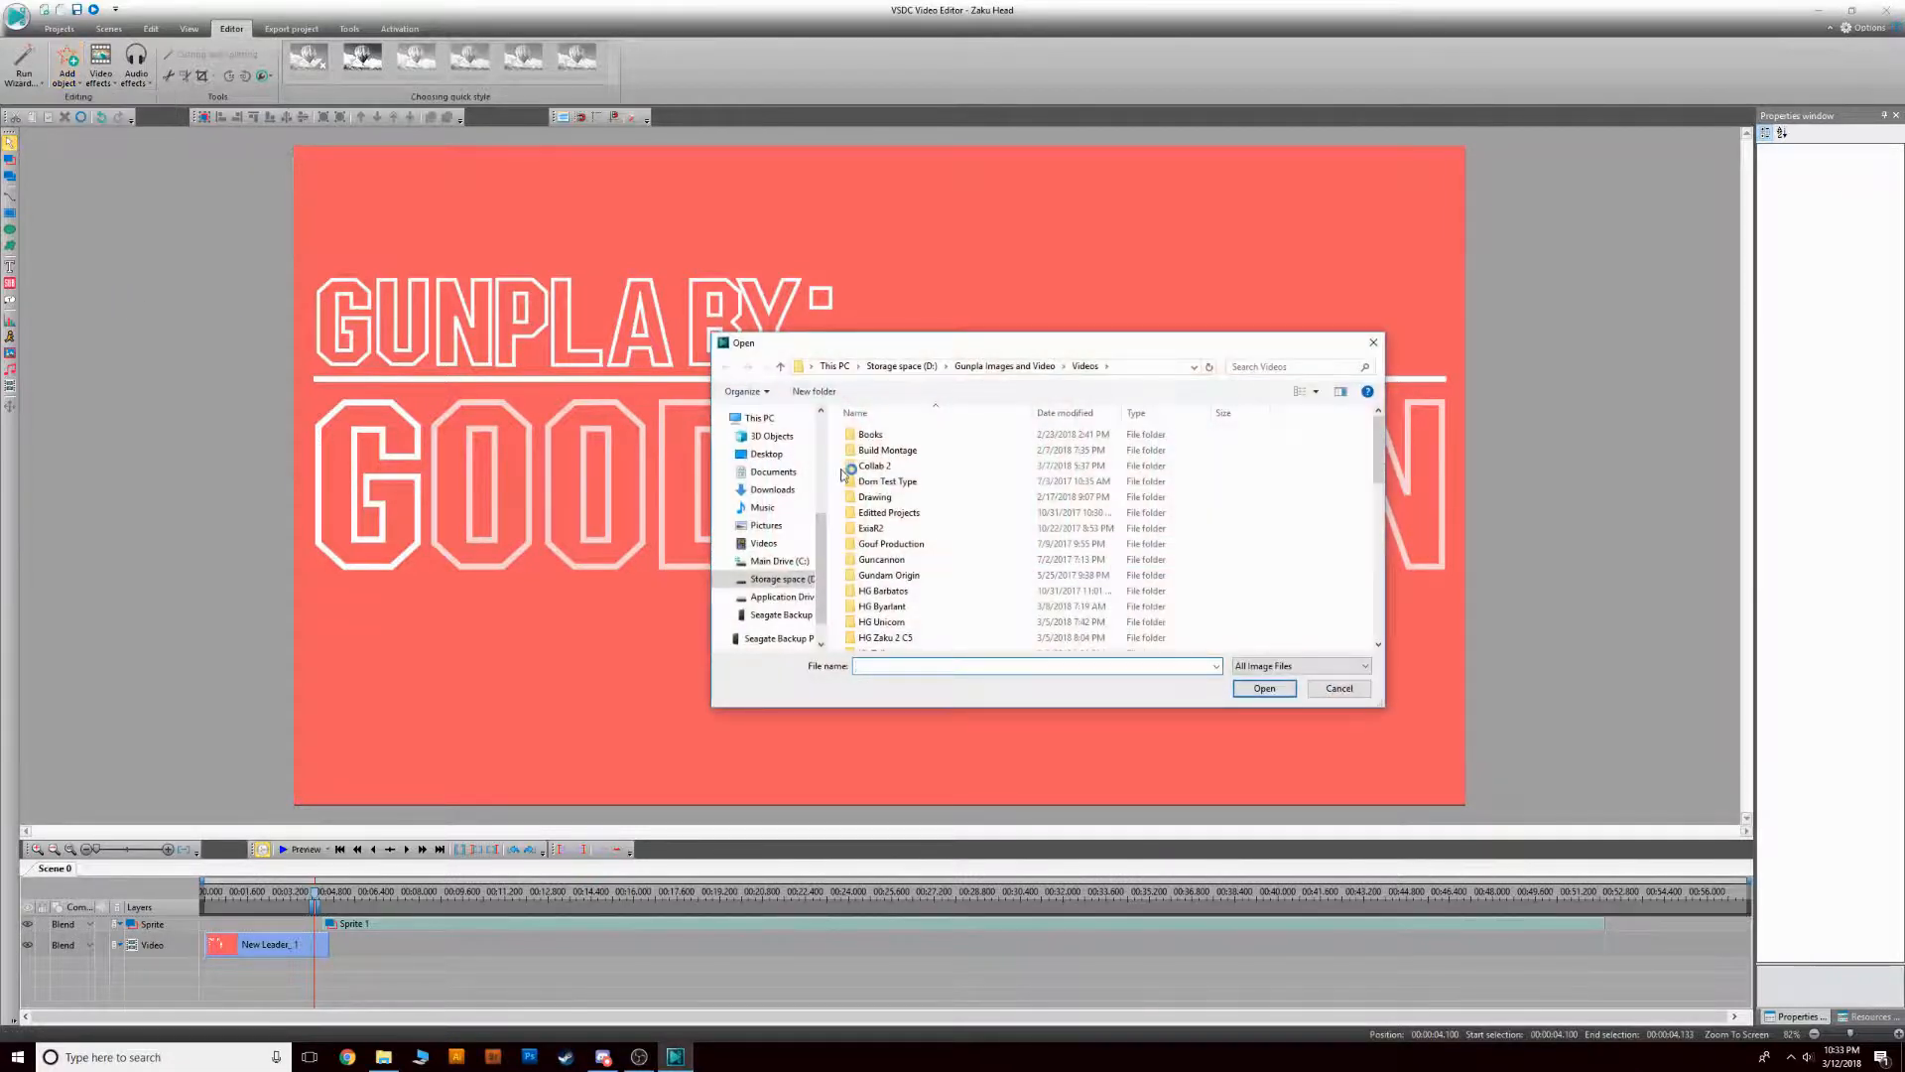
scroll(1050, 487, "down", 10)
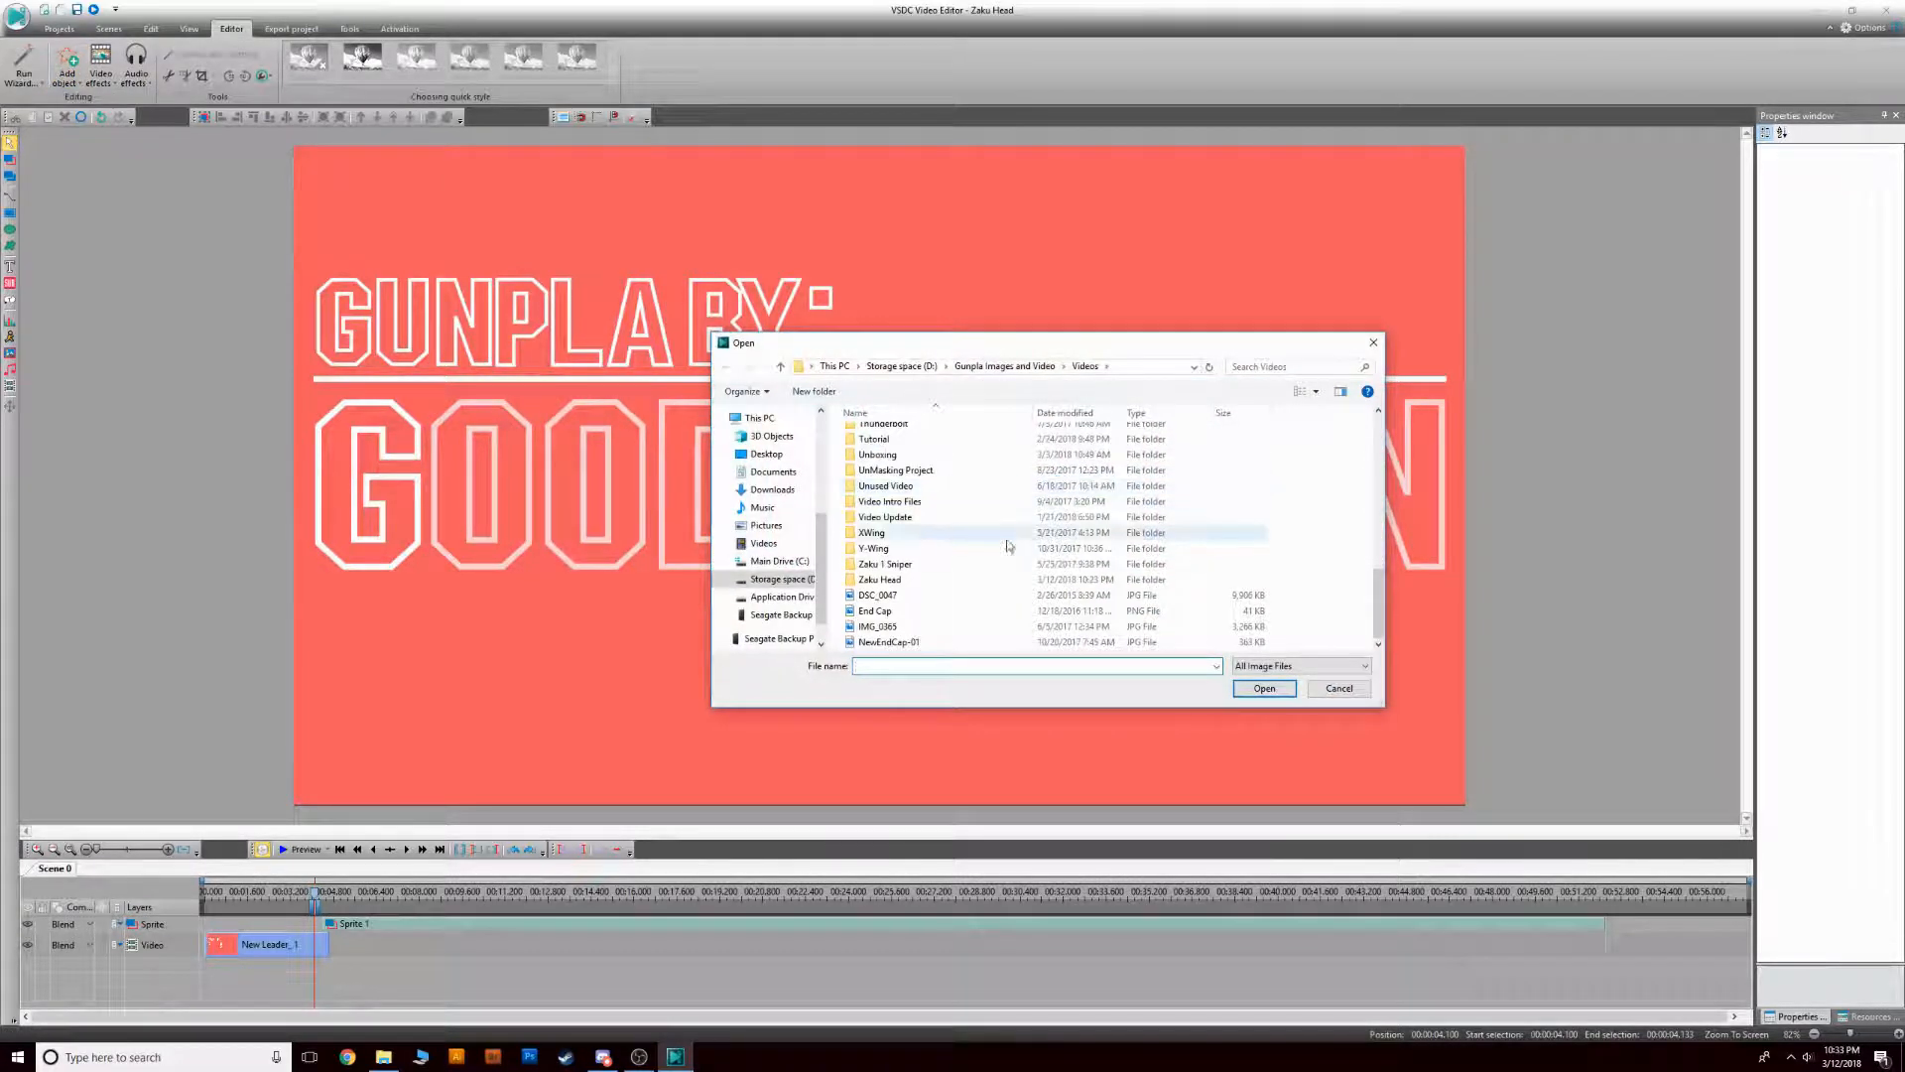
double_click(955, 642)
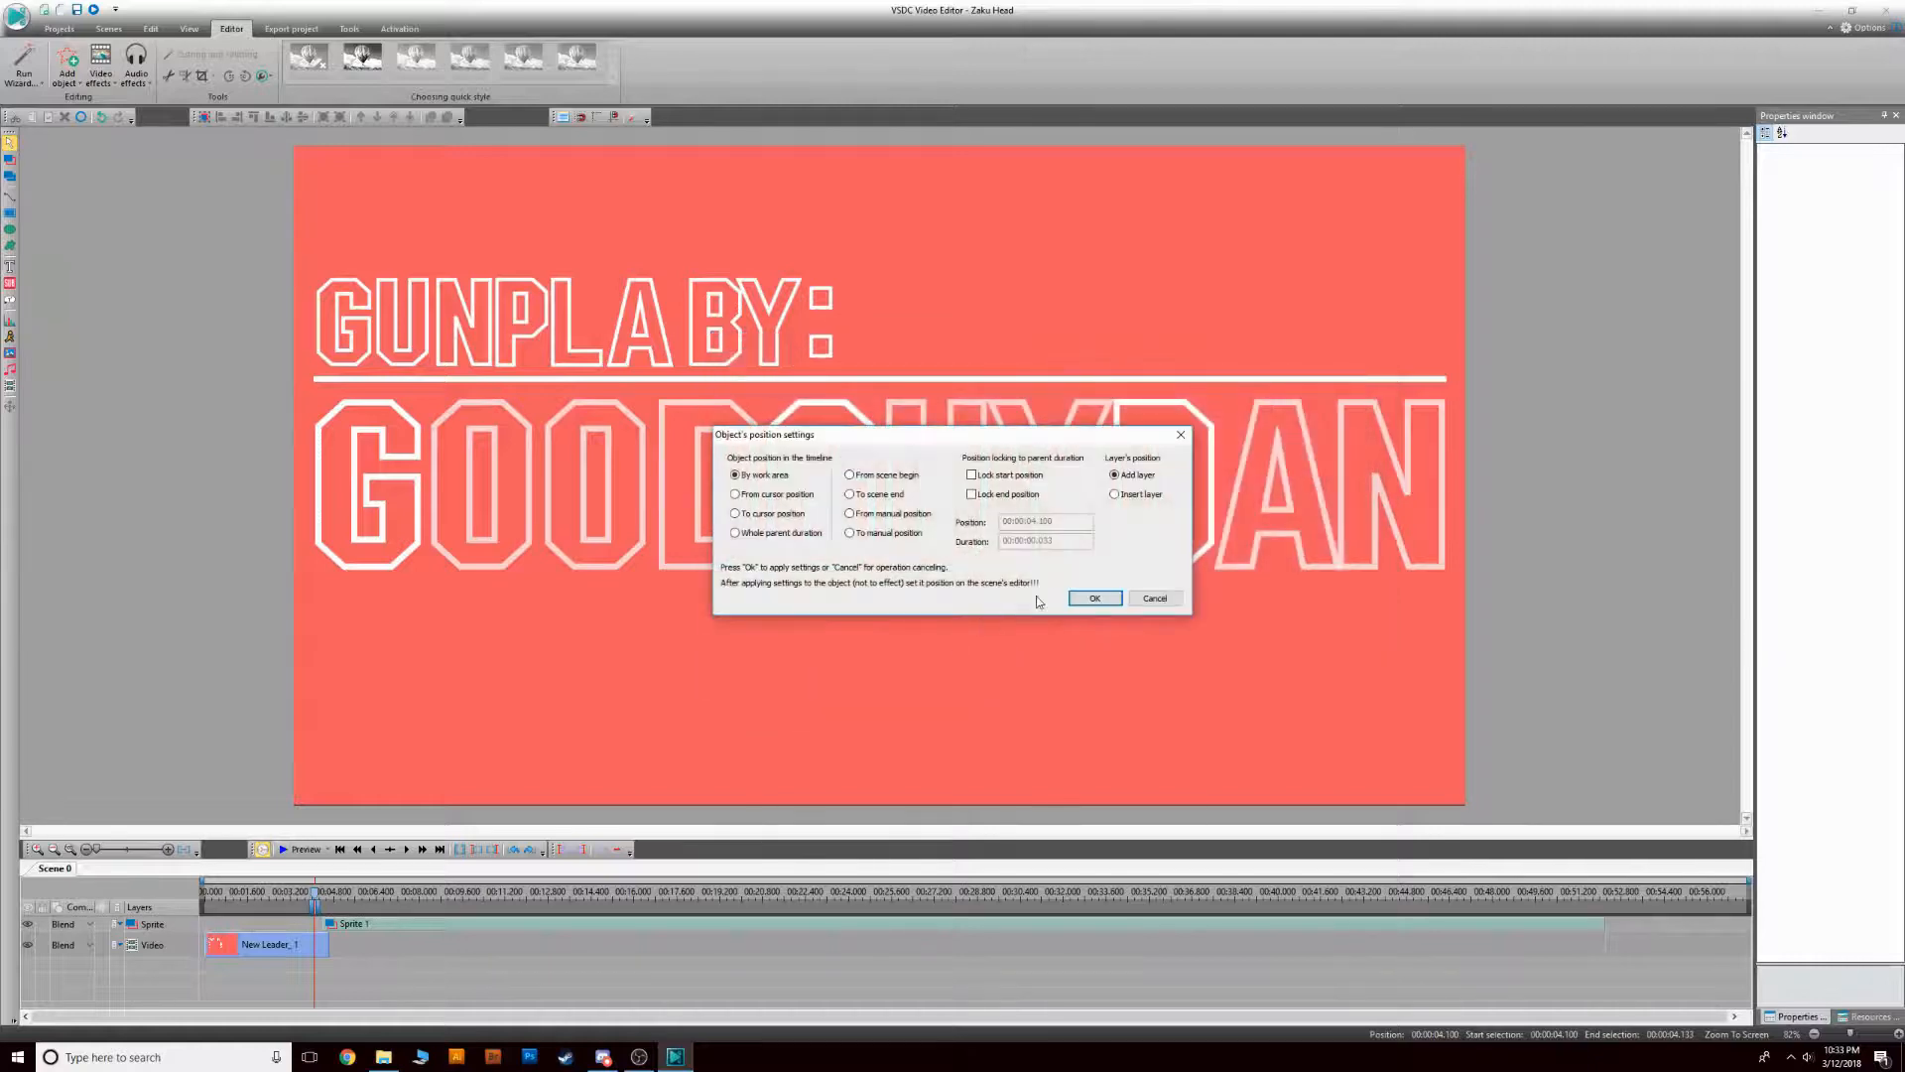
left_click(1074, 595)
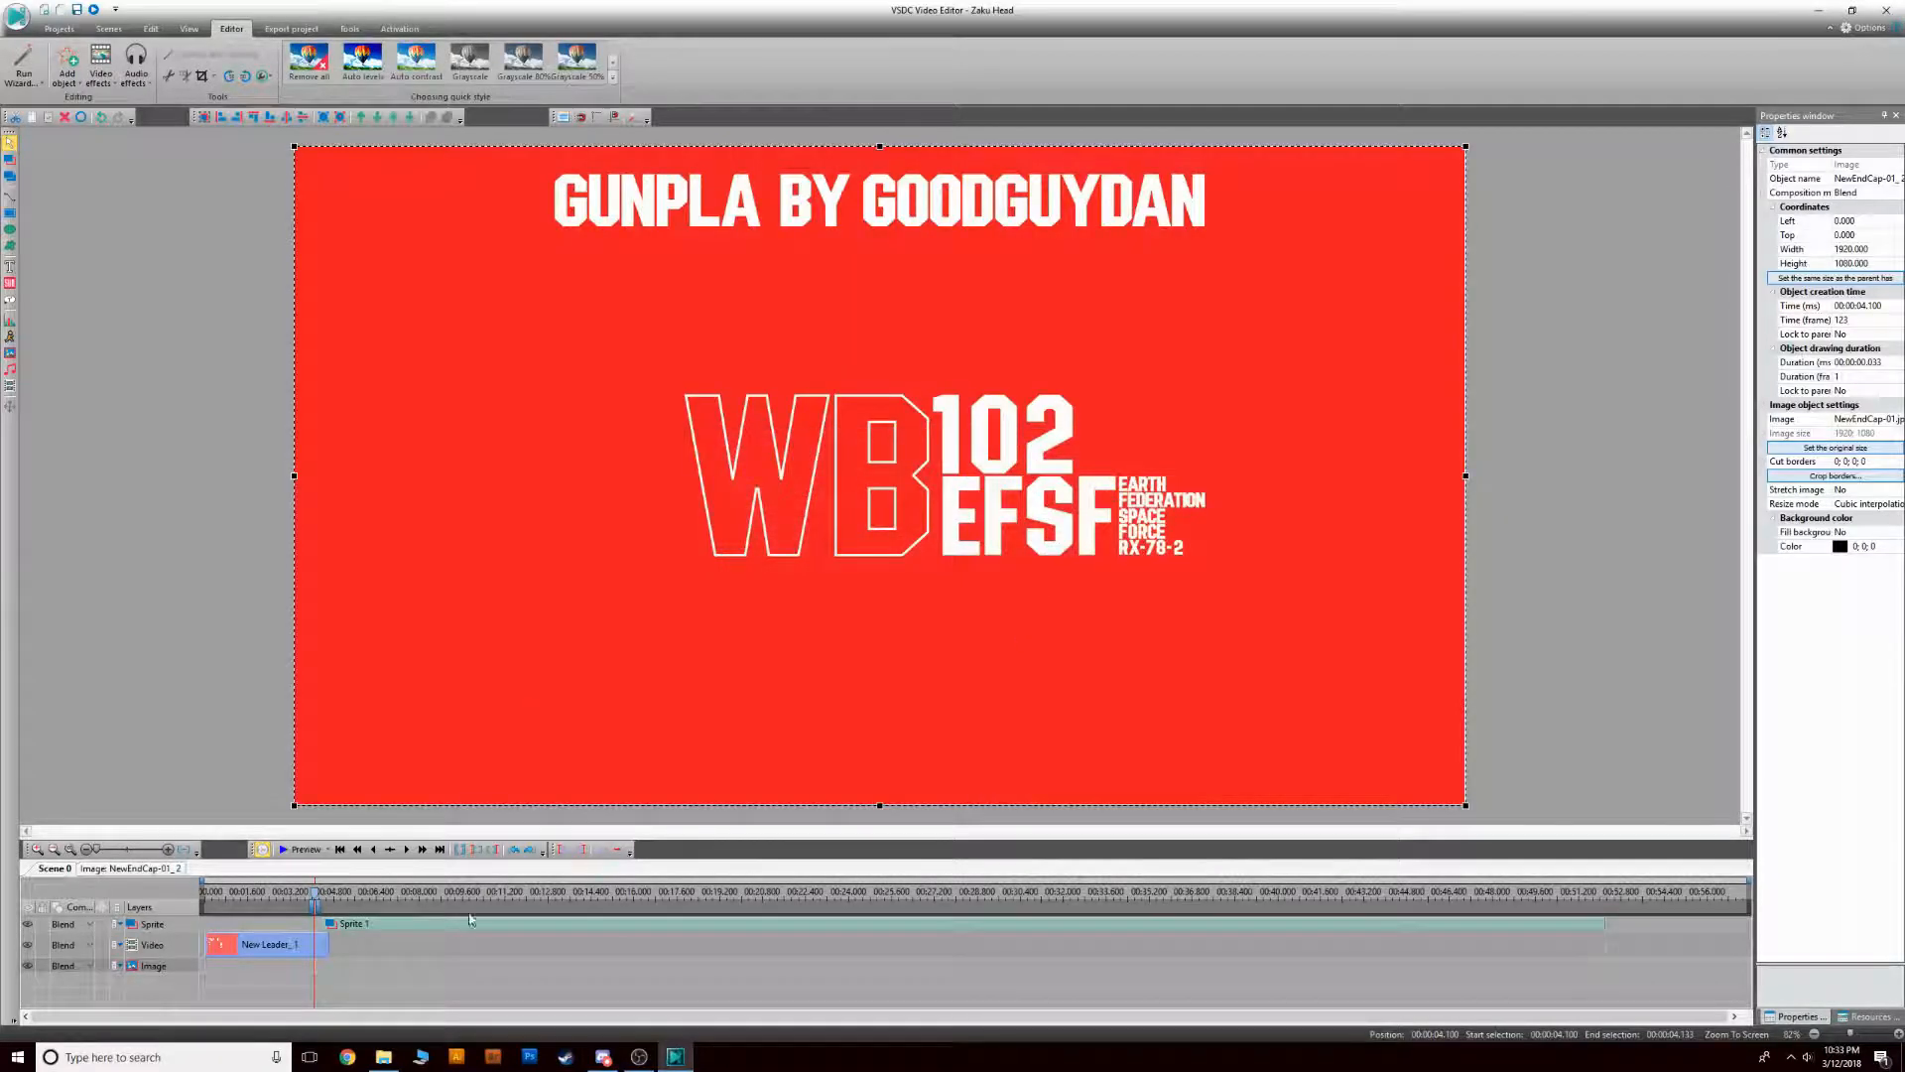
left_click(443, 945)
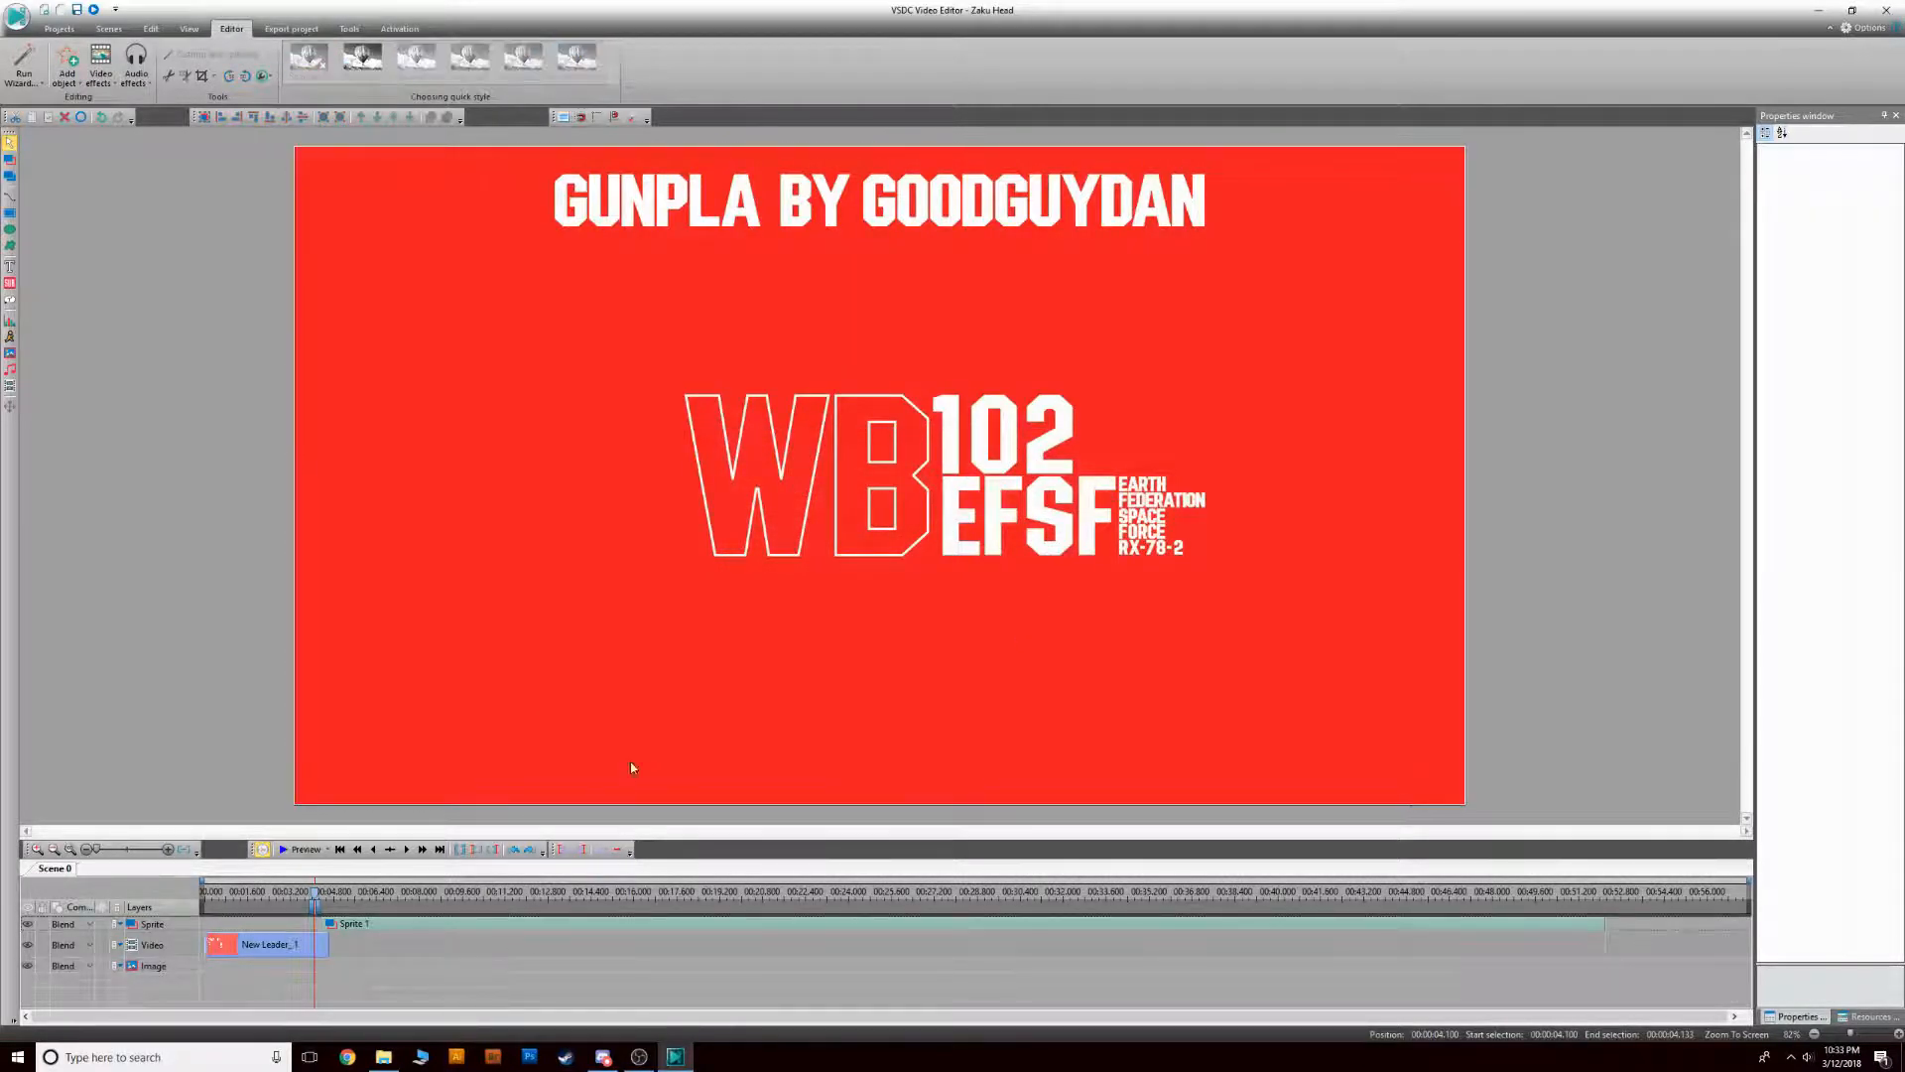
Set the NewEndCap-01 image's creation time to 15 s
left_click(268, 965)
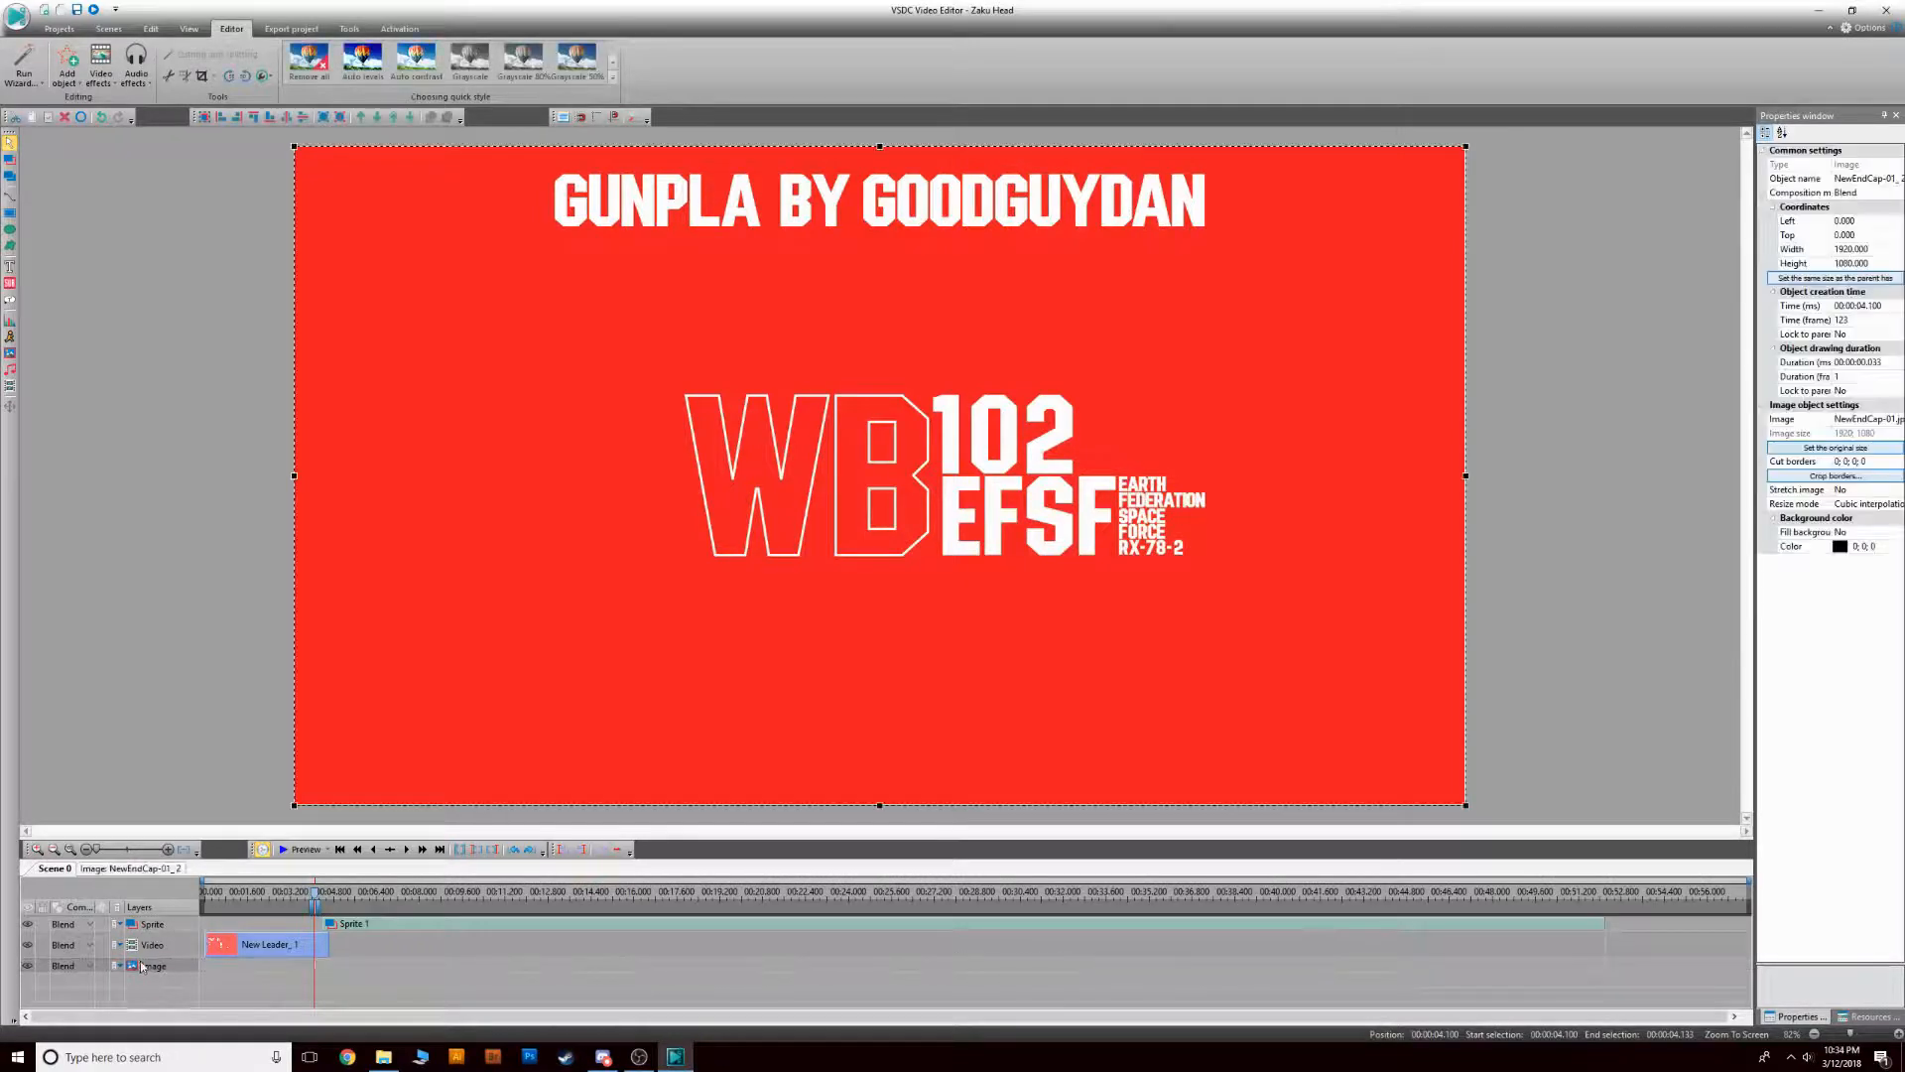
left_click(1858, 306)
type("00:00:")
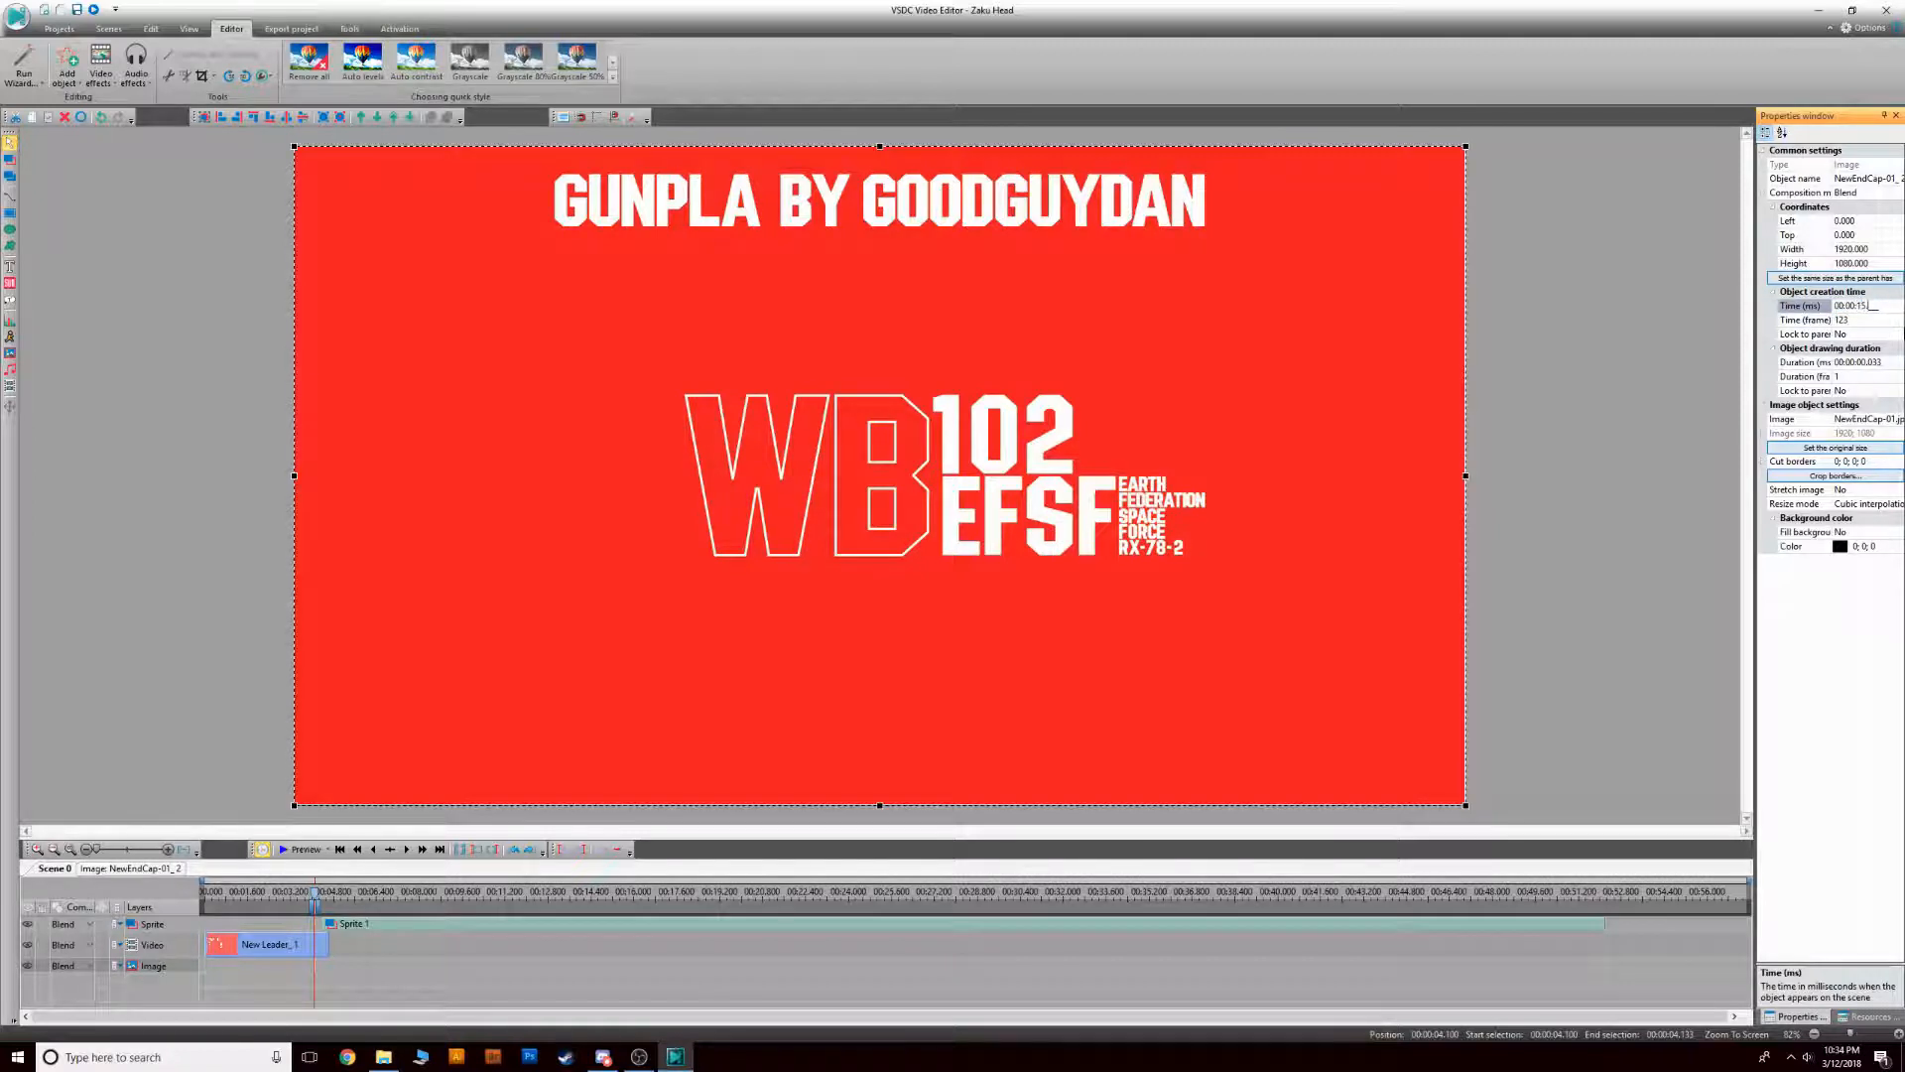
type("15")
key("Return")
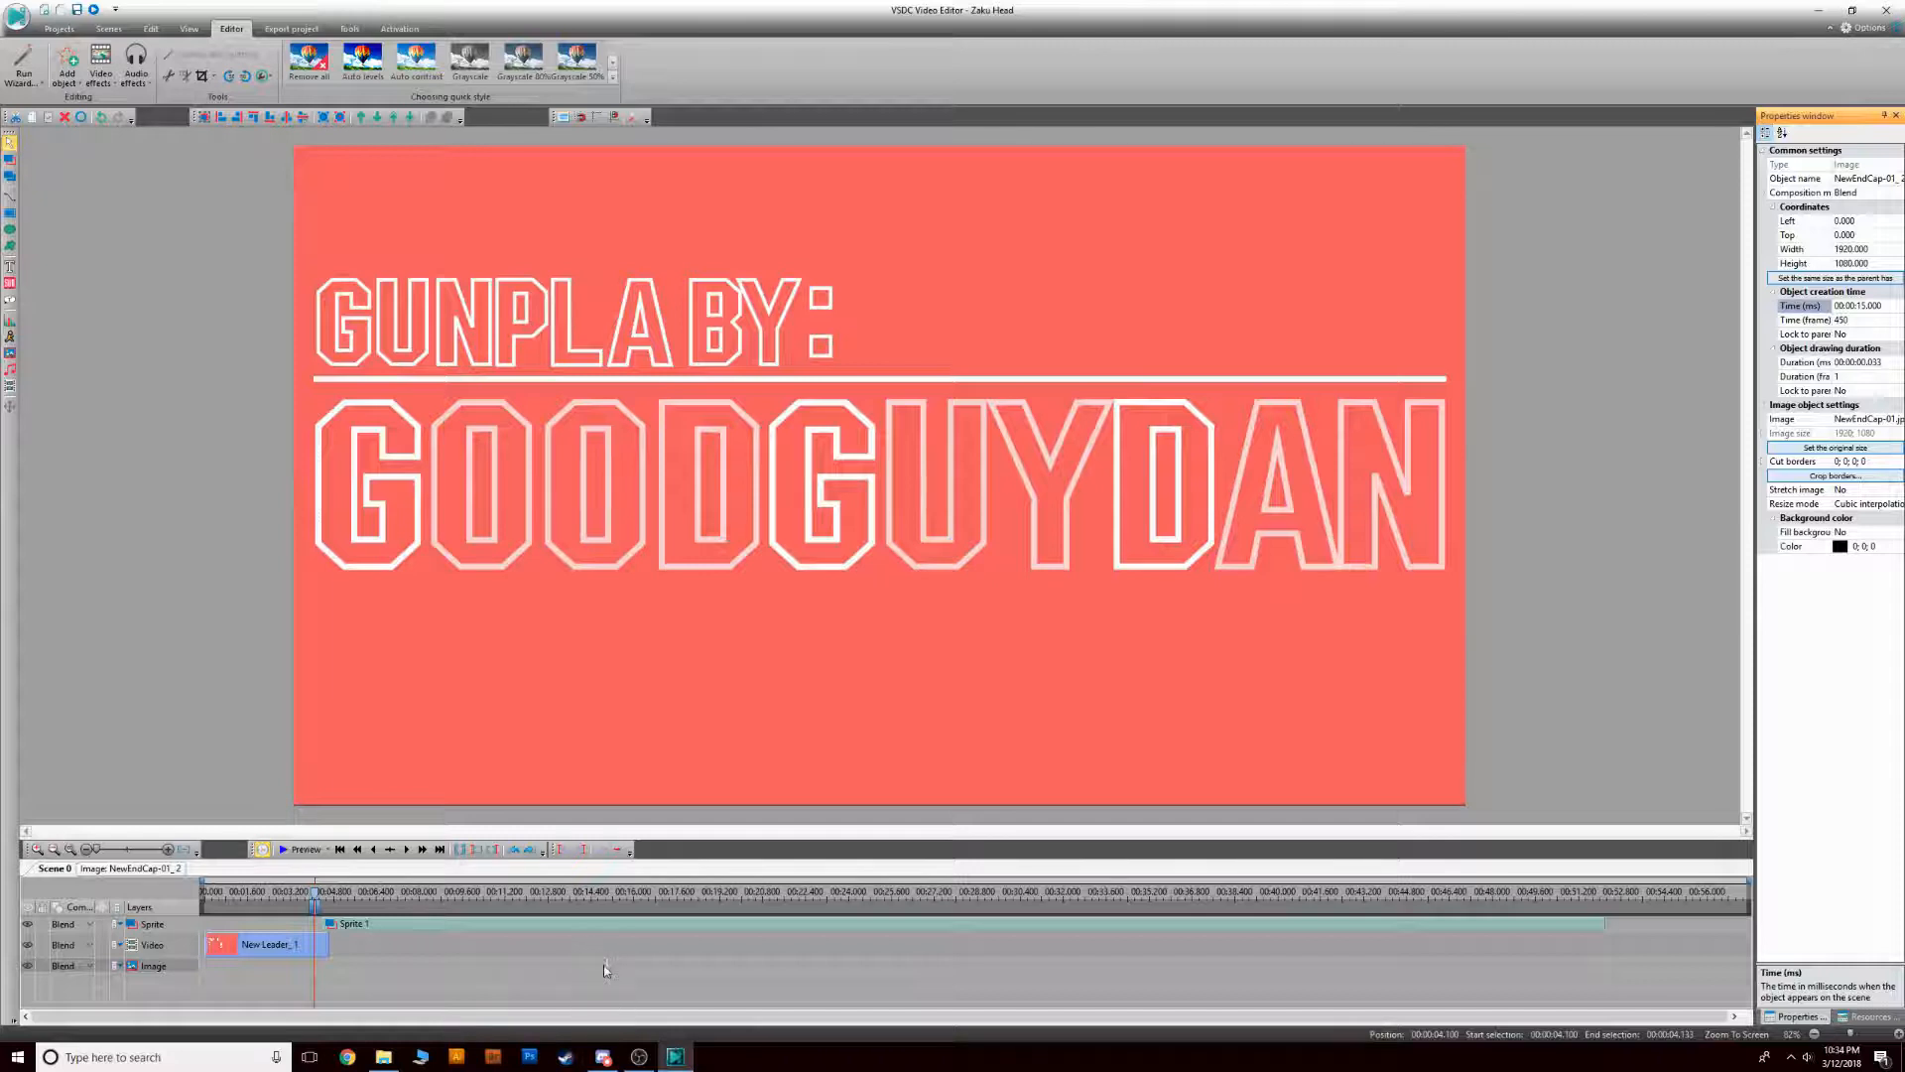
Set the NewEndCap-01 image's drawing duration to 15 s
left_click(610, 973)
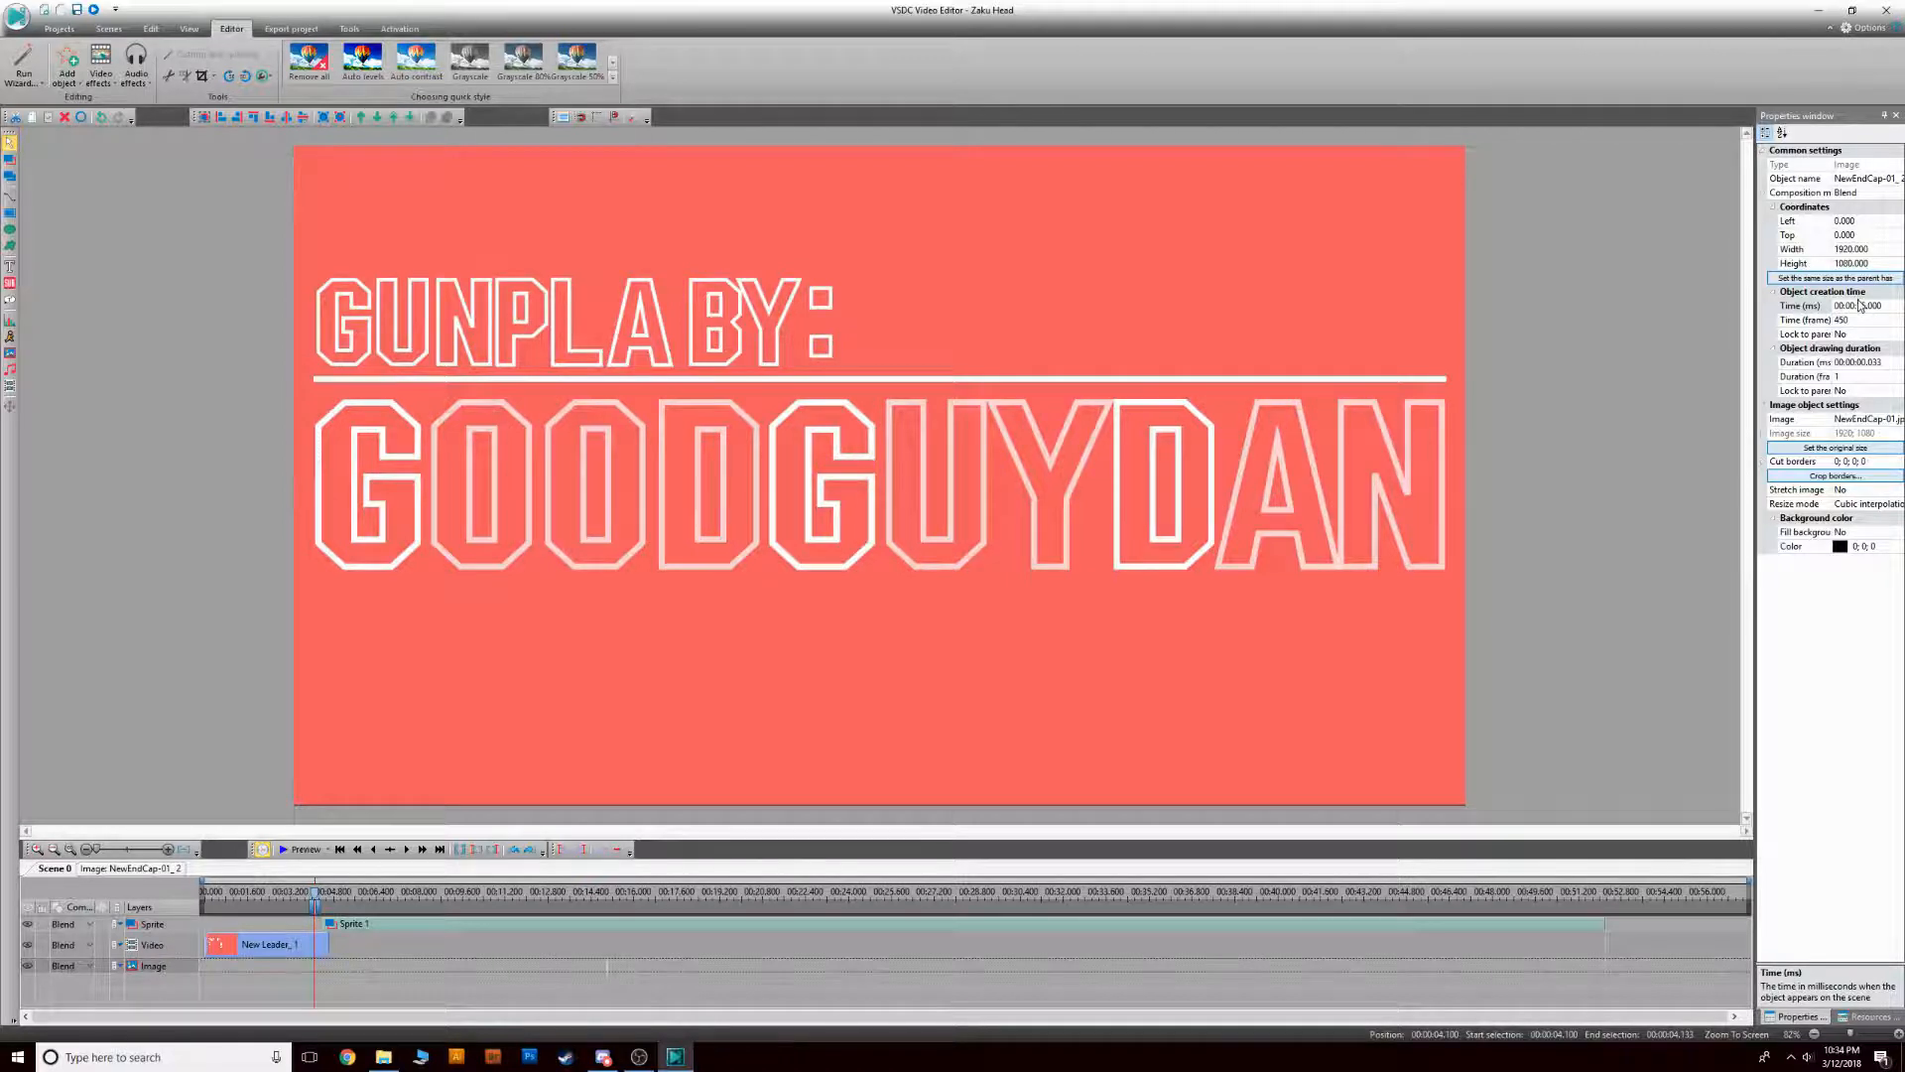
left_click(1872, 365)
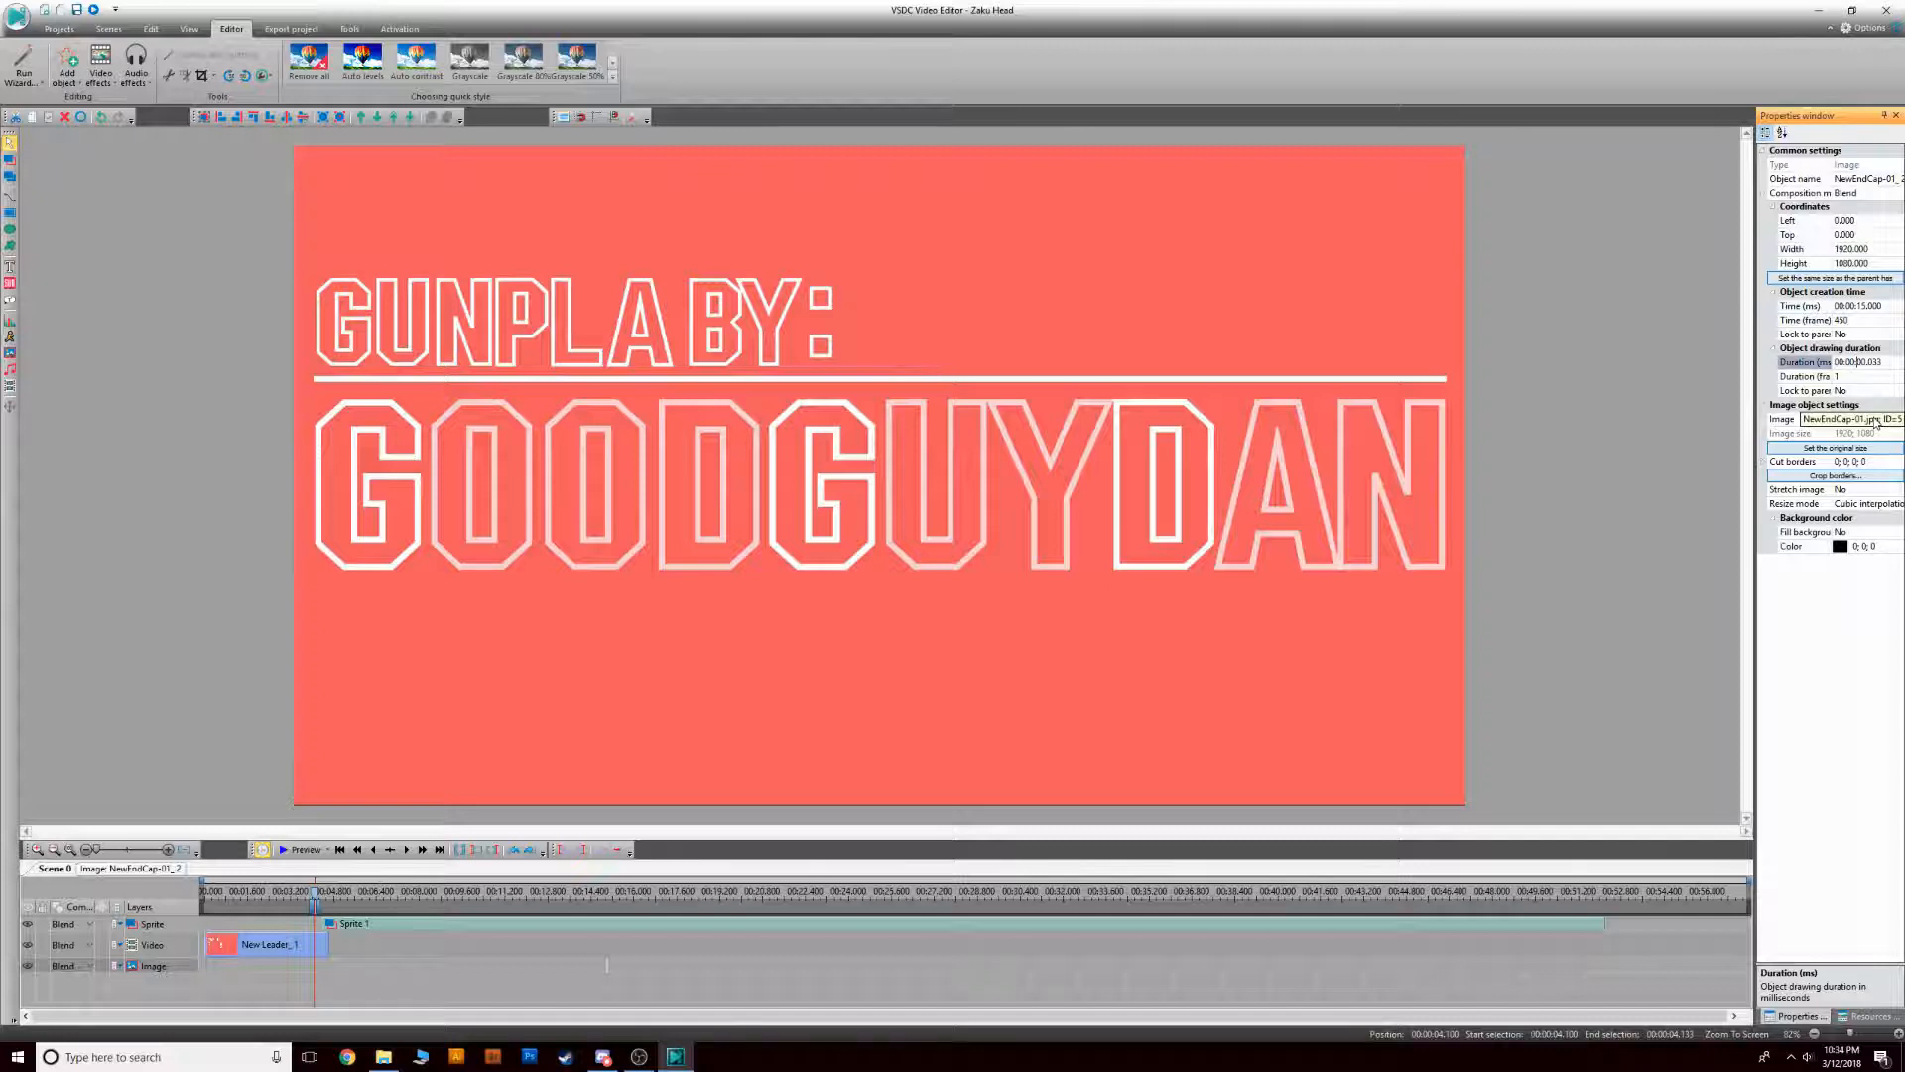
type("15.00")
key("Return")
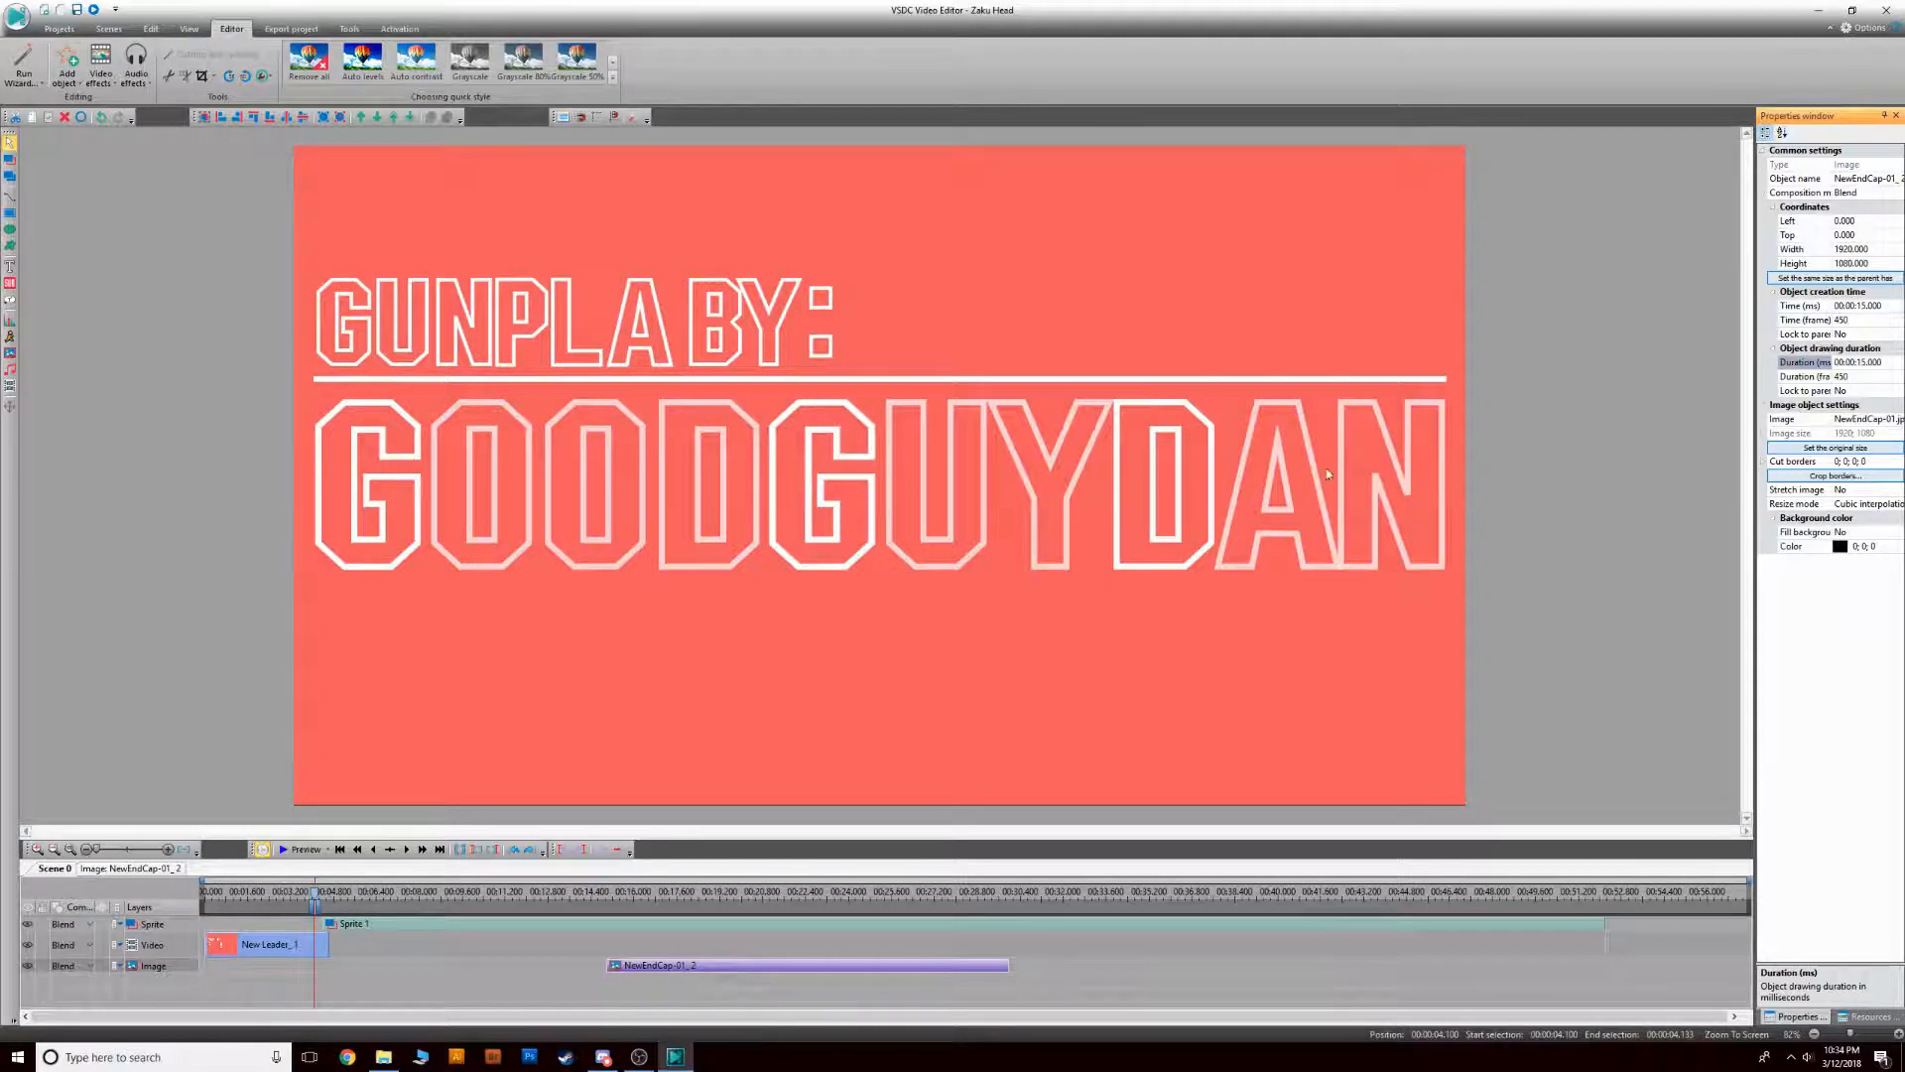
Move the NewEndCap-01 image to start at 51.366 s, slightly overlapping the sprite's end, and scrub through it
left_click_drag(877, 971, 1502, 974)
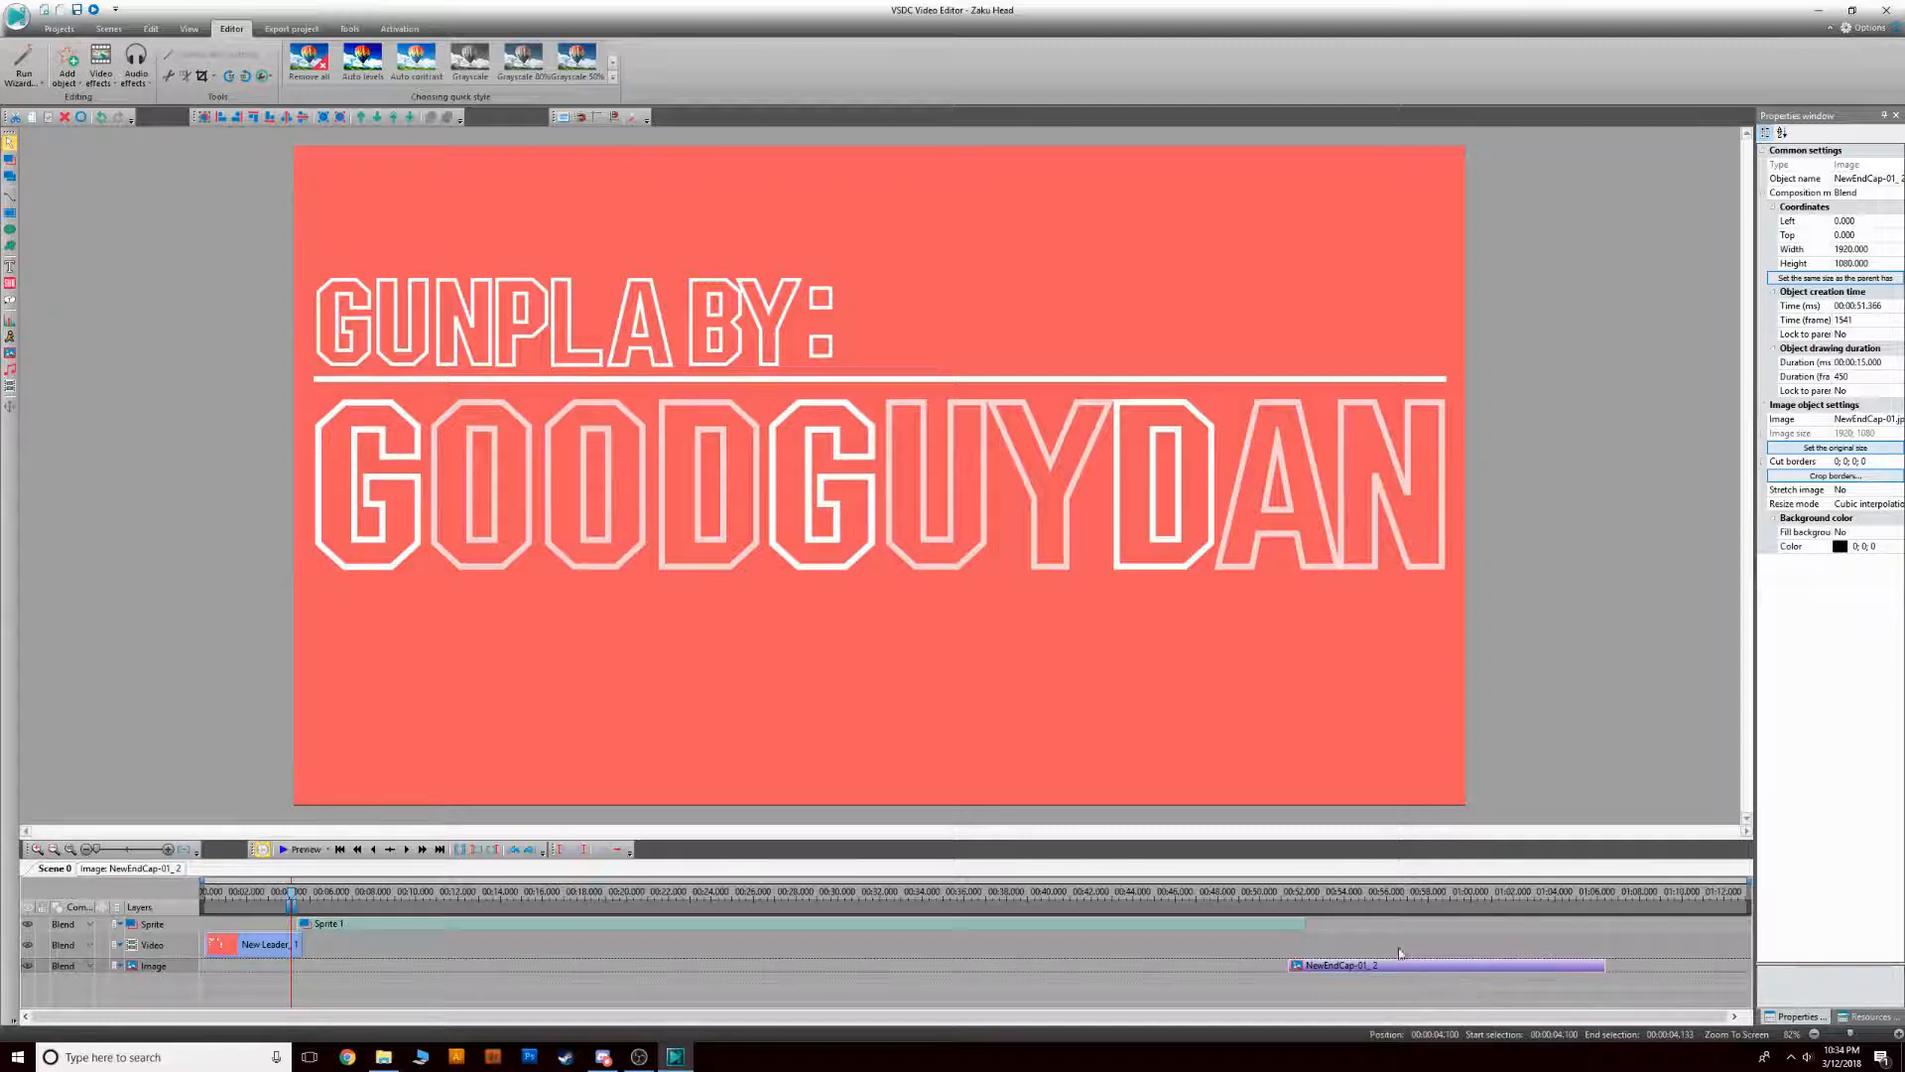
left_click(1349, 903)
left_click_drag(1348, 895, 1443, 893)
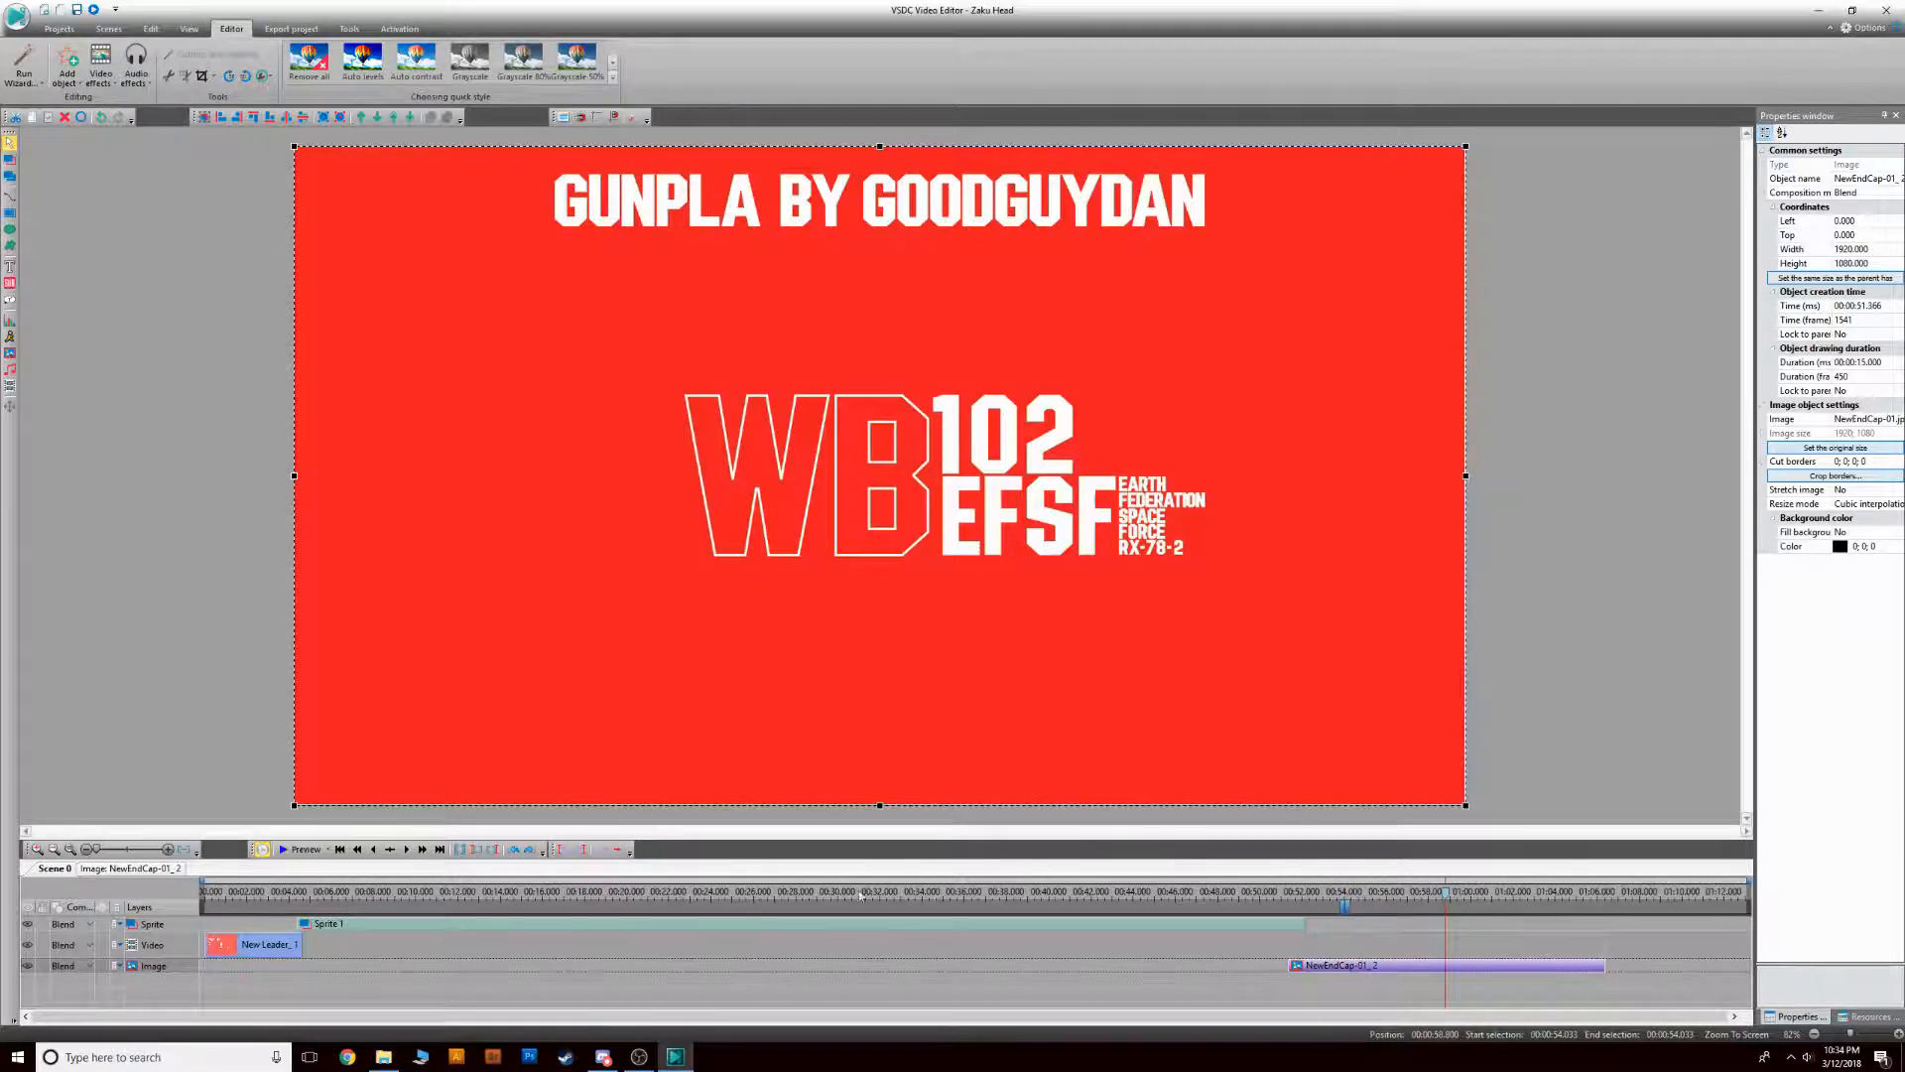
Preview the scene from about 44.5 s to review the cut from the sprite footage to the end cap image
left_click_drag(1441, 892, 1145, 893)
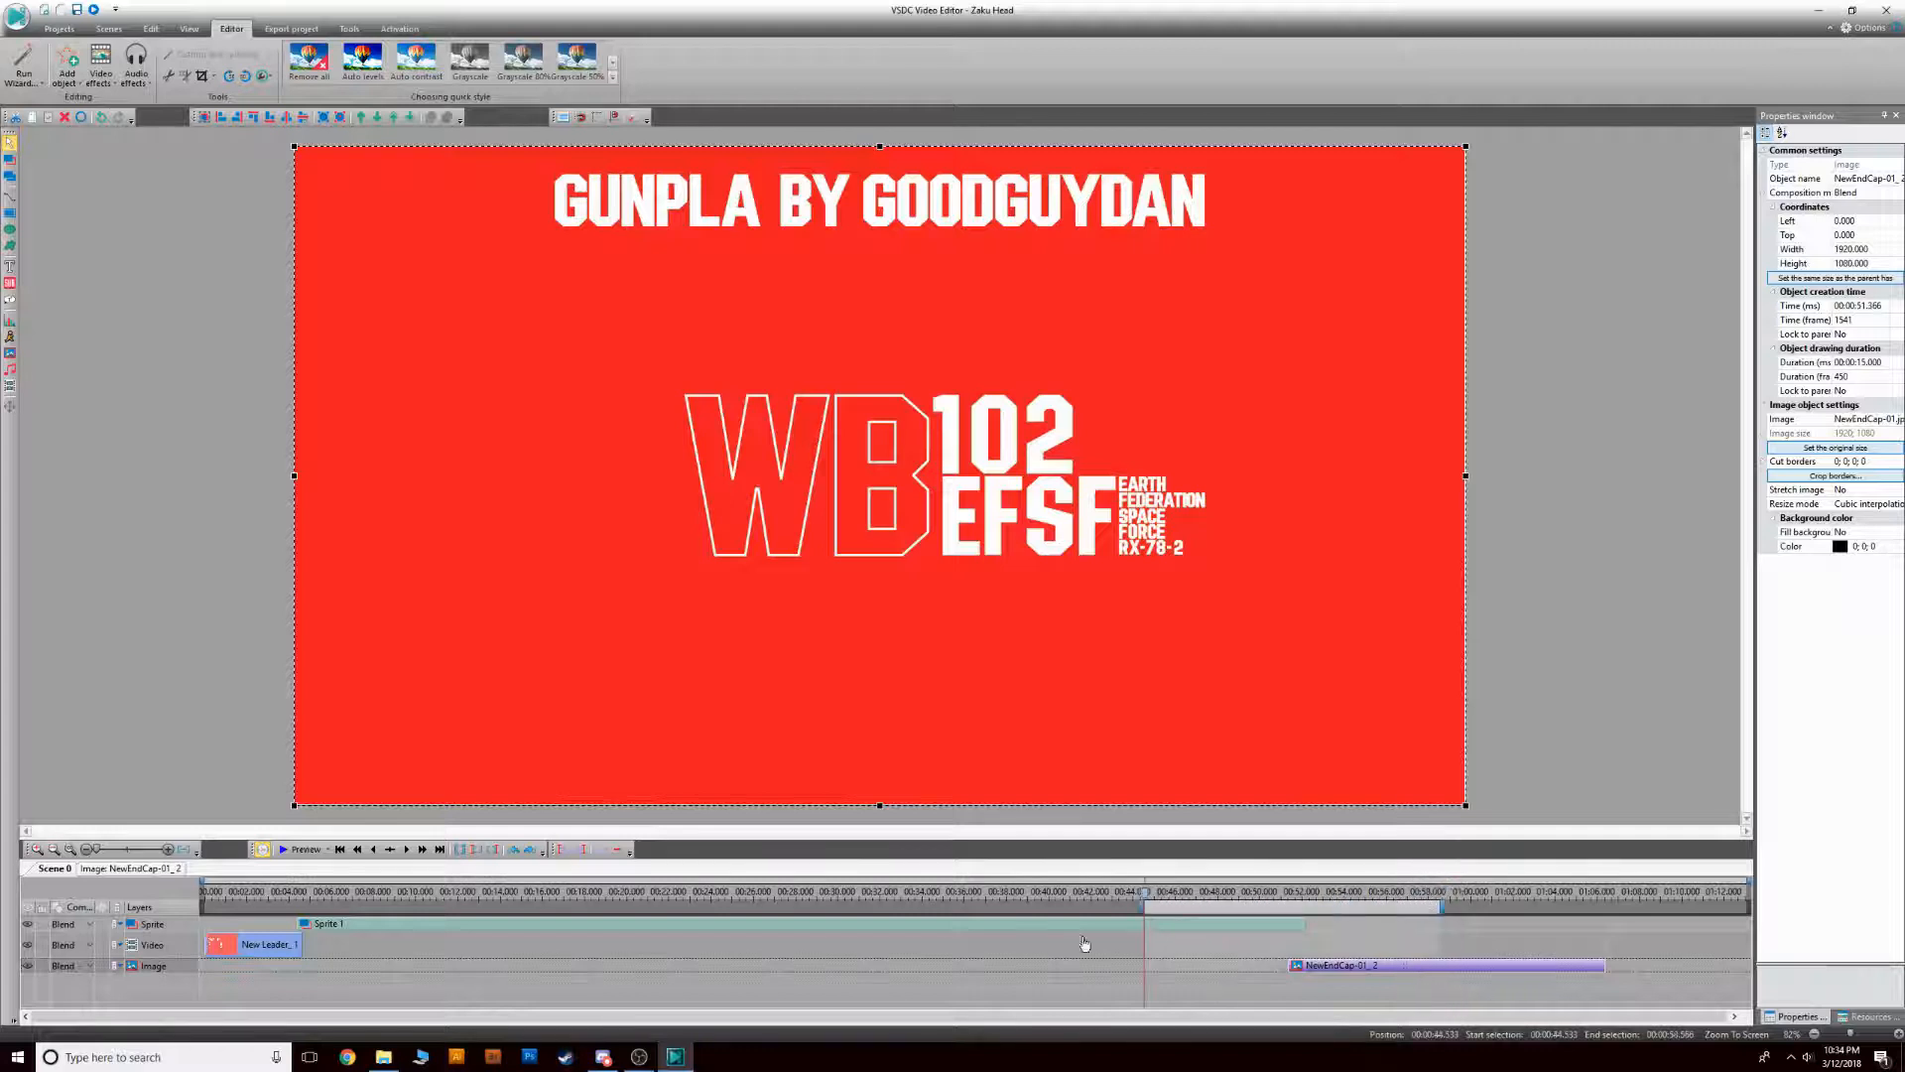
left_click(1085, 944)
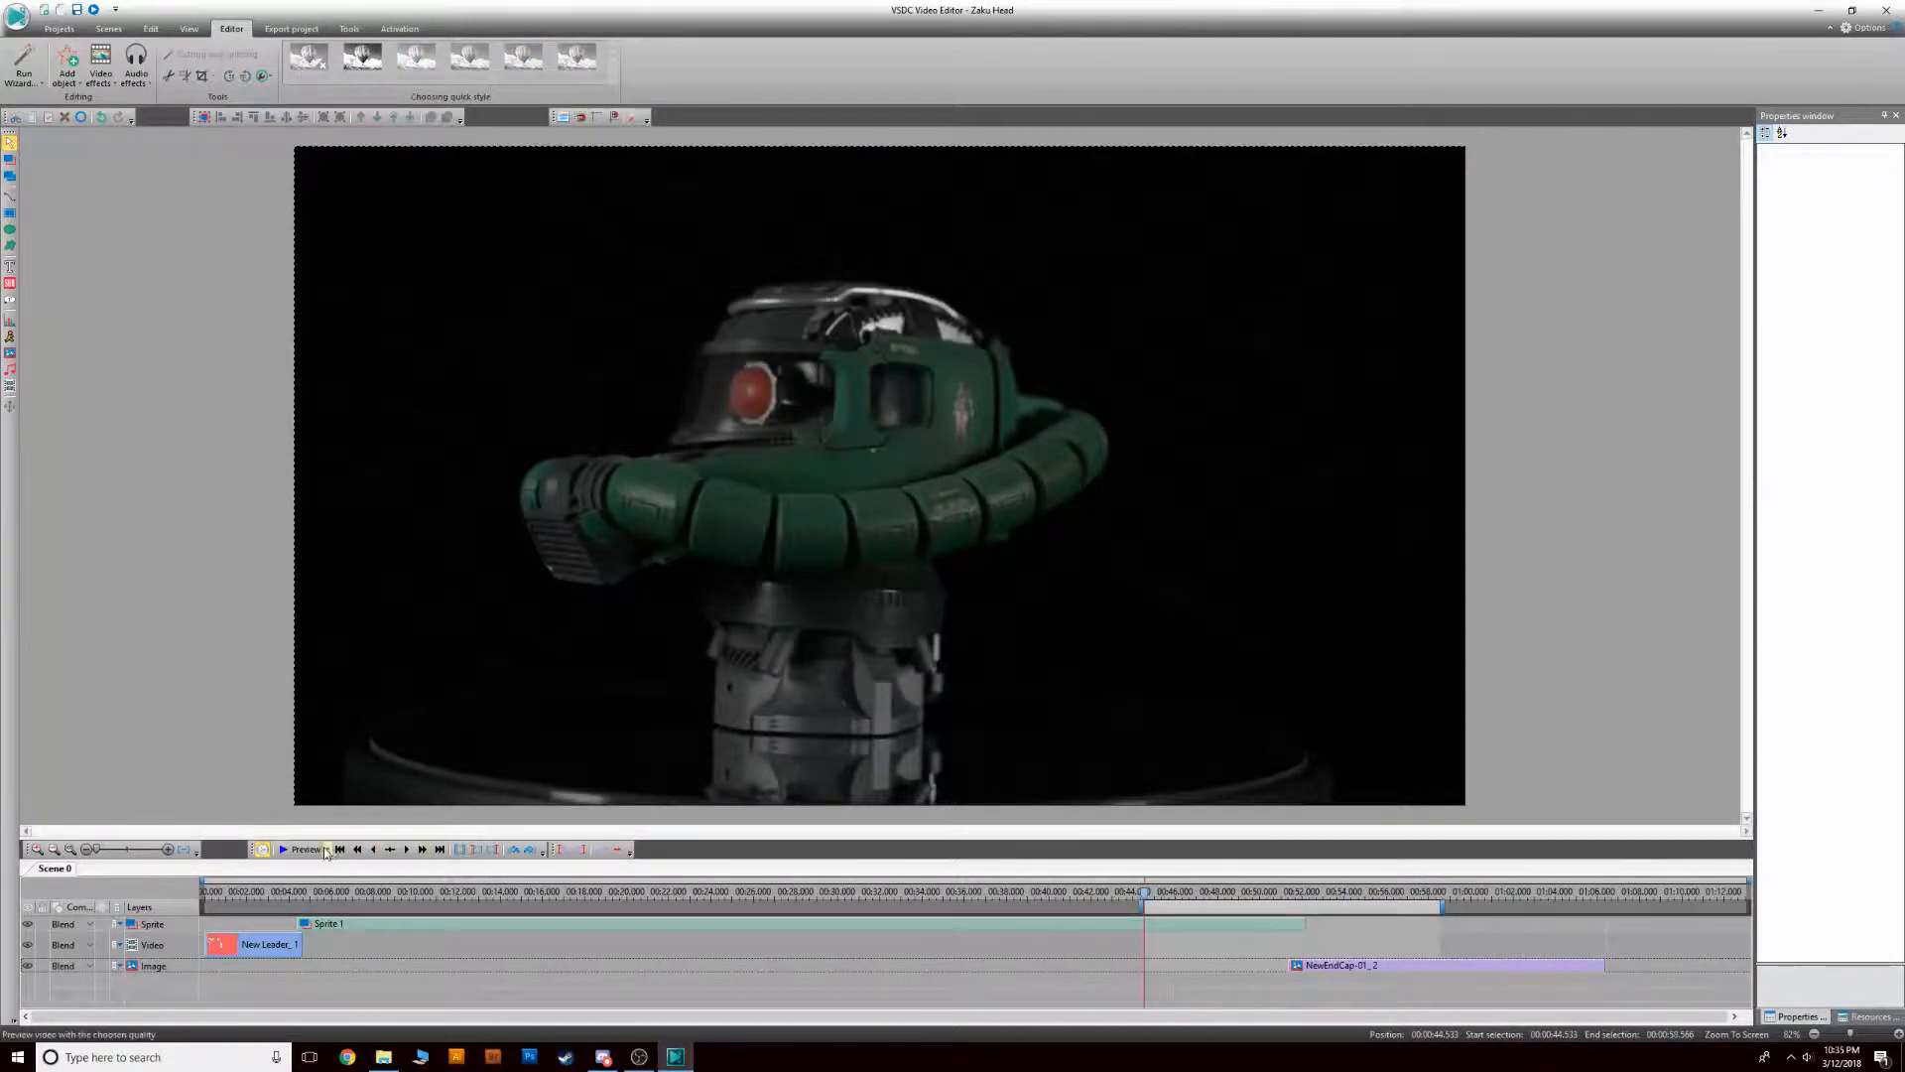
left_click(326, 850)
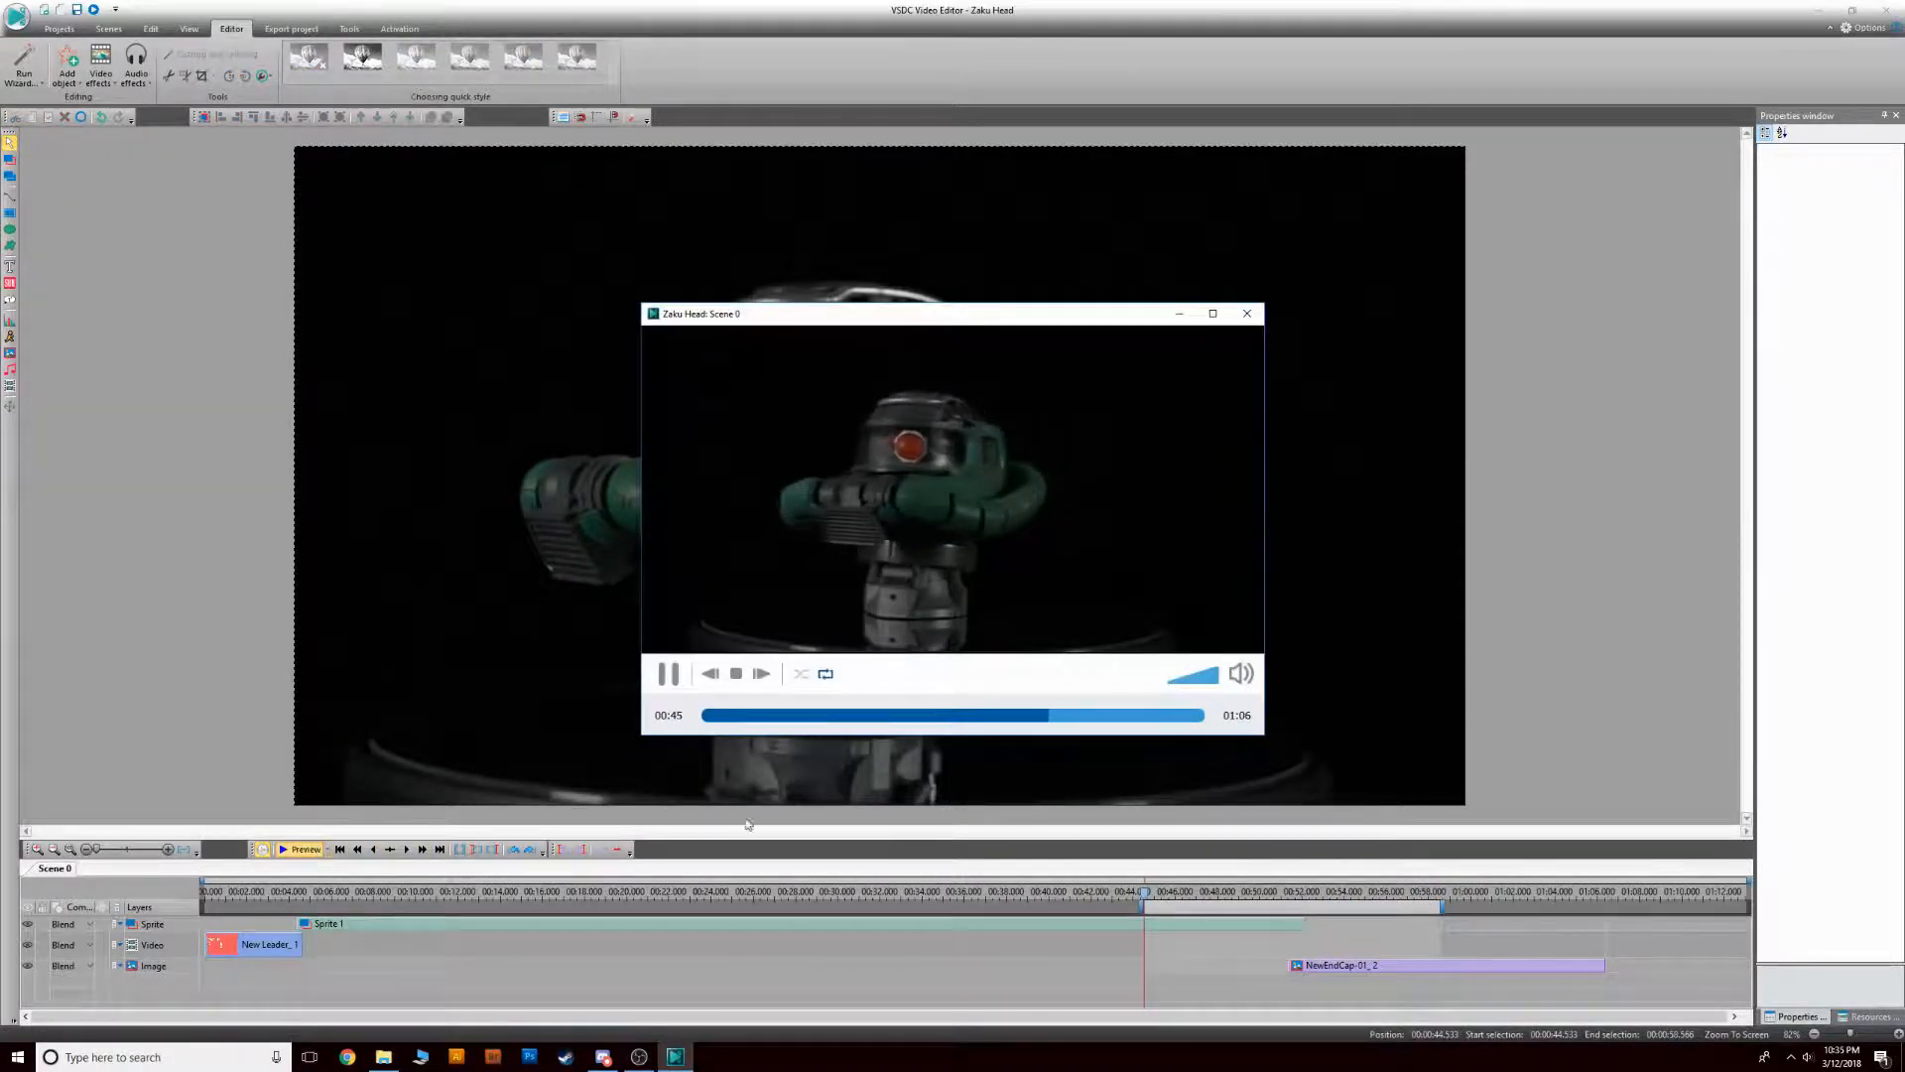
left_click(1119, 716)
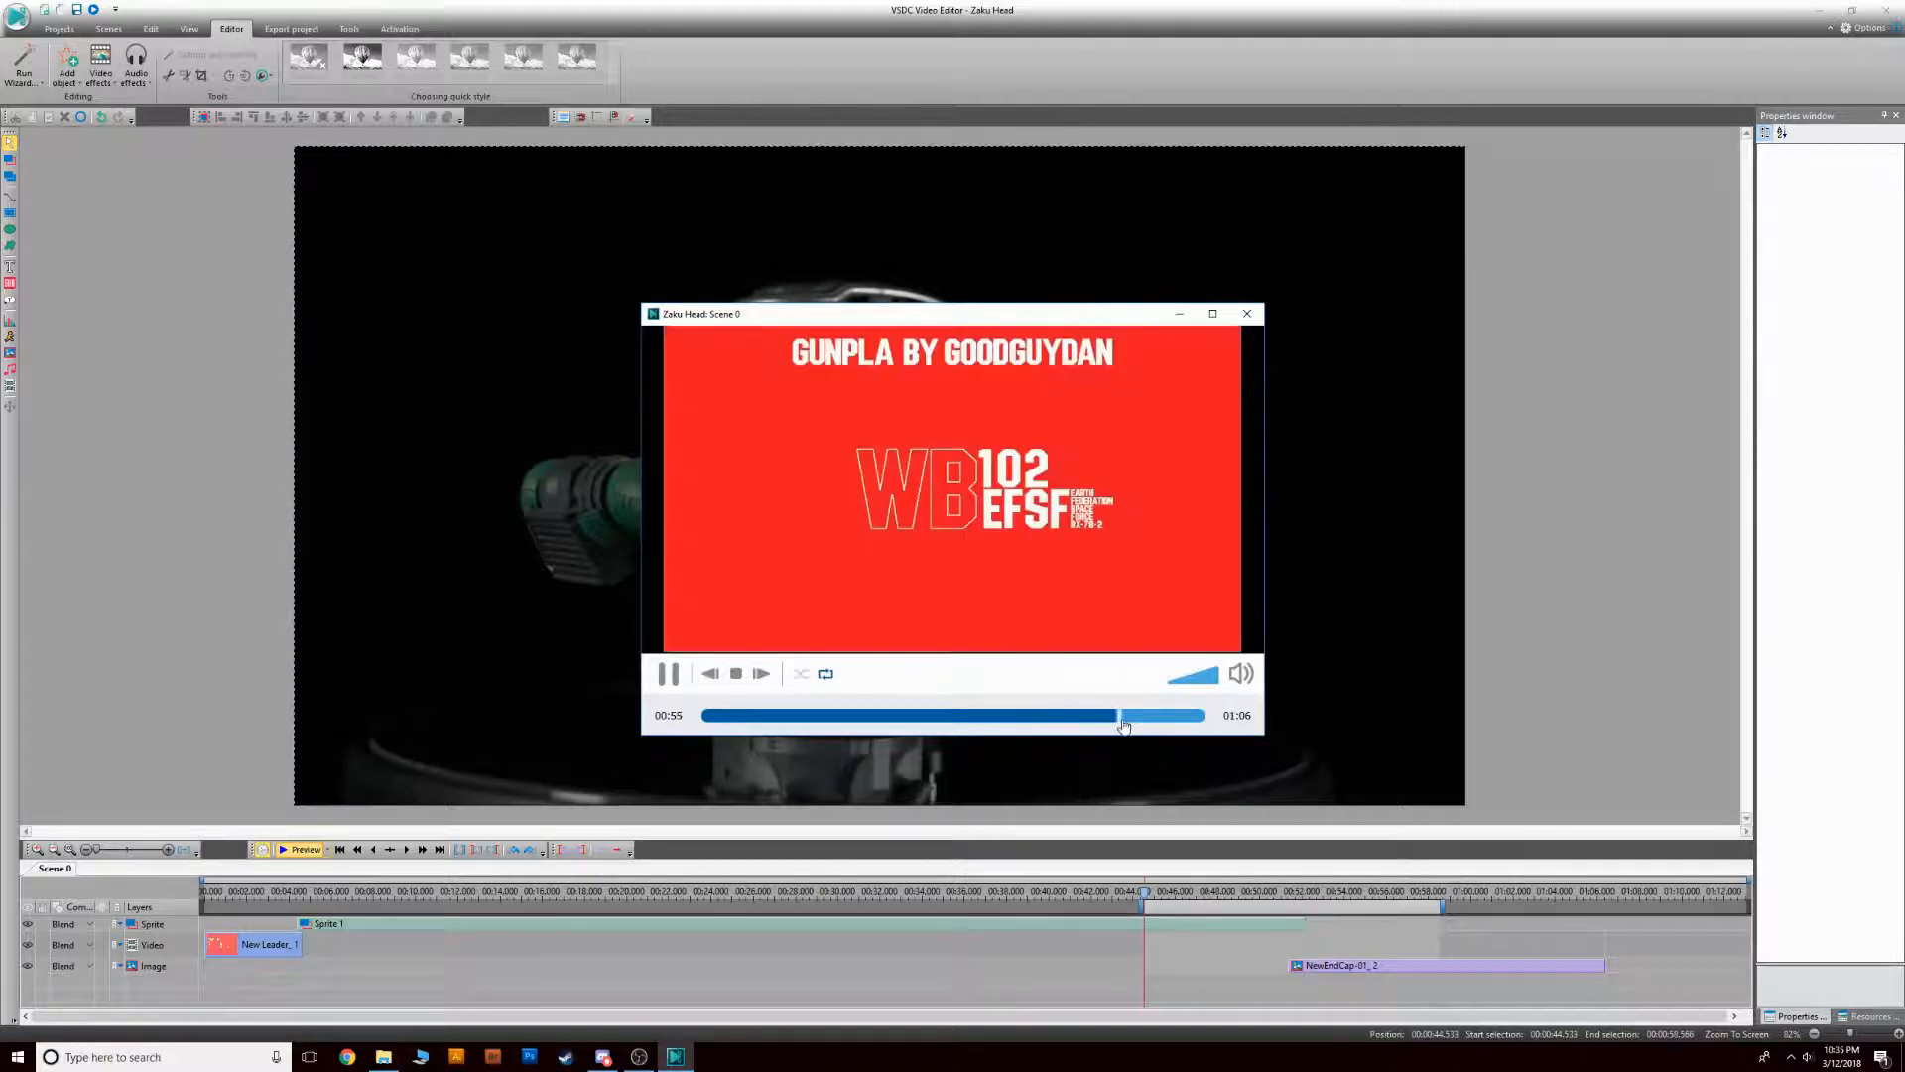
left_click_drag(1122, 721, 1067, 721)
left_click(1247, 313)
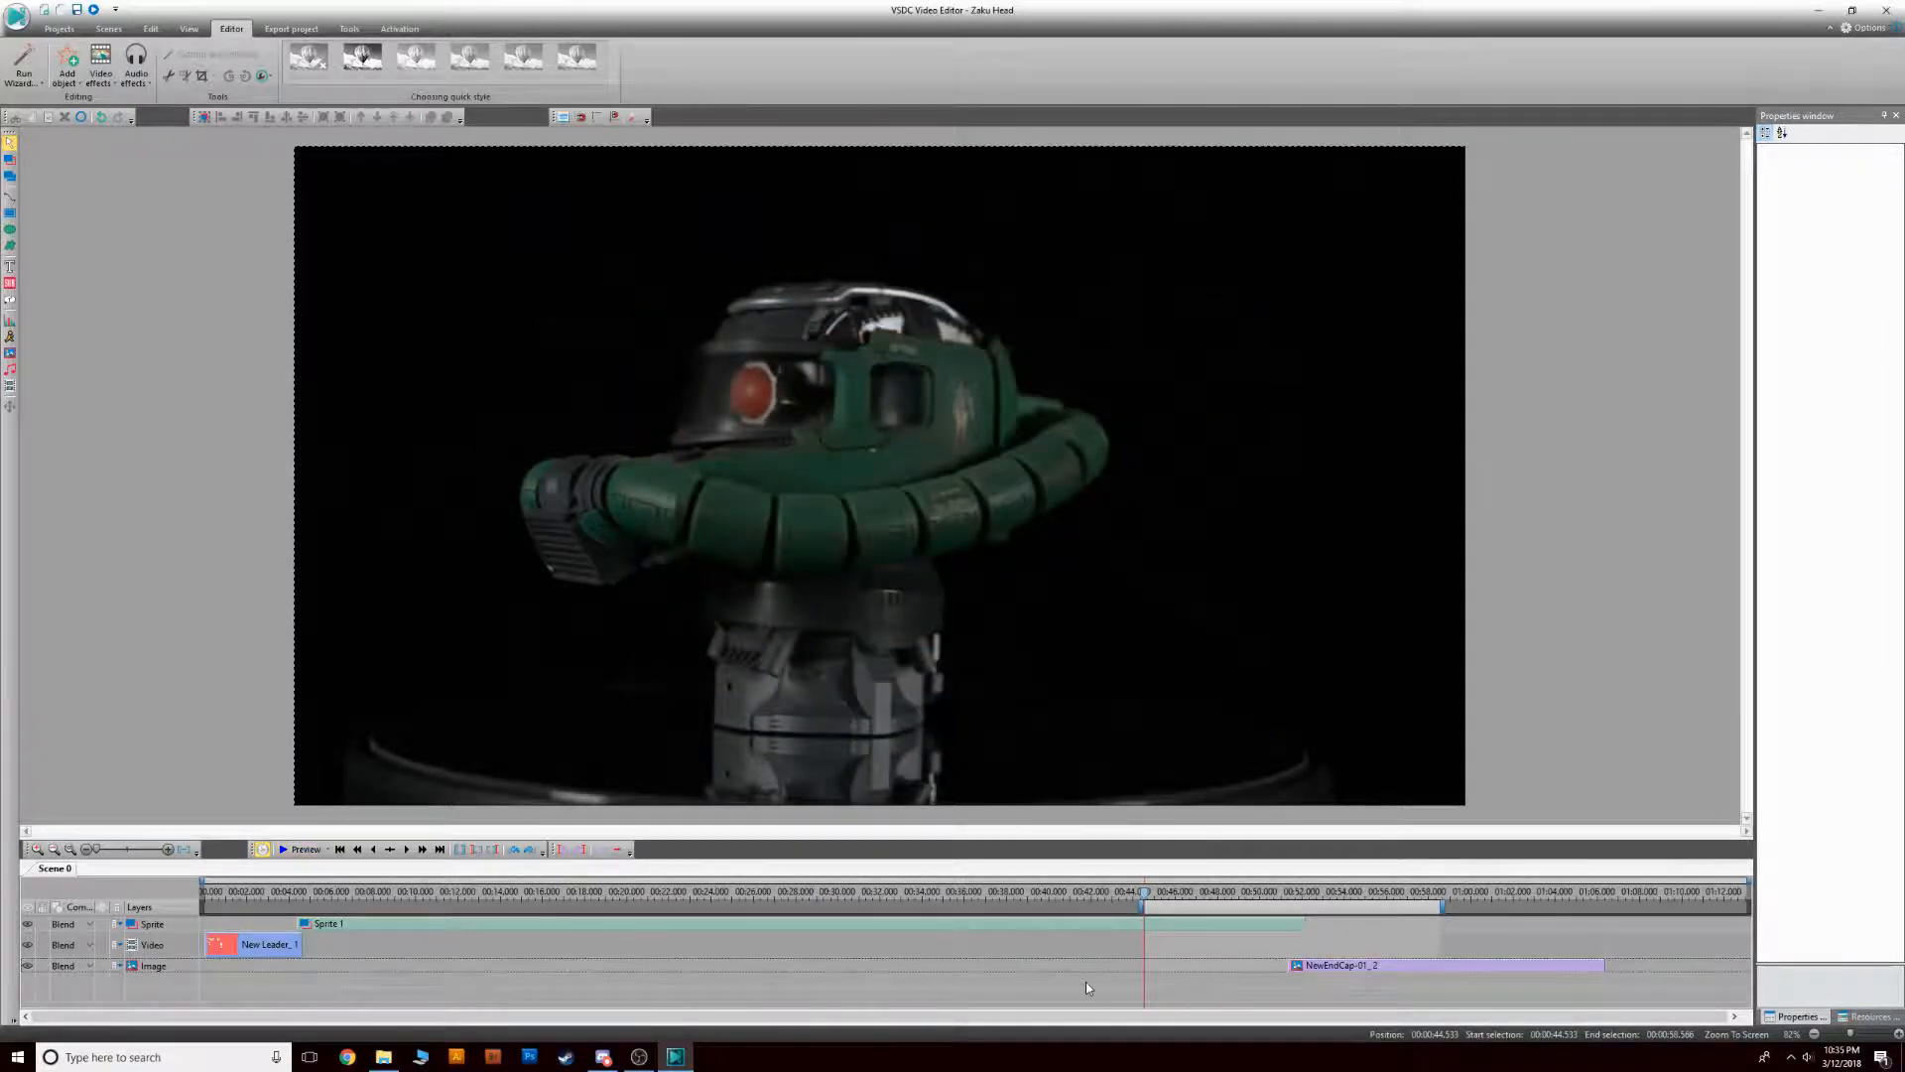
Apply a Fade in transparency effect to the NewEndCap-01 image from scene begin, and return to the main scene timeline
left_click(1349, 968)
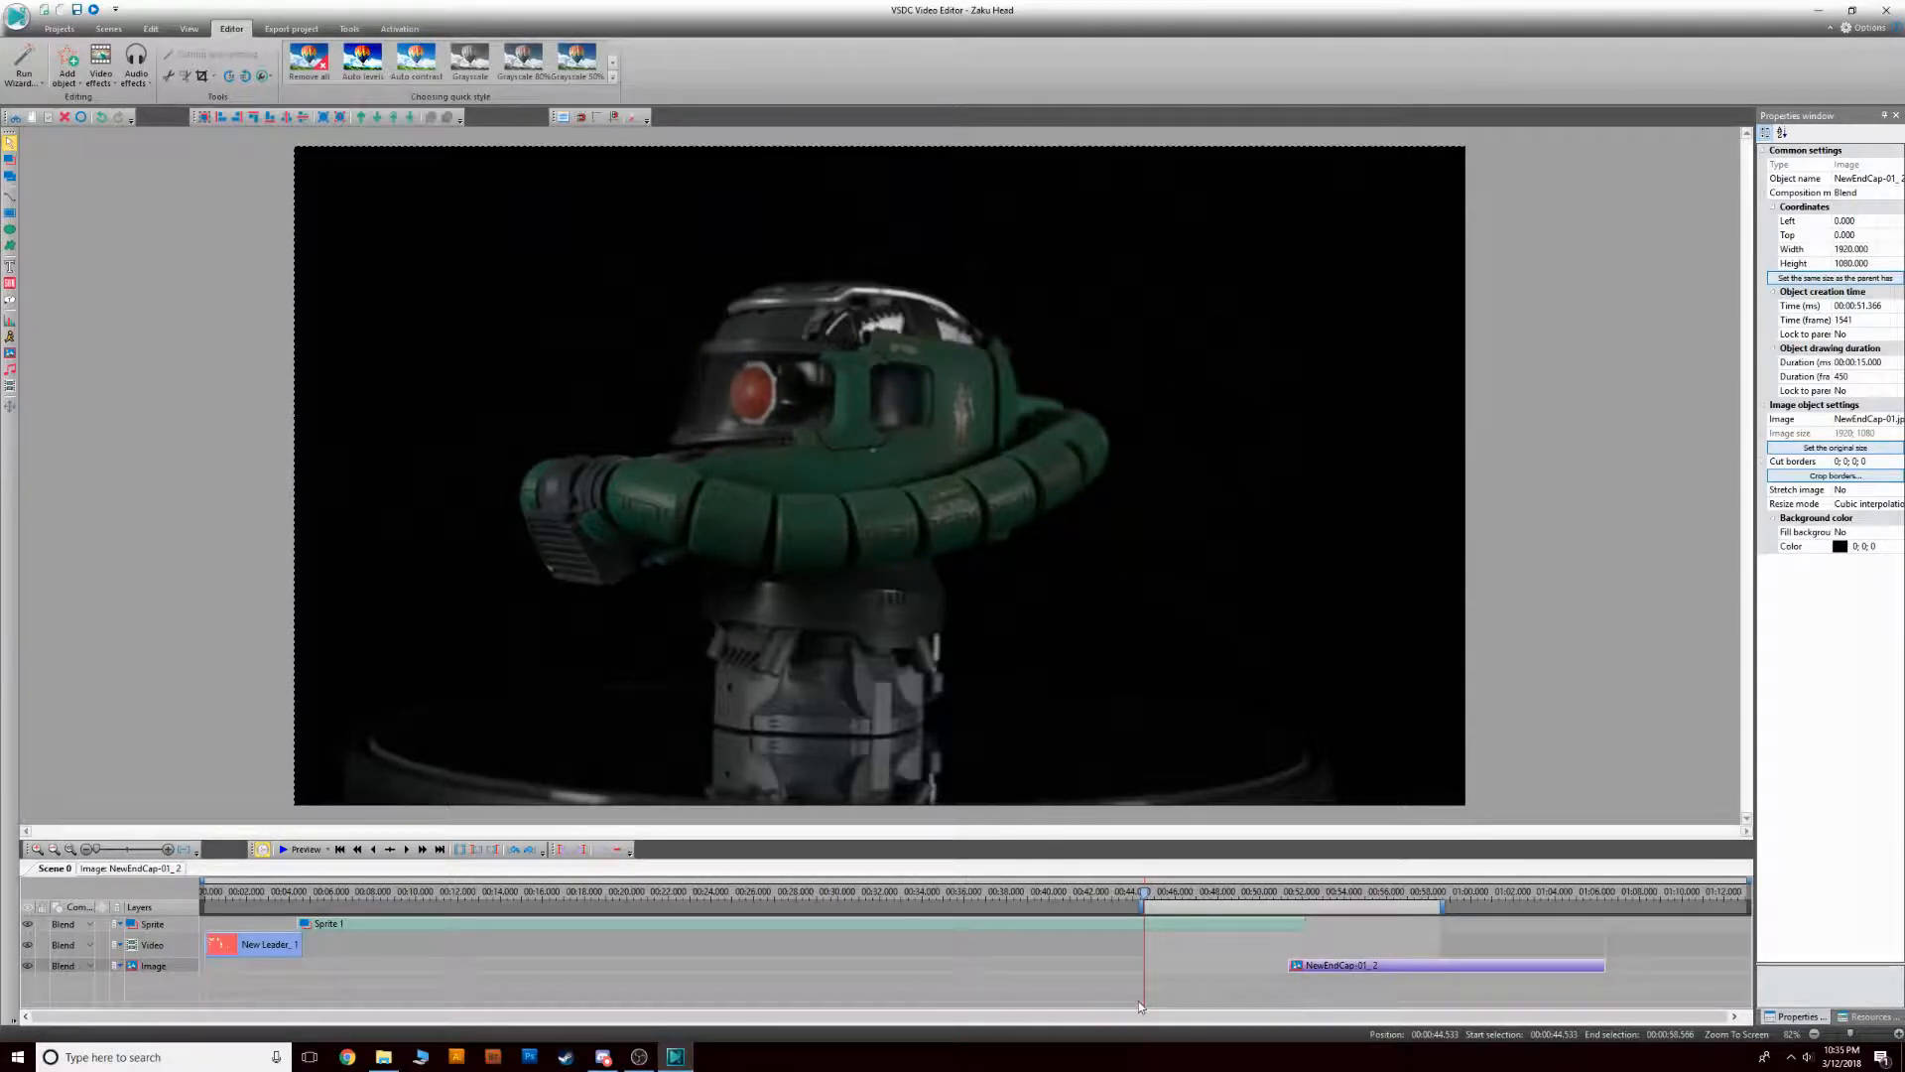
right_click(1325, 970)
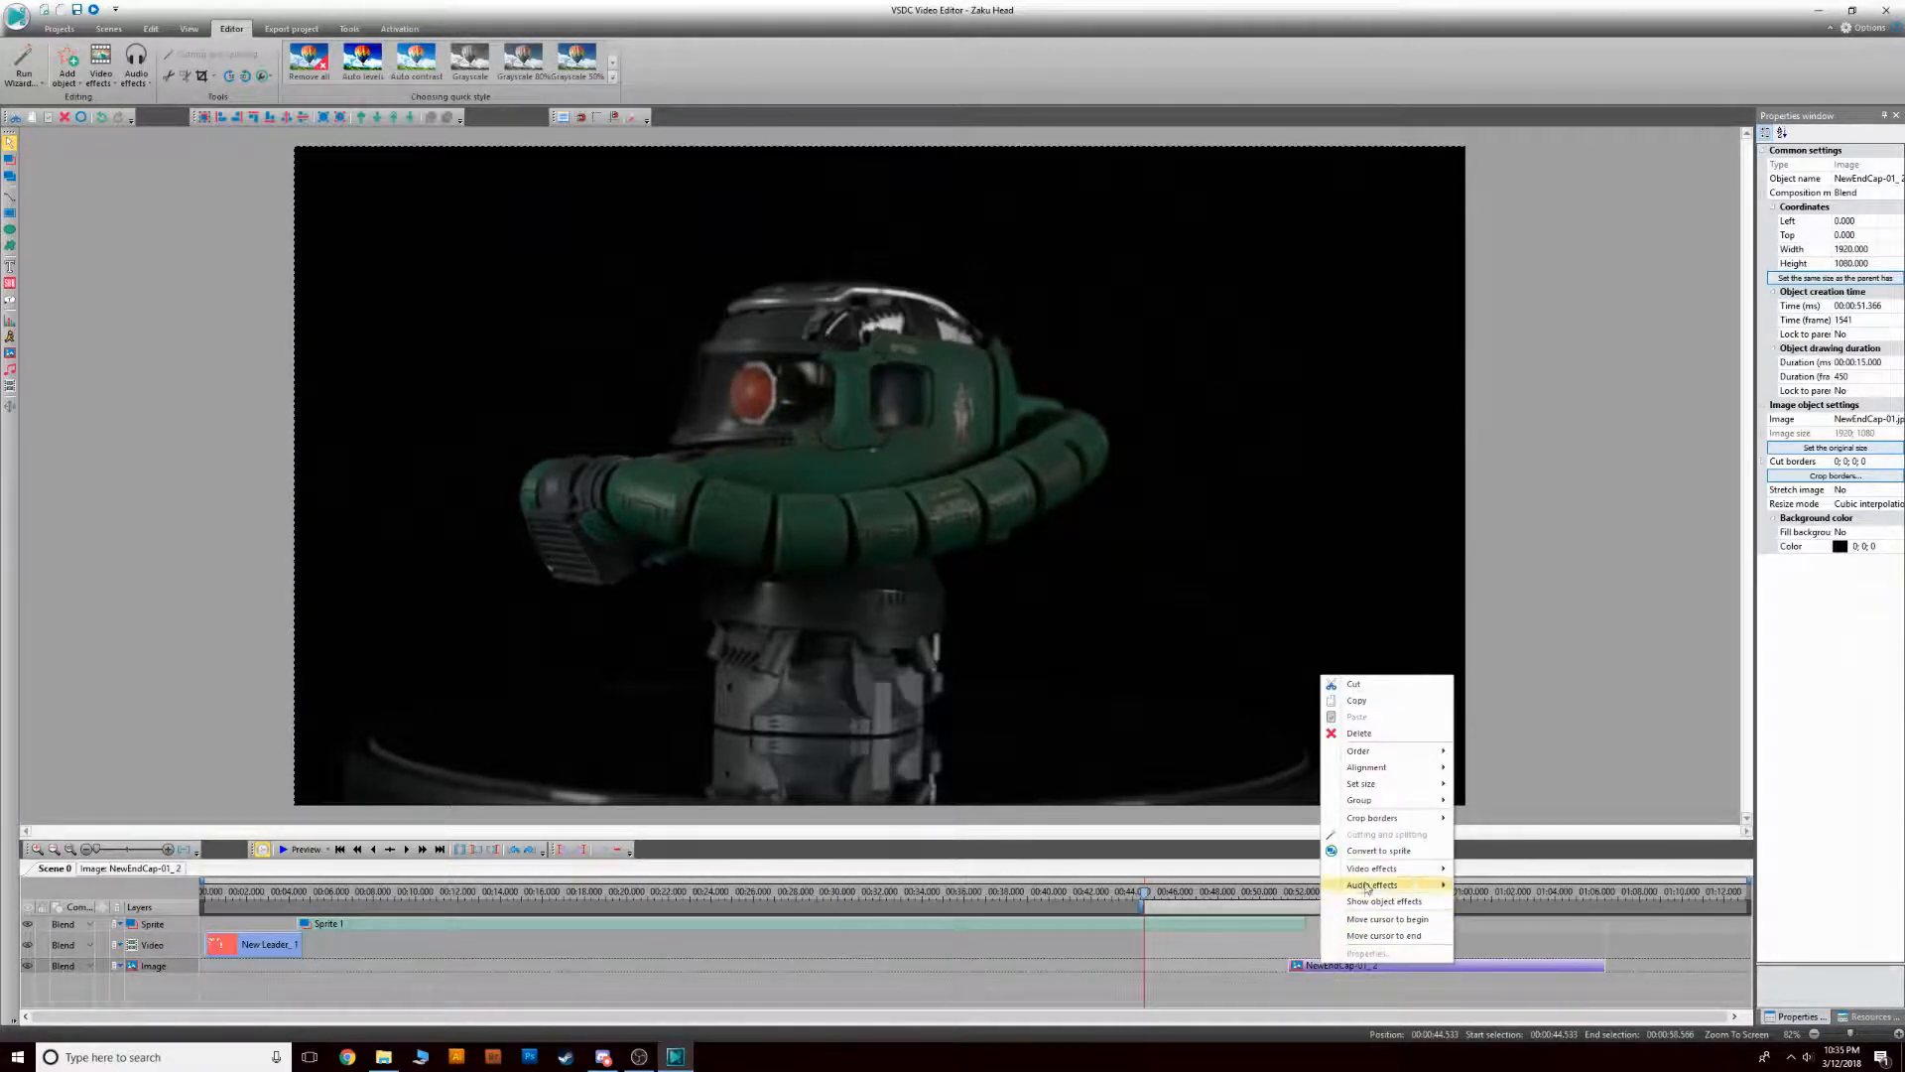
mouse_move(1373, 868)
mouse_move(1514, 915)
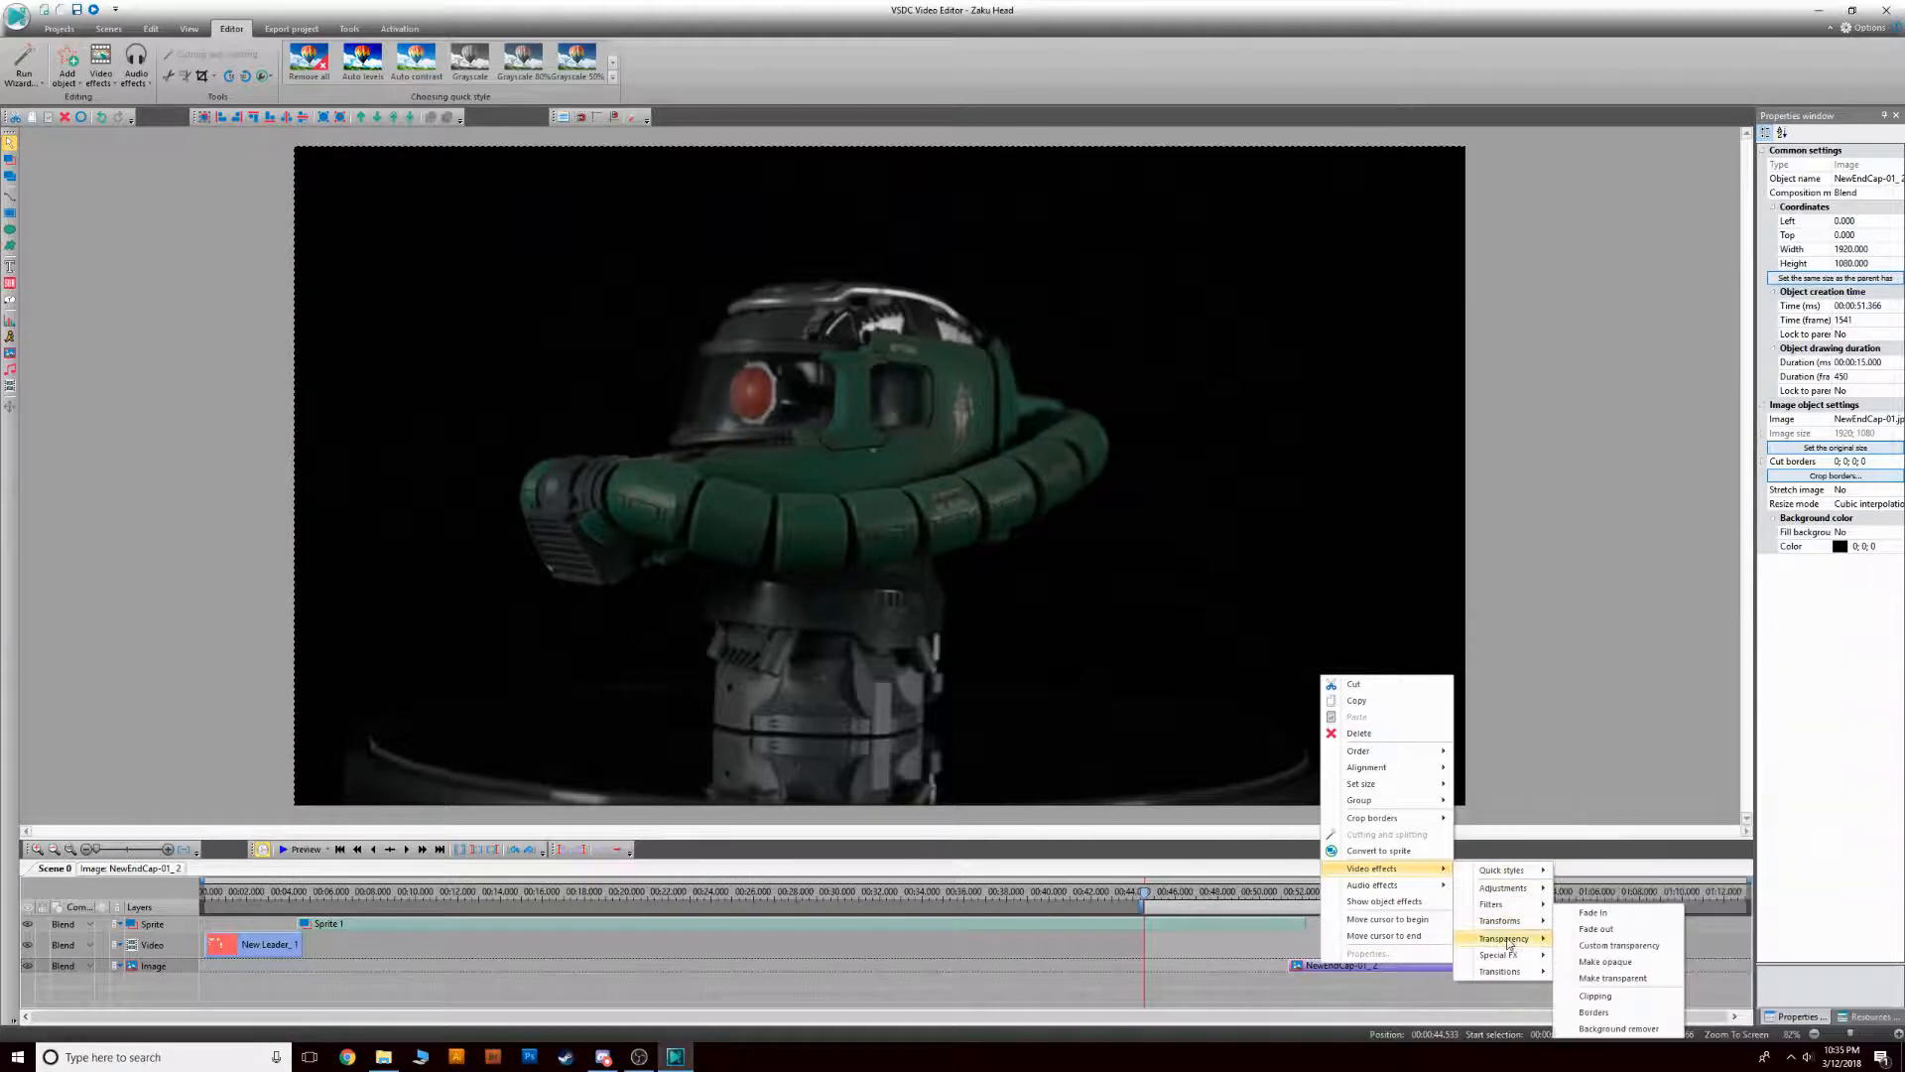
left_click(1581, 919)
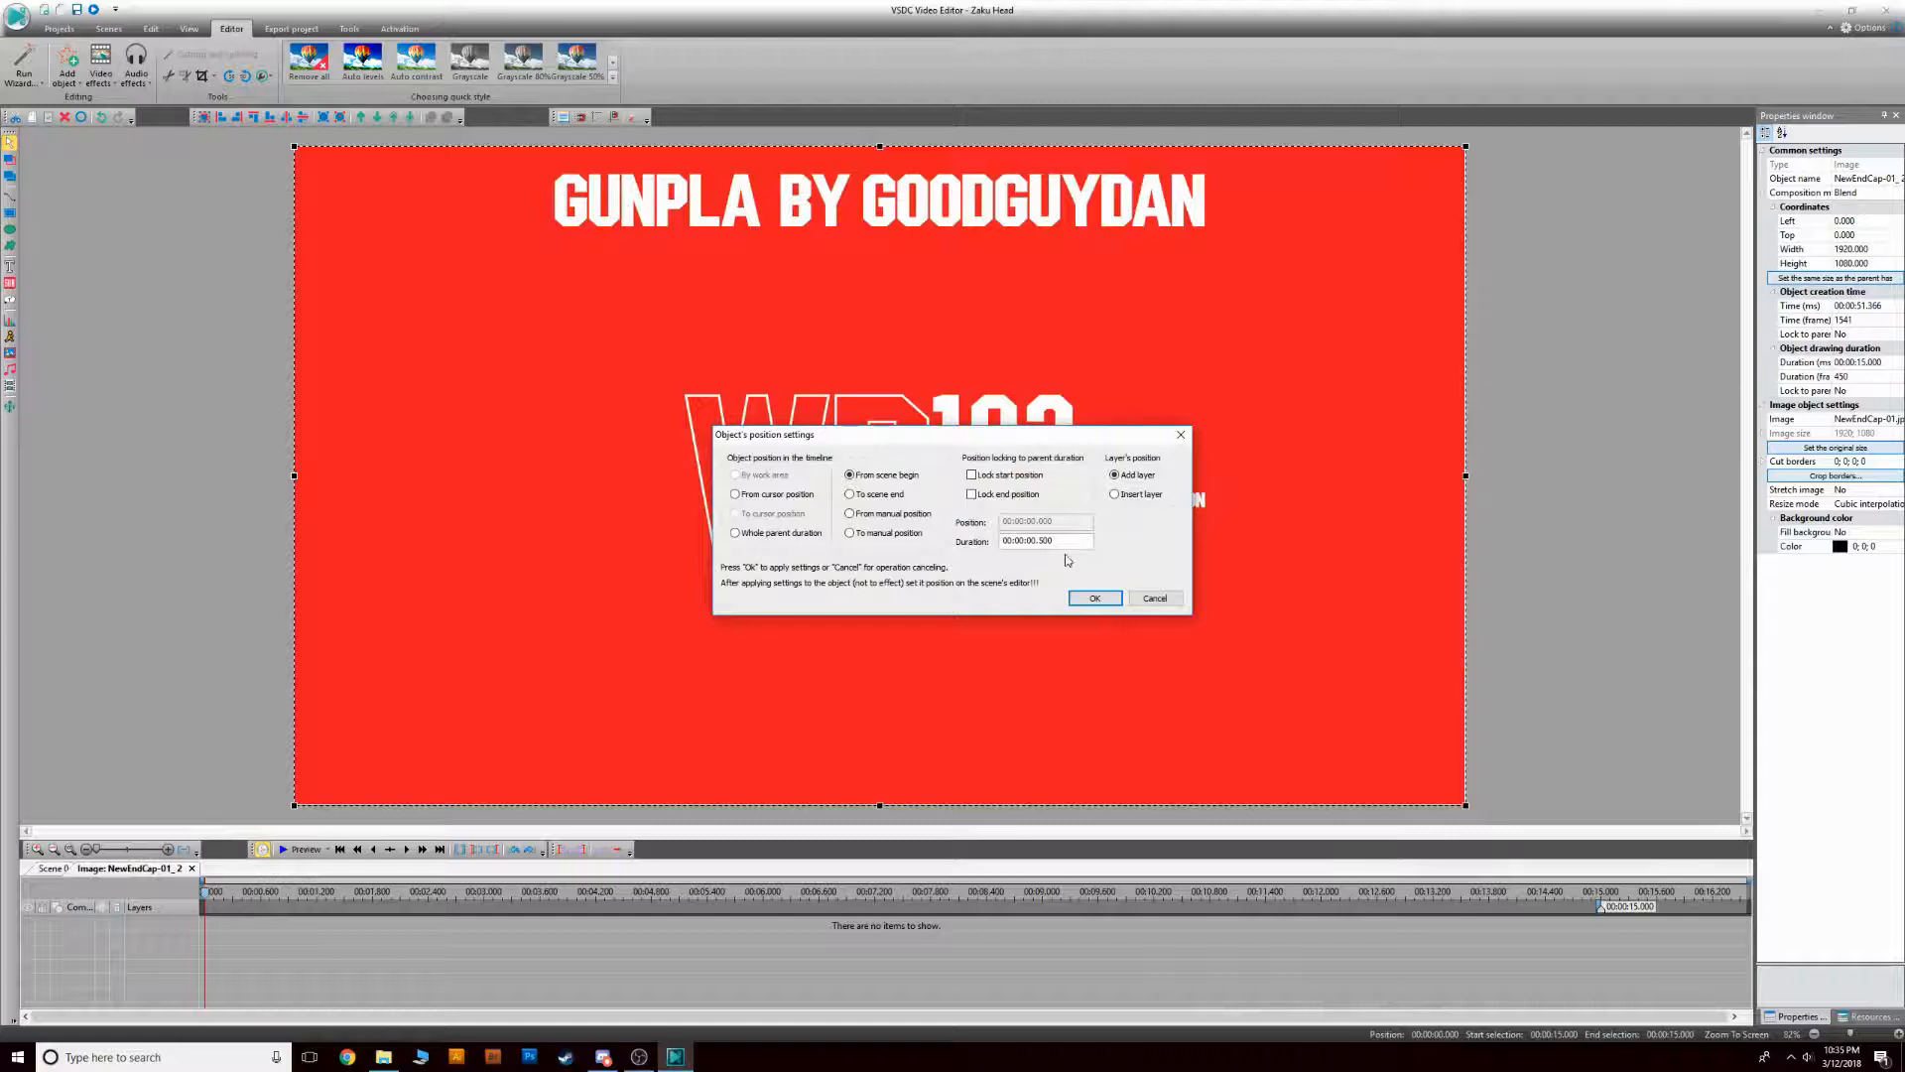
left_click(1094, 598)
left_click(193, 869)
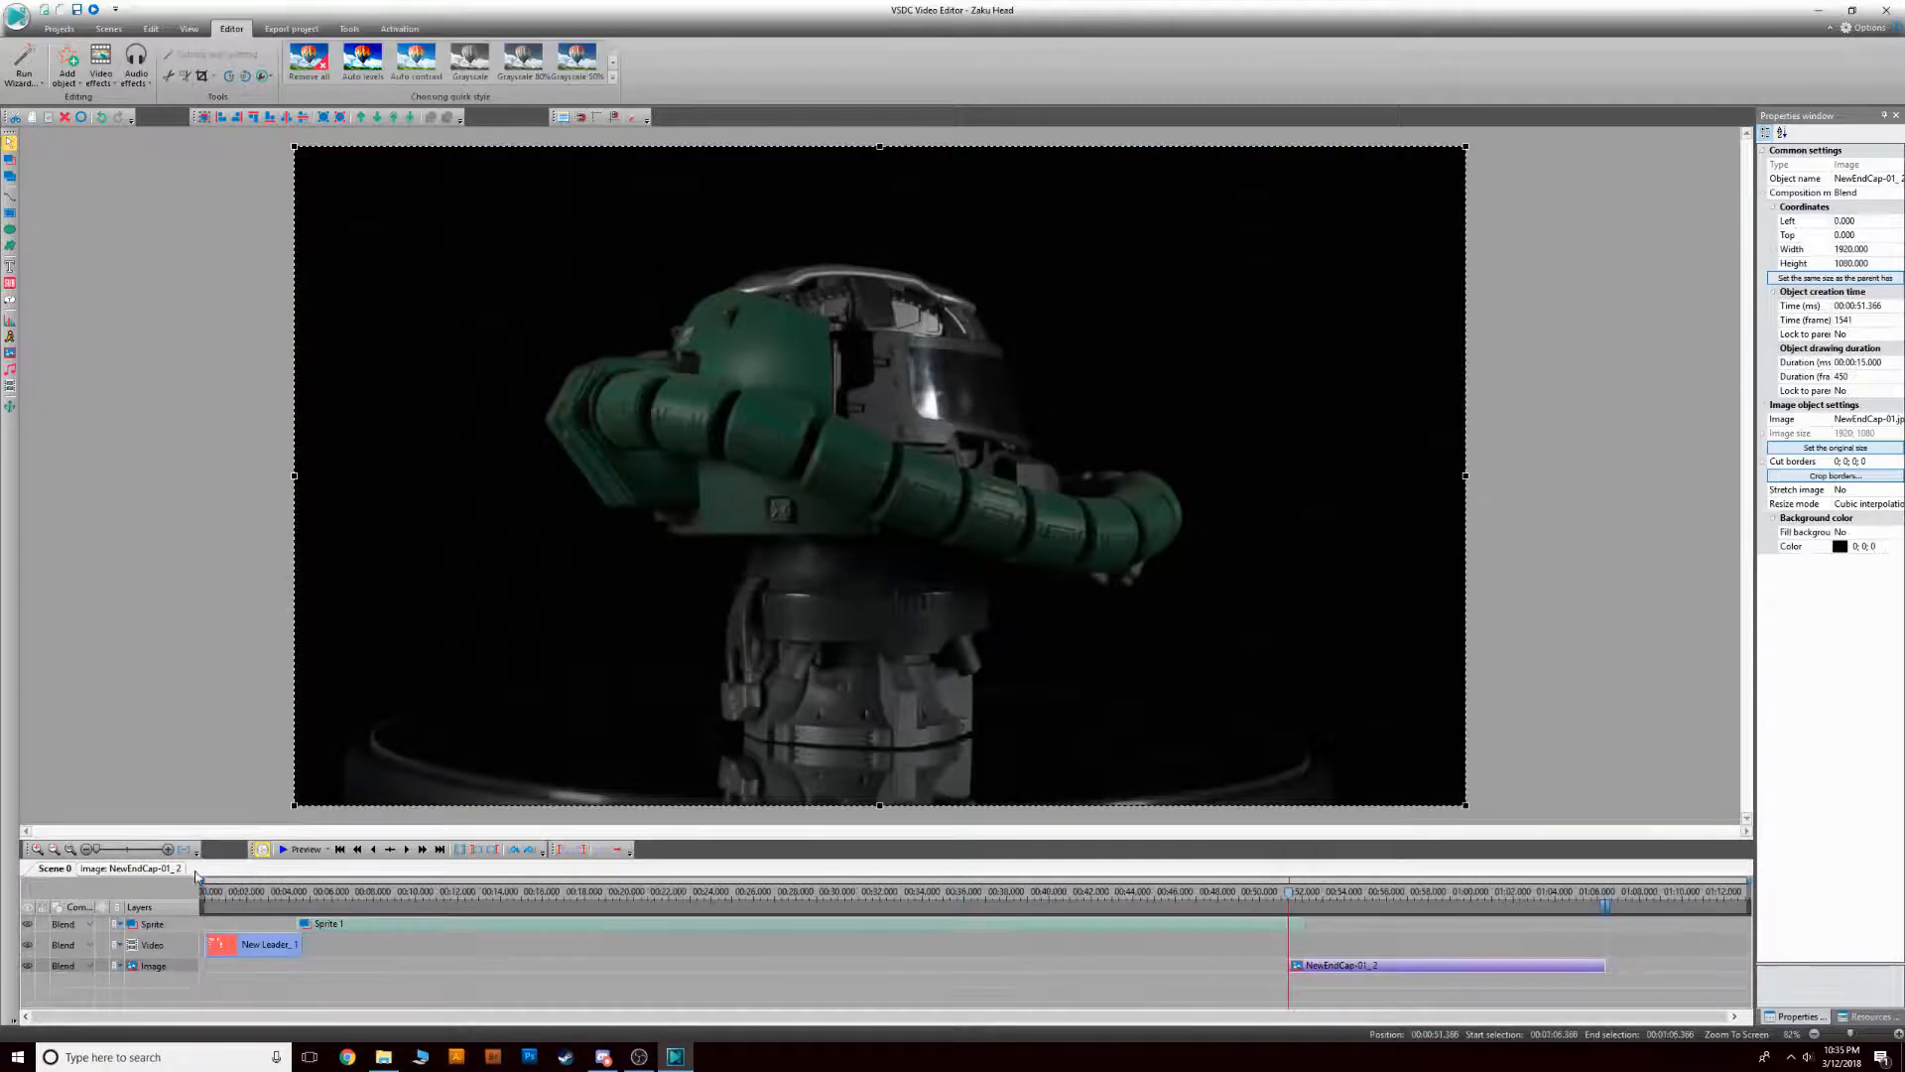
Preview the end cap's fade-in starting from about 49.4 s on the timeline
left_click_drag(1288, 893, 1248, 901)
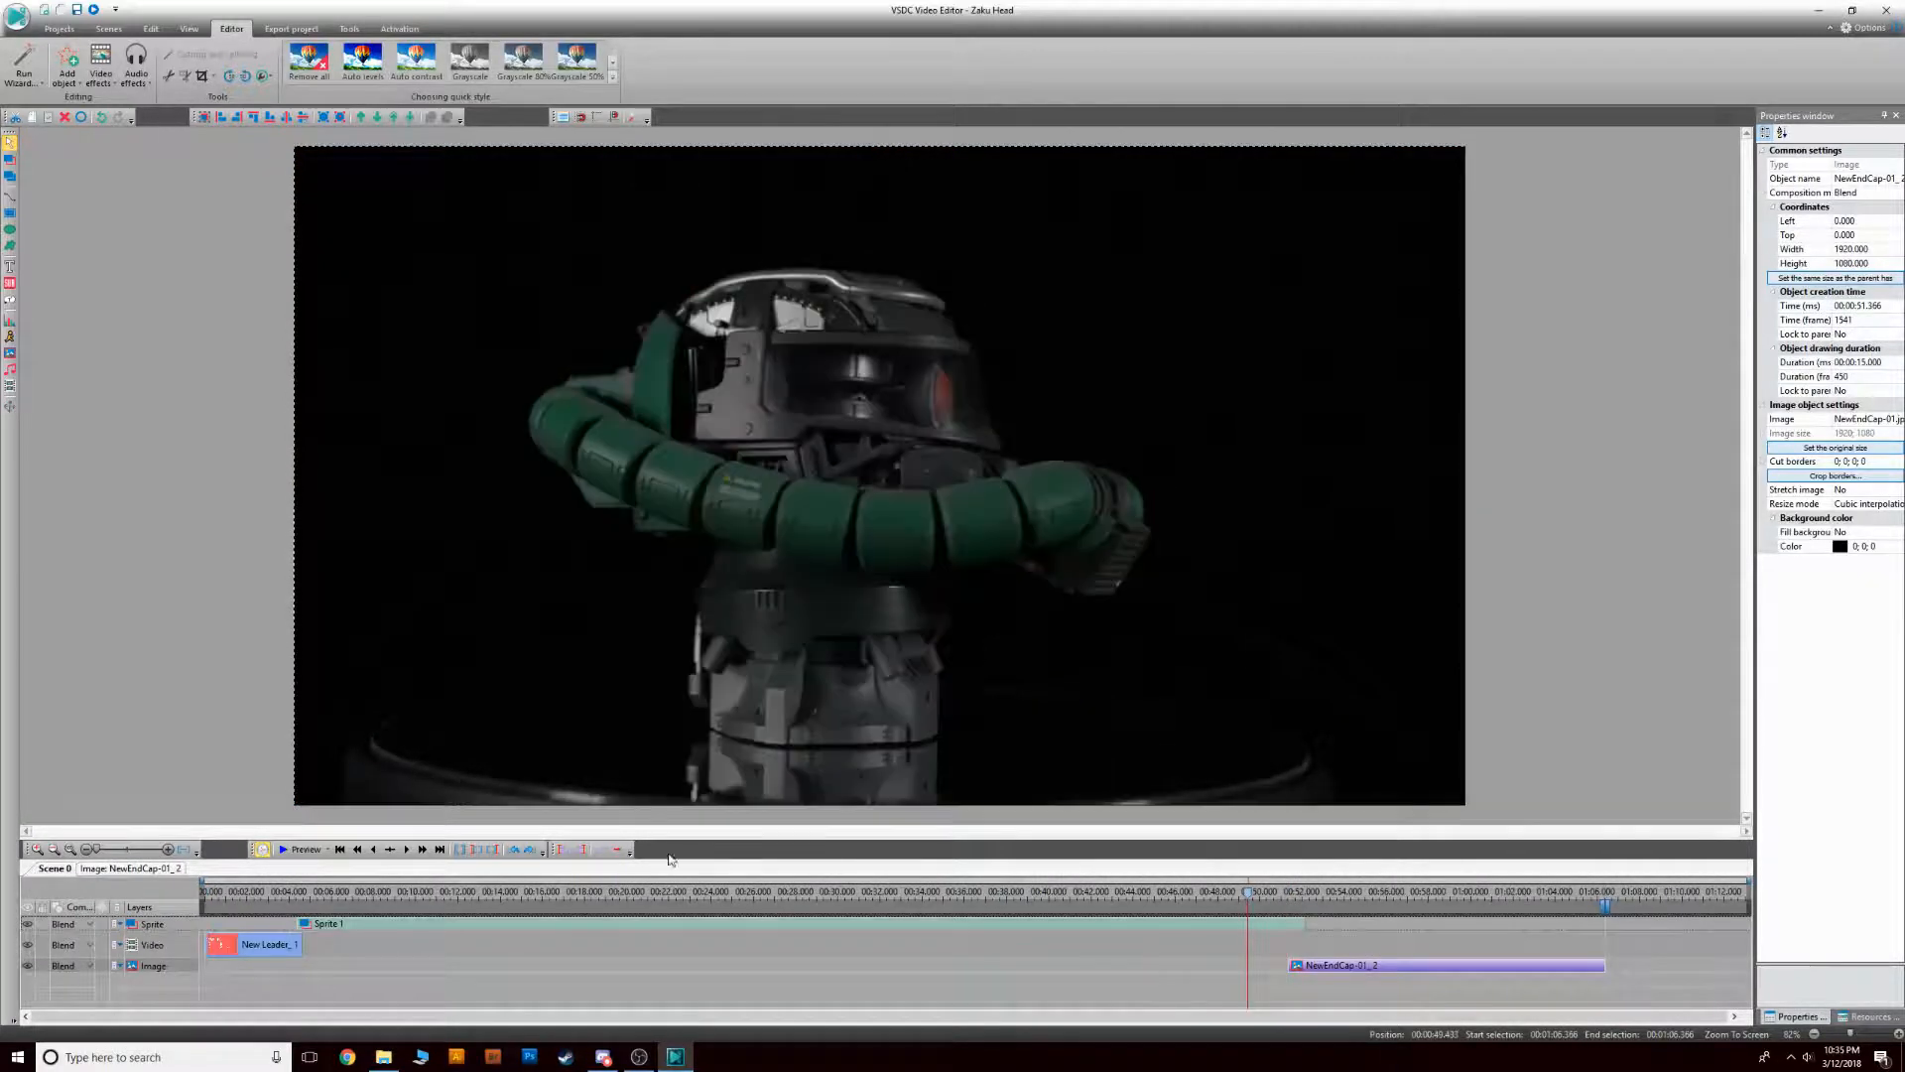
left_click(309, 851)
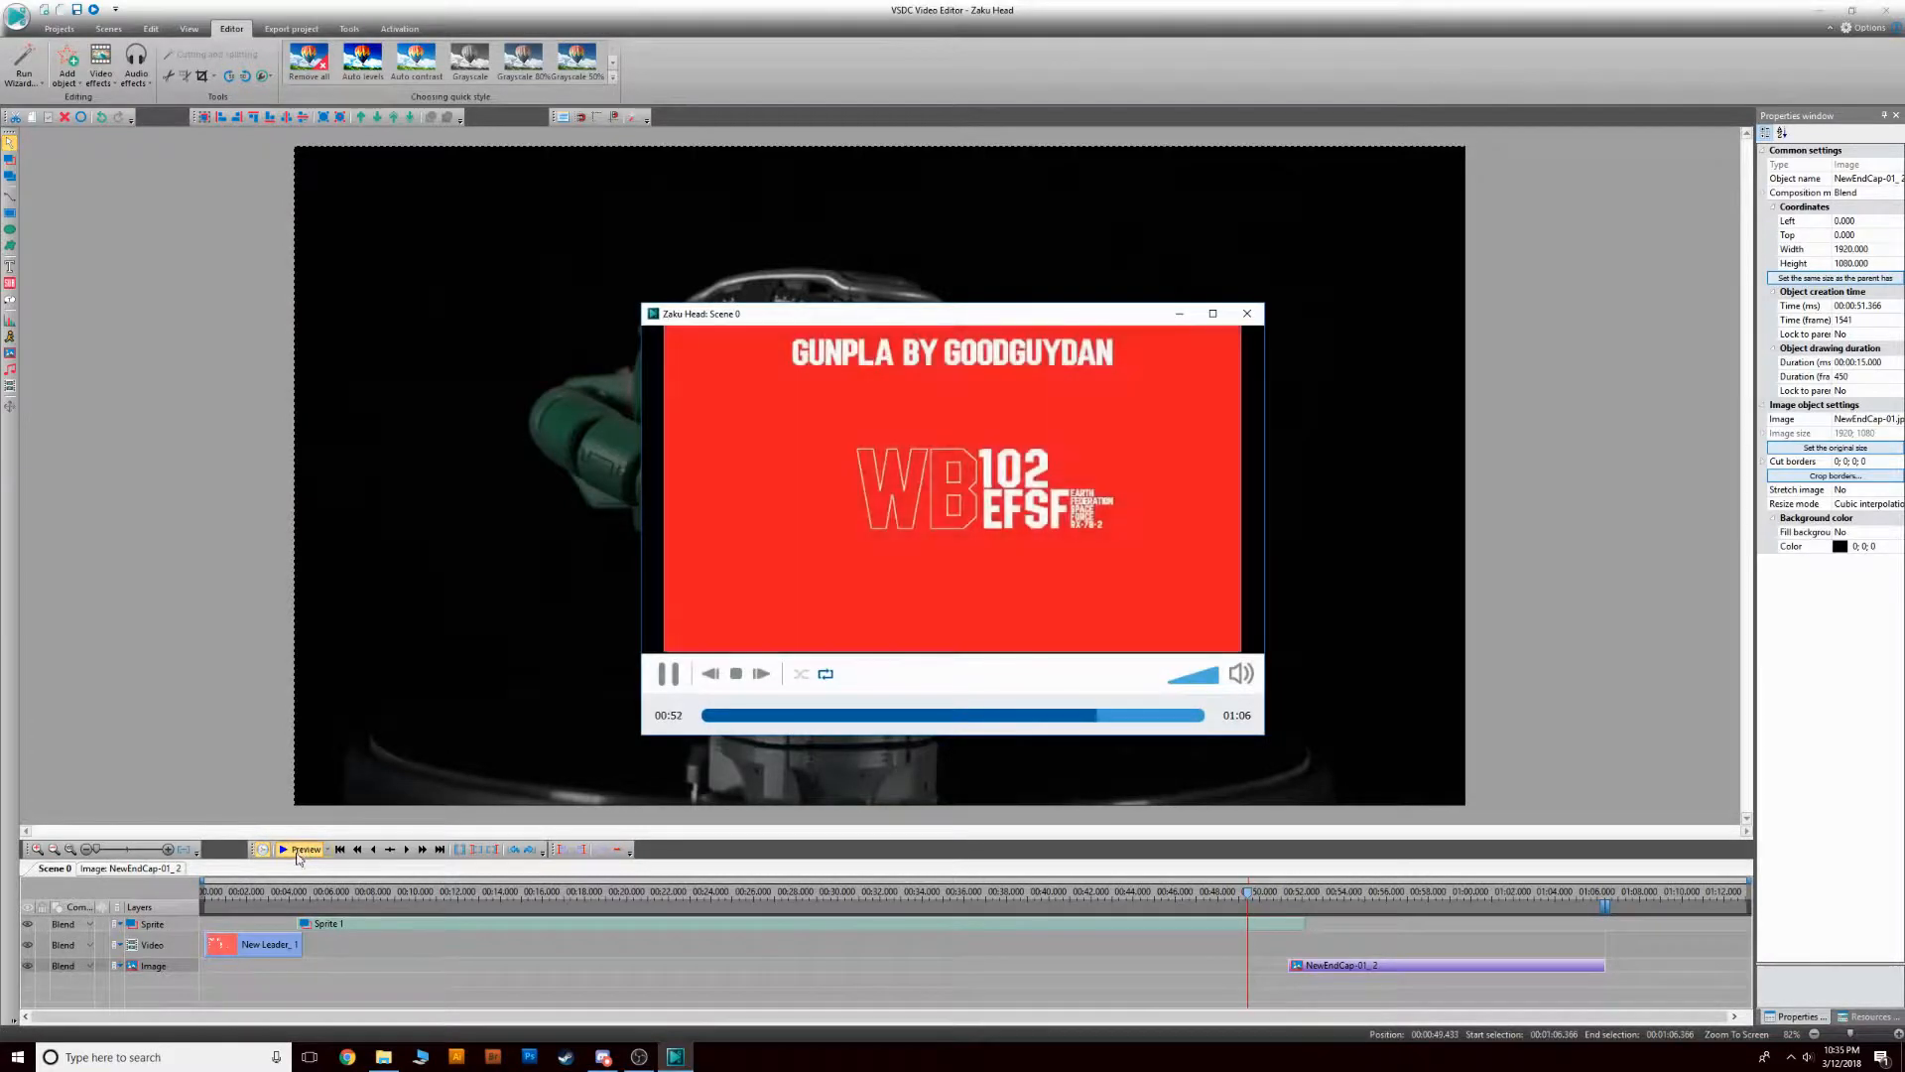
left_click(1248, 313)
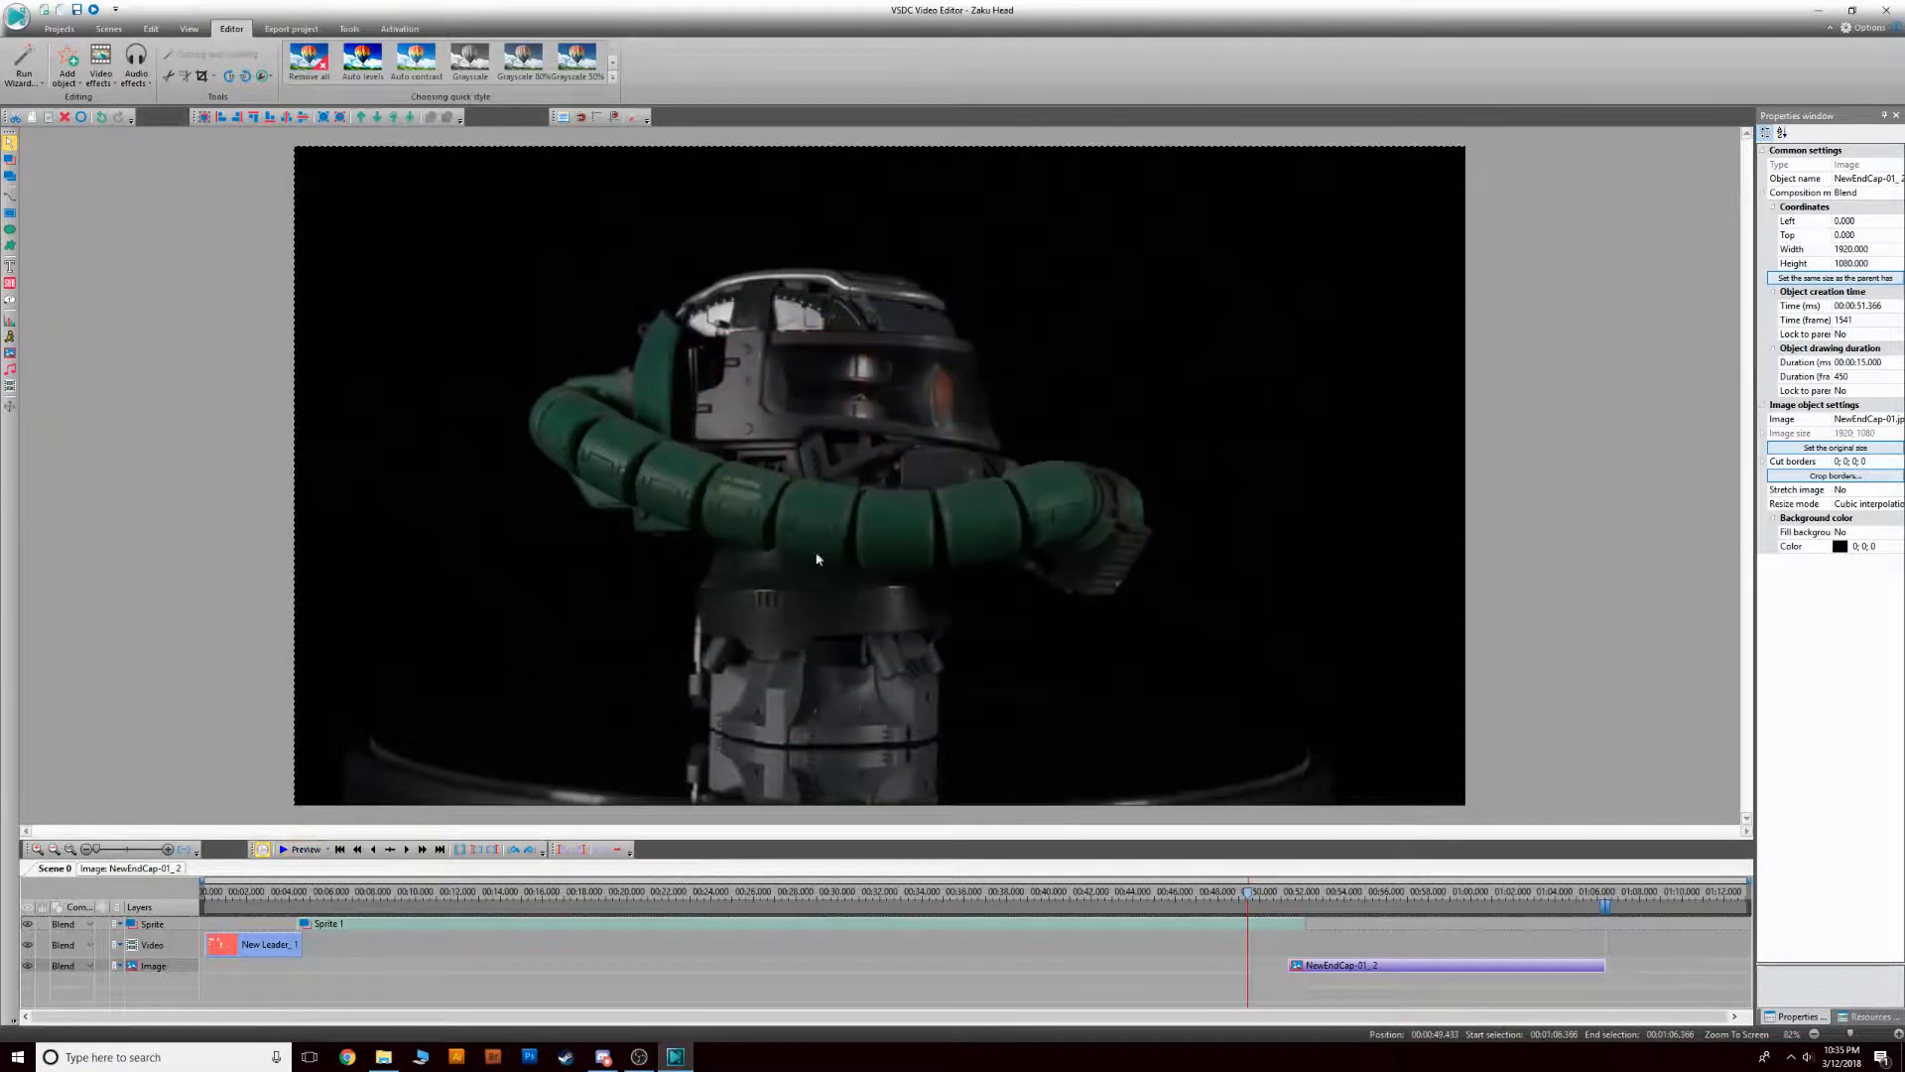
Add the Eighty_Three audio file from the Zaku Head folder at the scene's start, positioned from the cursor on a new layer
left_click_drag(1250, 892, 48, 849)
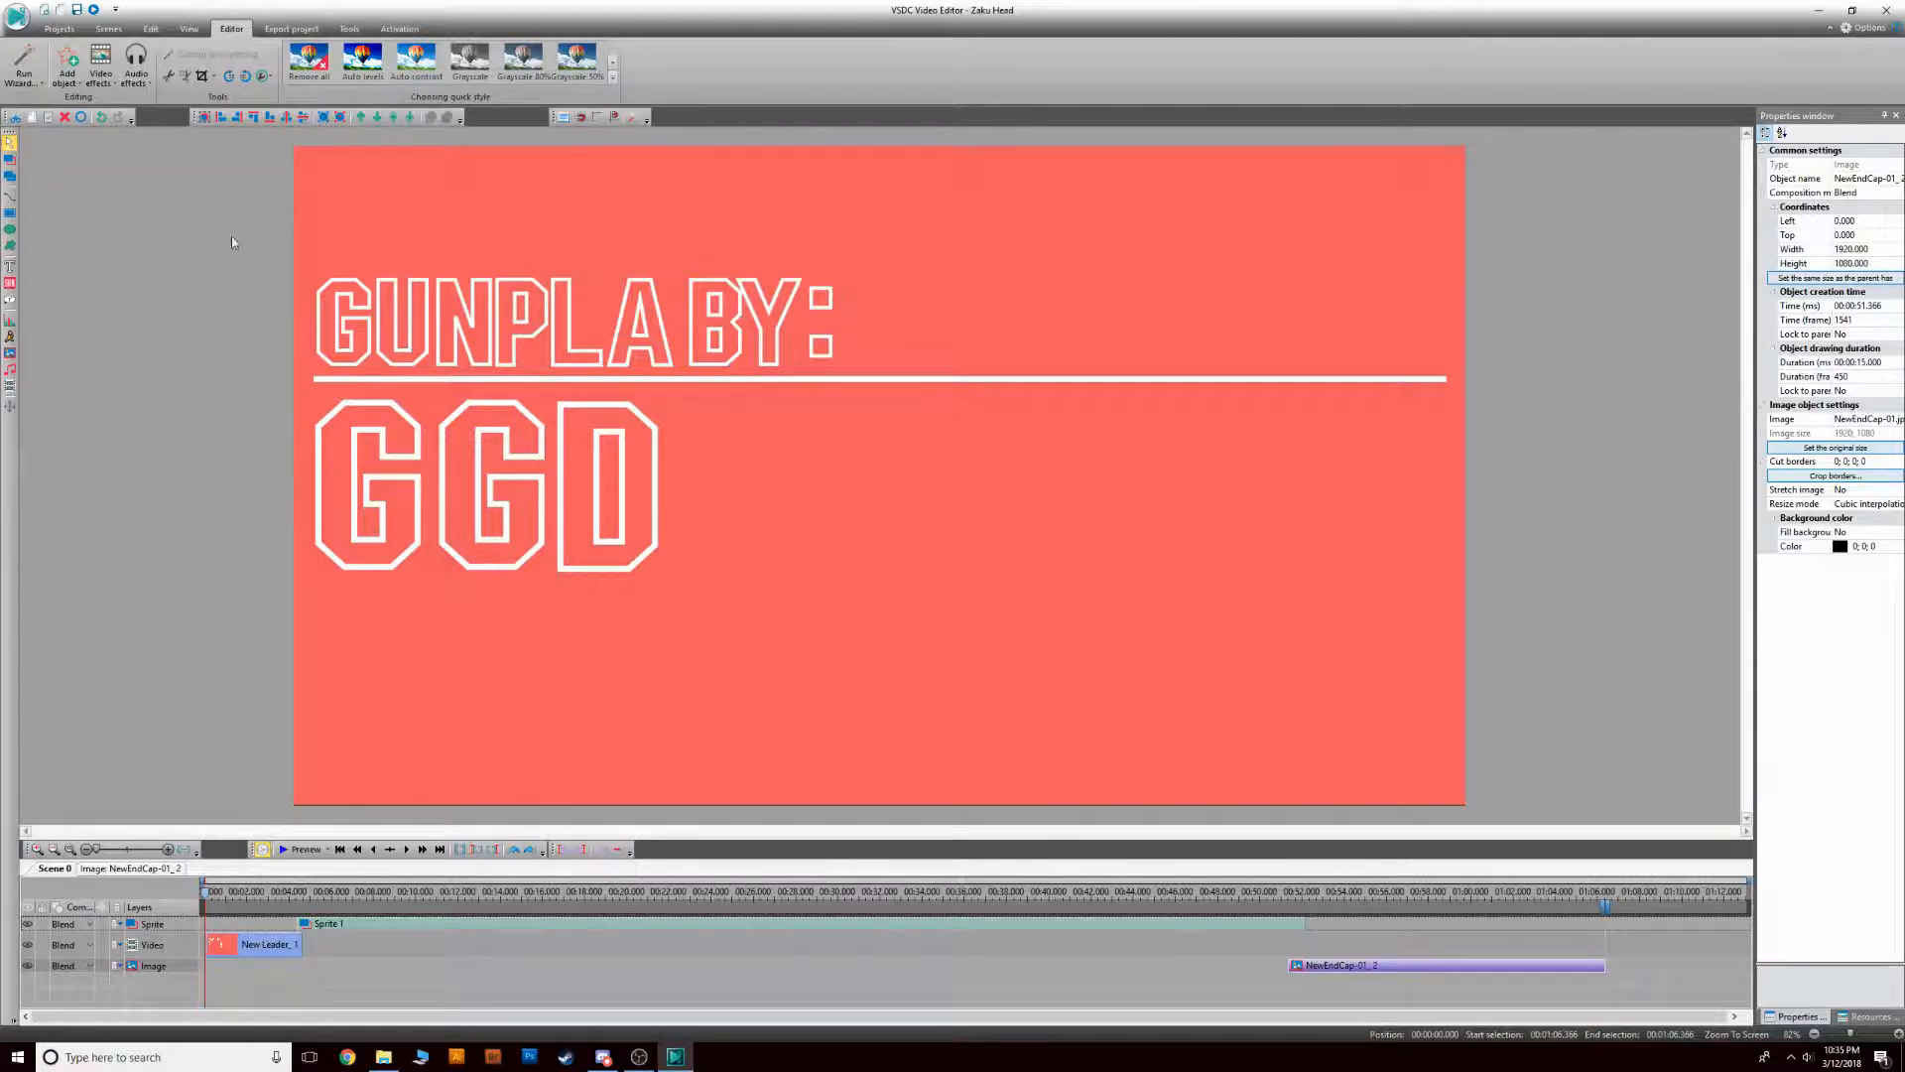
left_click(145, 68)
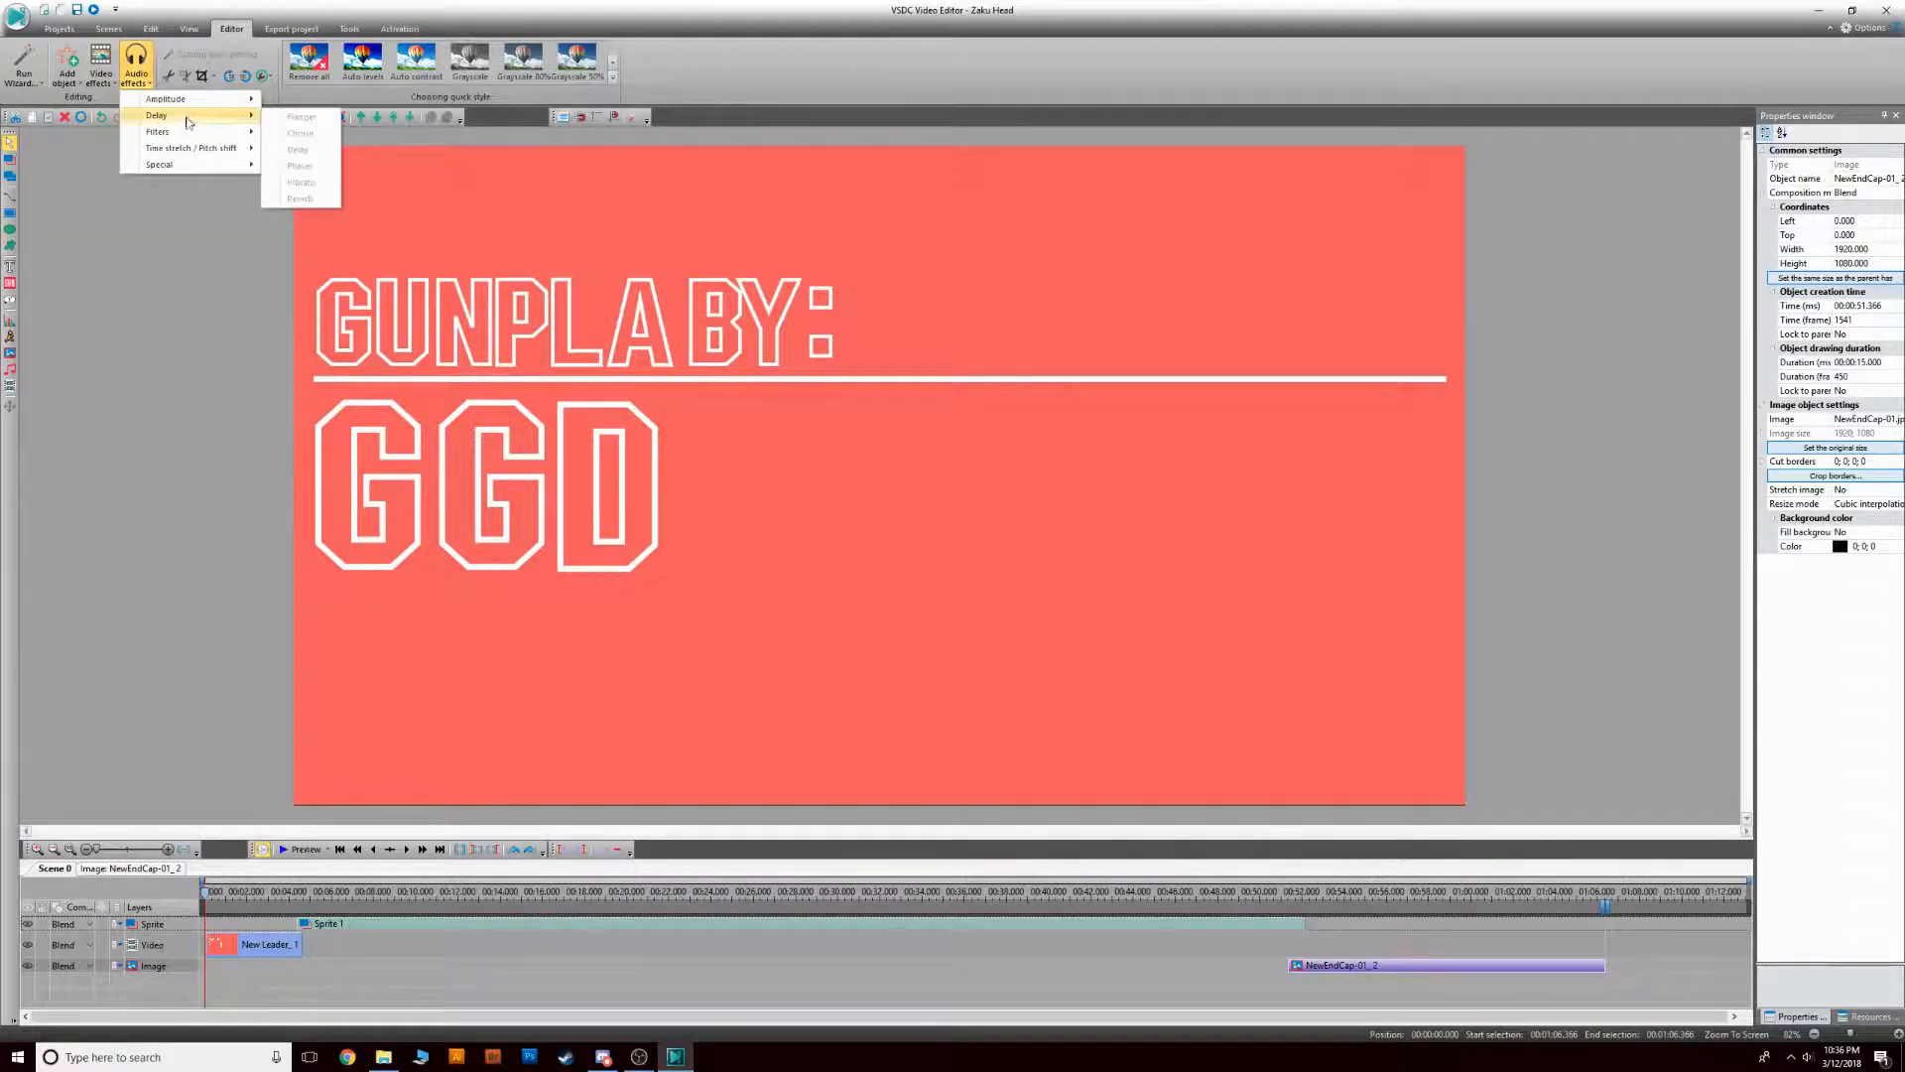
left_click(66, 67)
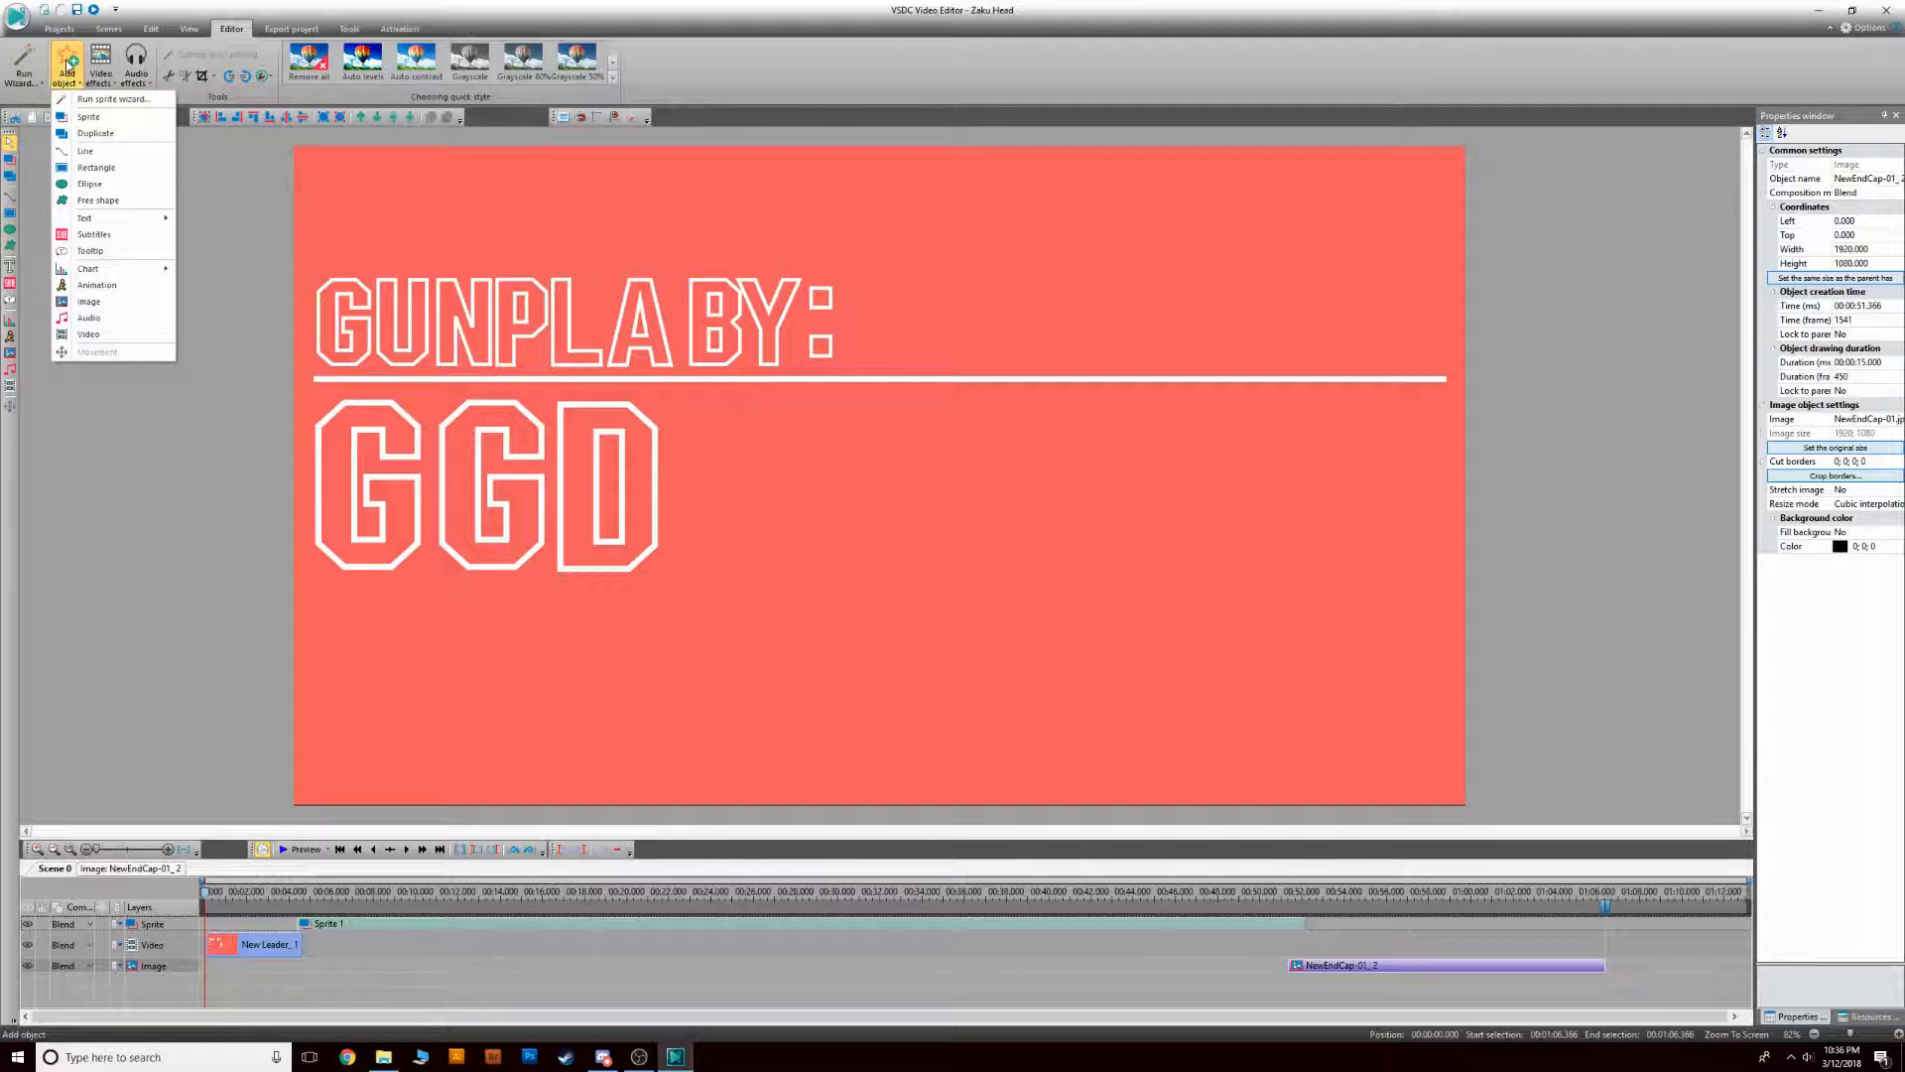
left_click(113, 317)
scroll(913, 516, "down", 10)
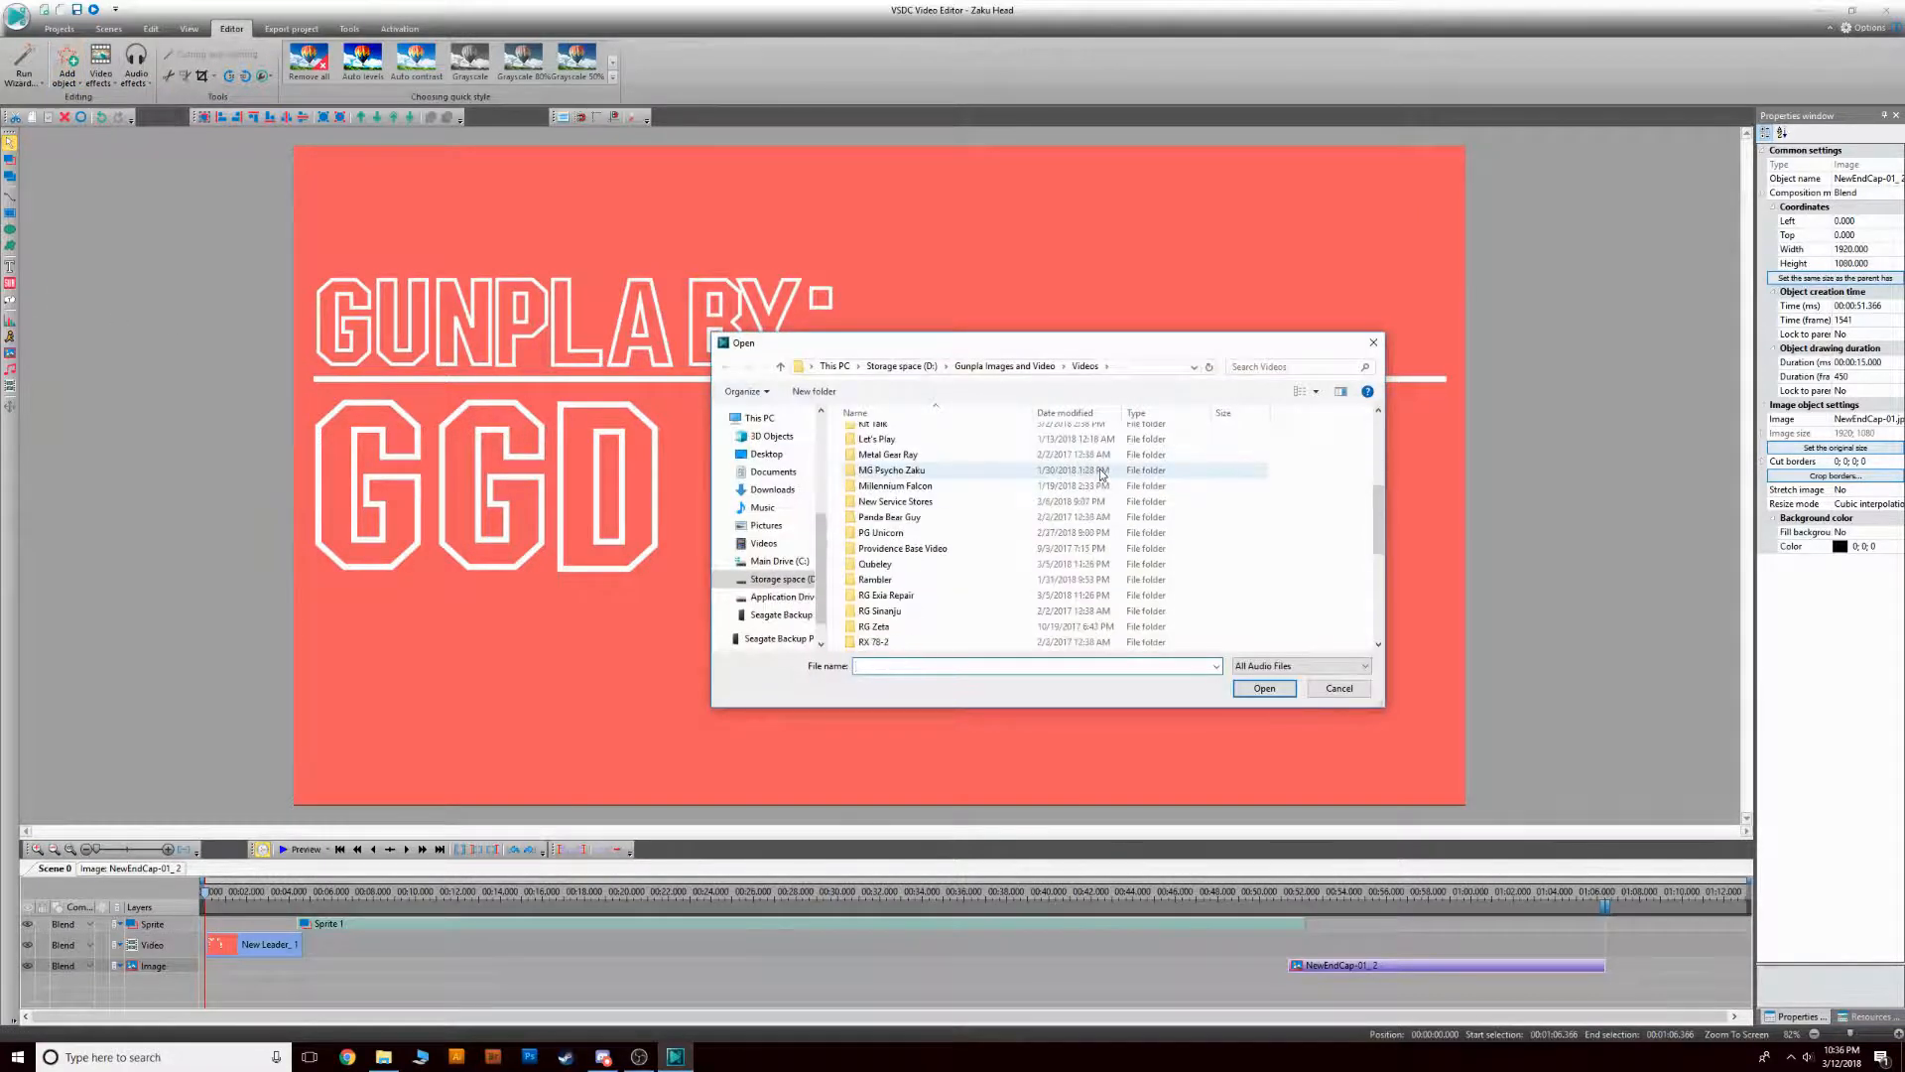
double_click(914, 595)
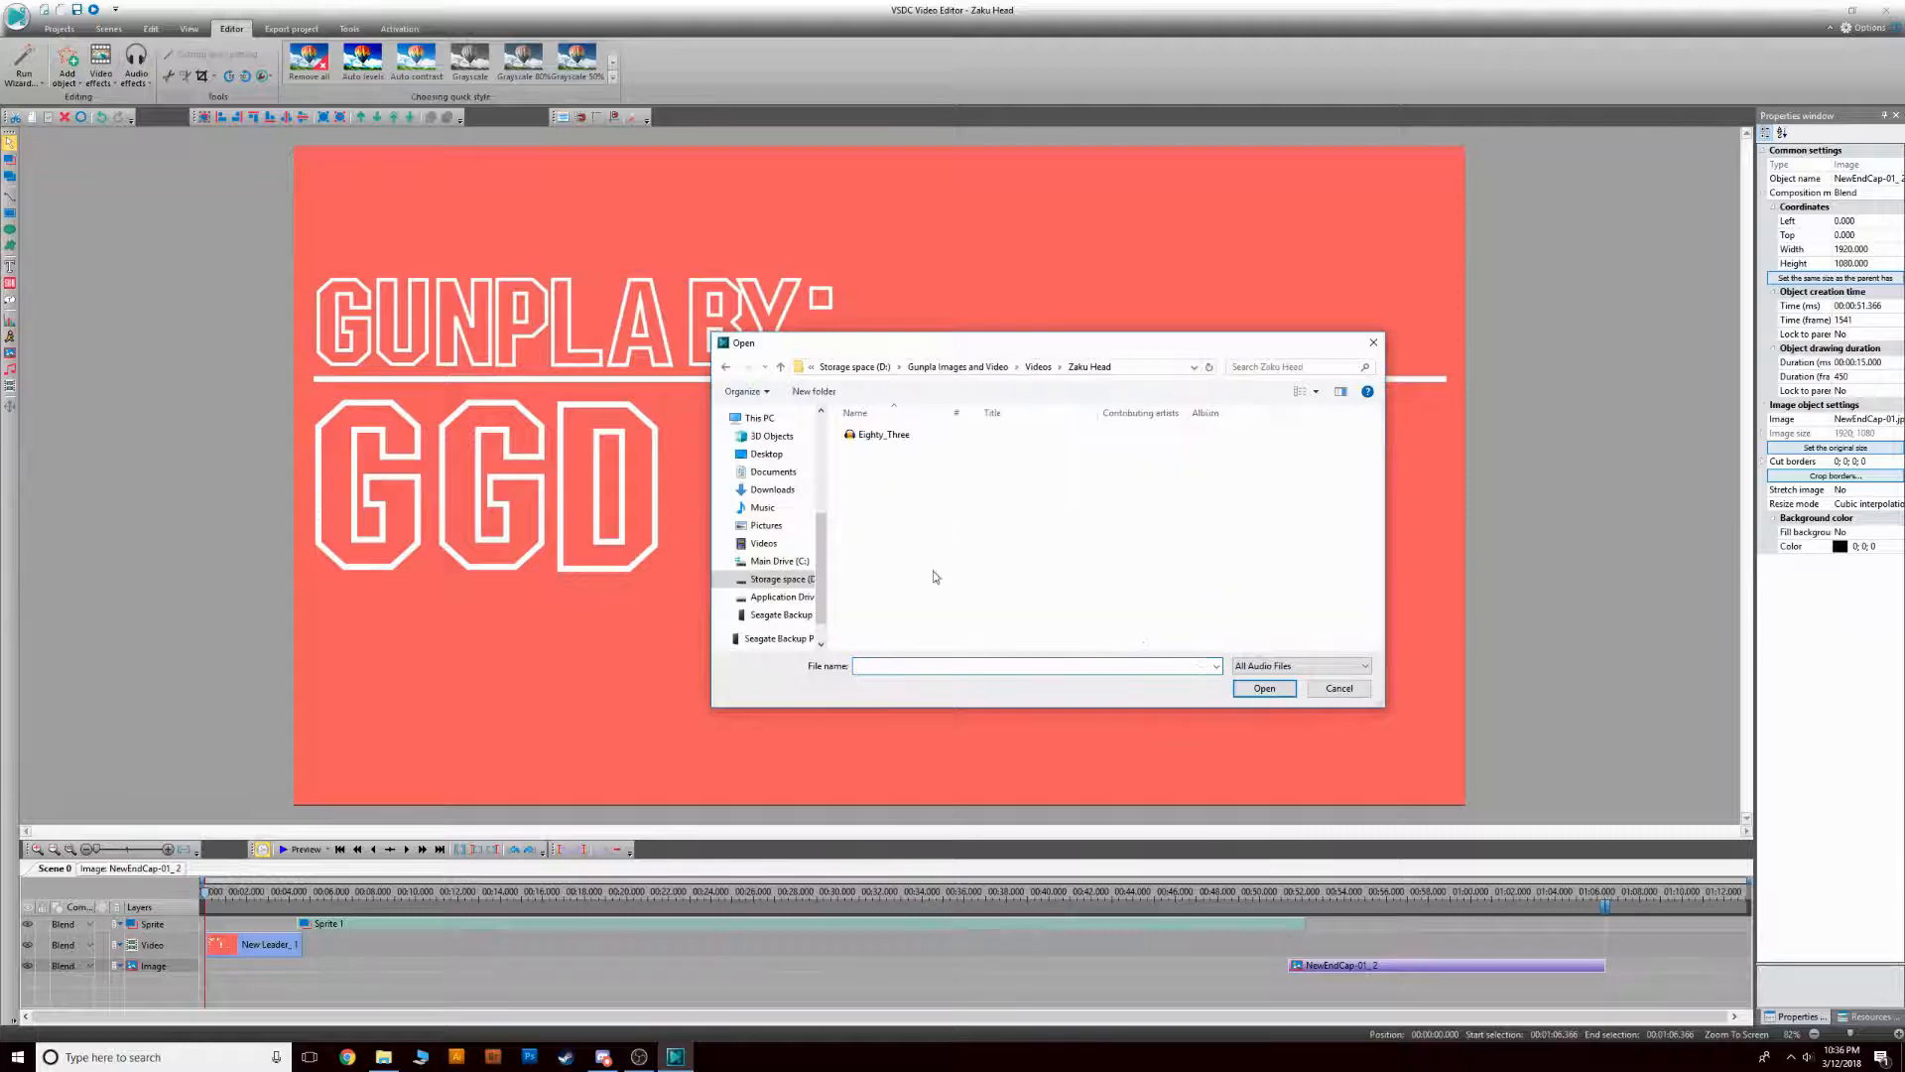
double_click(873, 439)
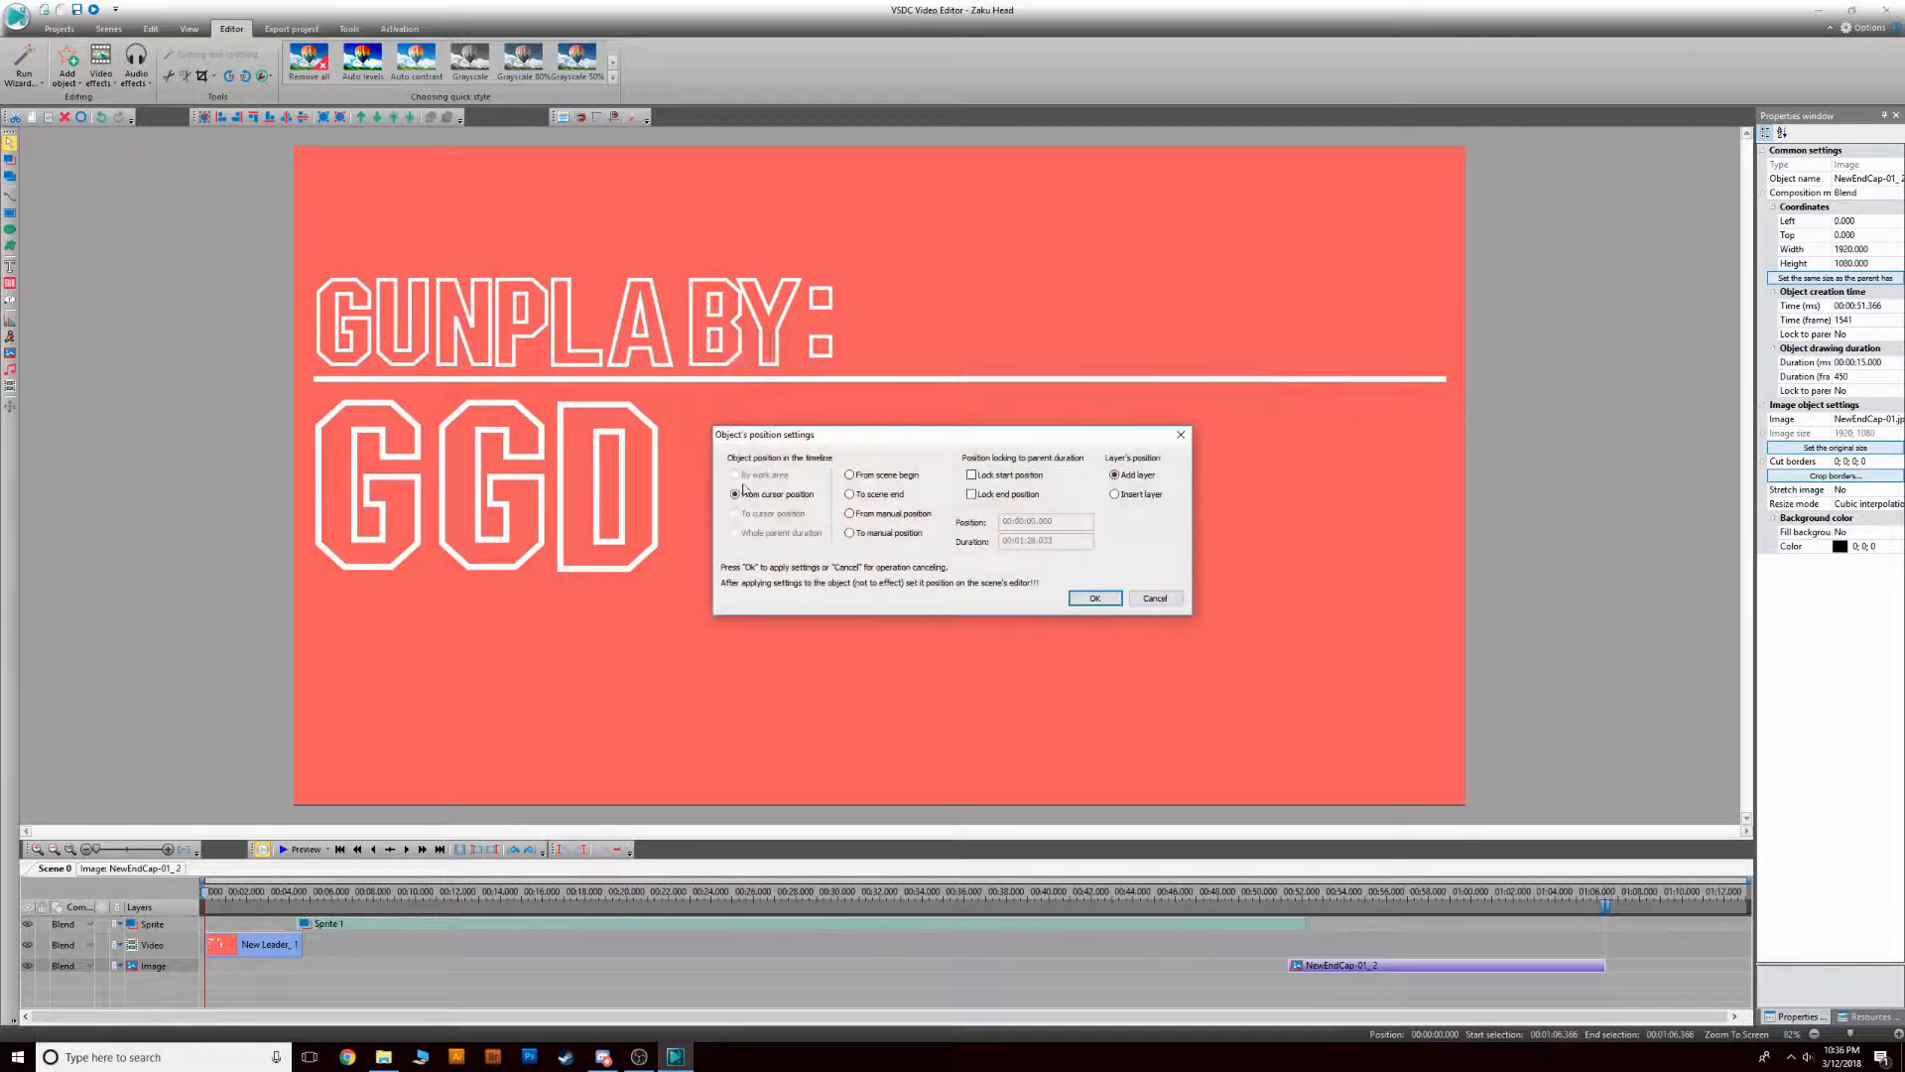
left_click(1096, 598)
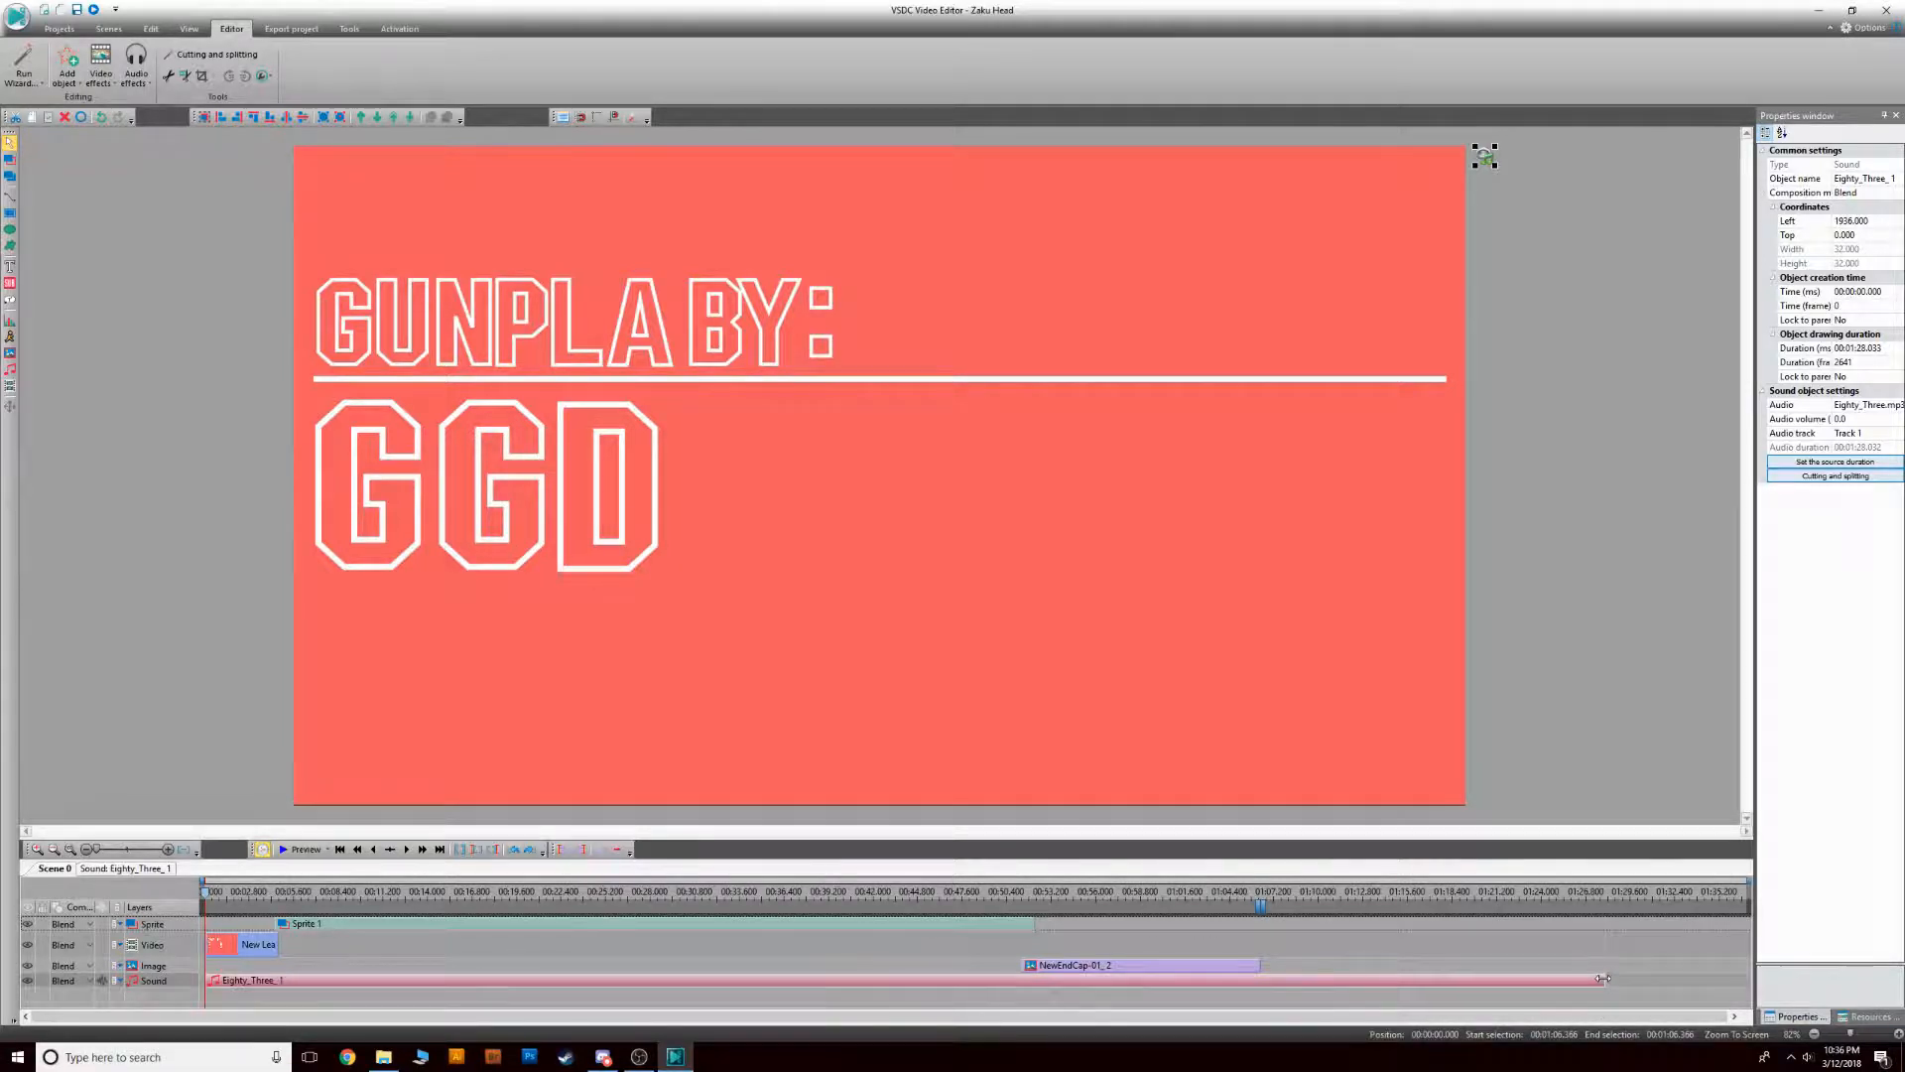
Trim the end of the Eighty_Three sound to a duration of 1:06.366, aligned with the end cap image's end
left_click_drag(1603, 978, 1228, 1011)
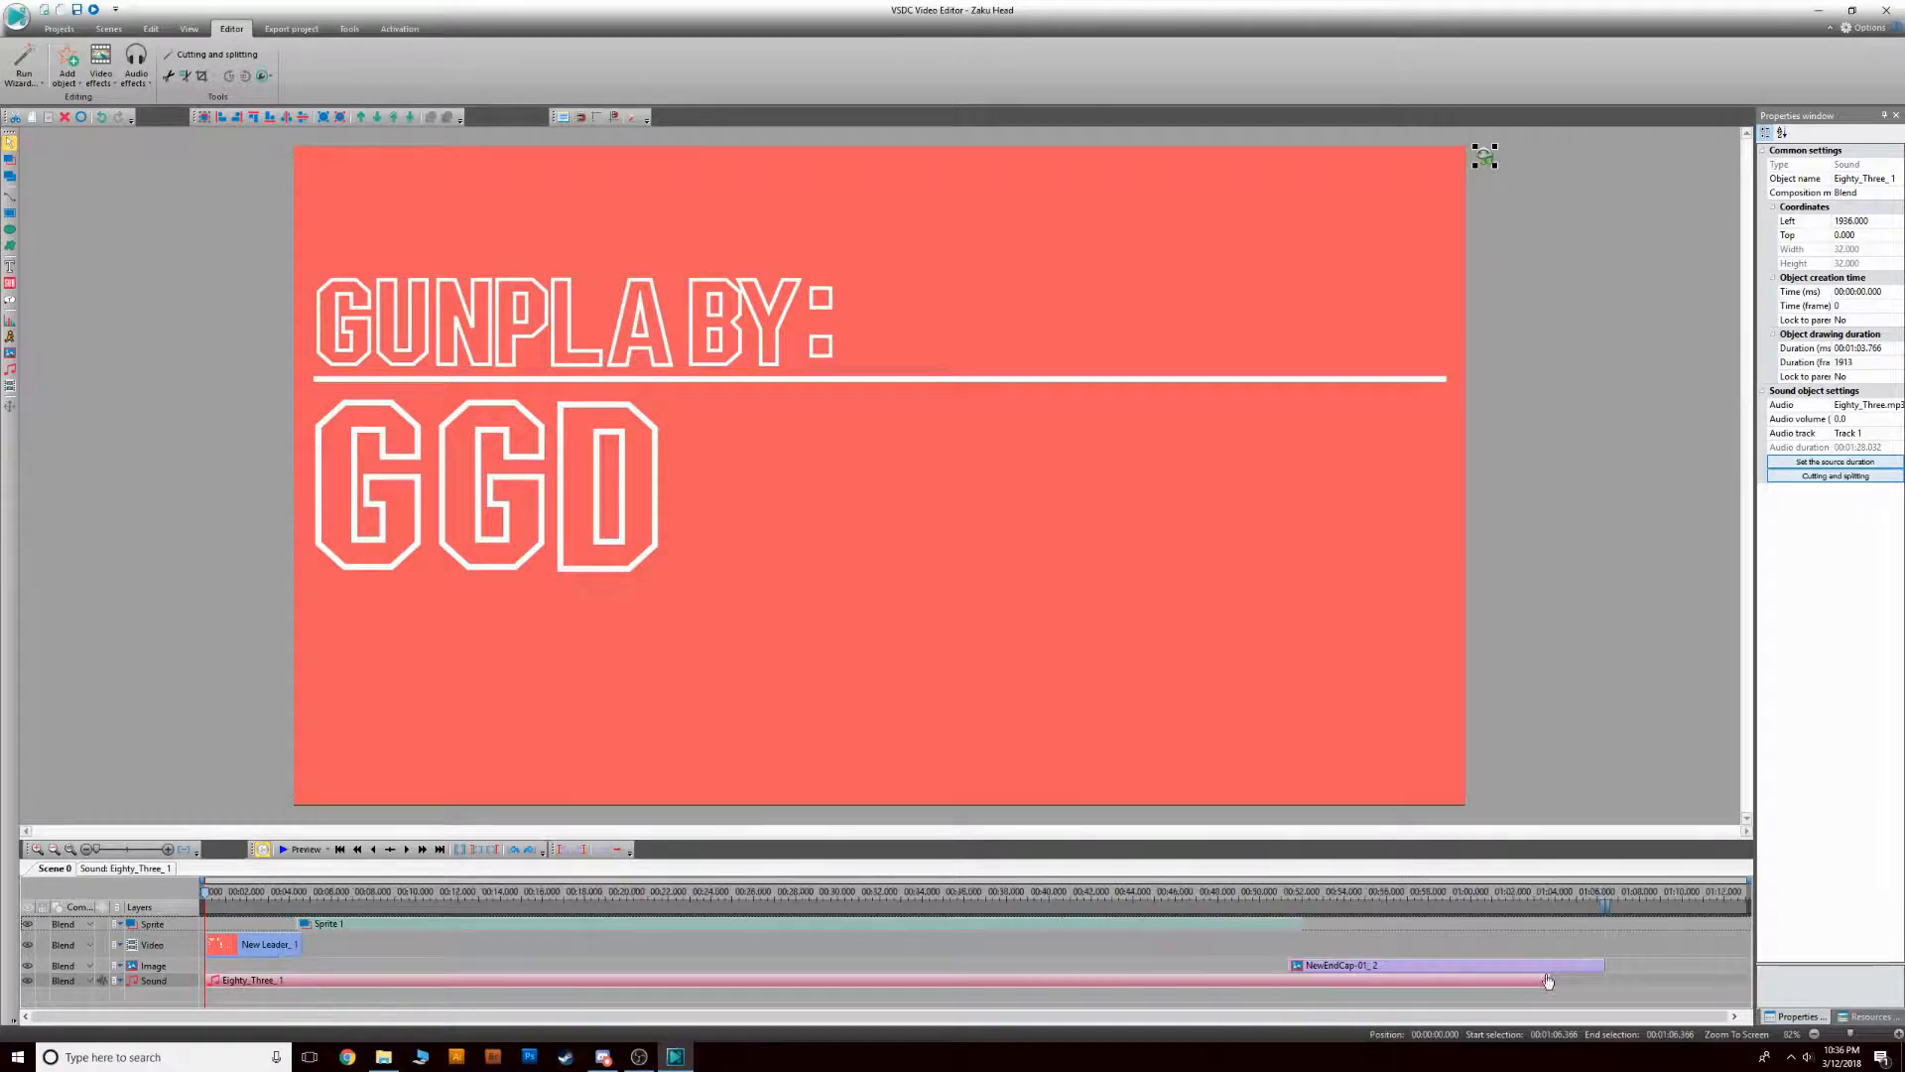
left_click_drag(1551, 979, 1605, 980)
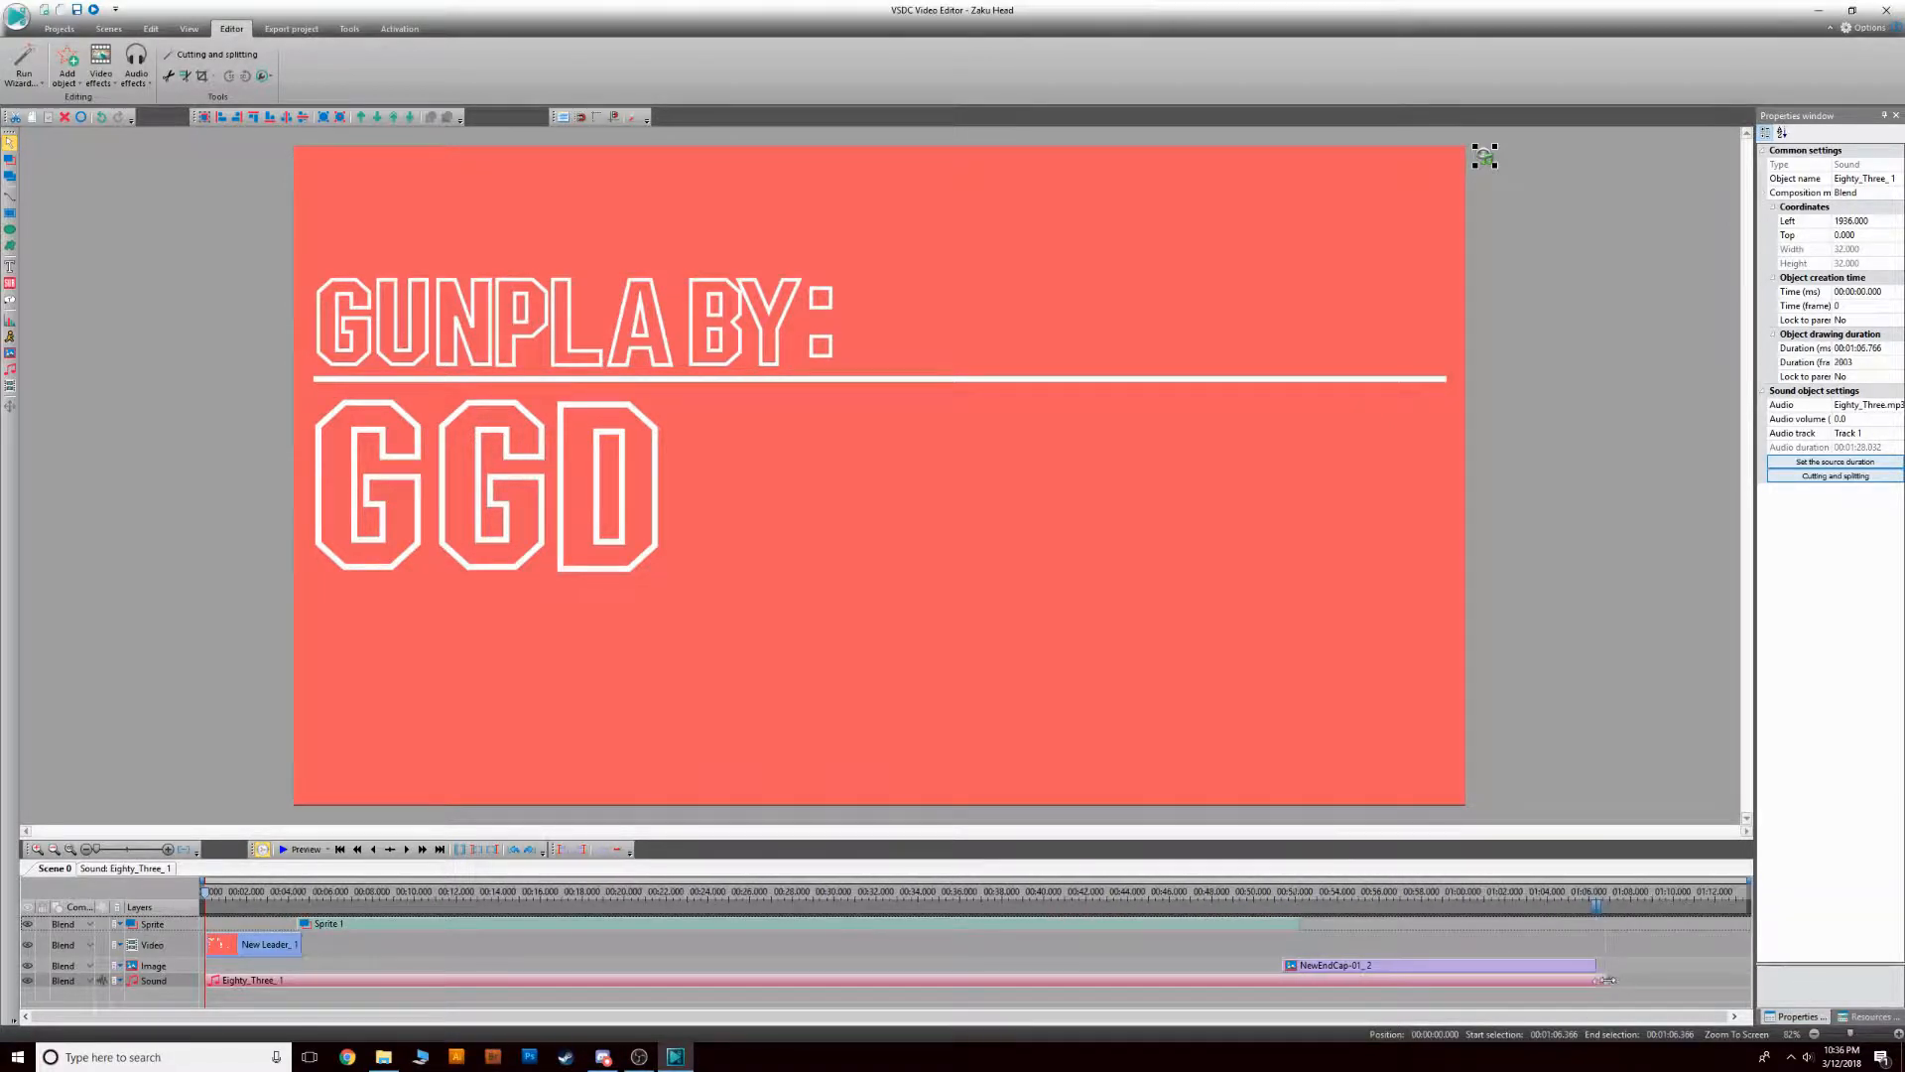
left_click(998, 956)
Apply a 2-second Fade Out audio effect at the end of the Eighty_Three sound with both positions locked, and return to the scene
left_click(1010, 980)
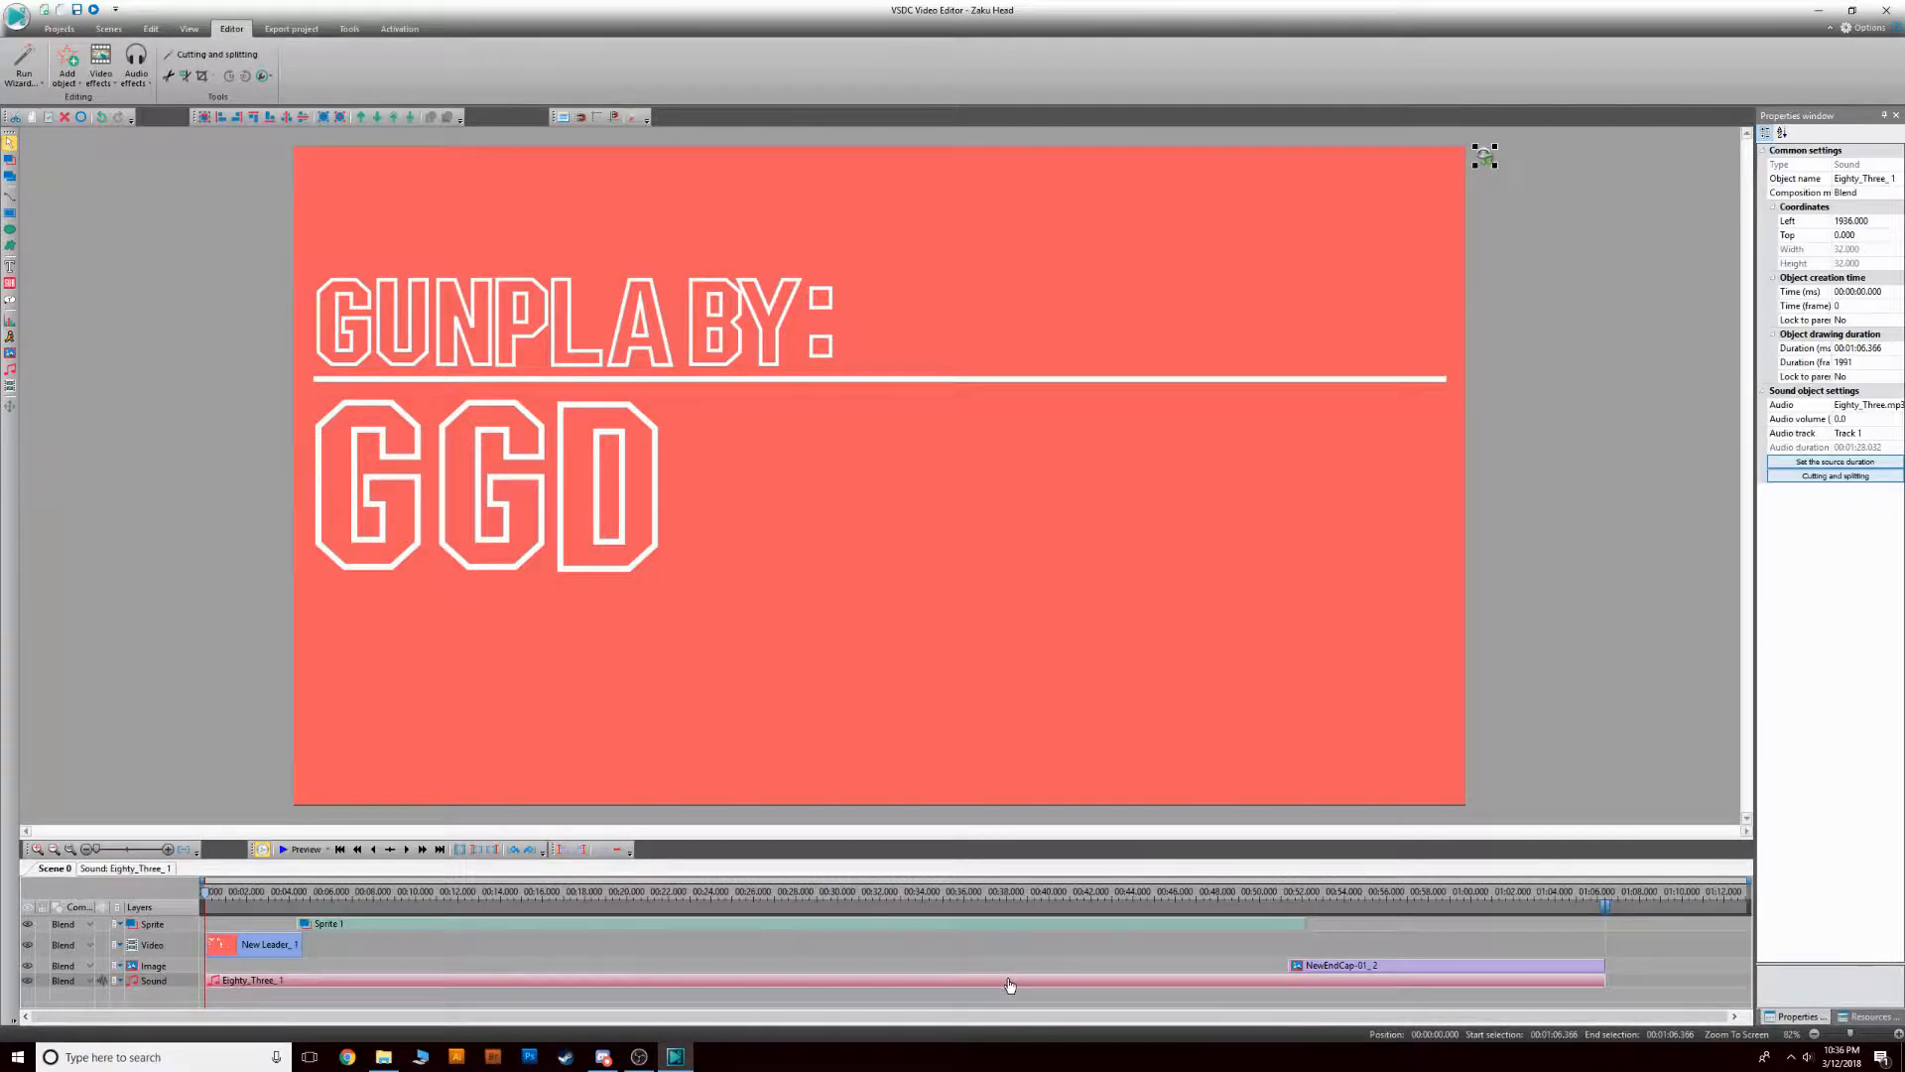
right_click(1011, 983)
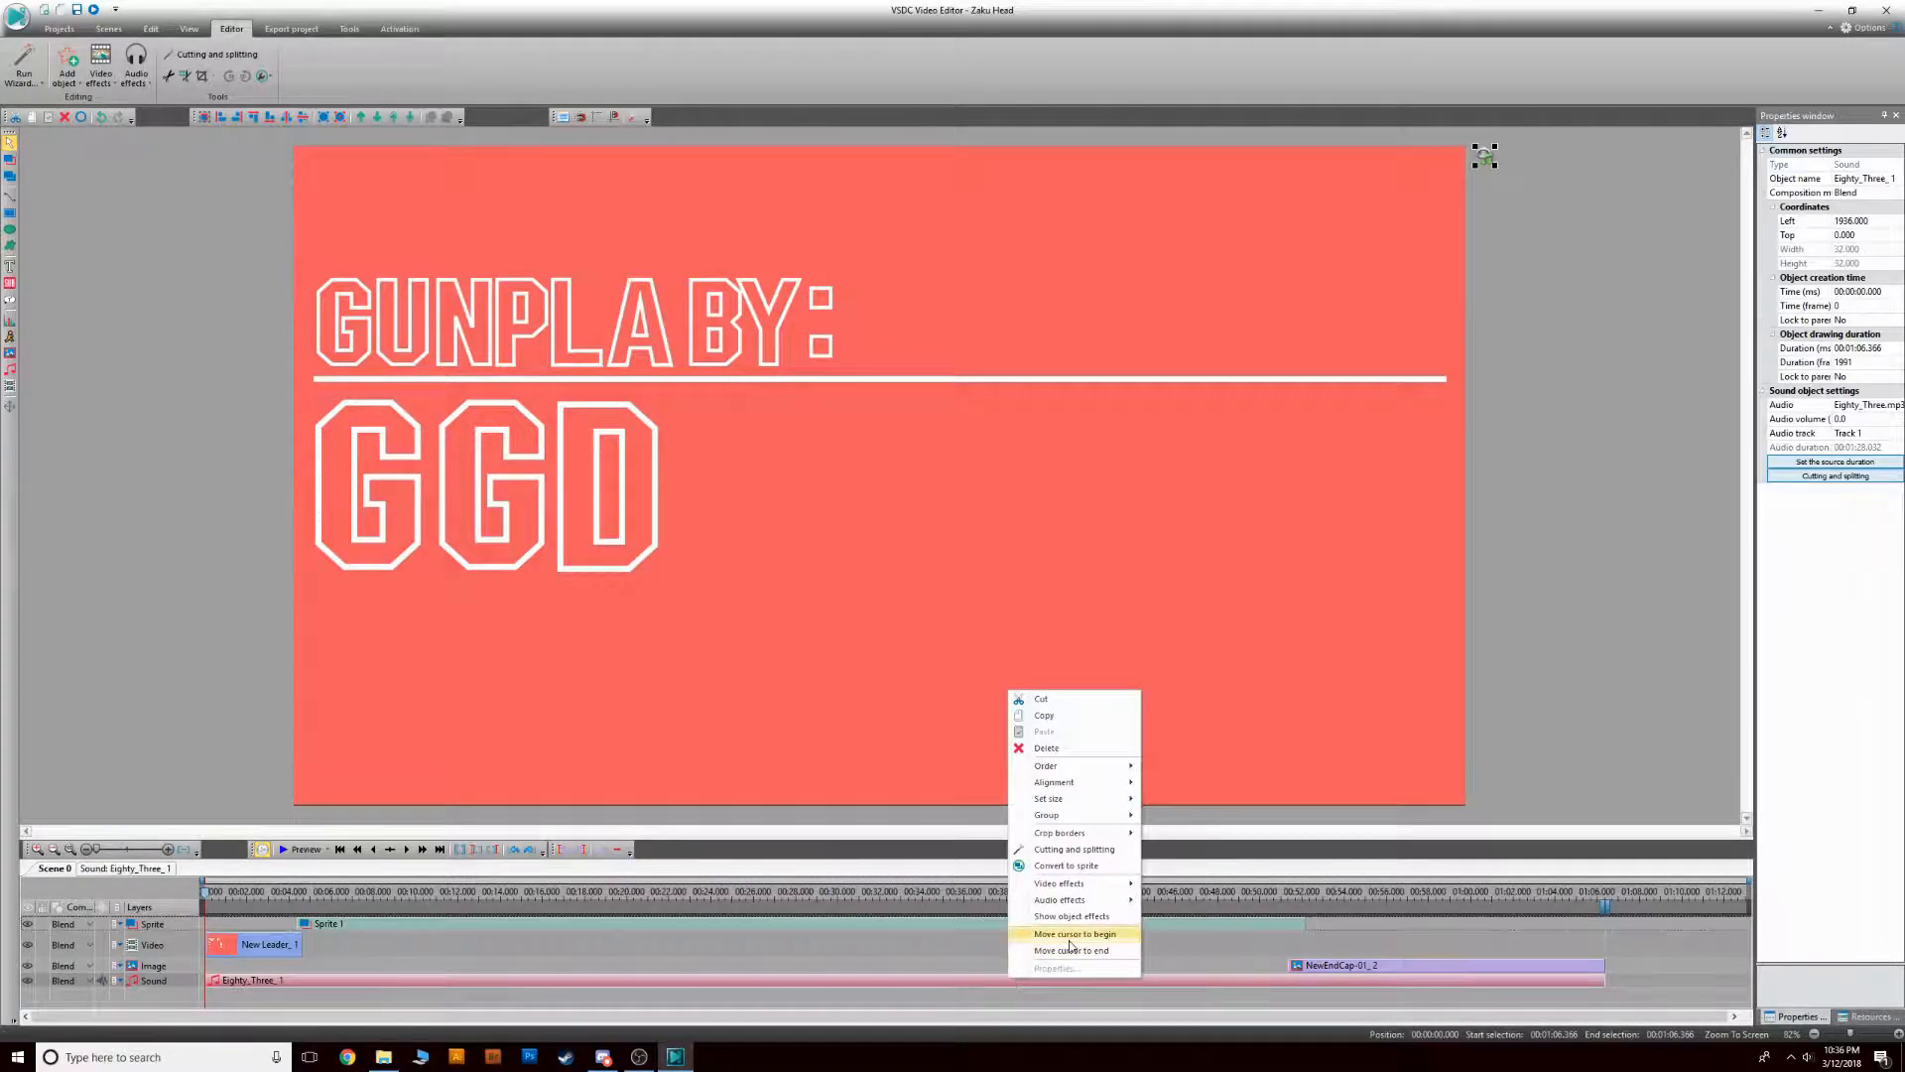
mouse_move(1129, 915)
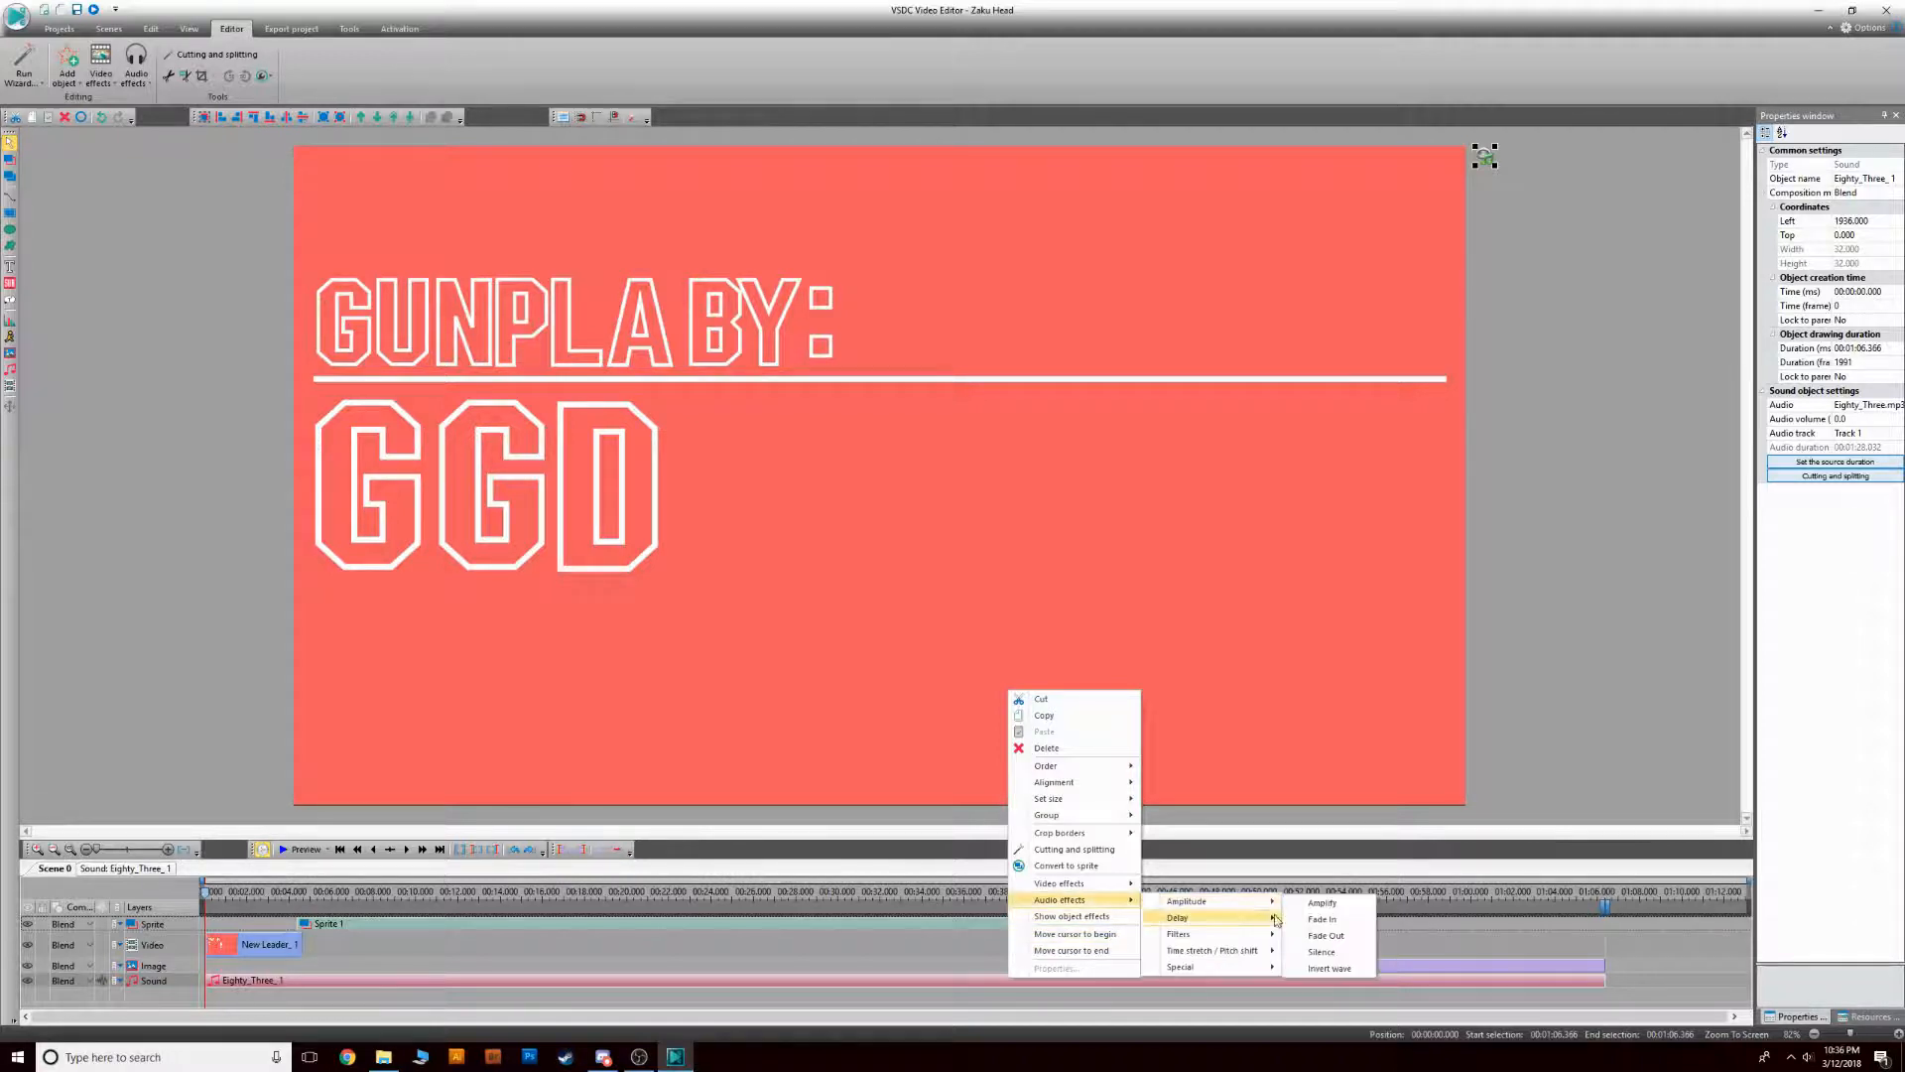
left_click(1320, 920)
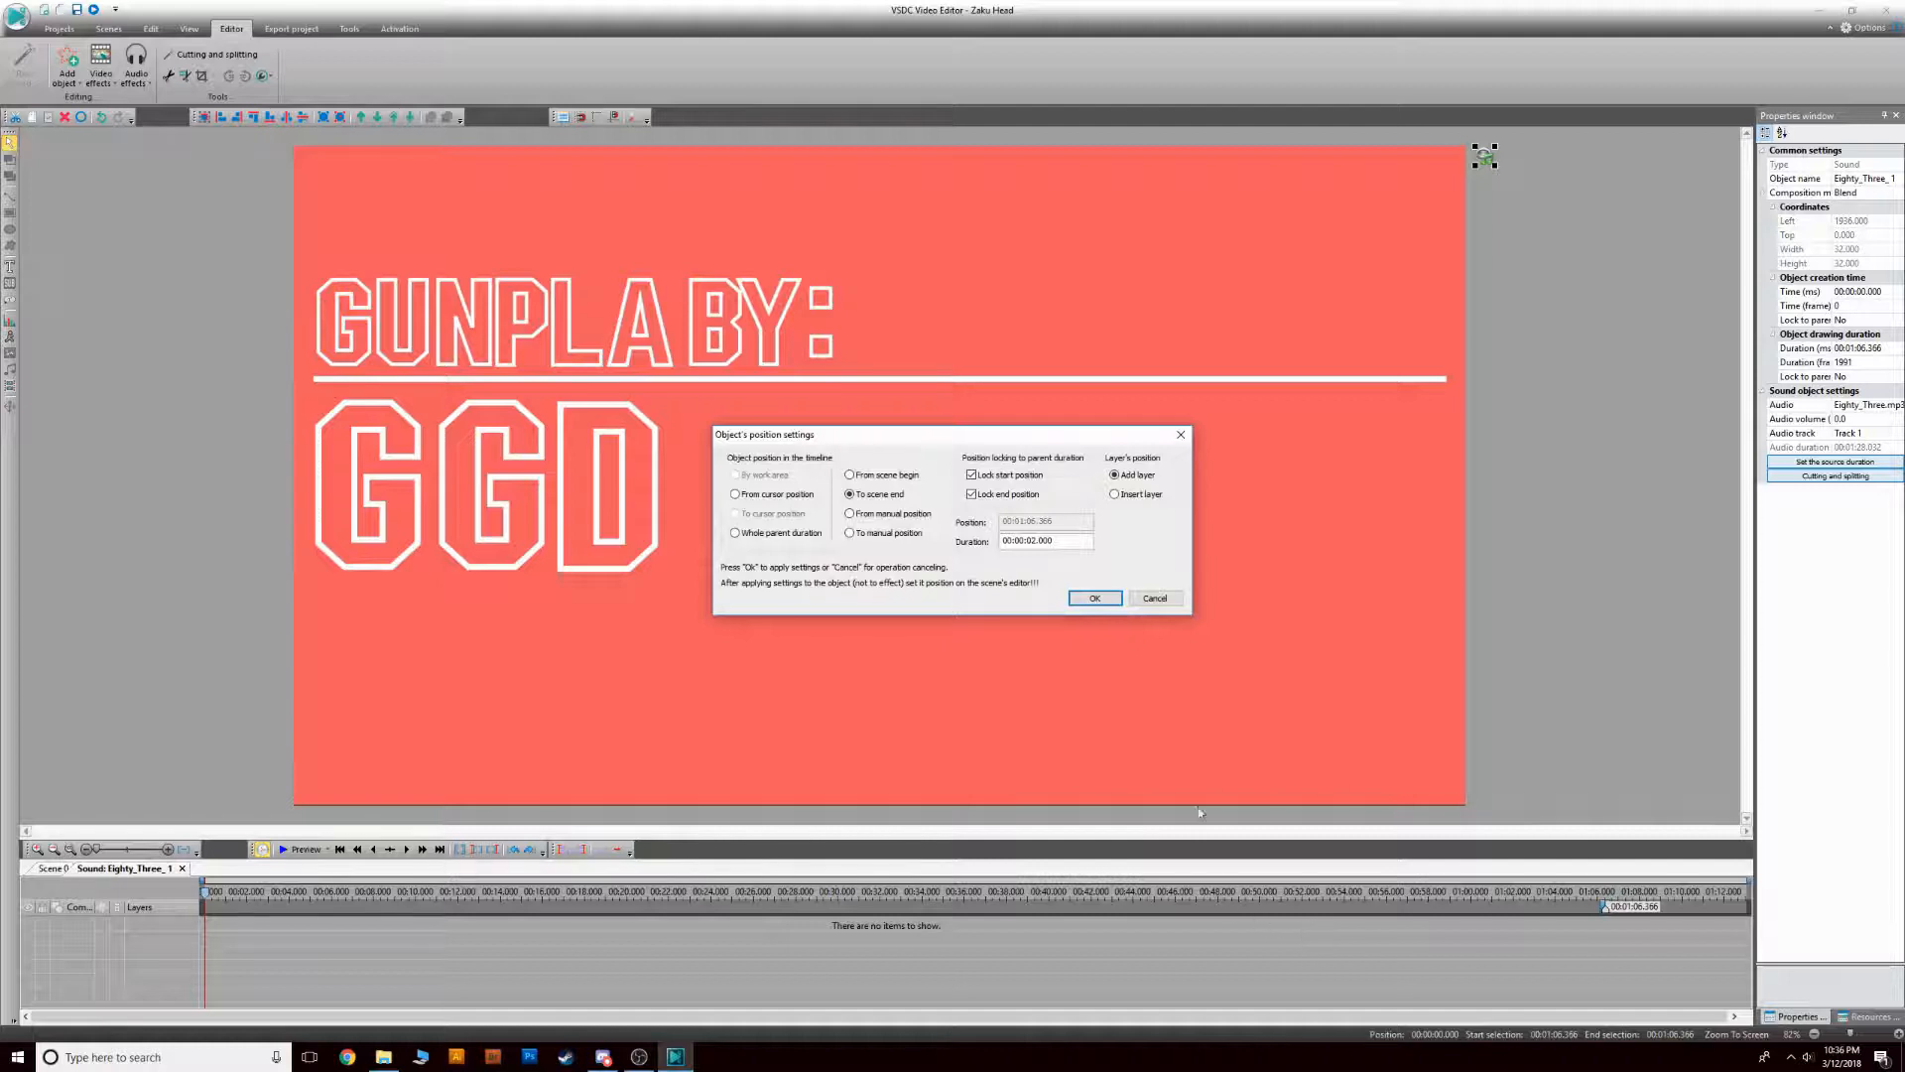
left_click(1092, 599)
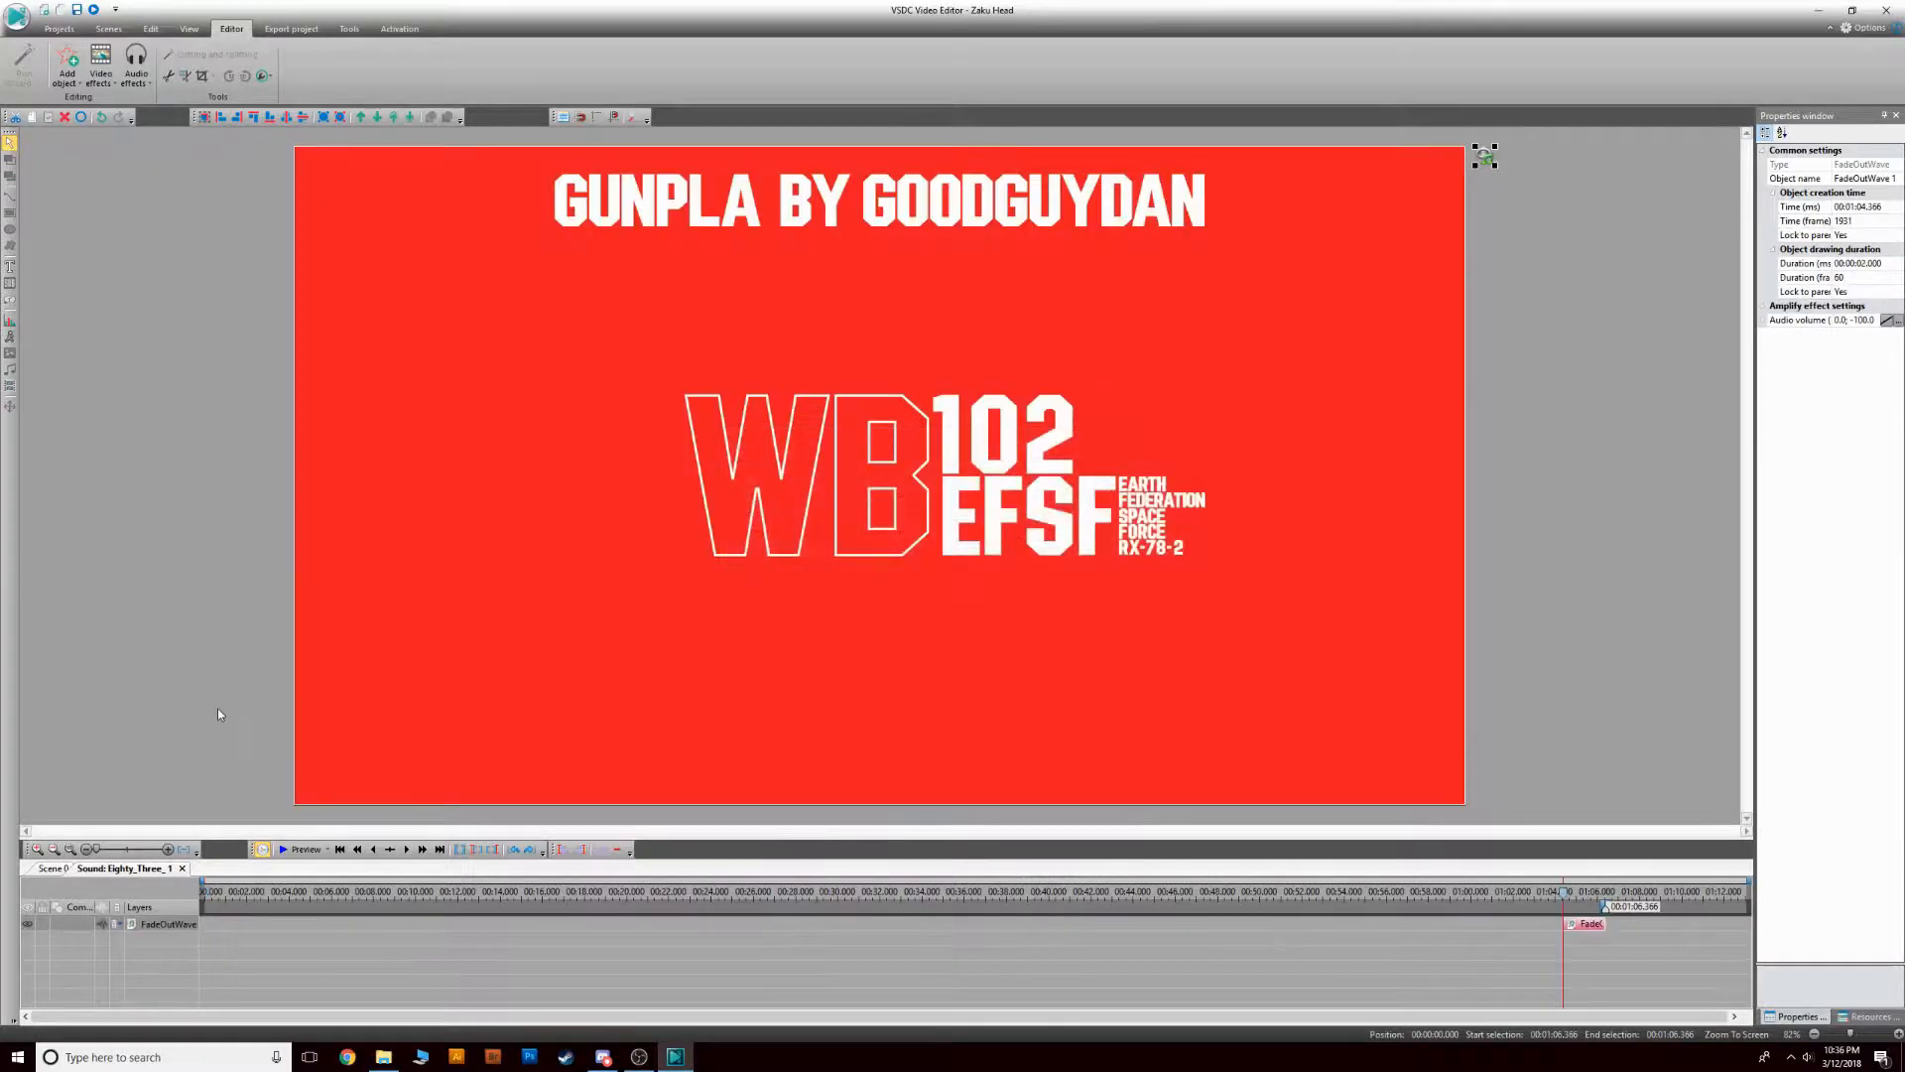
left_click(183, 870)
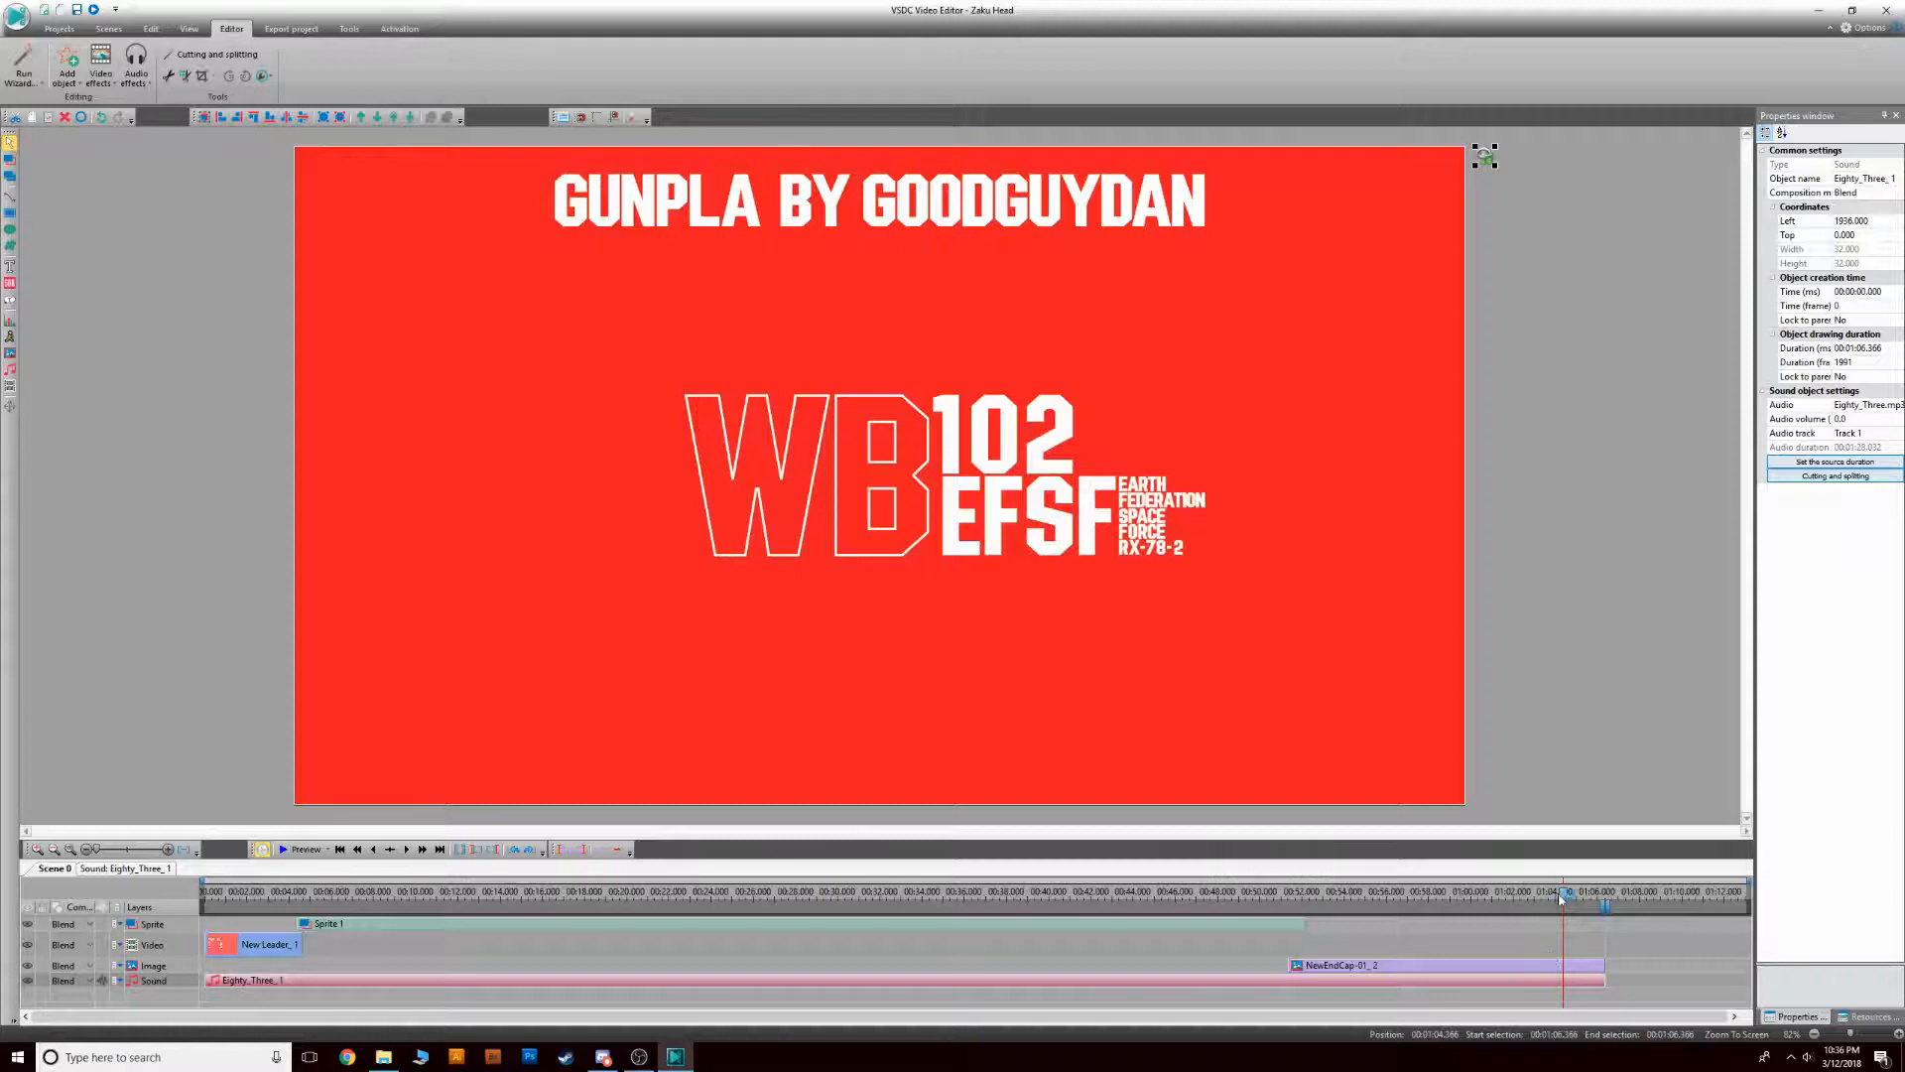
Preview the video's last seconds from about 1:02 to check the music's fade-out
left_click_drag(1563, 895, 1518, 899)
left_click(301, 849)
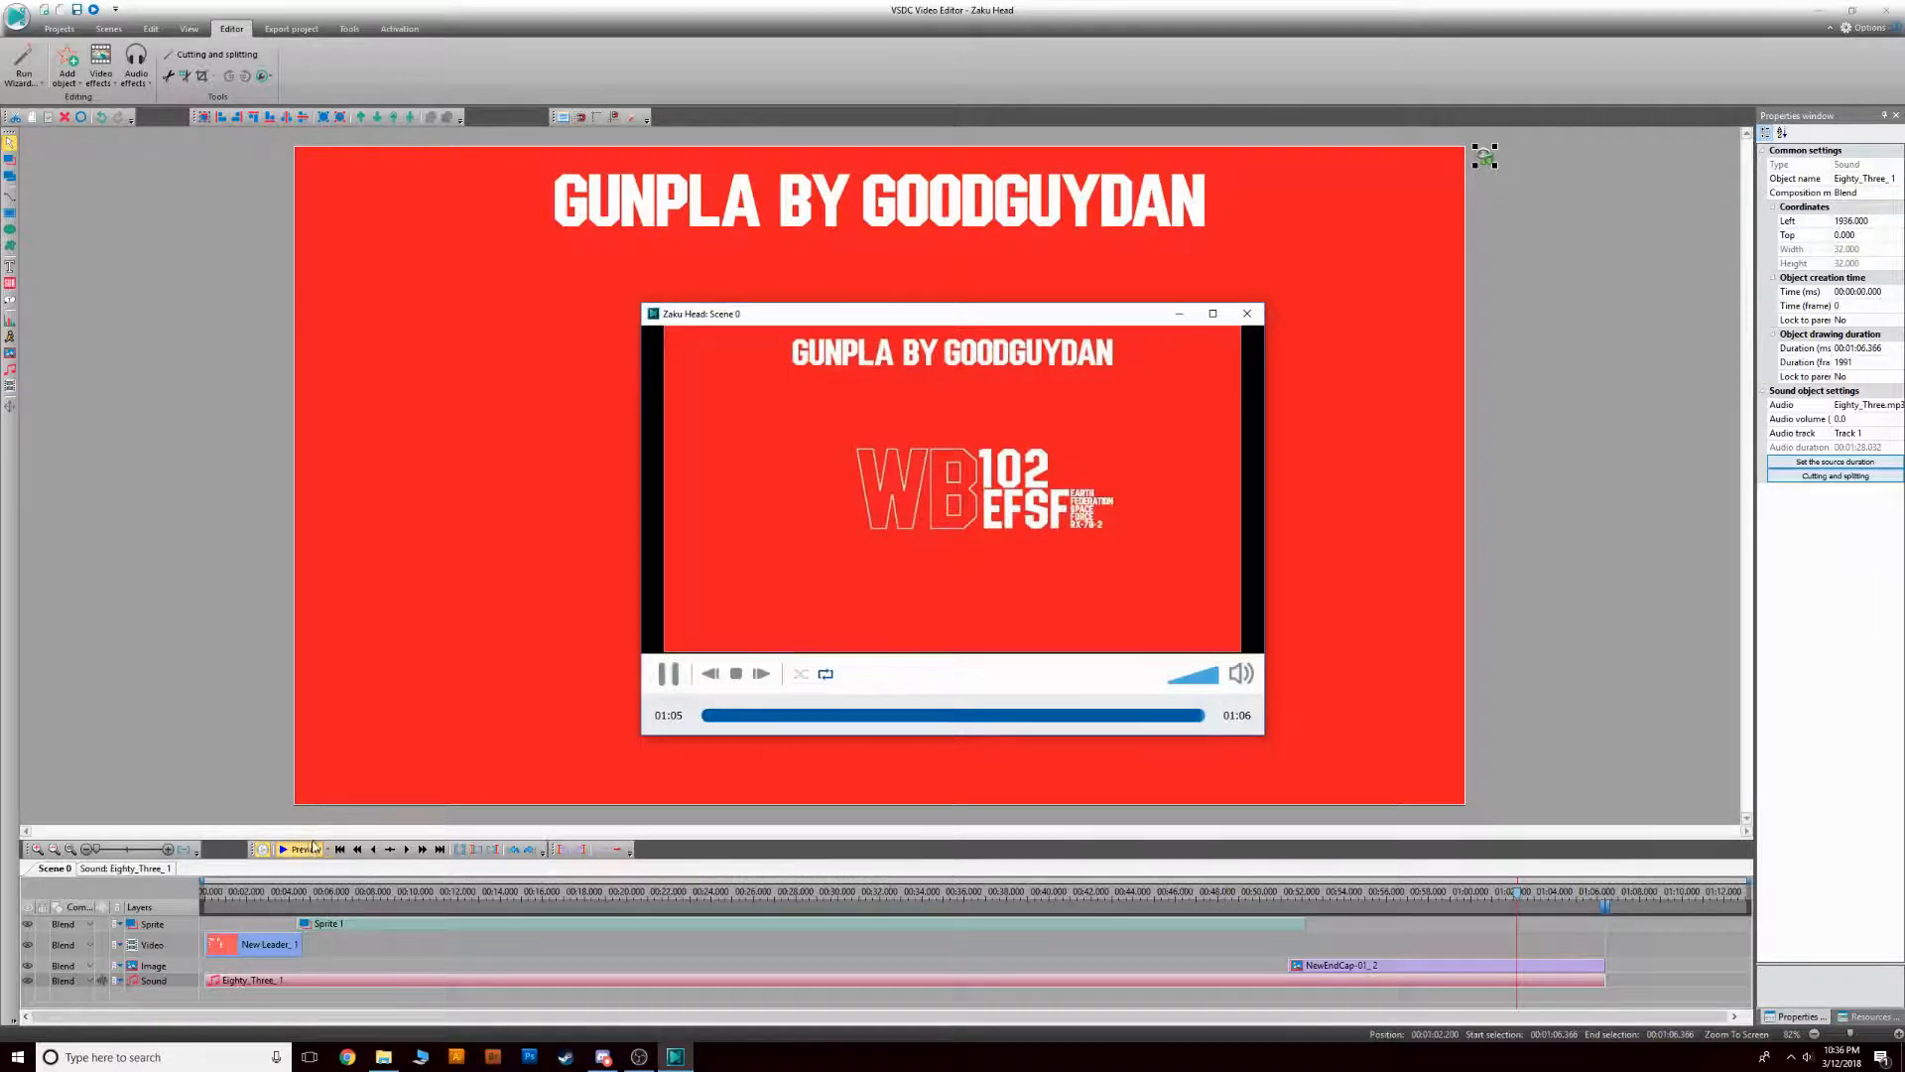
left_click(1246, 315)
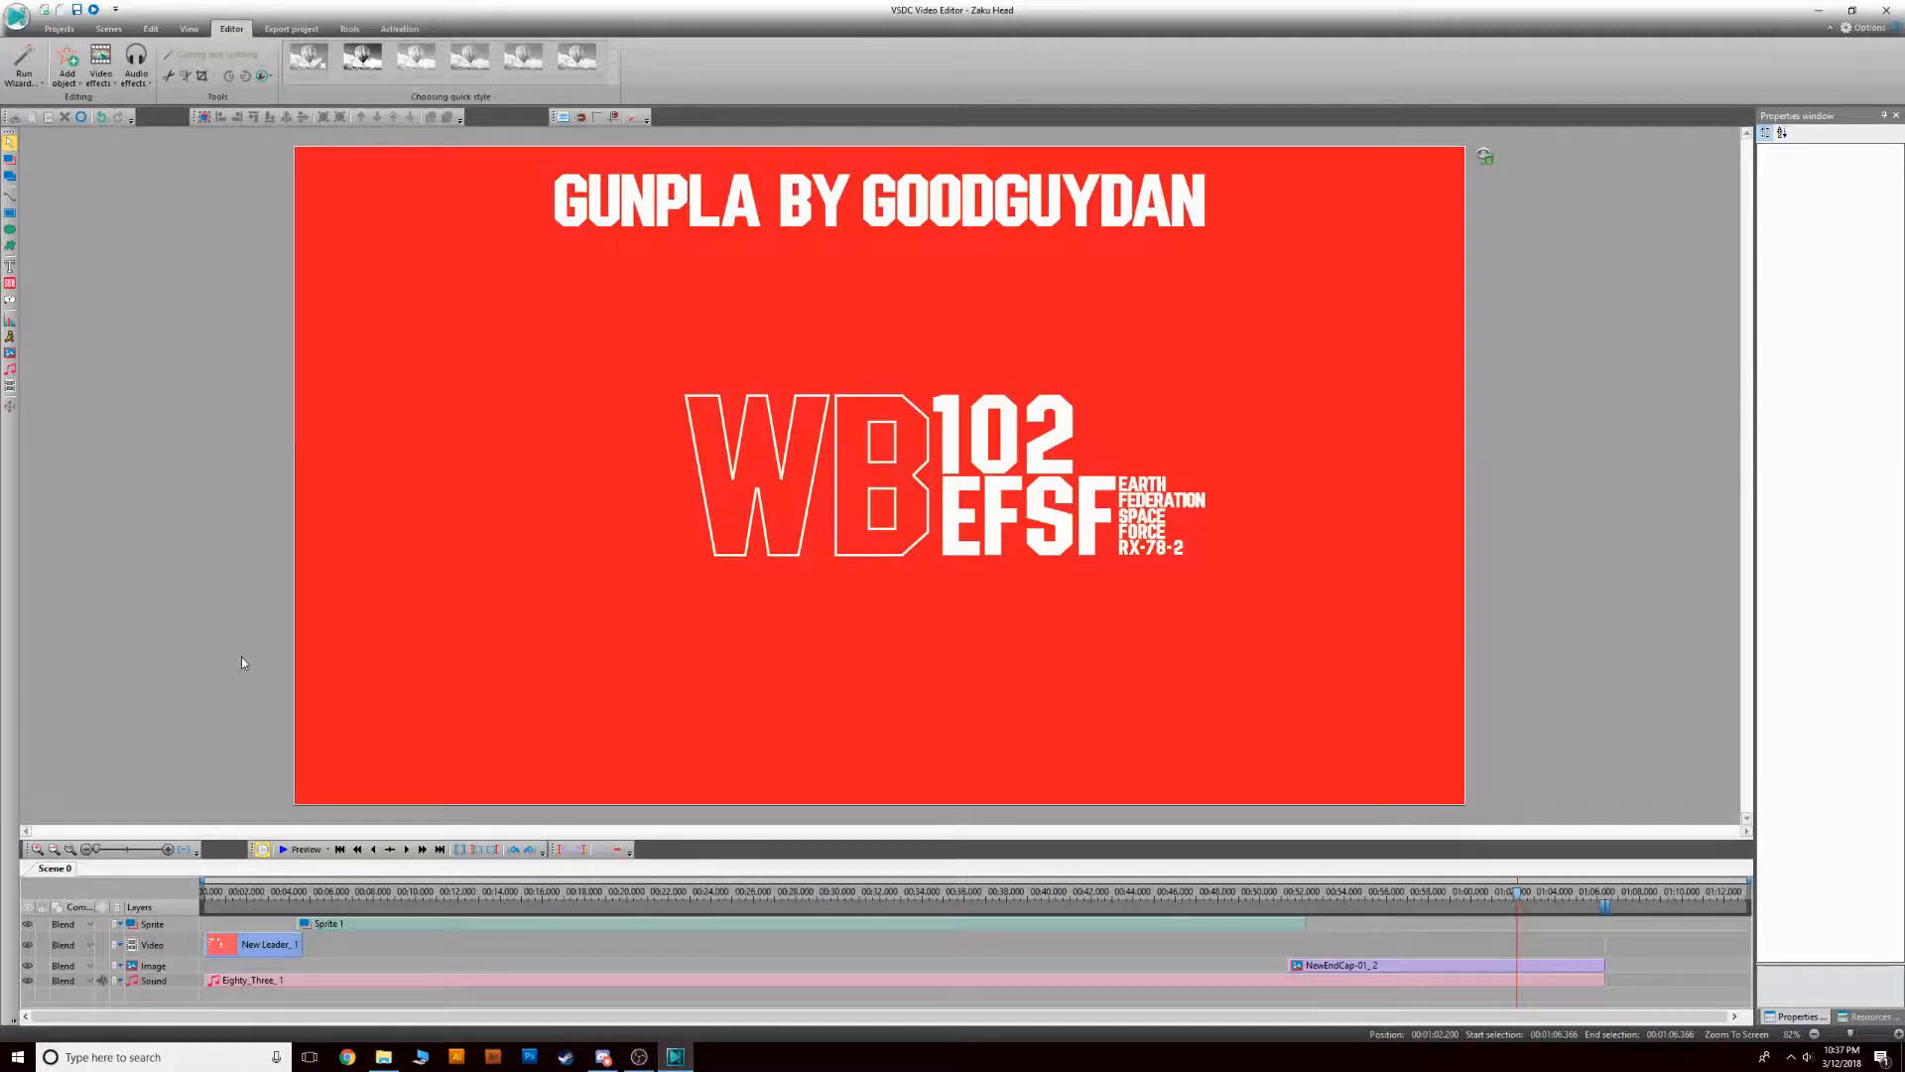
Switch to Chrome, browse the free music tracks in the YouTube Audio Library, and return to VSDC Video Editor
left_click(348, 1057)
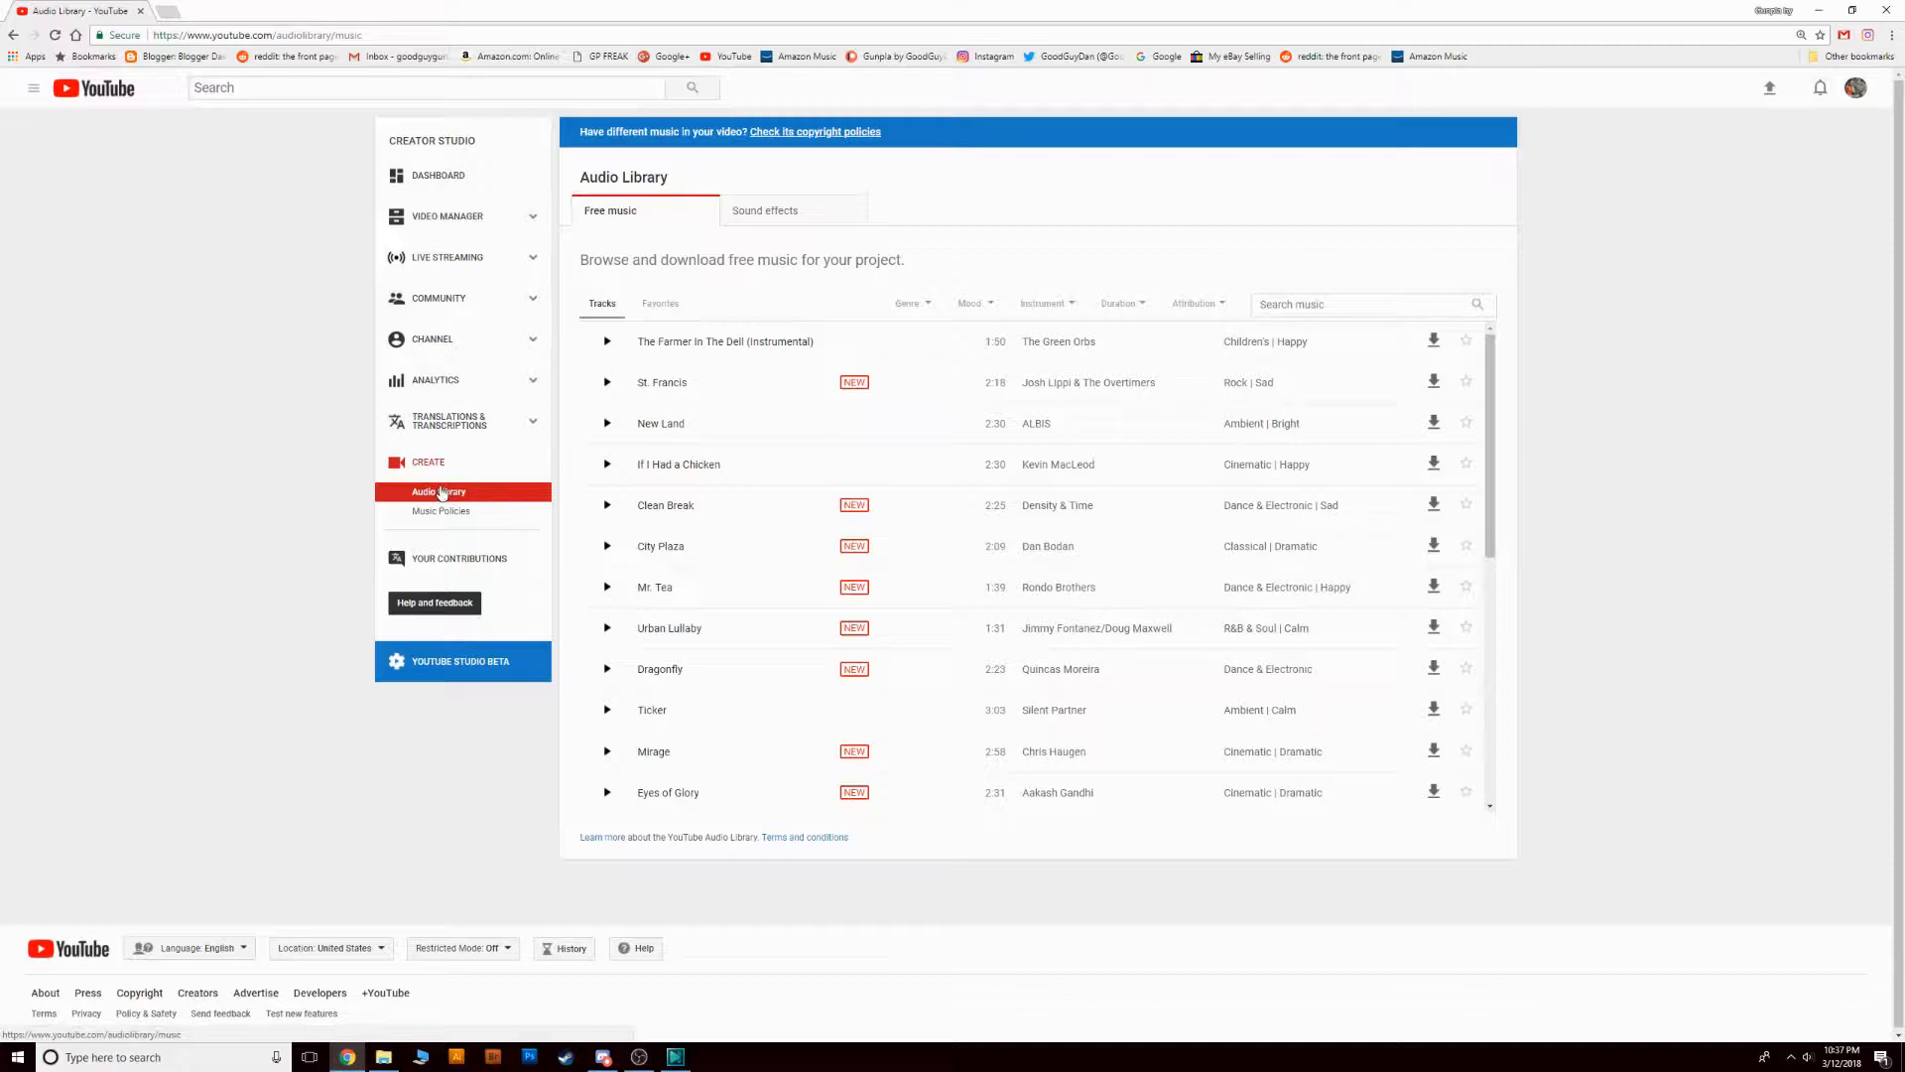
scroll(1494, 347, "down", 5)
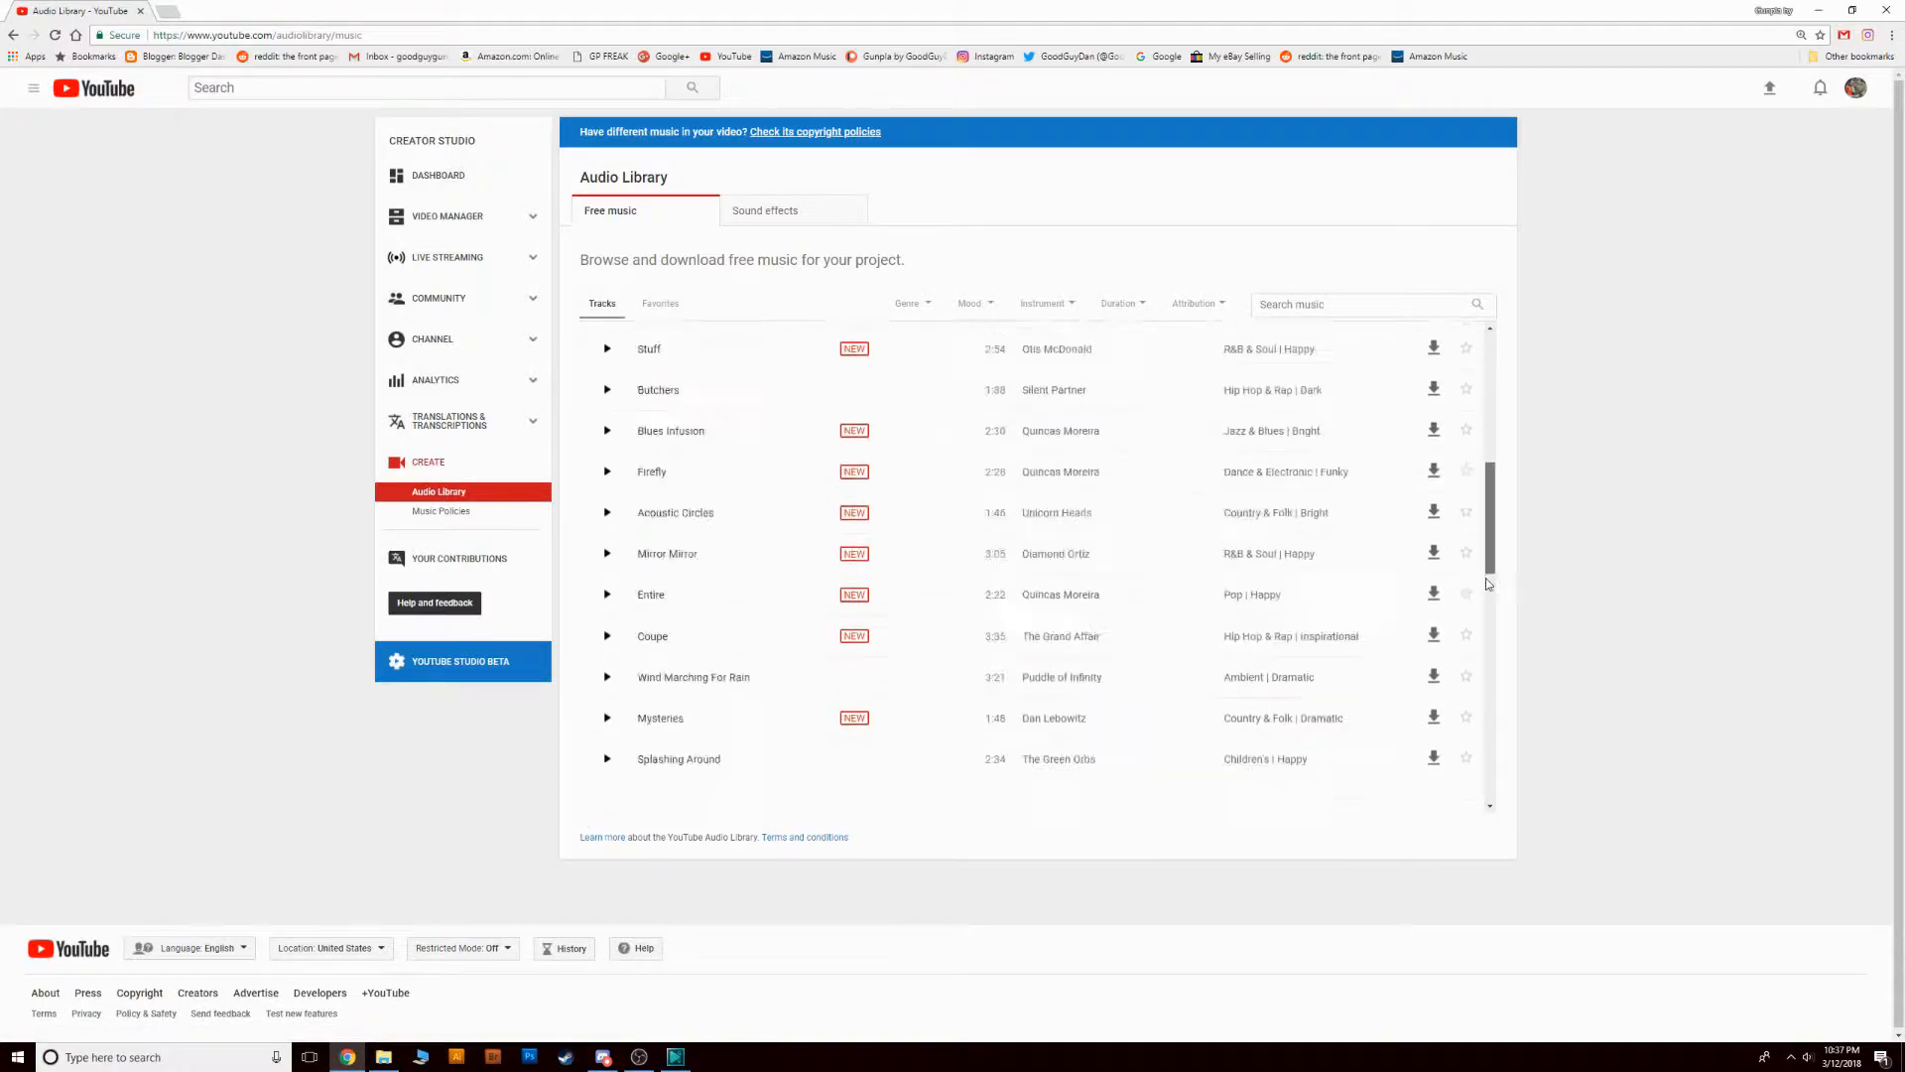
scroll(1522, 395, "up", 5)
scroll(1512, 529, "down", 4)
scroll(1513, 529, "up", 4)
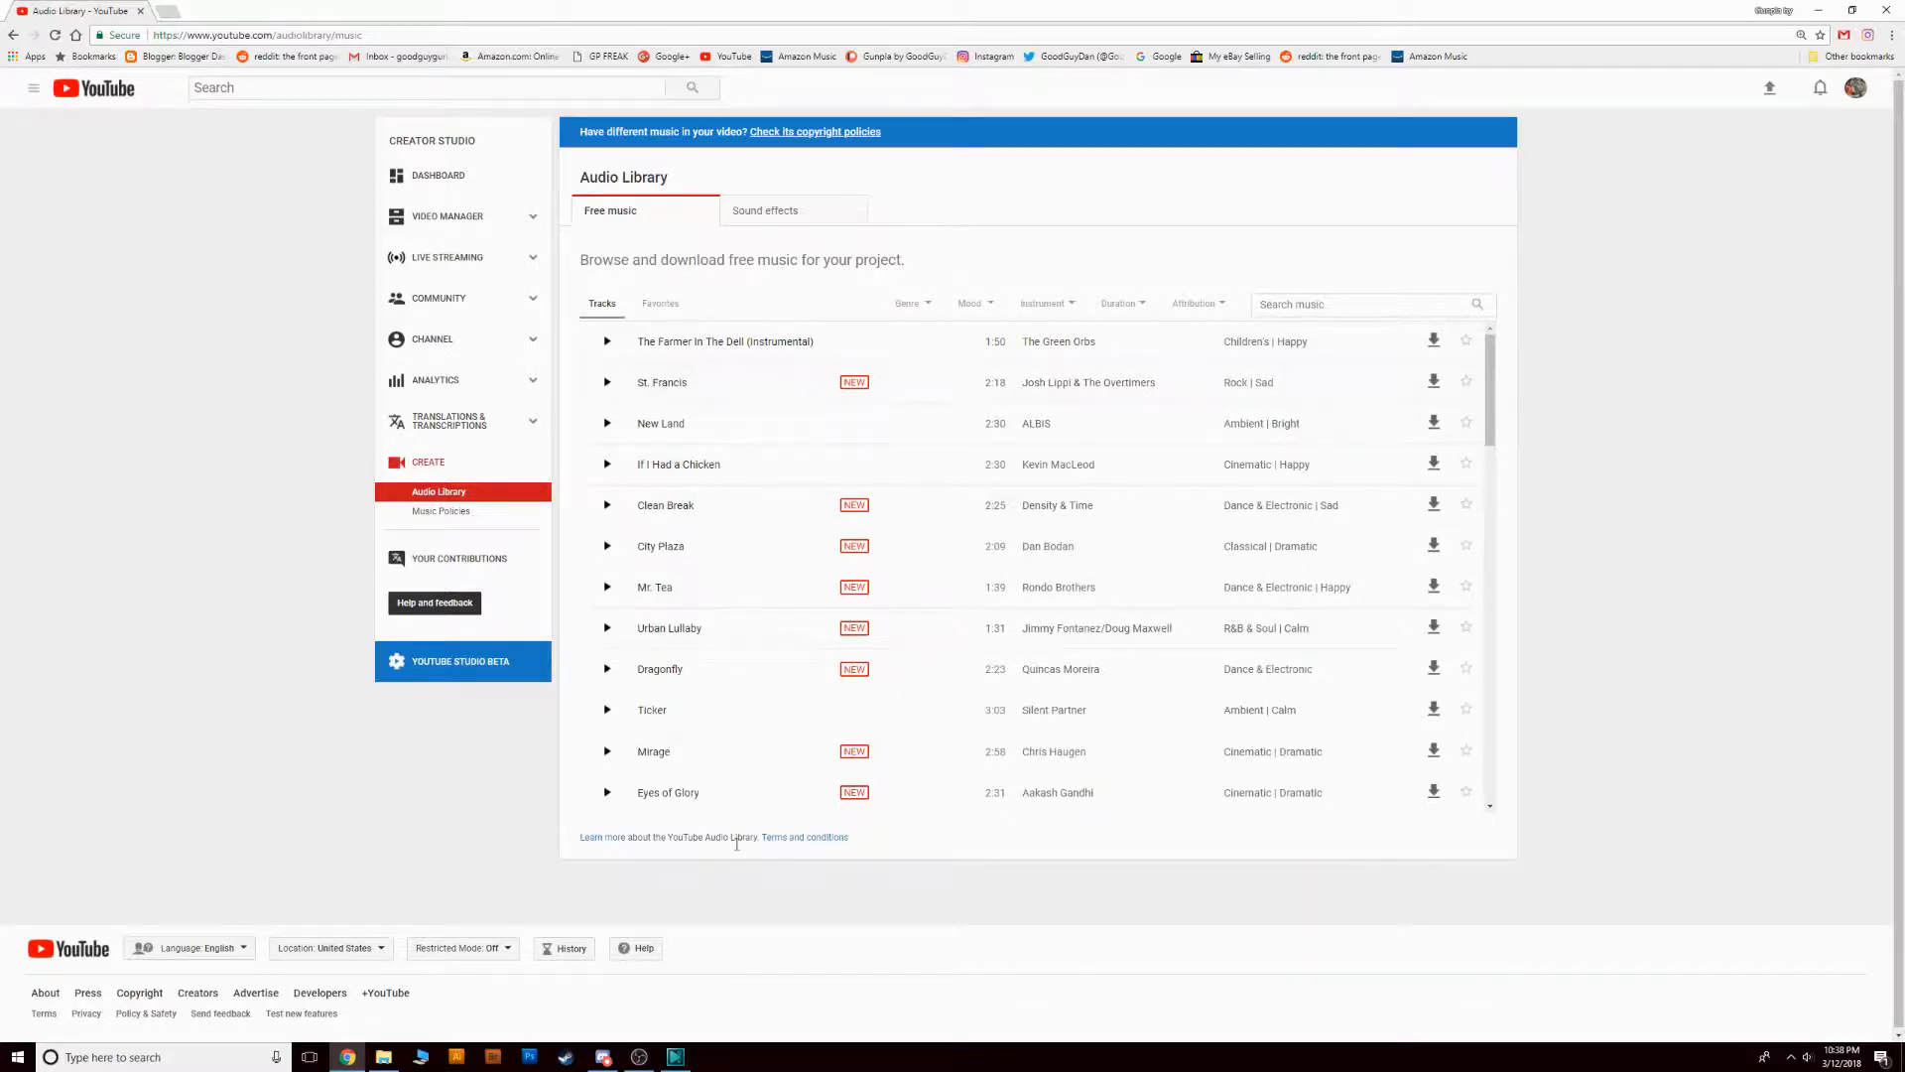
mouse_move(686, 1062)
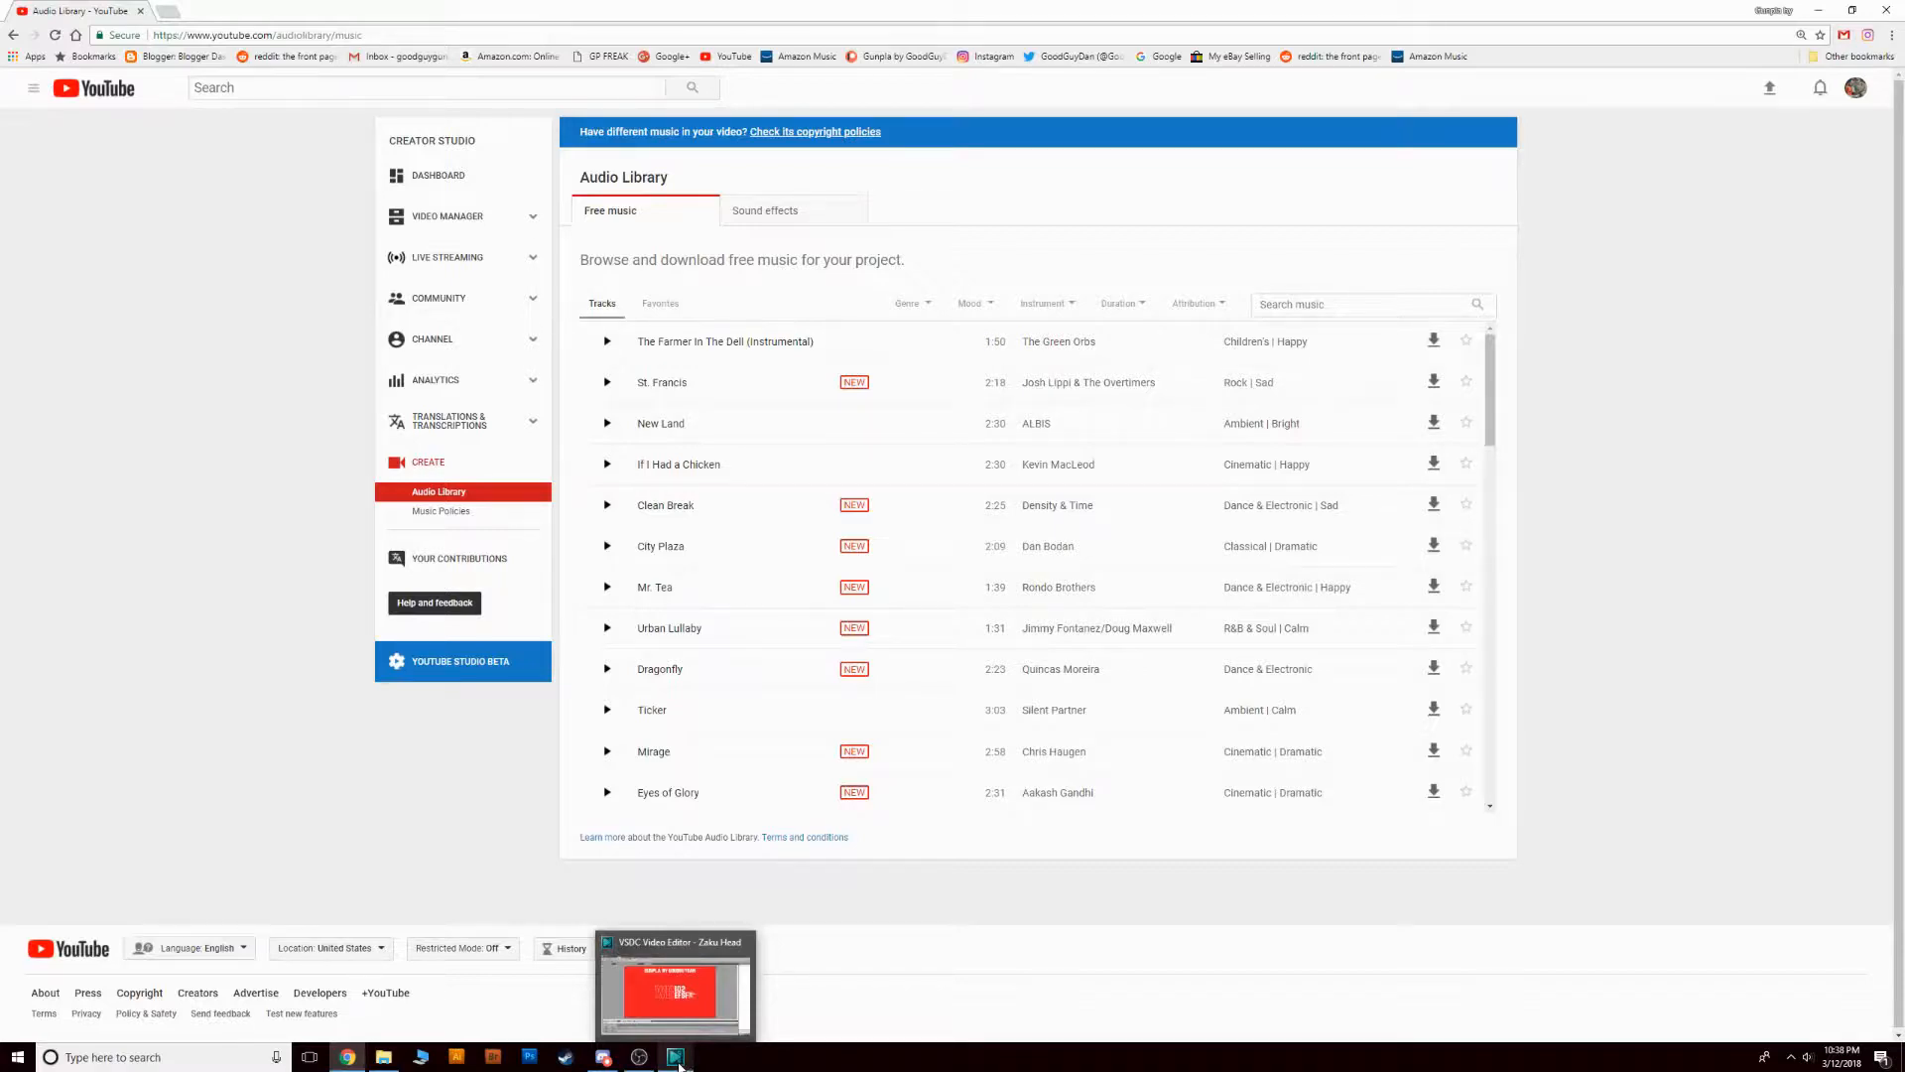
left_click(678, 1060)
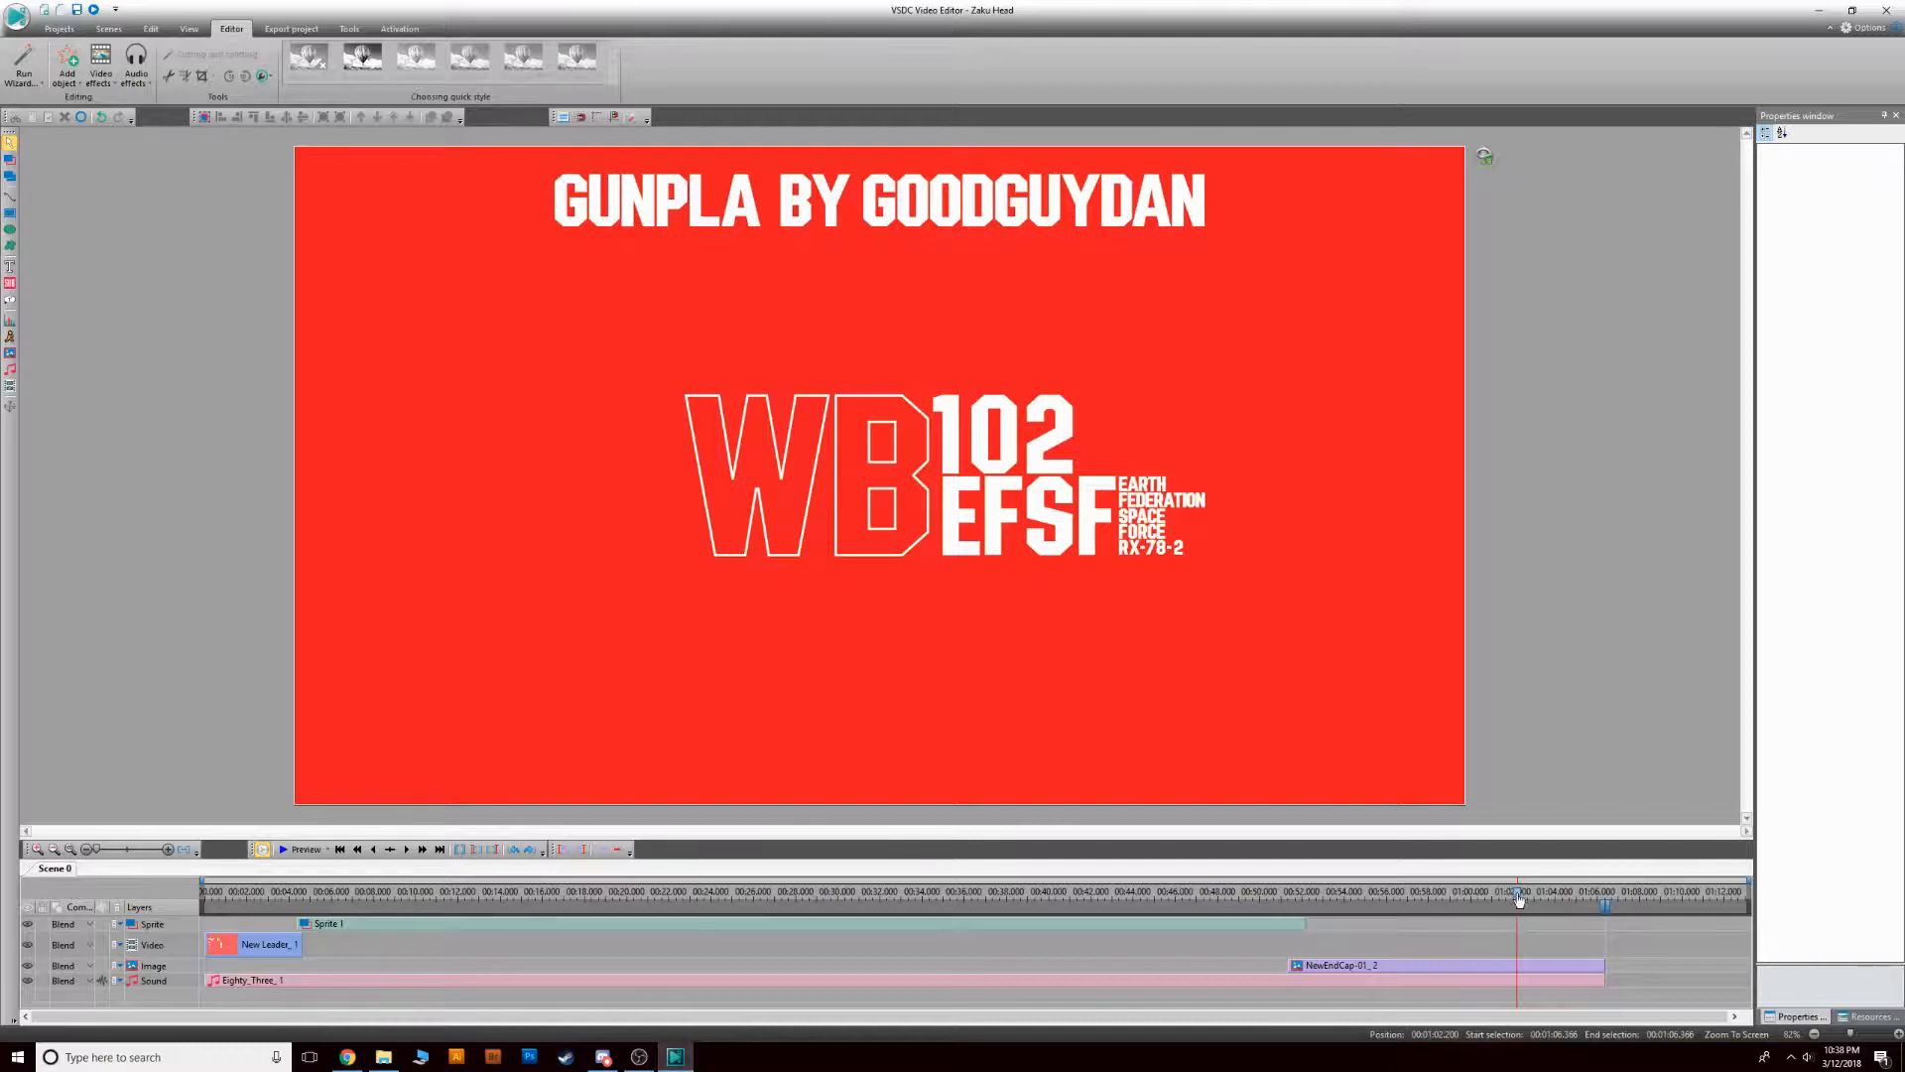
Return the playhead to the start of the timeline and mark the first 11 seconds or so as the selection
left_click(848, 893)
left_click_drag(841, 896, 202, 950)
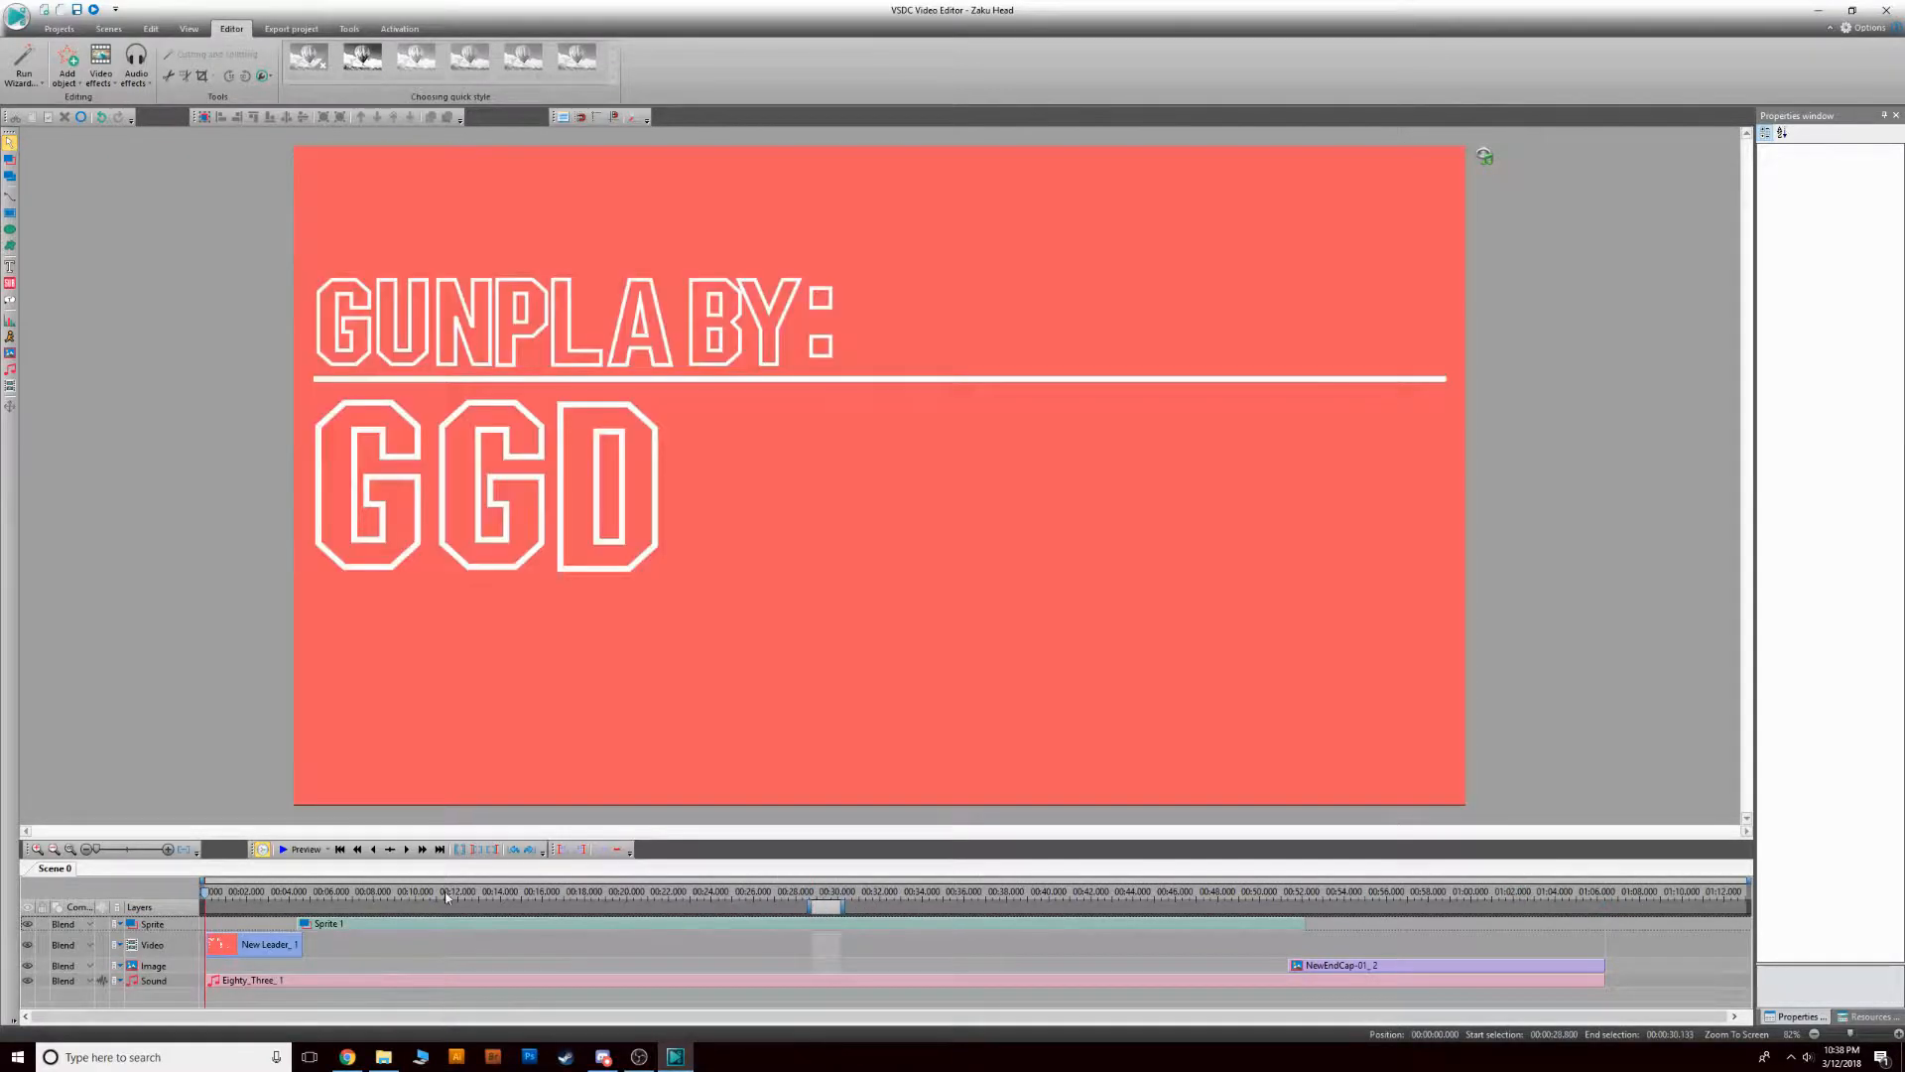
left_click_drag(444, 906, 197, 913)
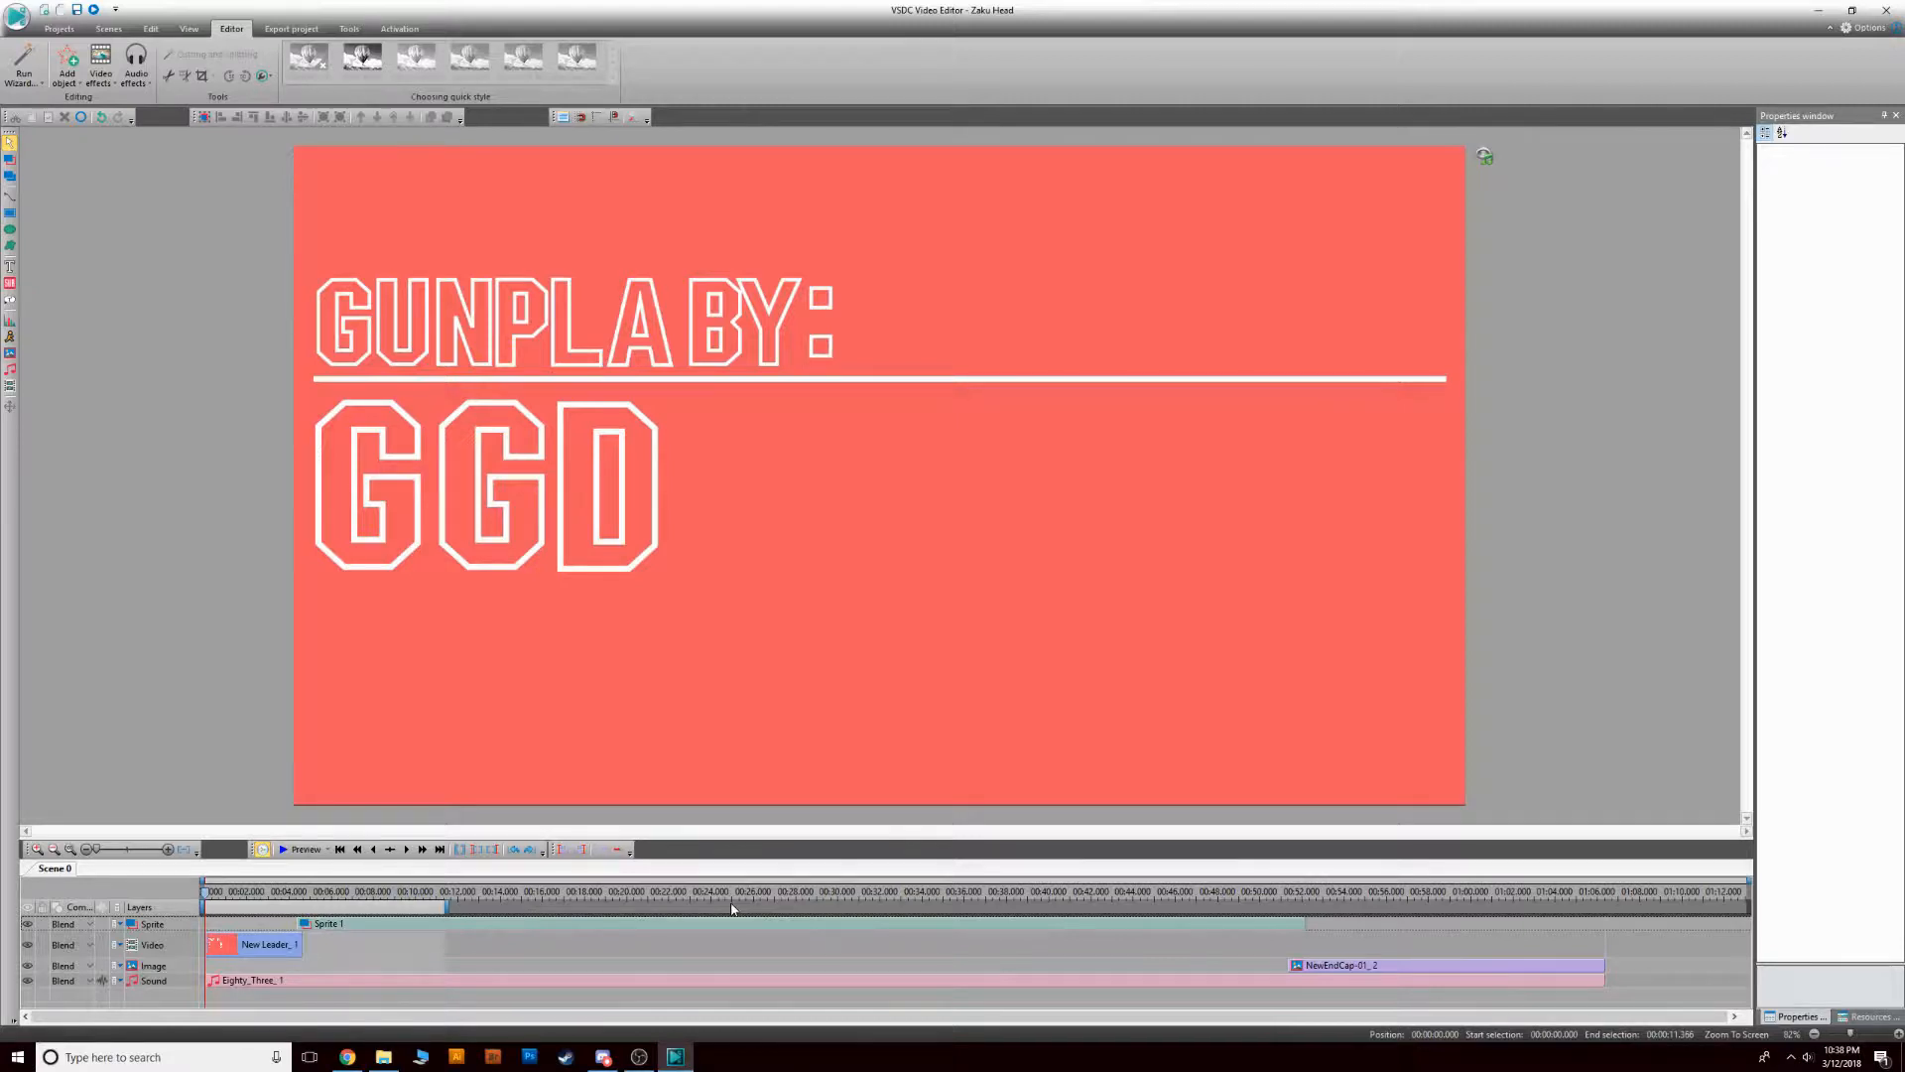
Export the project for PC as Zaku Head.avi with the High Quality MPEG4 profile, continuing without the premium features
left_click(291, 28)
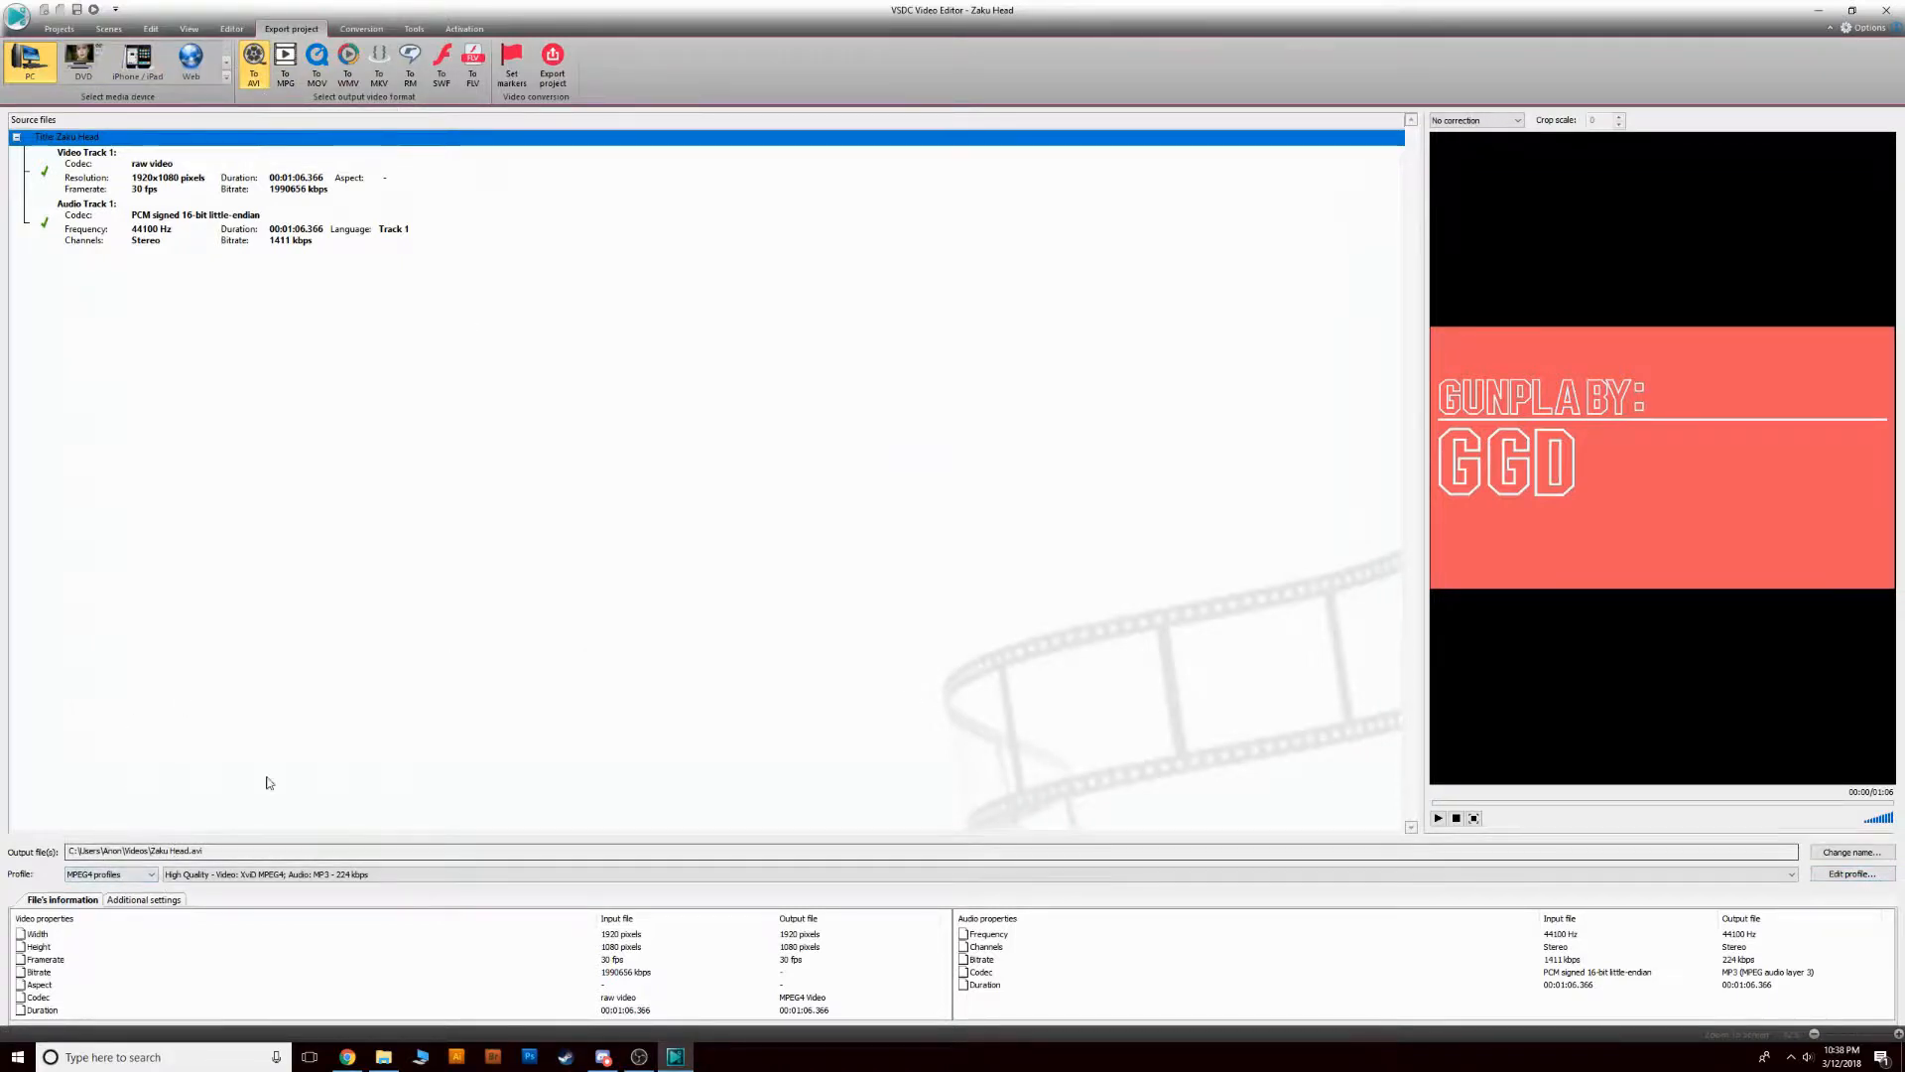
left_click(553, 56)
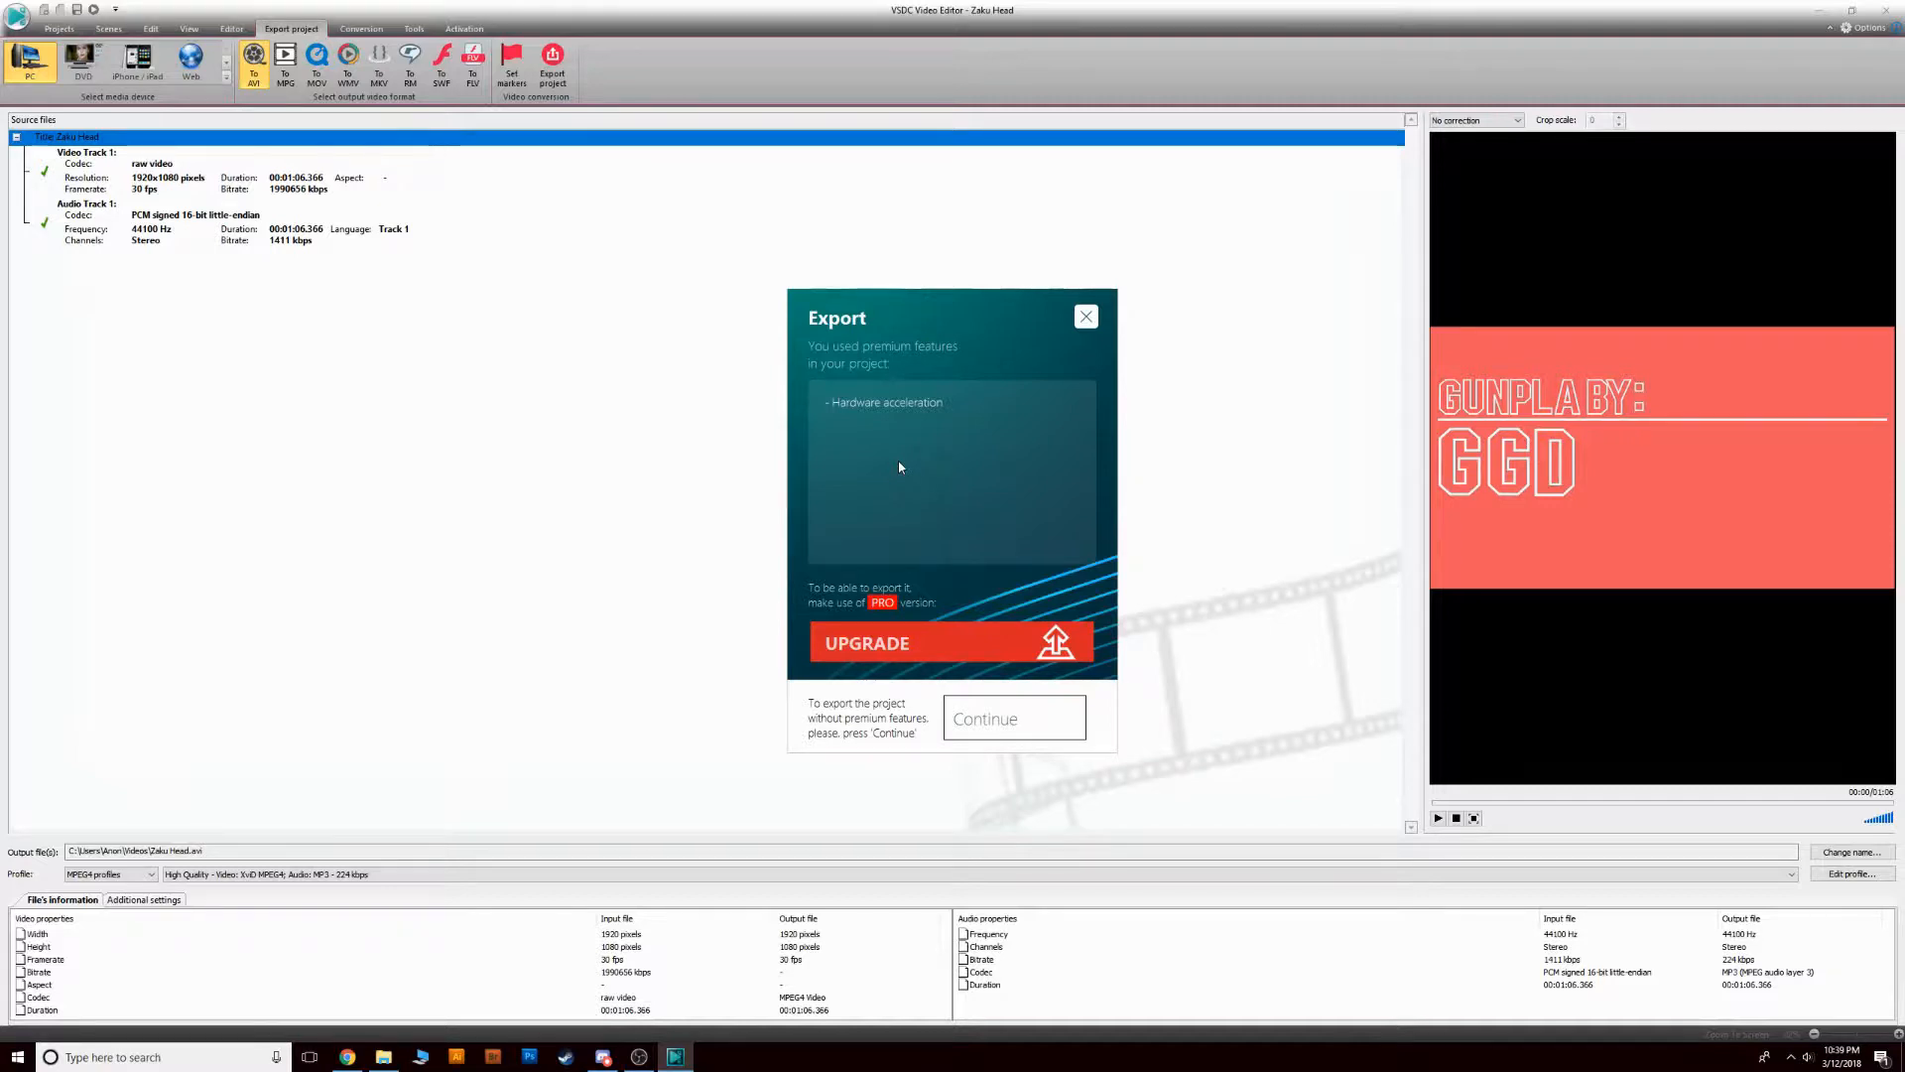
left_click(1053, 731)
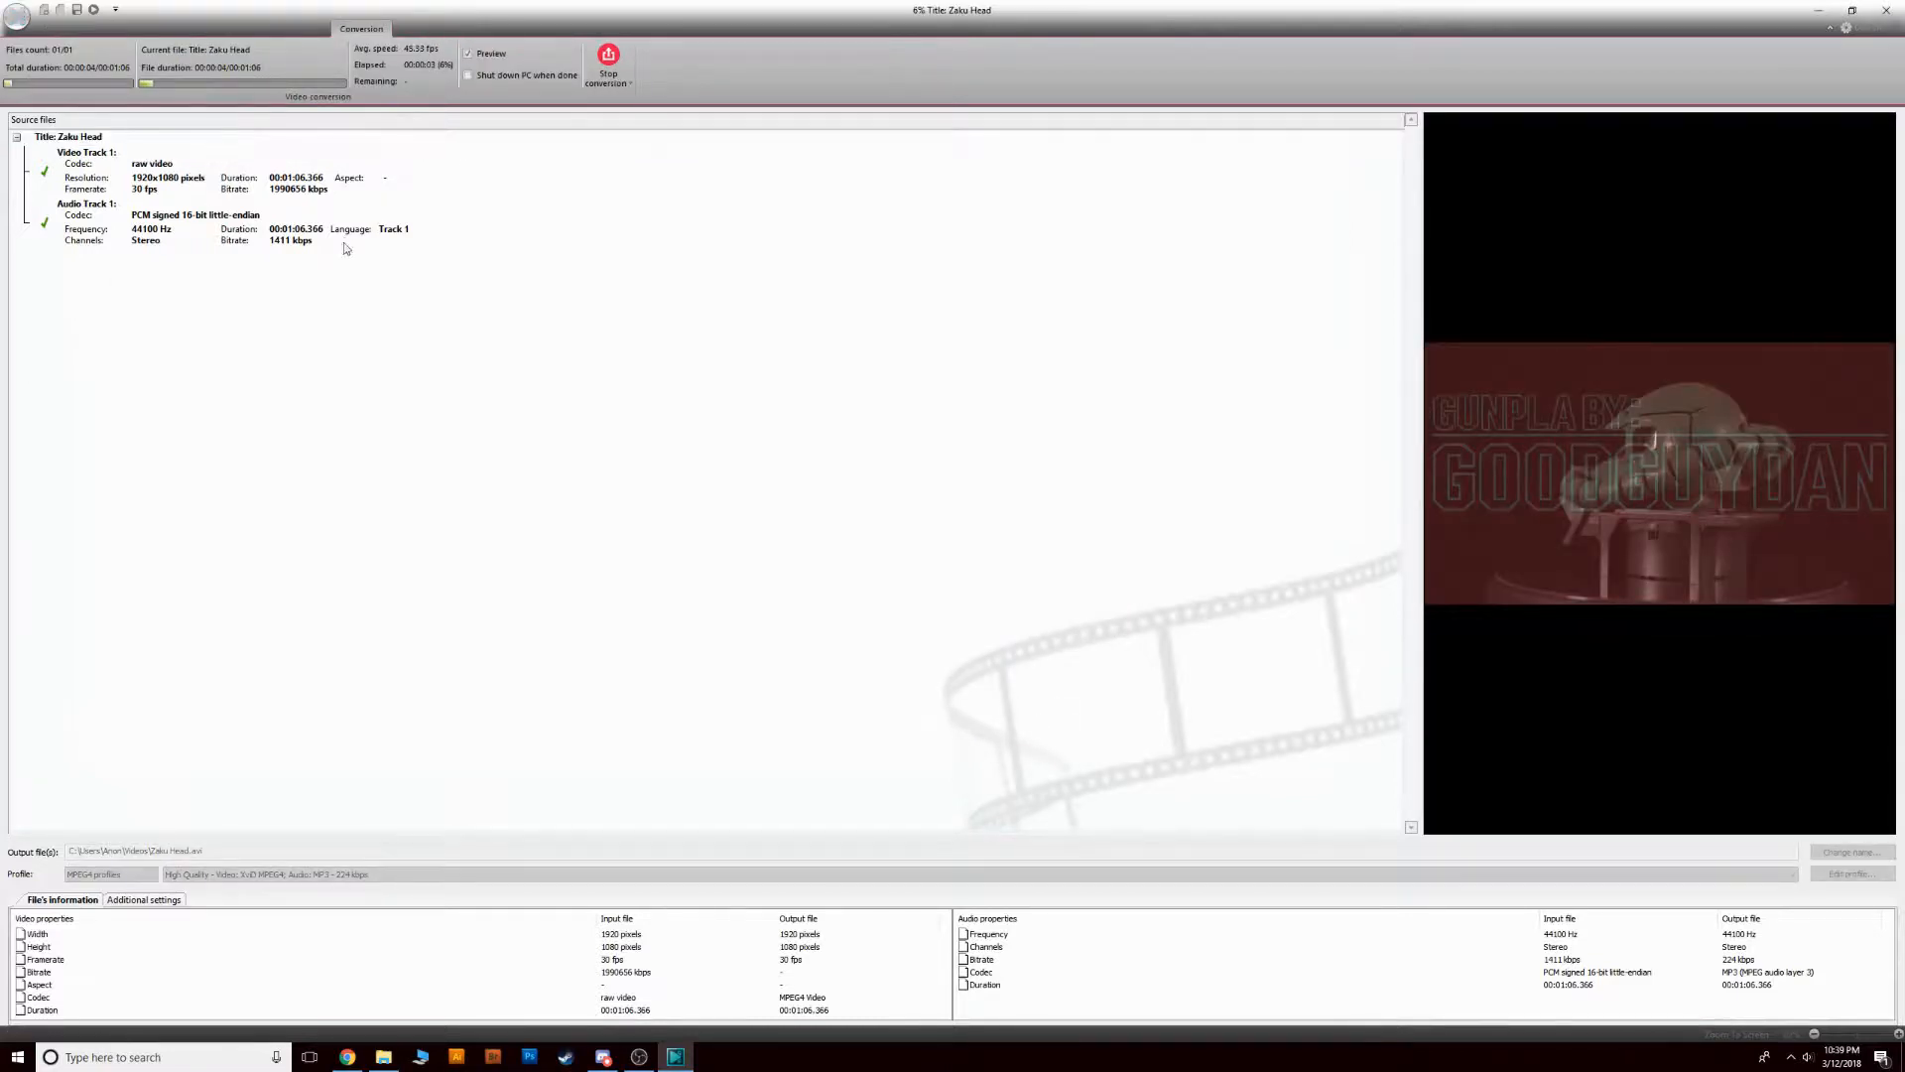
Minimize the open windows, play the Zaku Head BTS video from the desktop in VLC at full screen, and close the player
left_click(671, 1064)
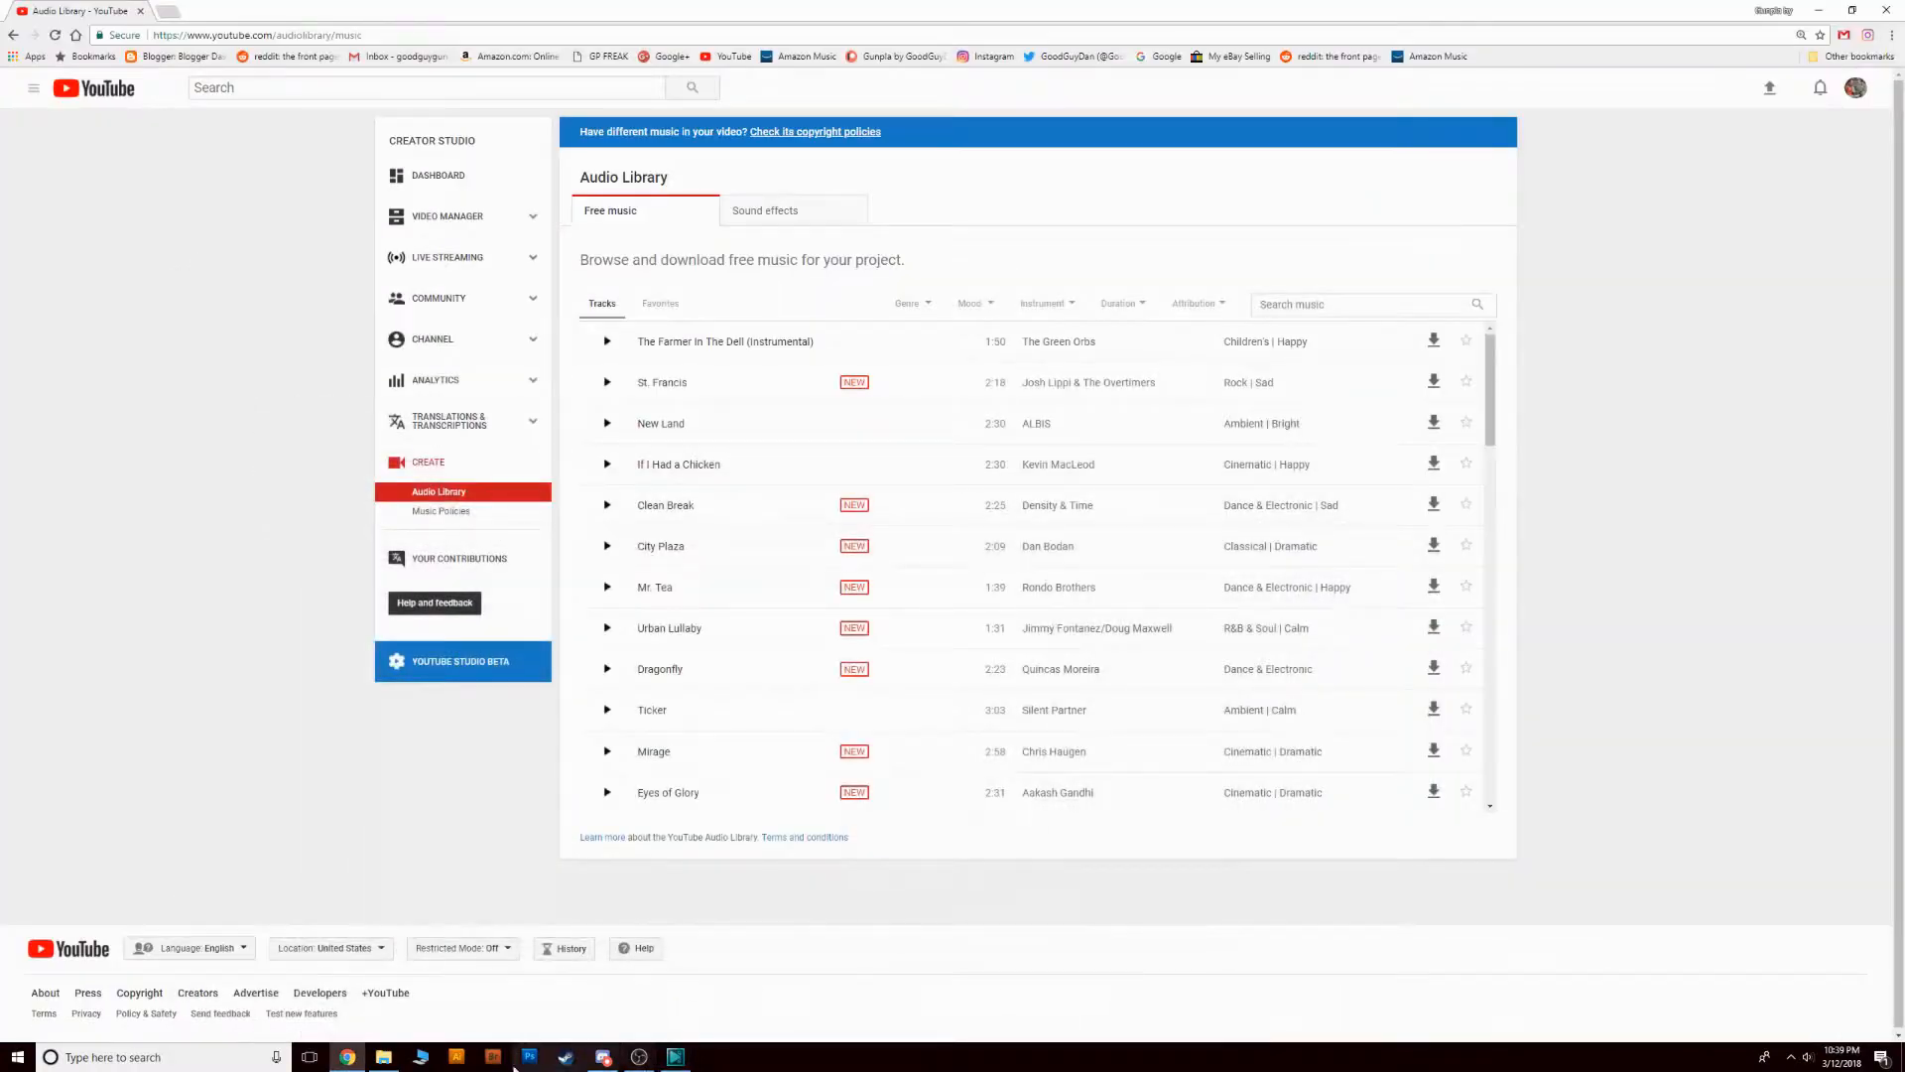
left_click(350, 1061)
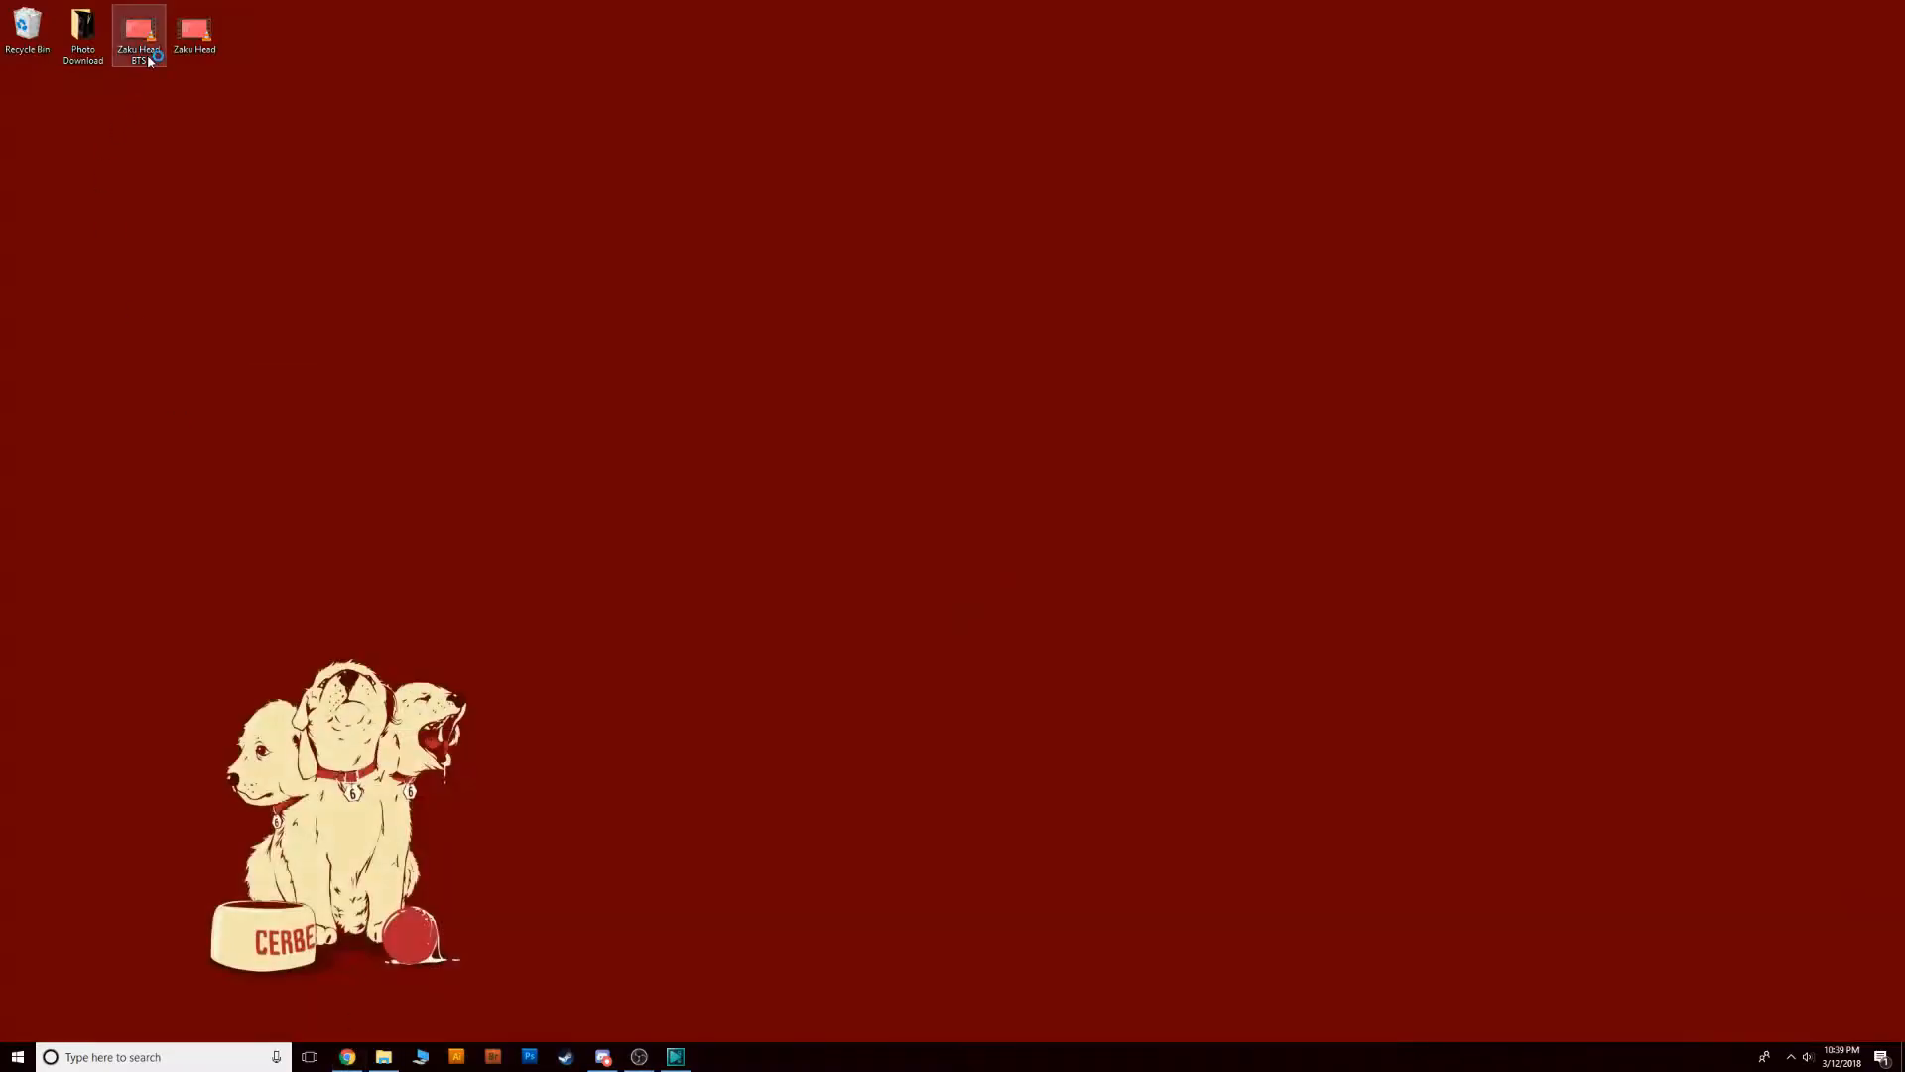
double_click(147, 52)
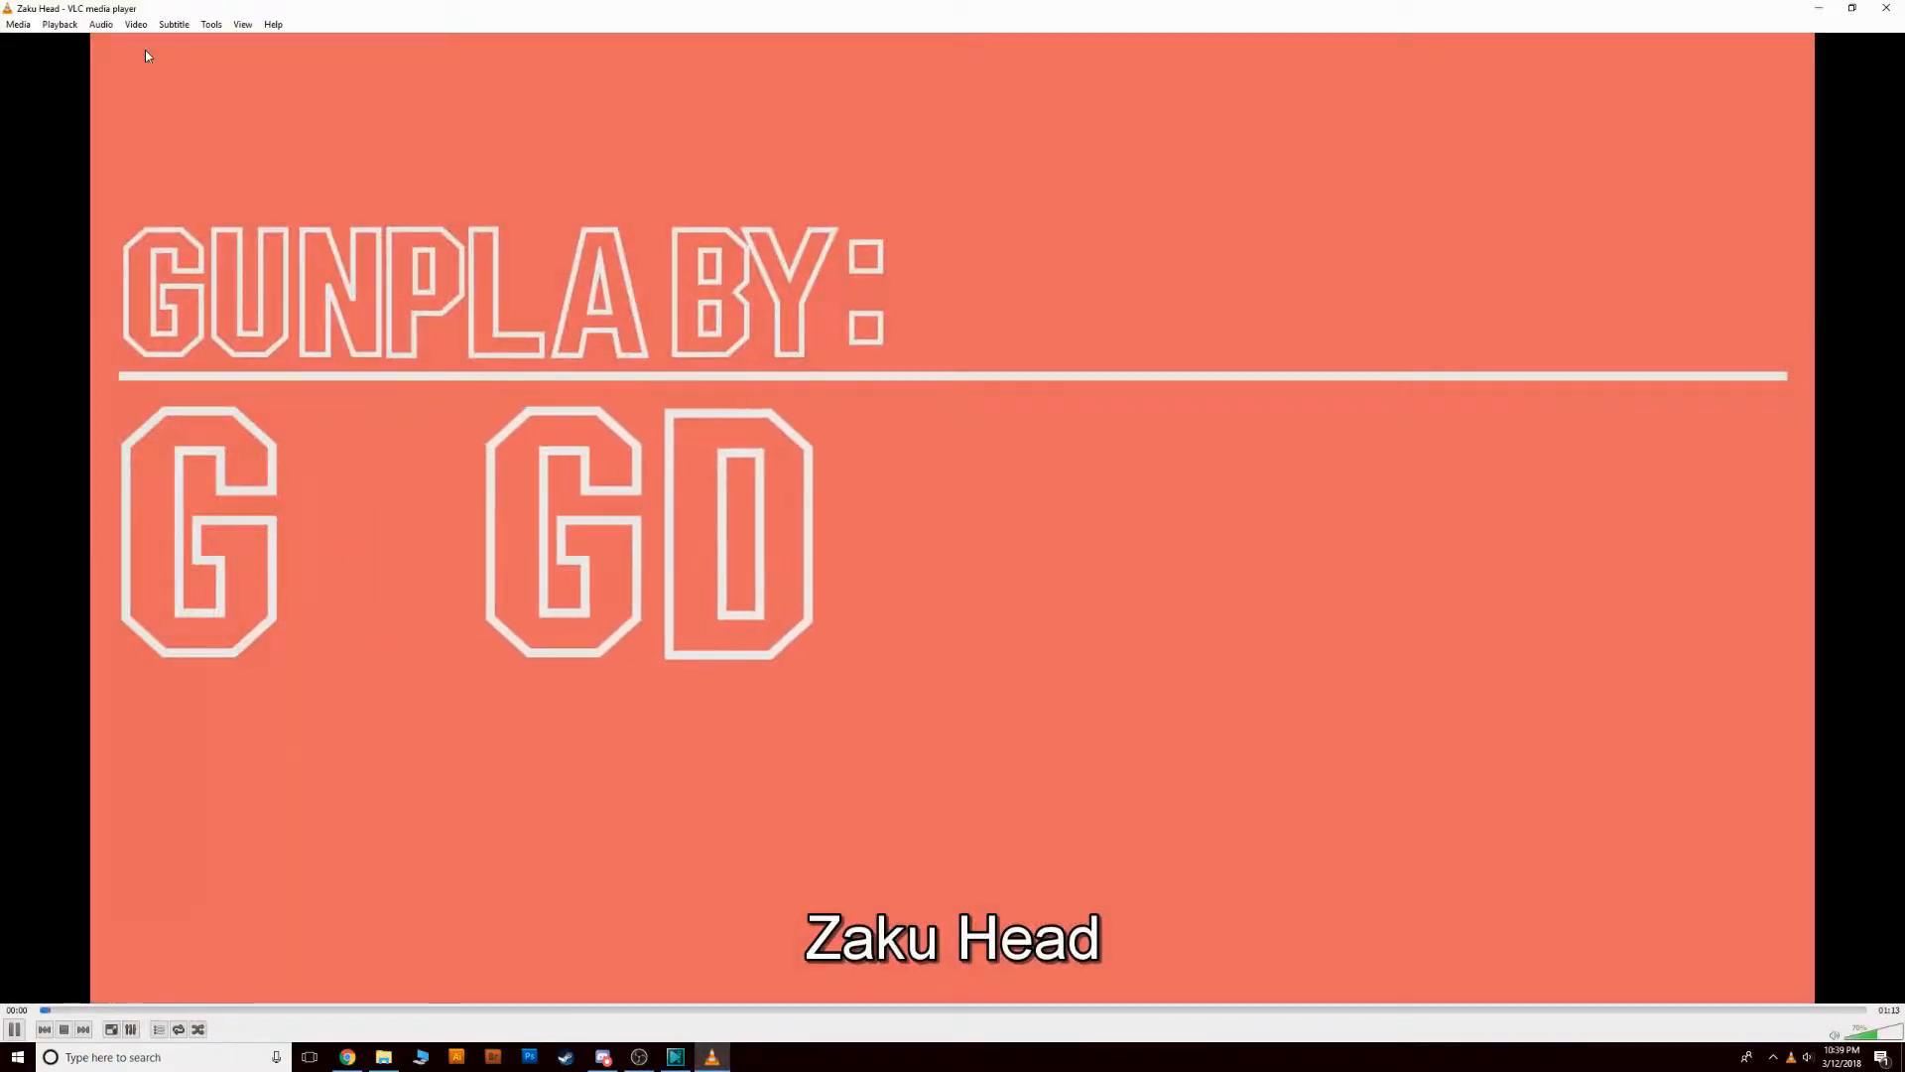
double_click(472, 238)
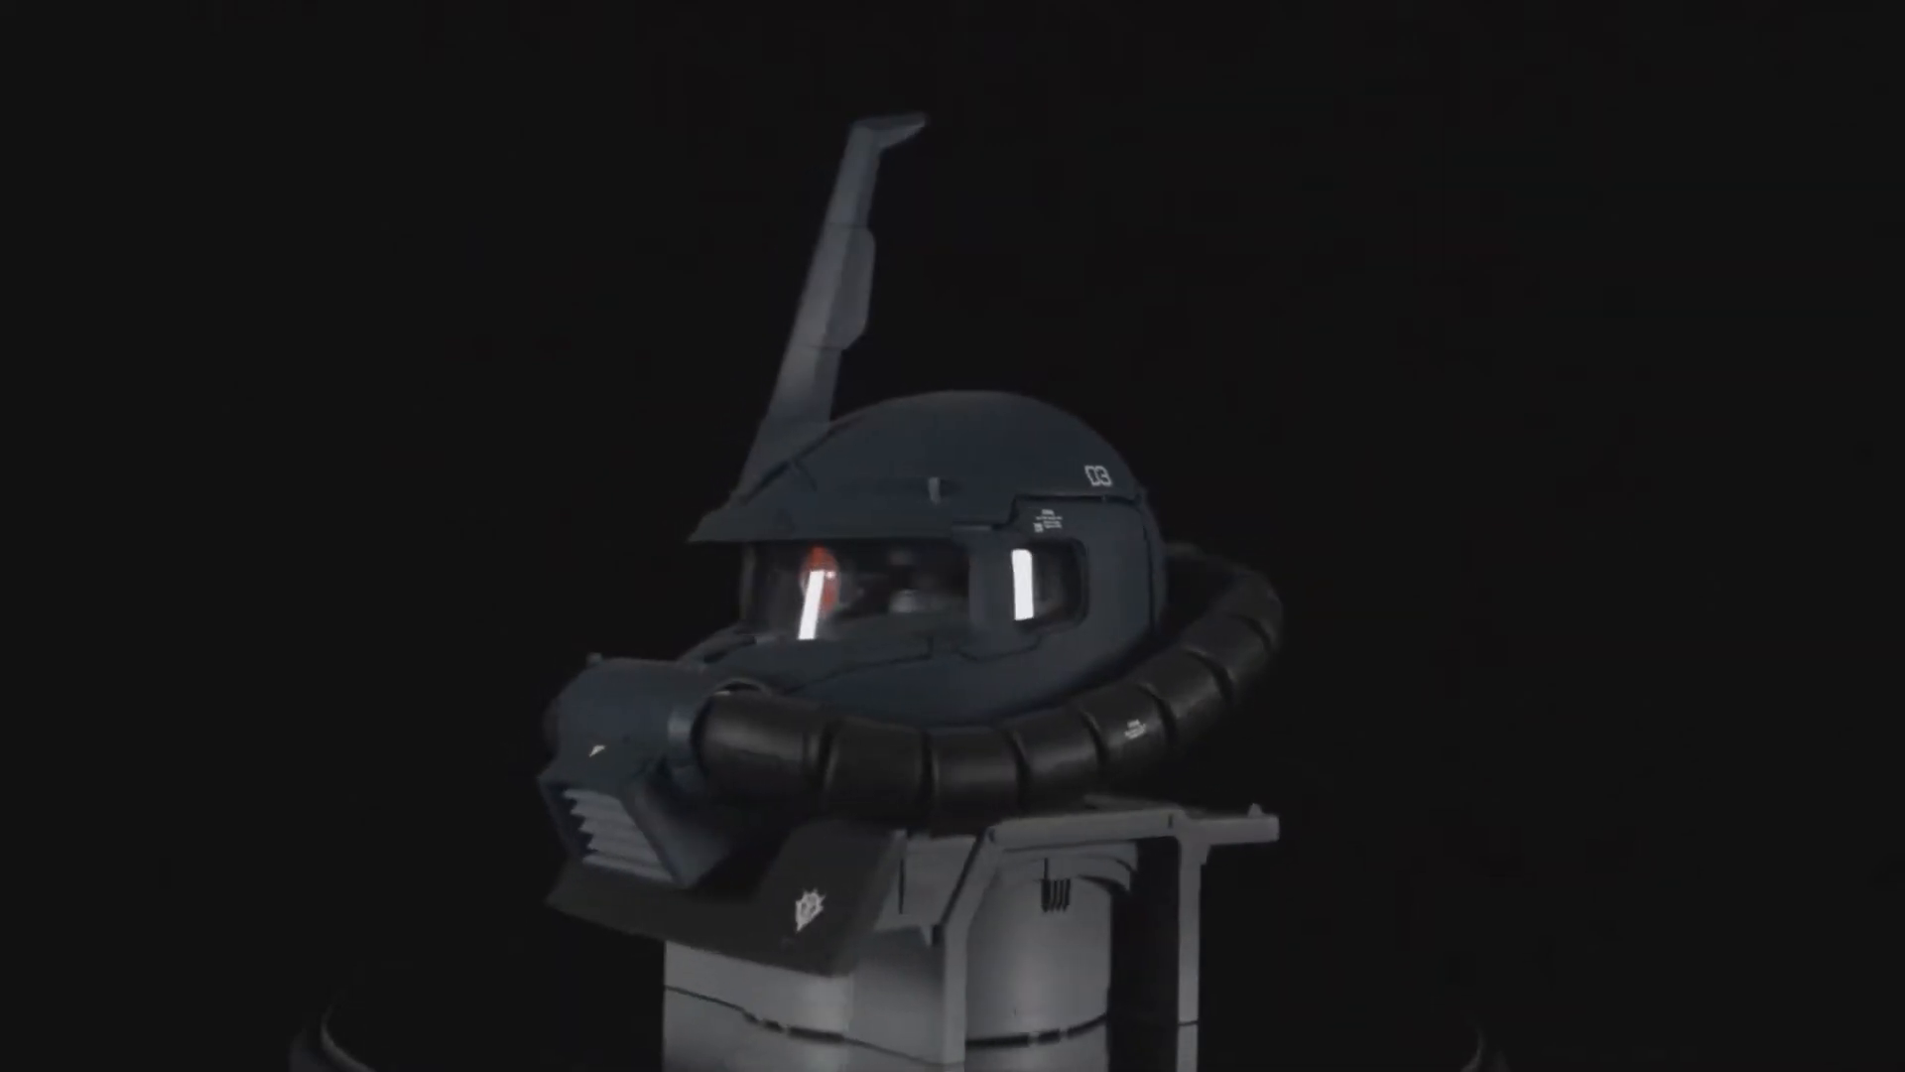
double_click(479, 218)
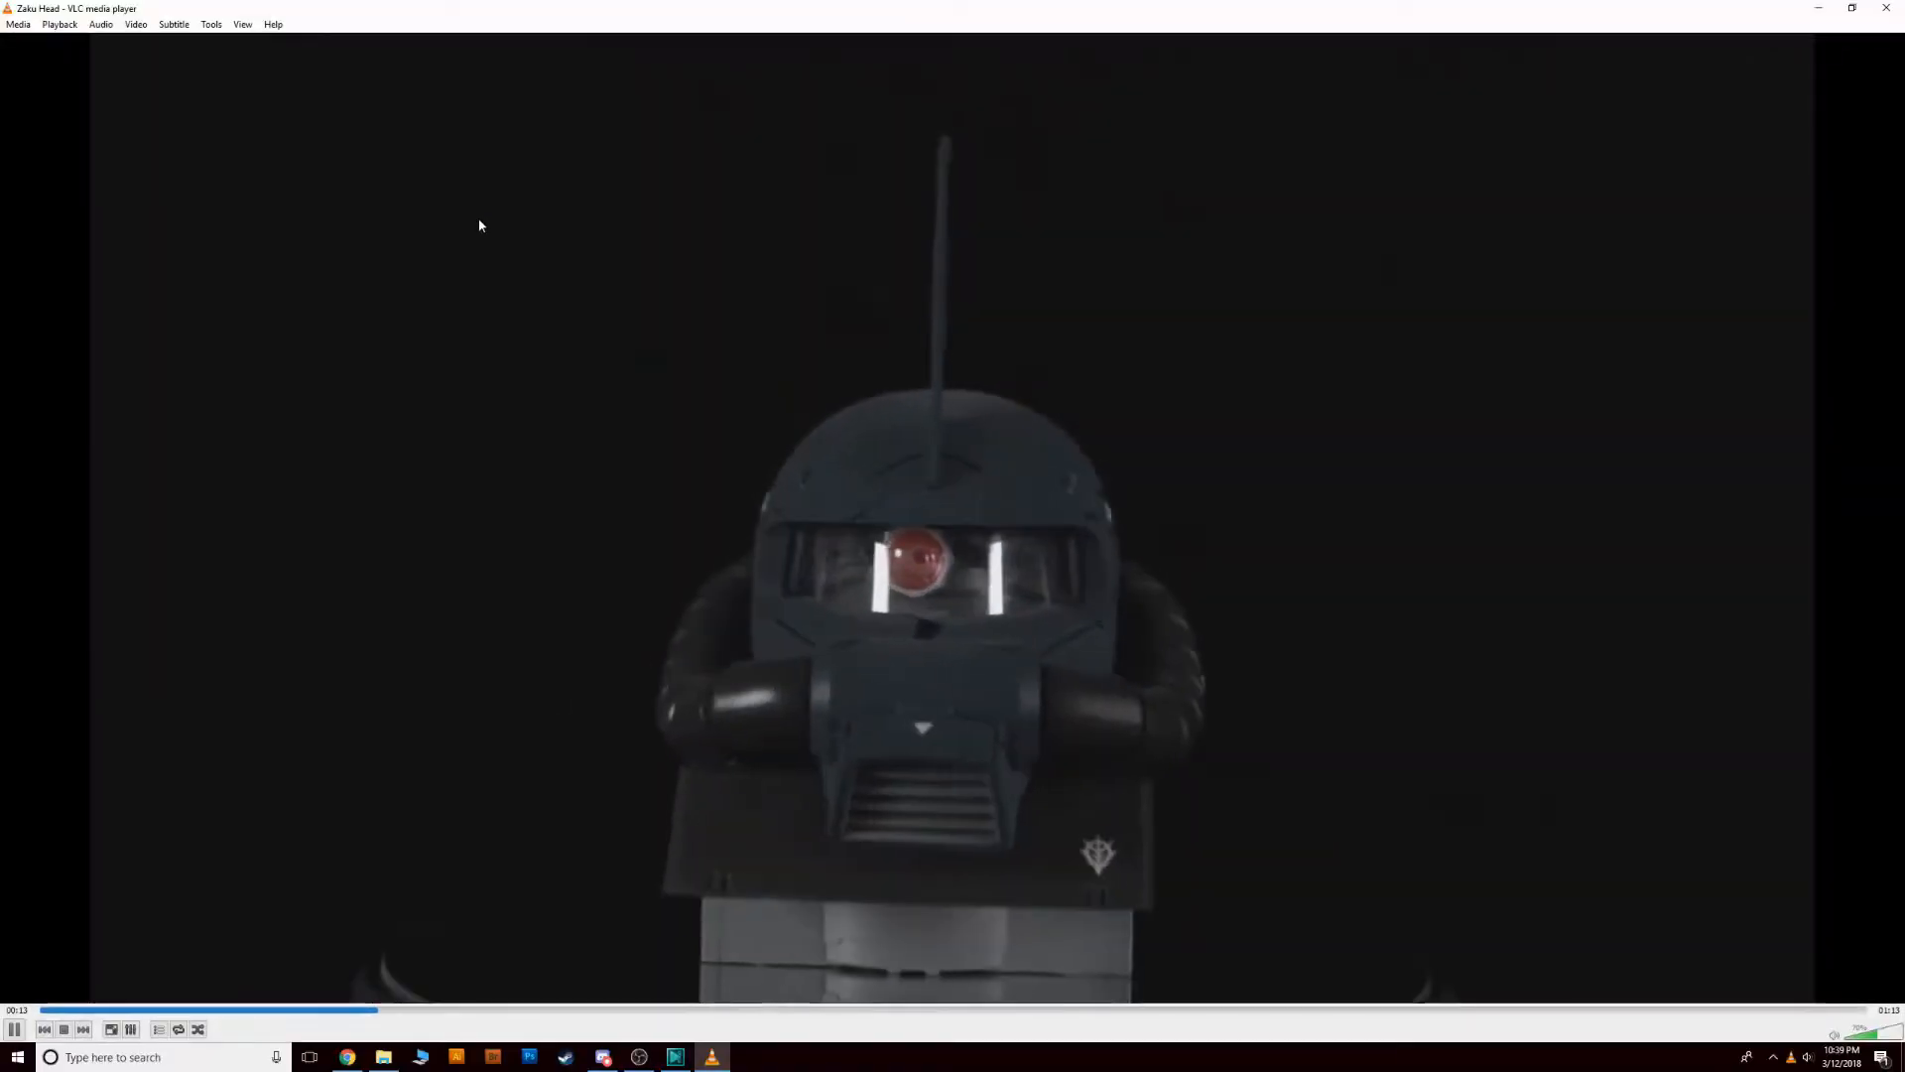
left_click(1889, 8)
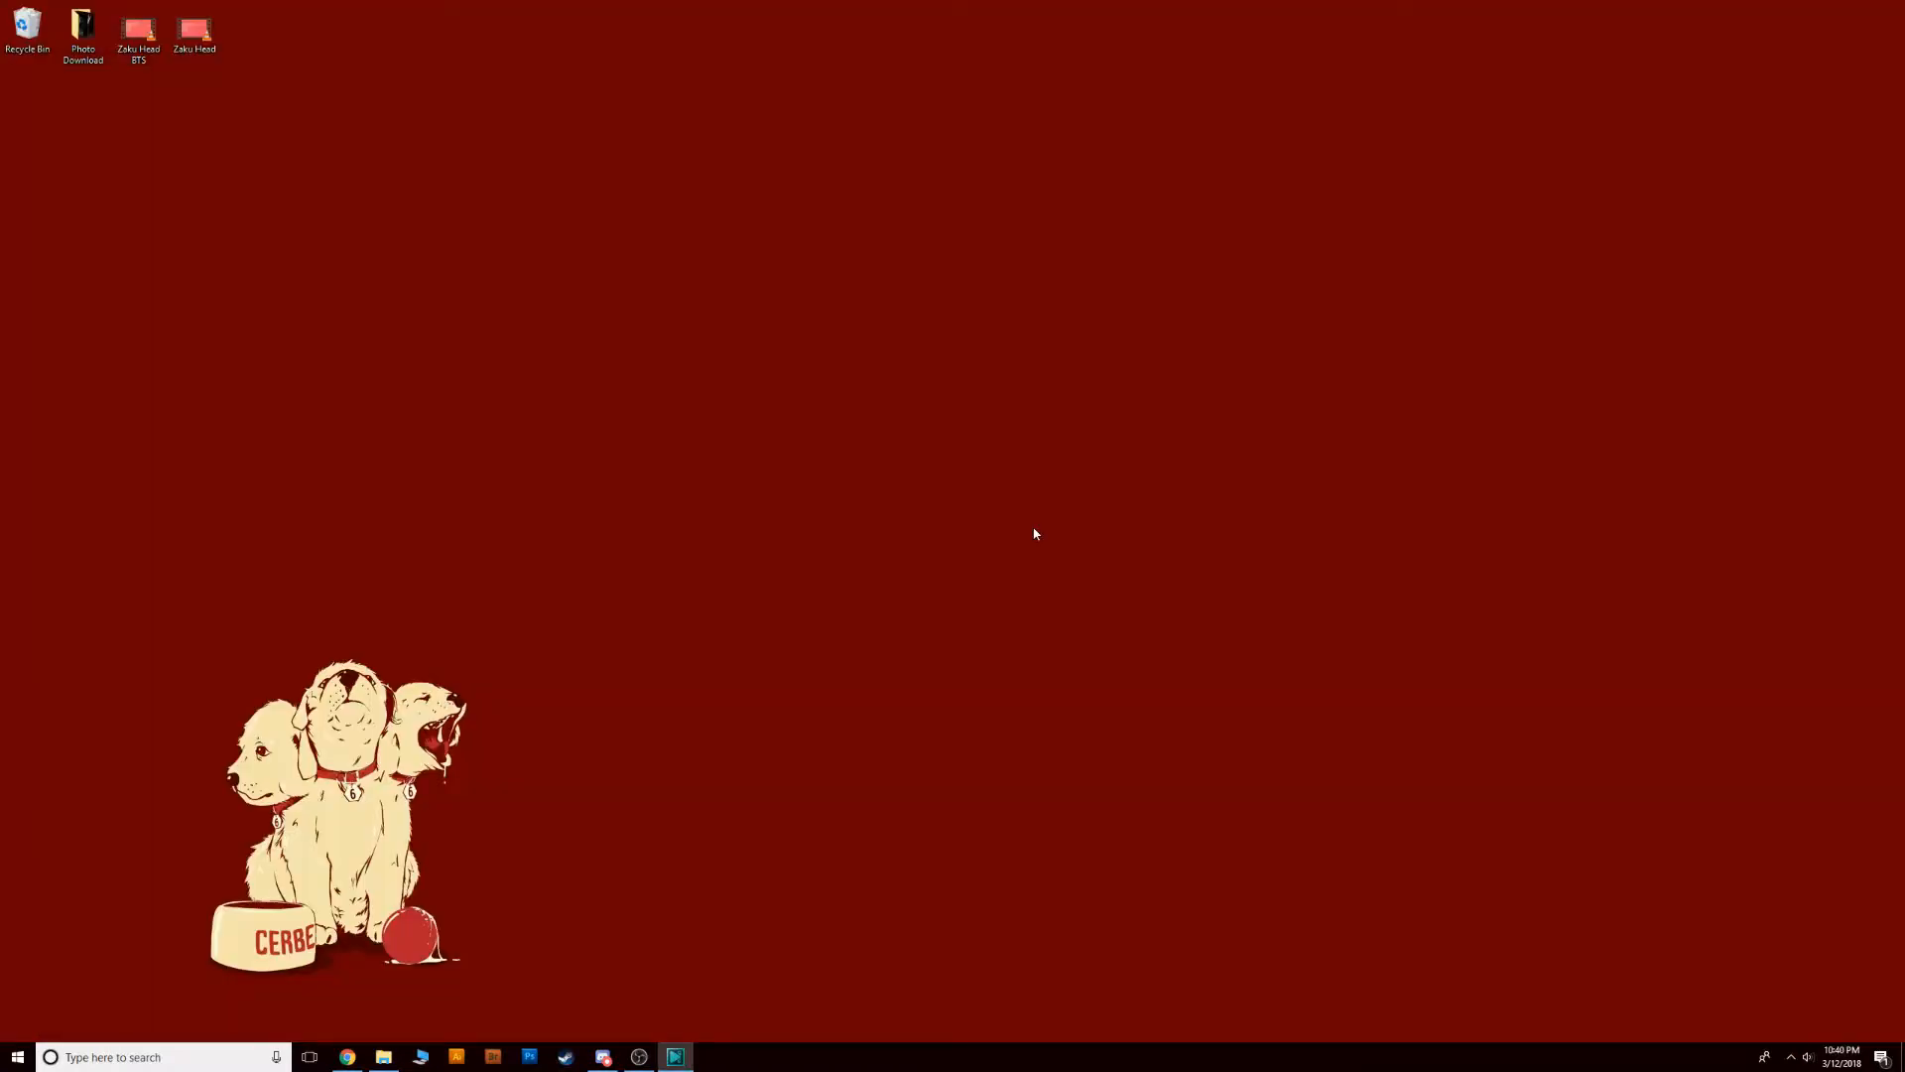